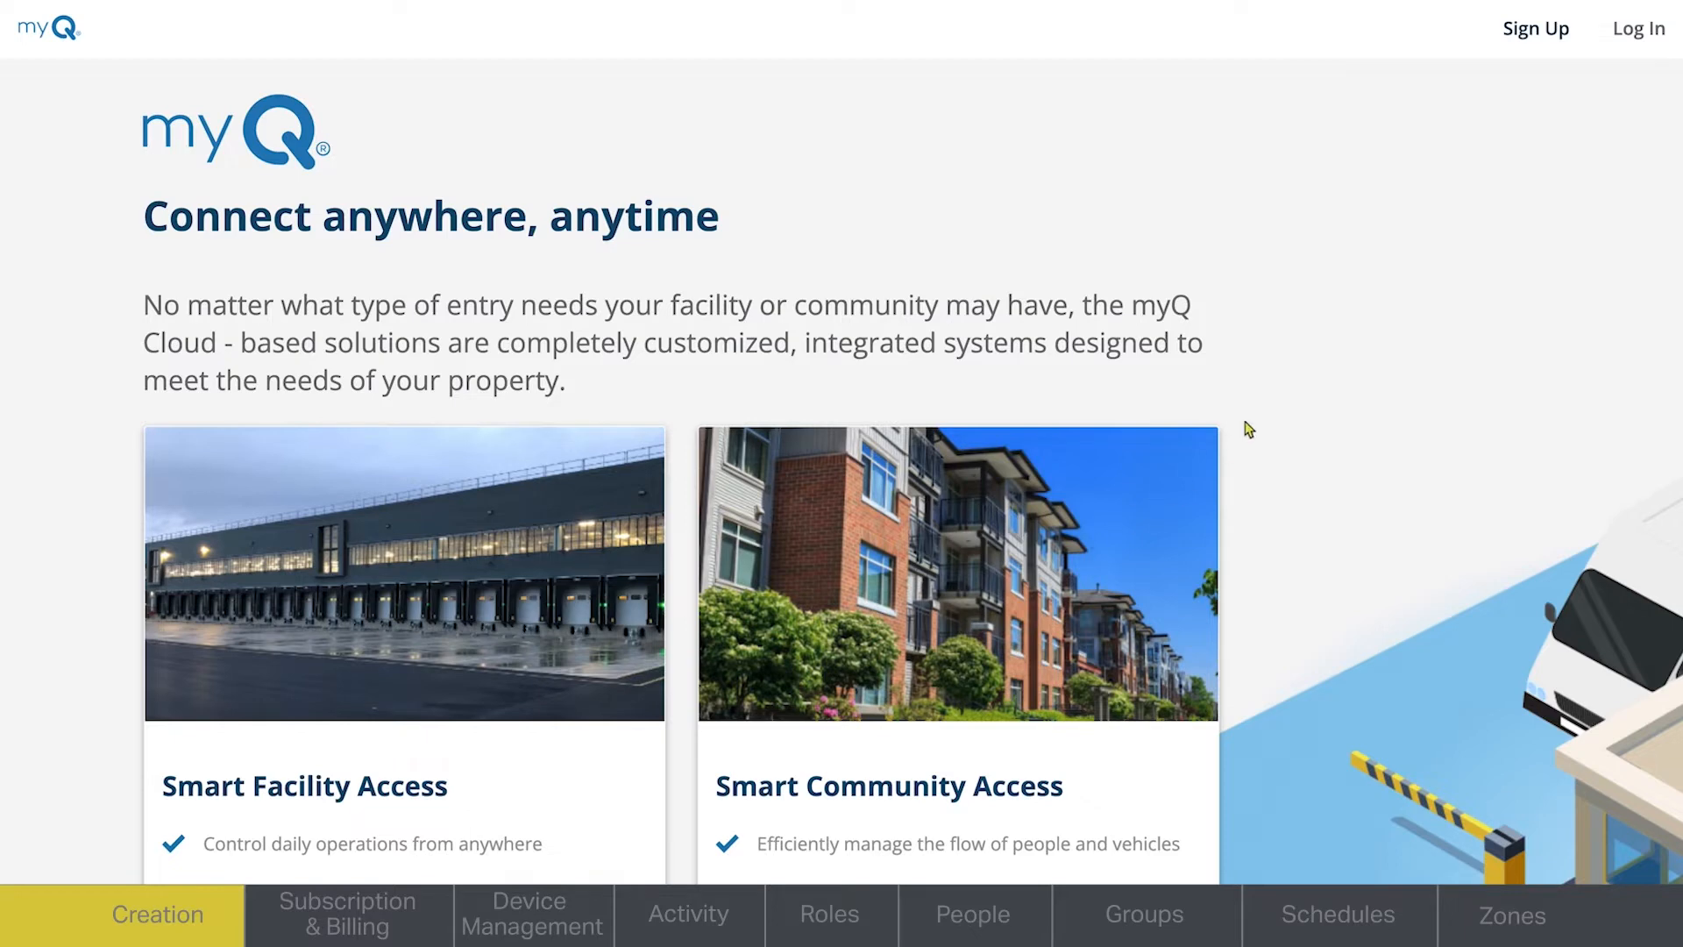
- Log in to the existing property management account
{"action": "left_click", "coordinate": [1633, 37]}
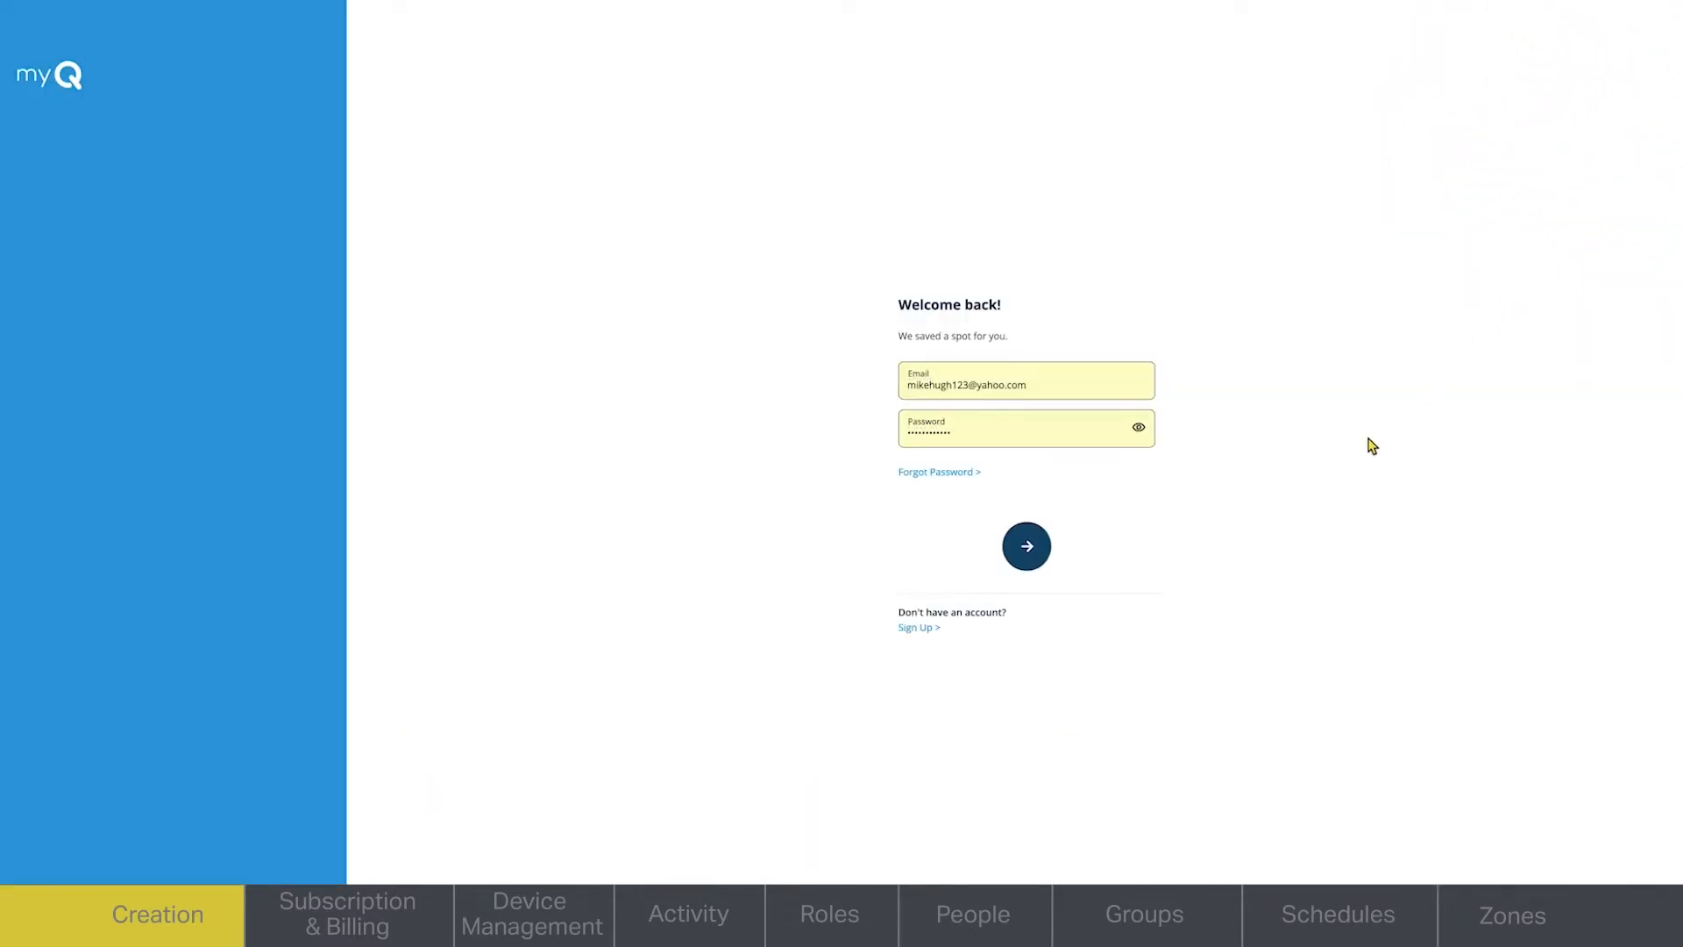
{"action": "left_click", "coordinate": [1028, 546]}
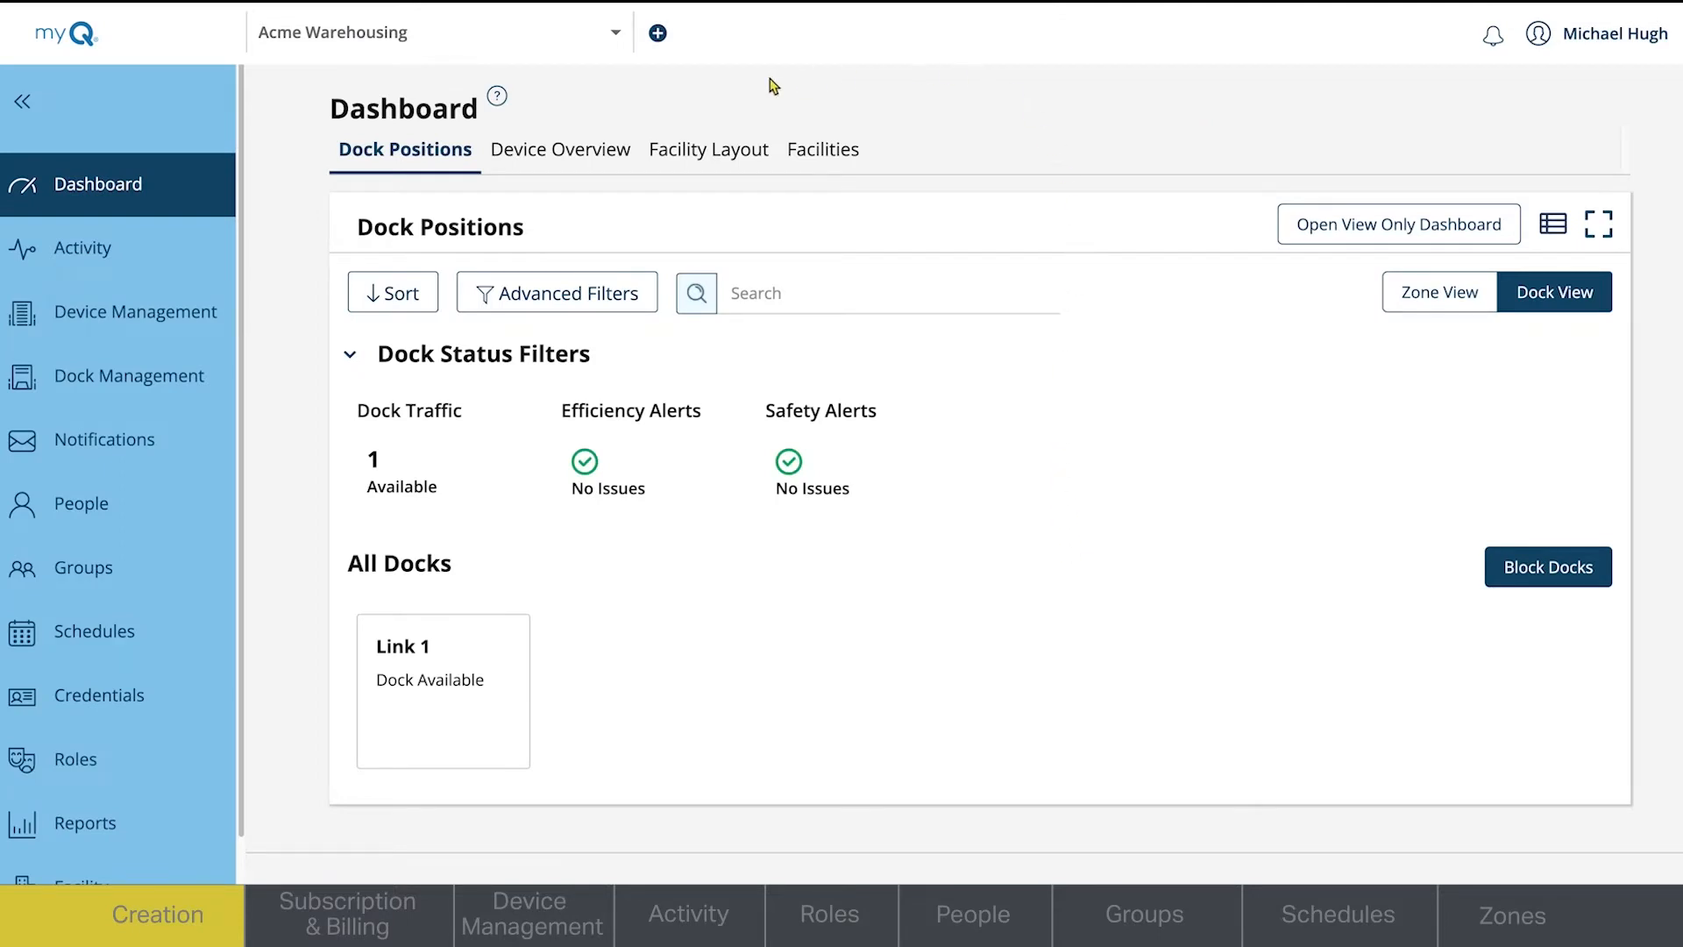
- Start a new property of the Multi-Tenant Property type and name it The Highland Lakes
{"action": "left_click", "coordinate": [657, 35]}
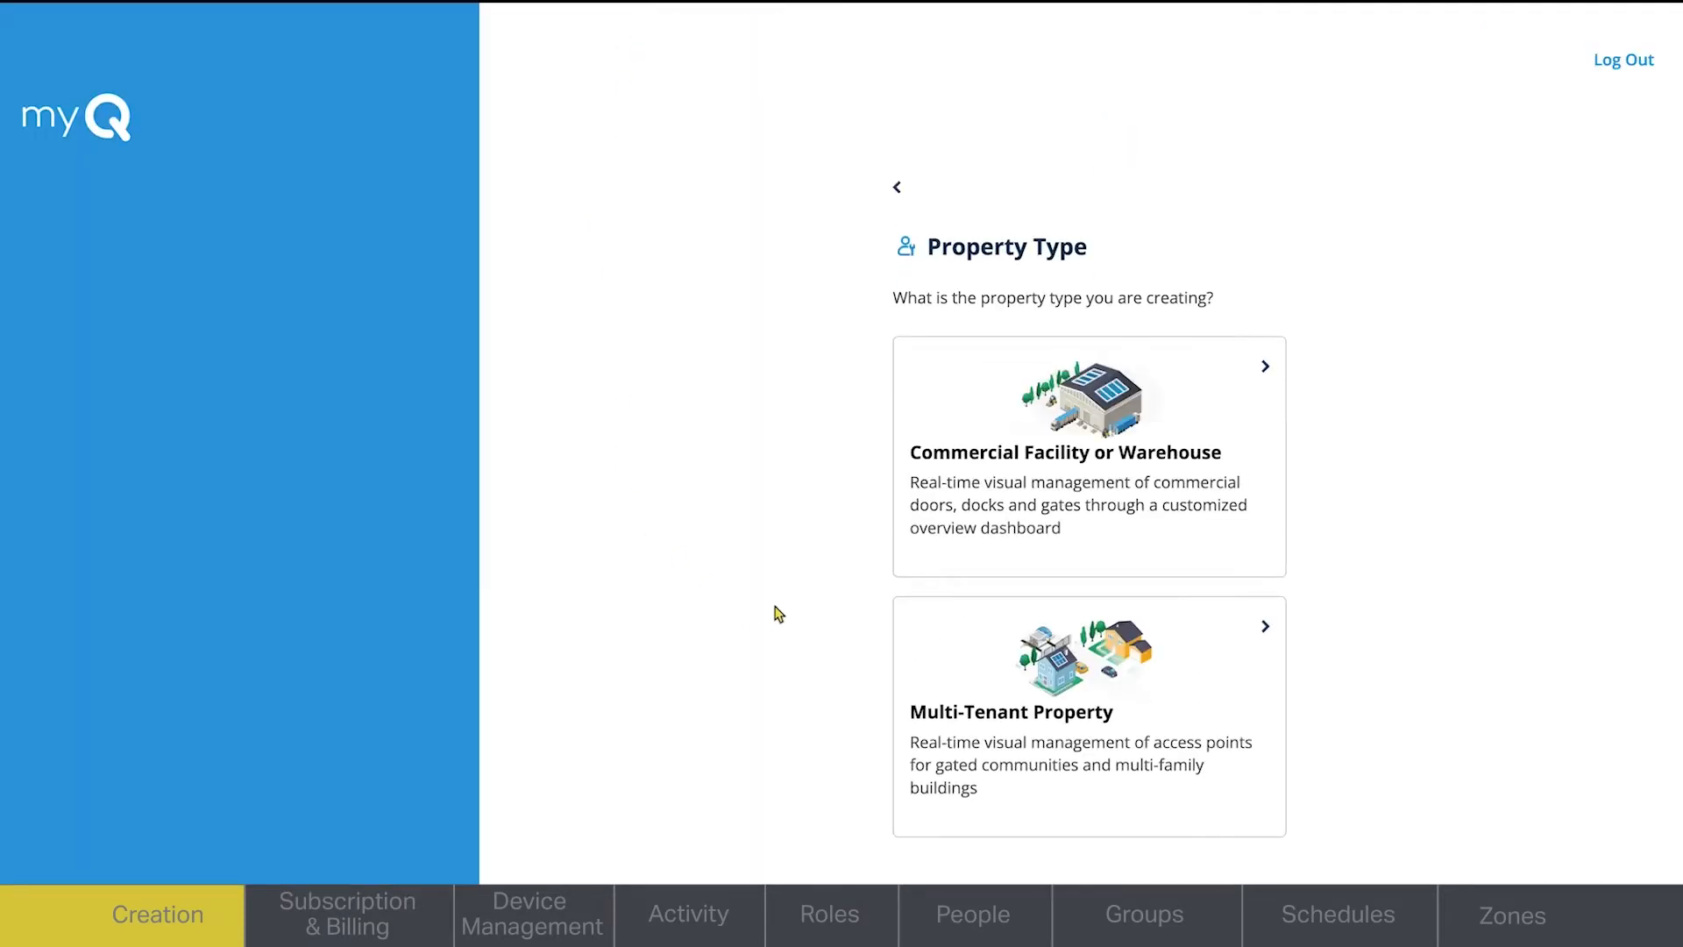
{"action": "left_click", "coordinate": [1059, 744]}
{"action": "left_click", "coordinate": [1041, 538]}
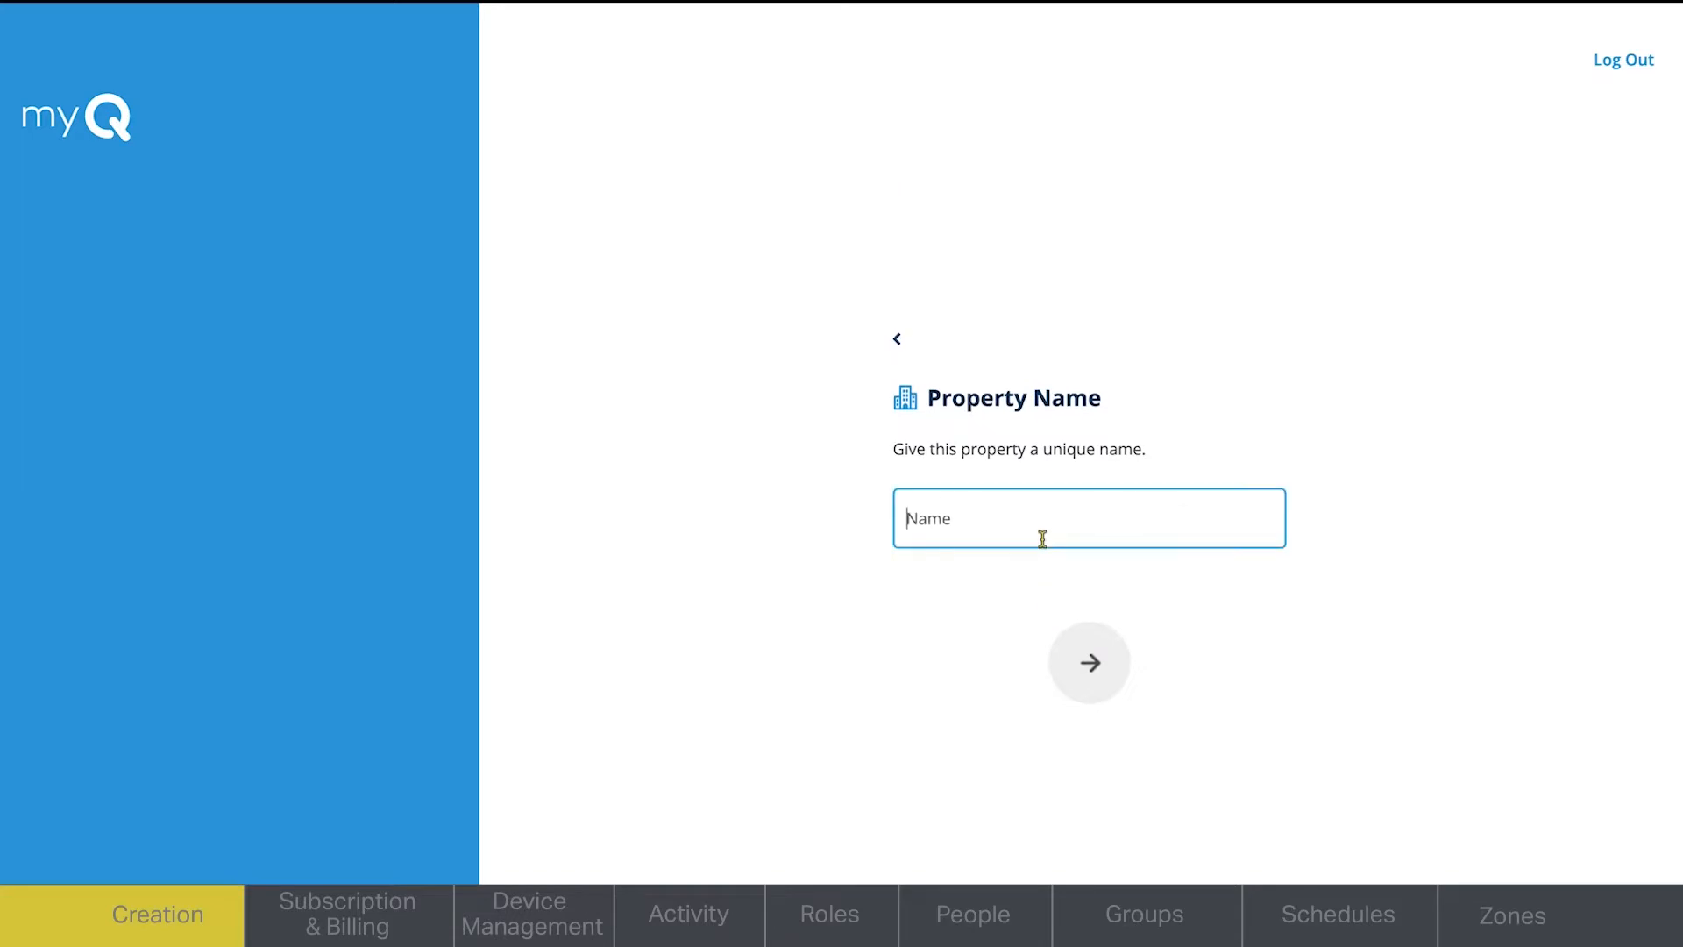
{"action": "type", "text": "The Highland Lakes"}
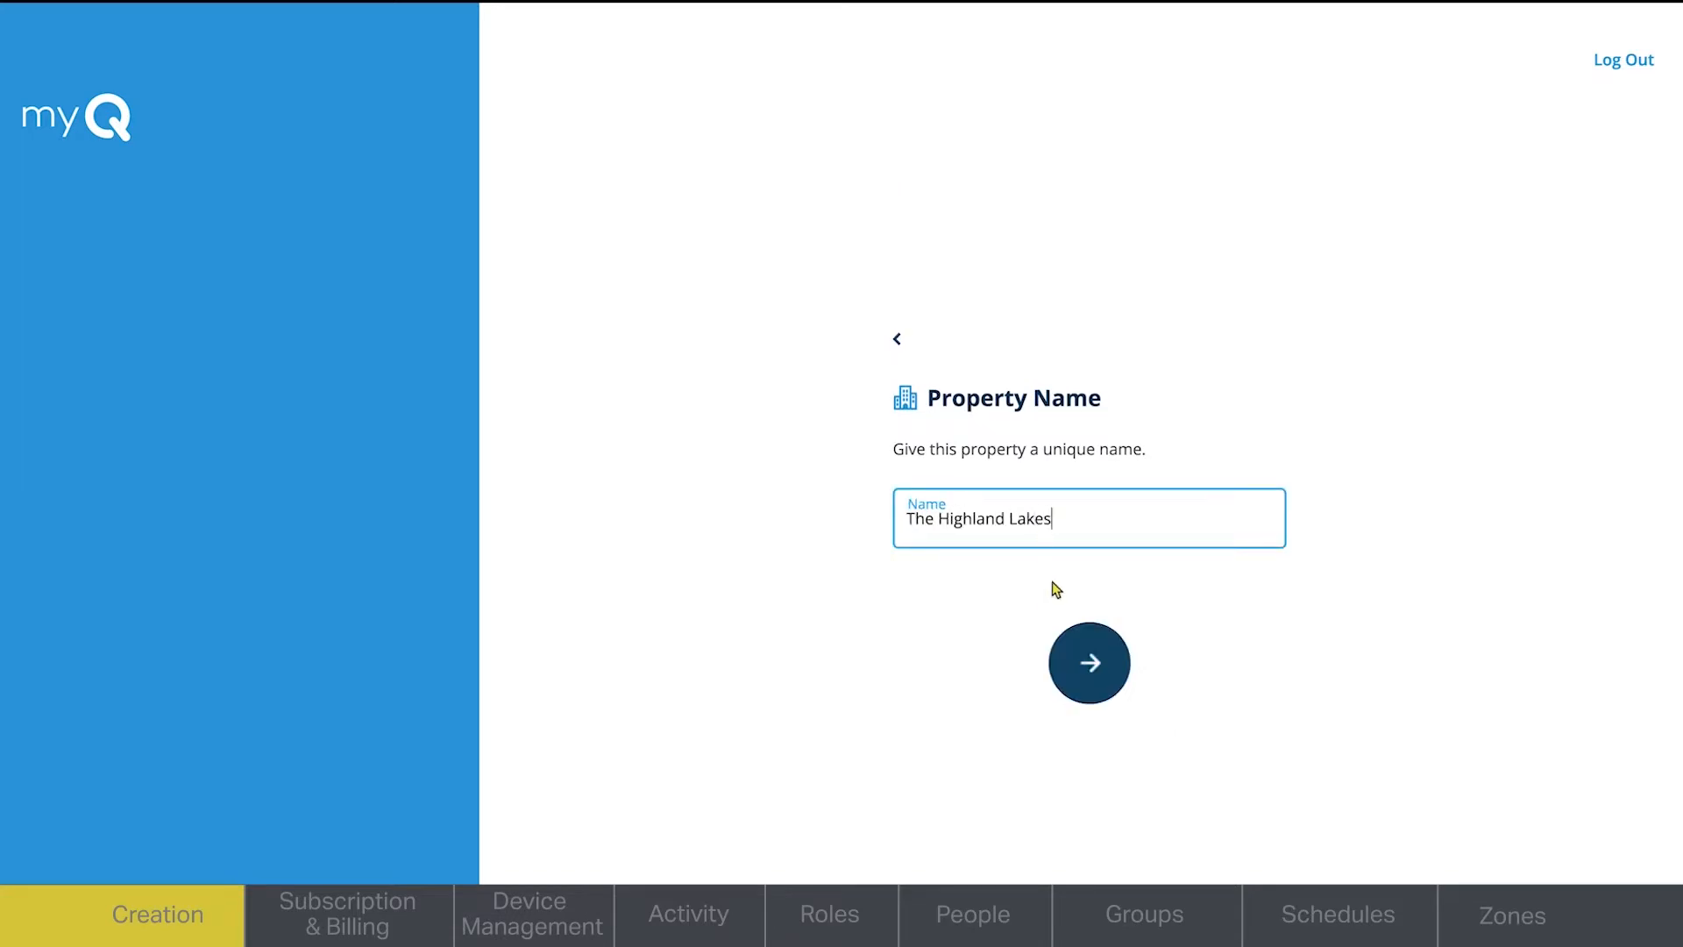
{"action": "left_click", "coordinate": [1113, 682]}
- Fill in the property's street address, city and postal code
{"action": "type", "text": "123 Community Way"}
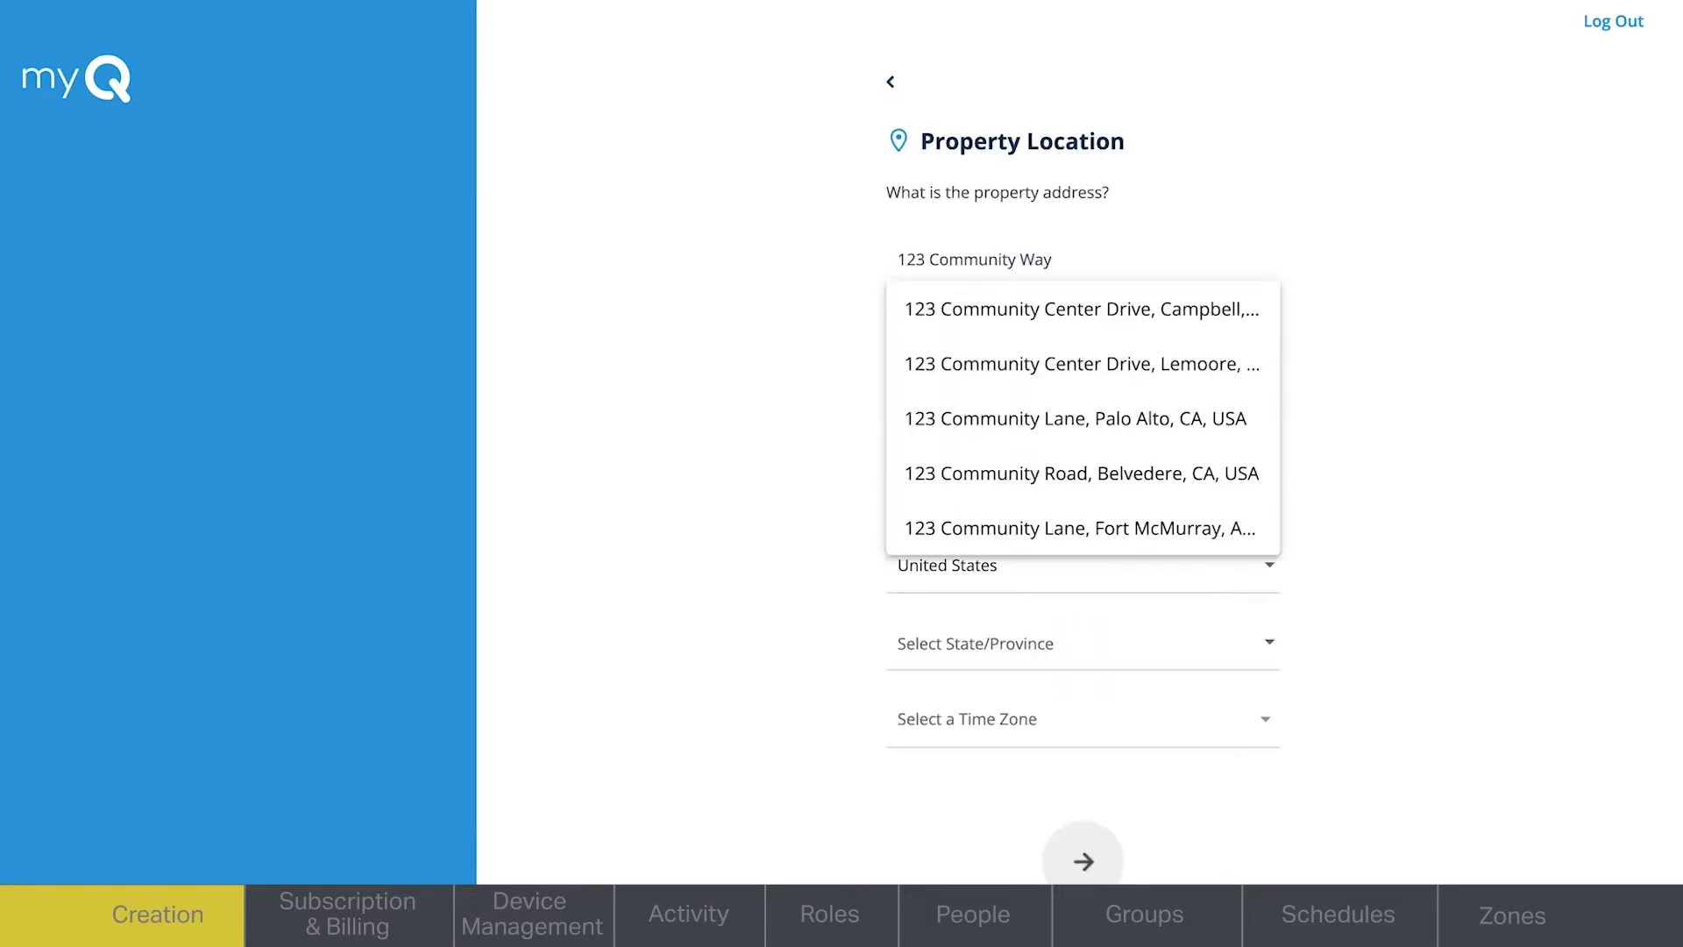
{"action": "key", "text": "Tab"}
{"action": "key", "text": "Tab"}
{"action": "type", "text": "Anytown"}
{"action": "key", "text": "Tab"}
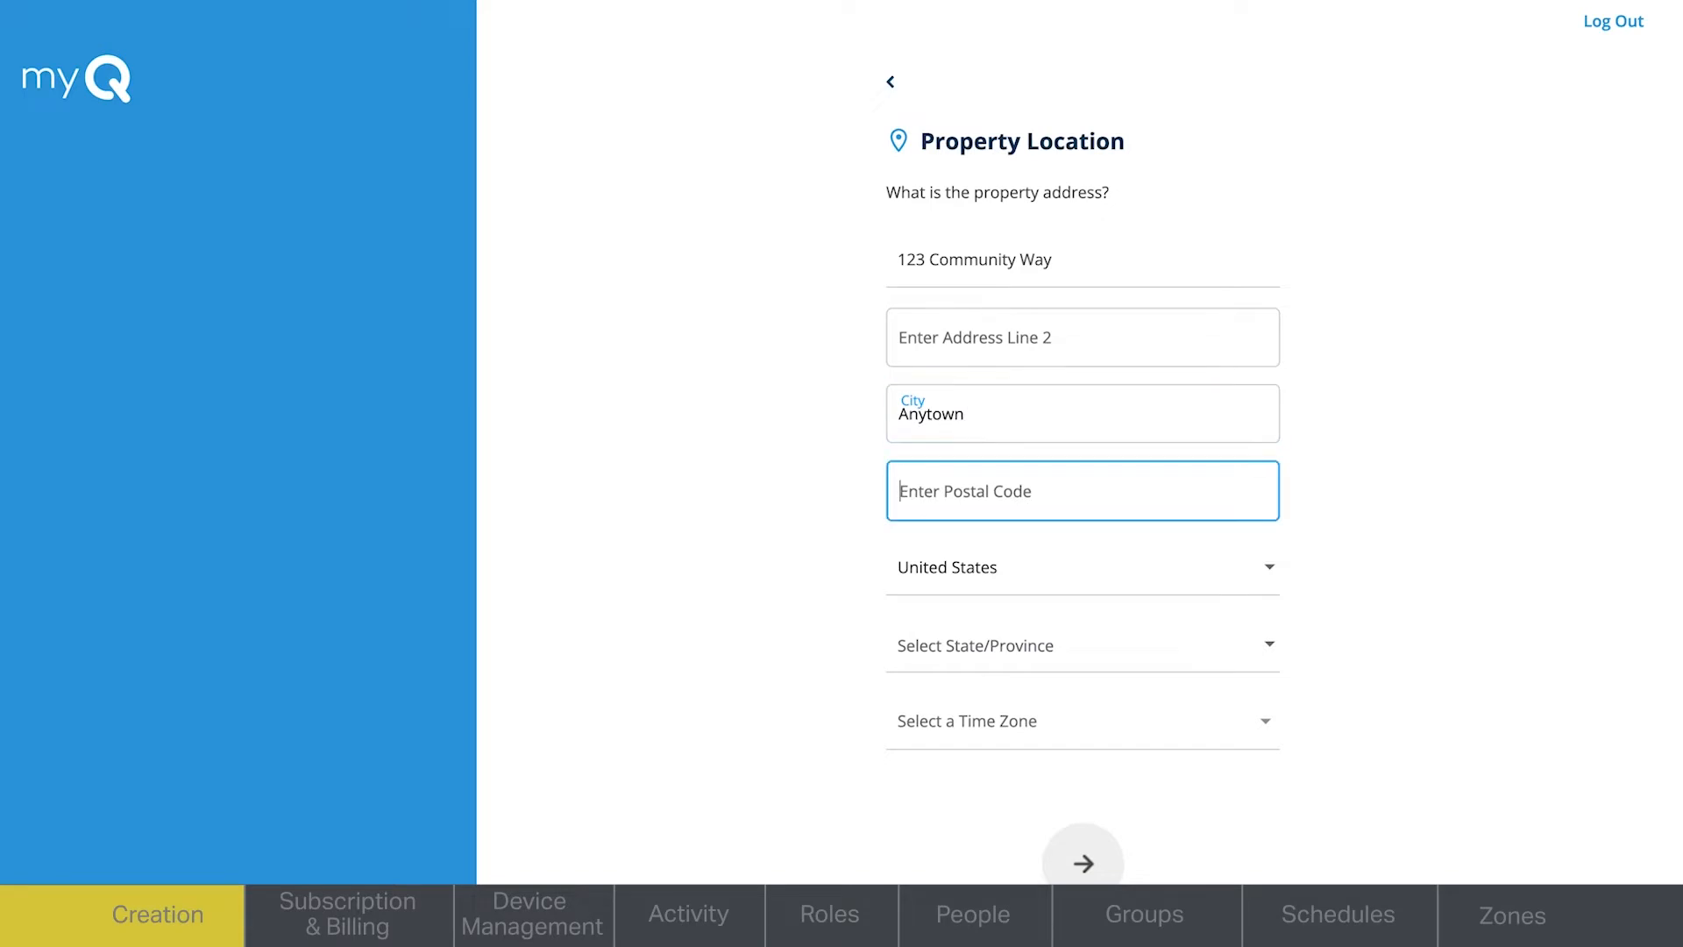
{"action": "type", "text": "12345"}
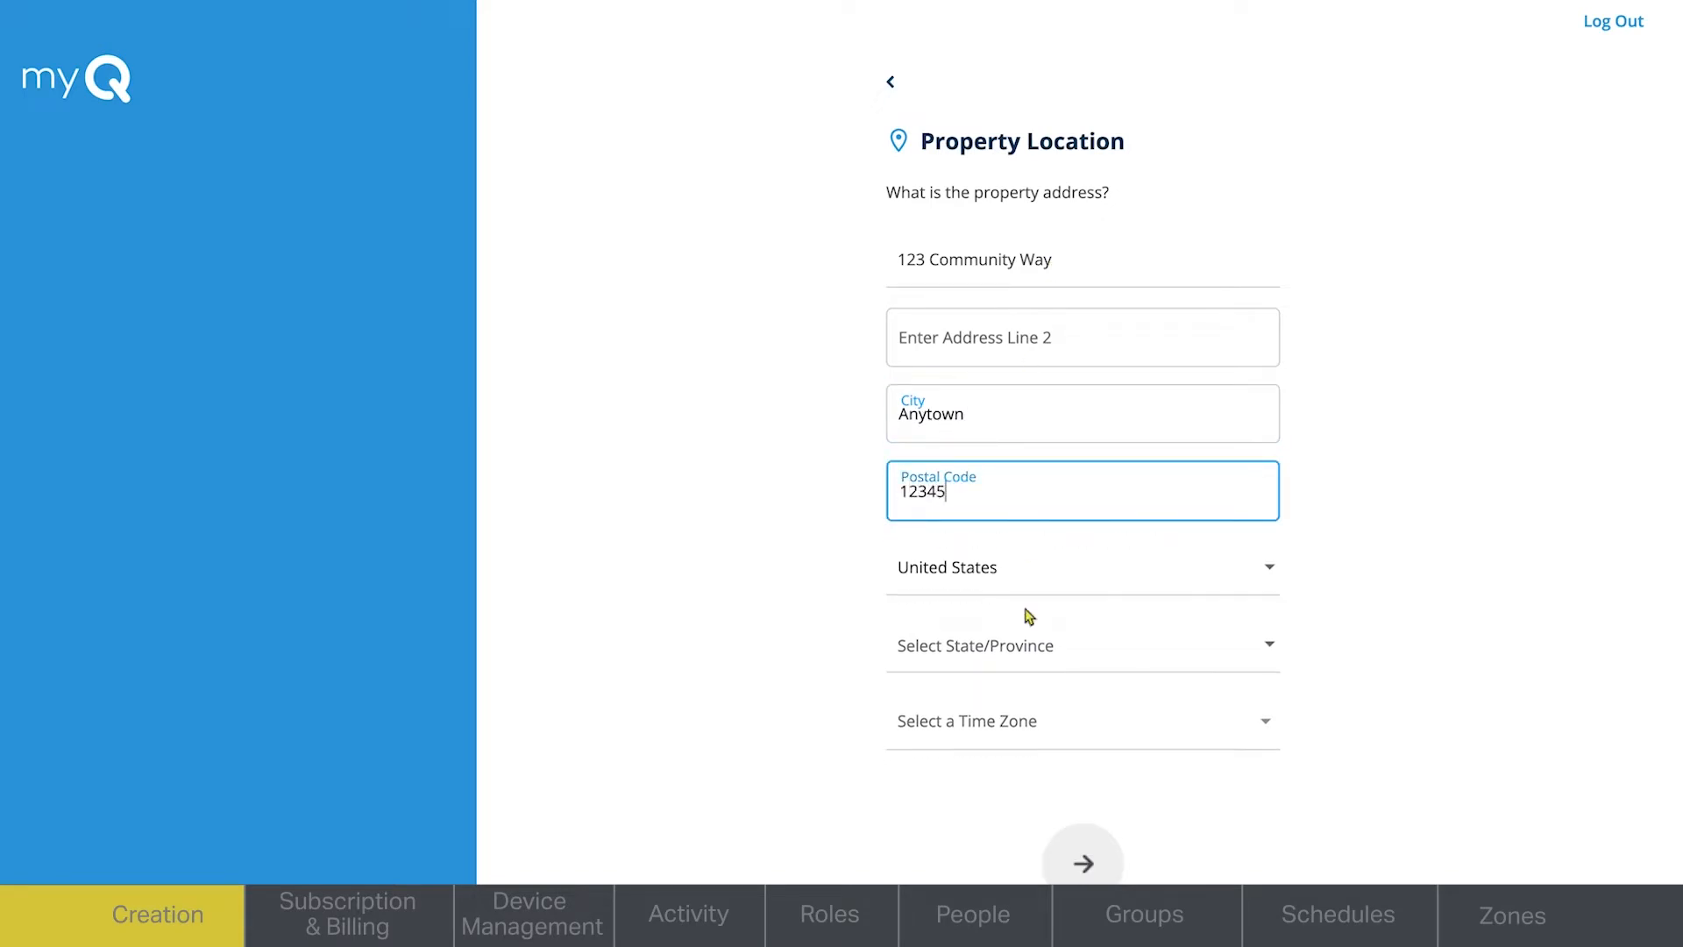
- Set the property's state to IL and its time zone to Central Time (United States), and submit the location
{"action": "left_click", "coordinate": [1030, 662]}
{"action": "scroll", "coordinate": [1024, 784], "scroll_direction": "down", "scroll_amount": 10}
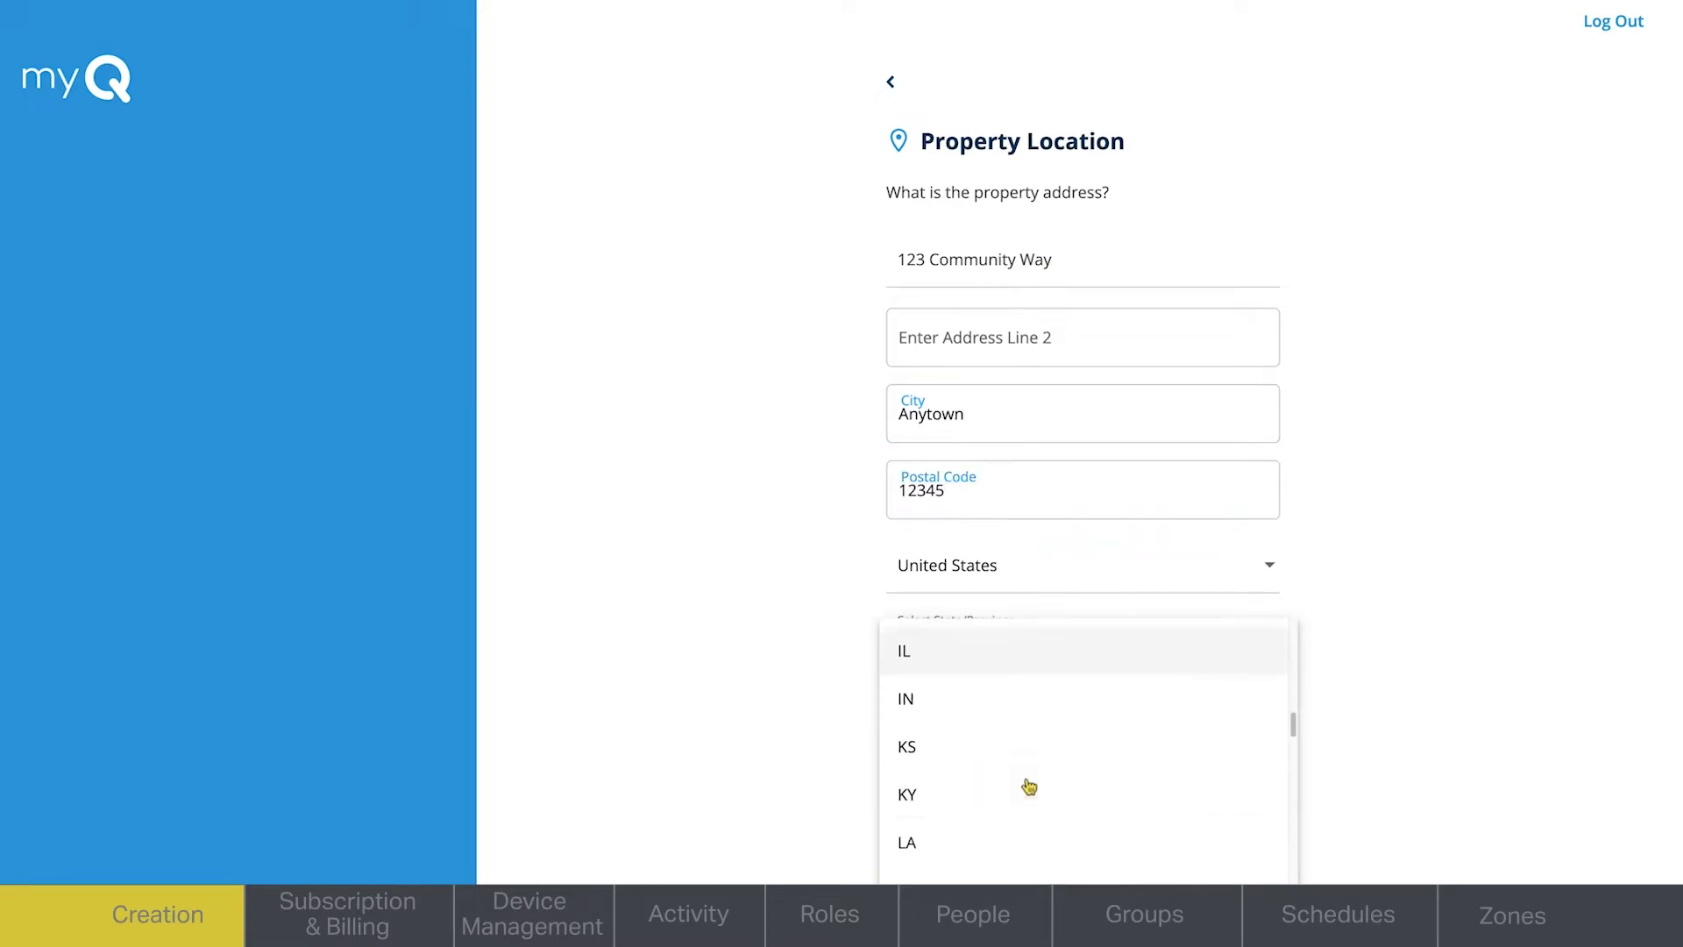
{"action": "left_click", "coordinate": [988, 665]}
{"action": "left_click", "coordinate": [985, 727]}
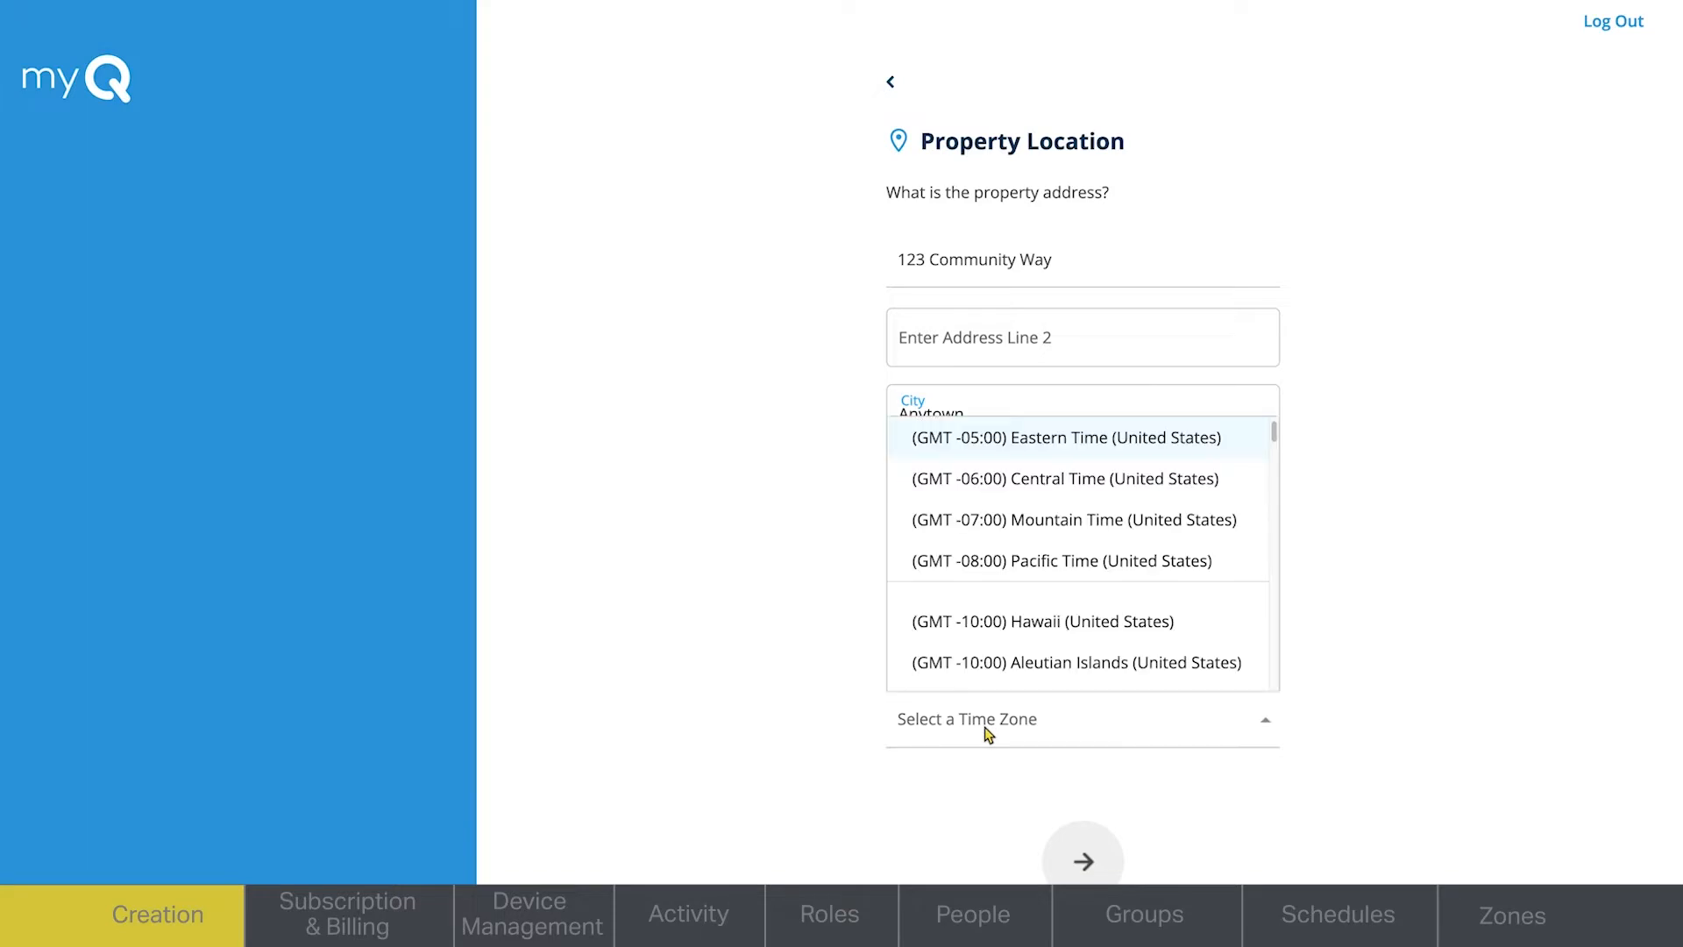
{"action": "left_click", "coordinate": [979, 482]}
{"action": "left_click", "coordinate": [1087, 872]}
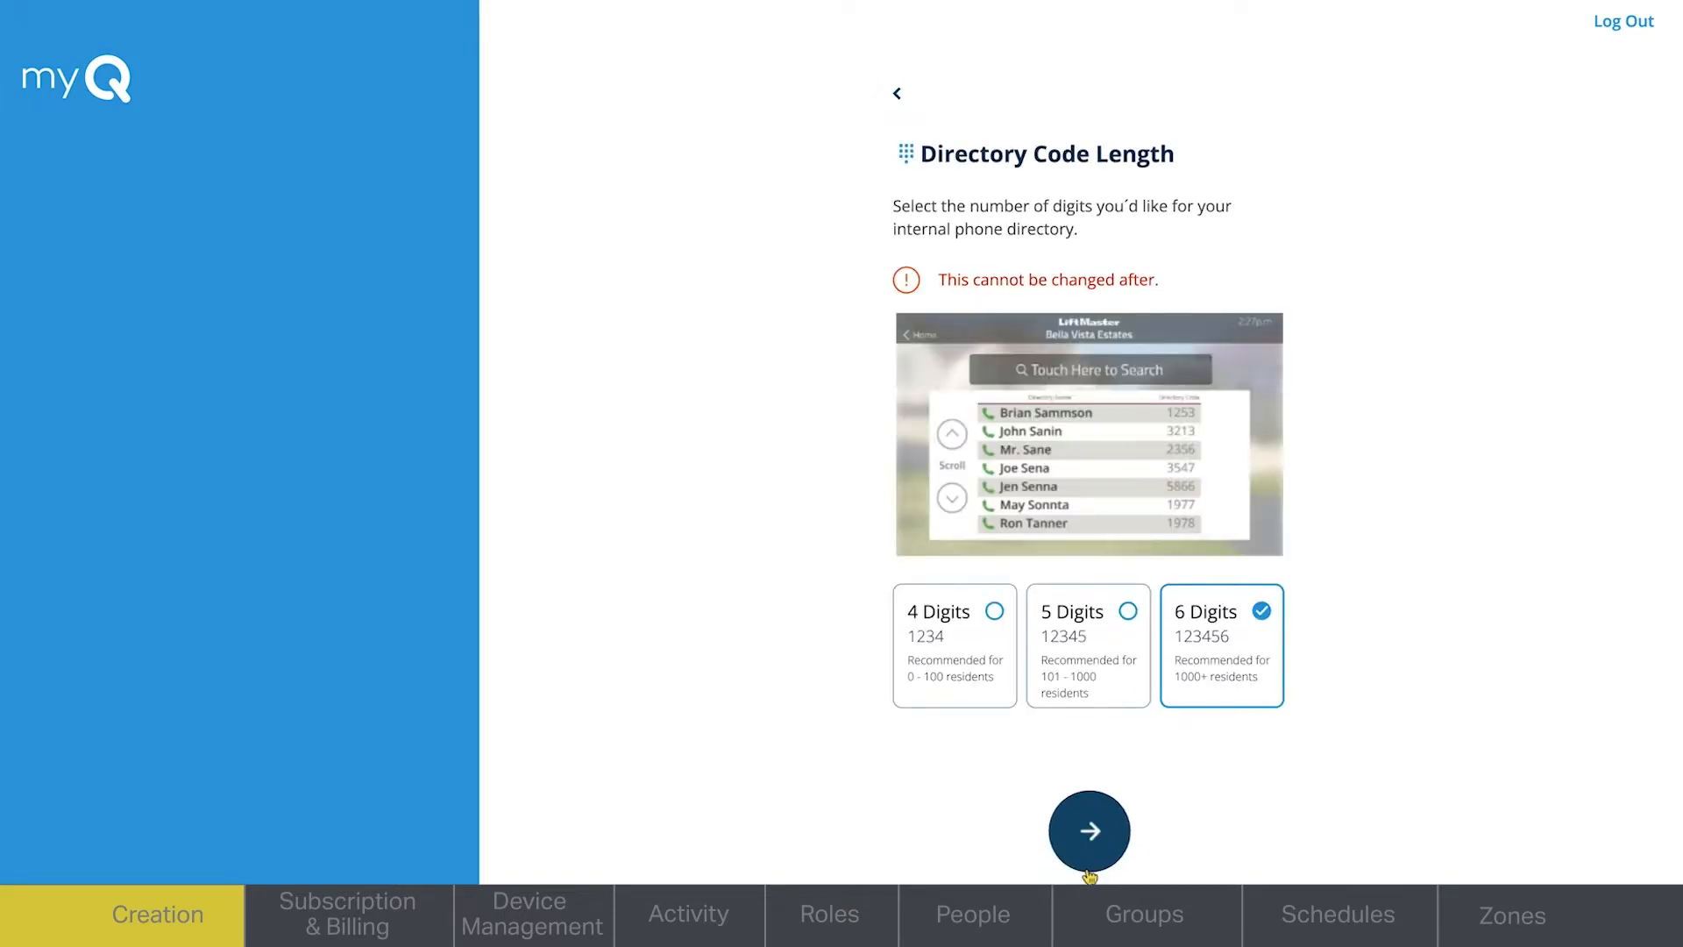
- Choose a directory code length of 4 digits for the property and continue to the manager information
{"action": "left_click", "coordinate": [951, 688]}
{"action": "left_click", "coordinate": [948, 688]}
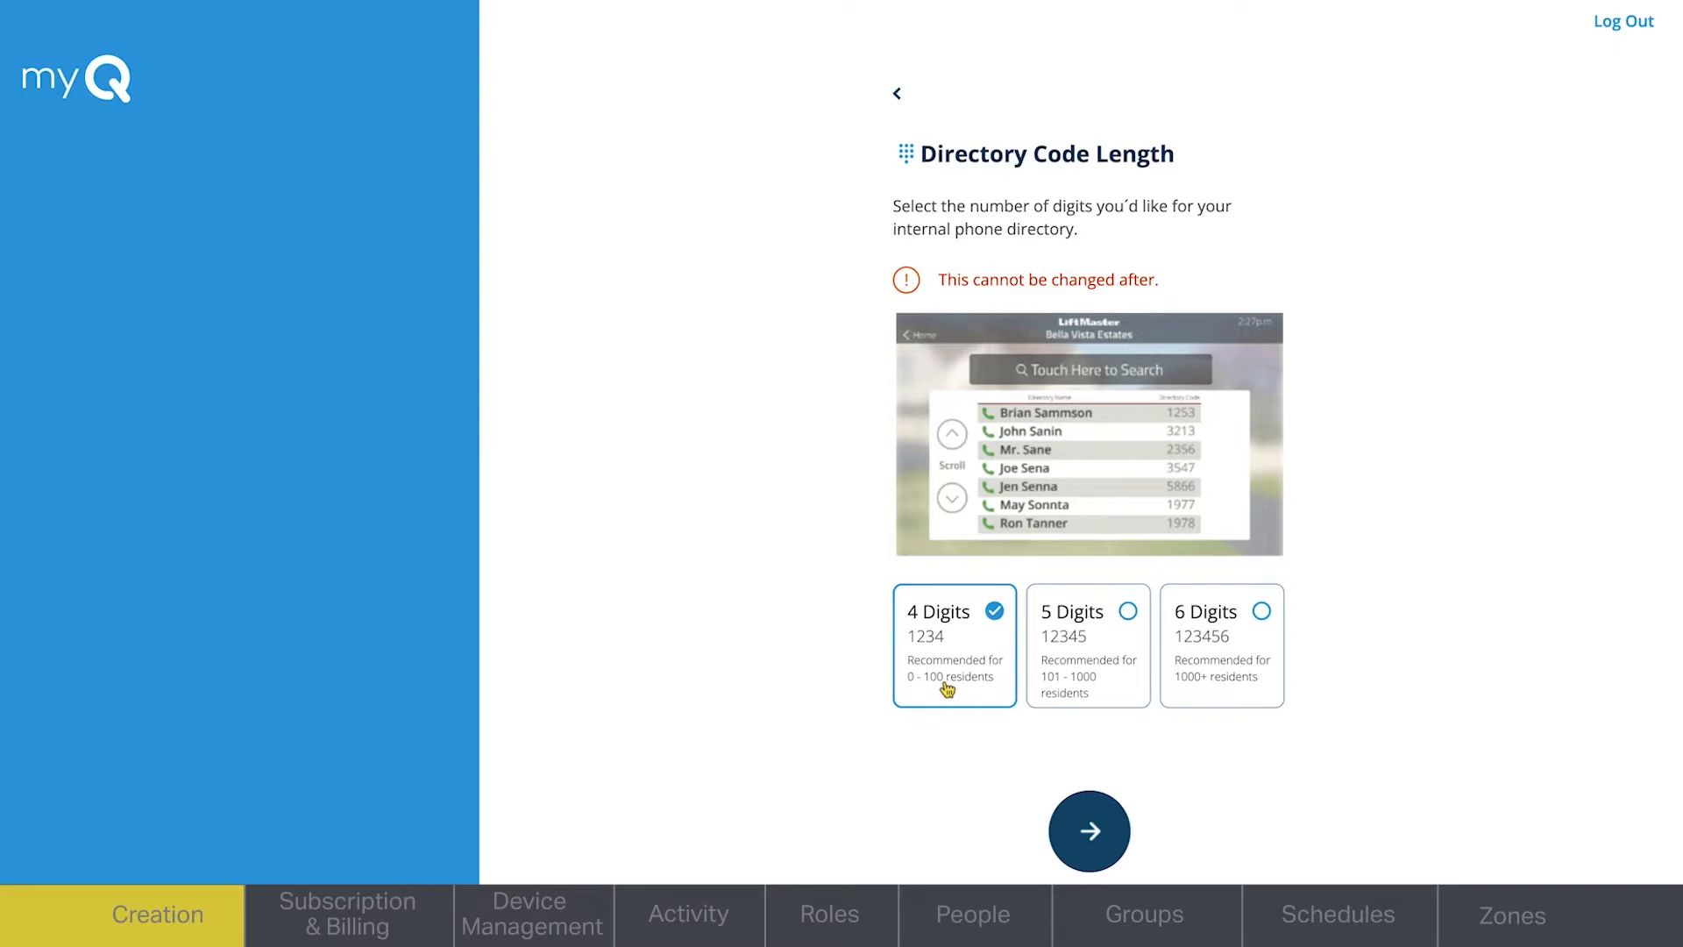
{"action": "left_click", "coordinate": [1093, 854]}
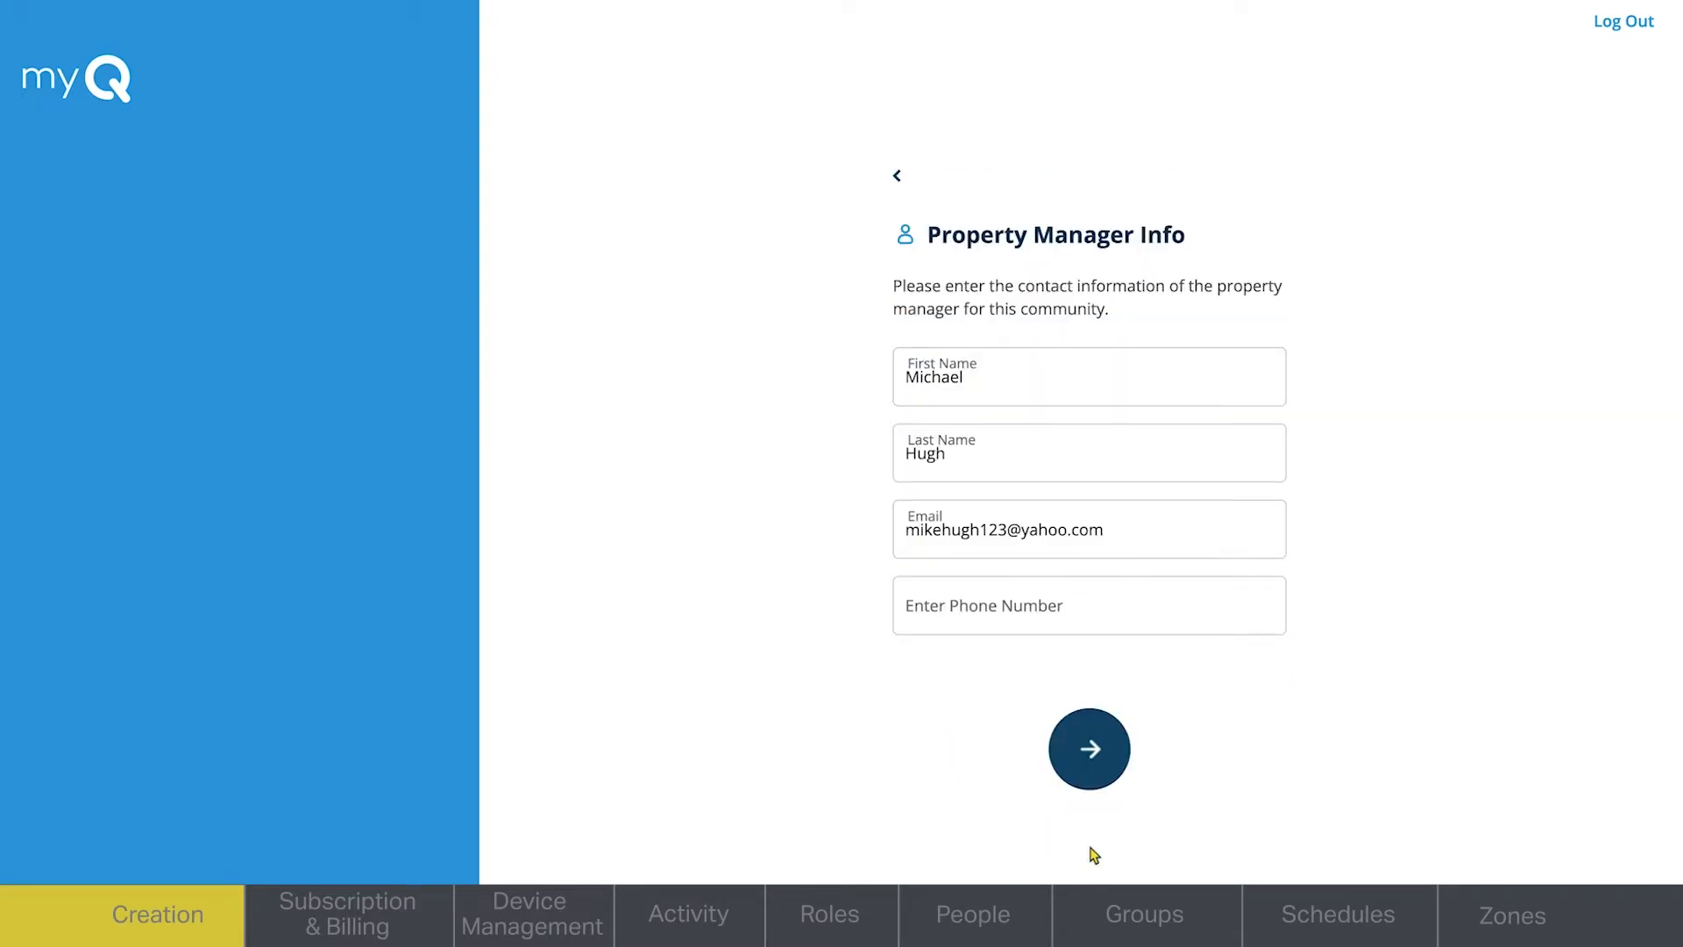
- Enter the property manager's phone number and submit the contact information to create the property
{"action": "left_click", "coordinate": [978, 618]}
{"action": "type", "text": "555"}
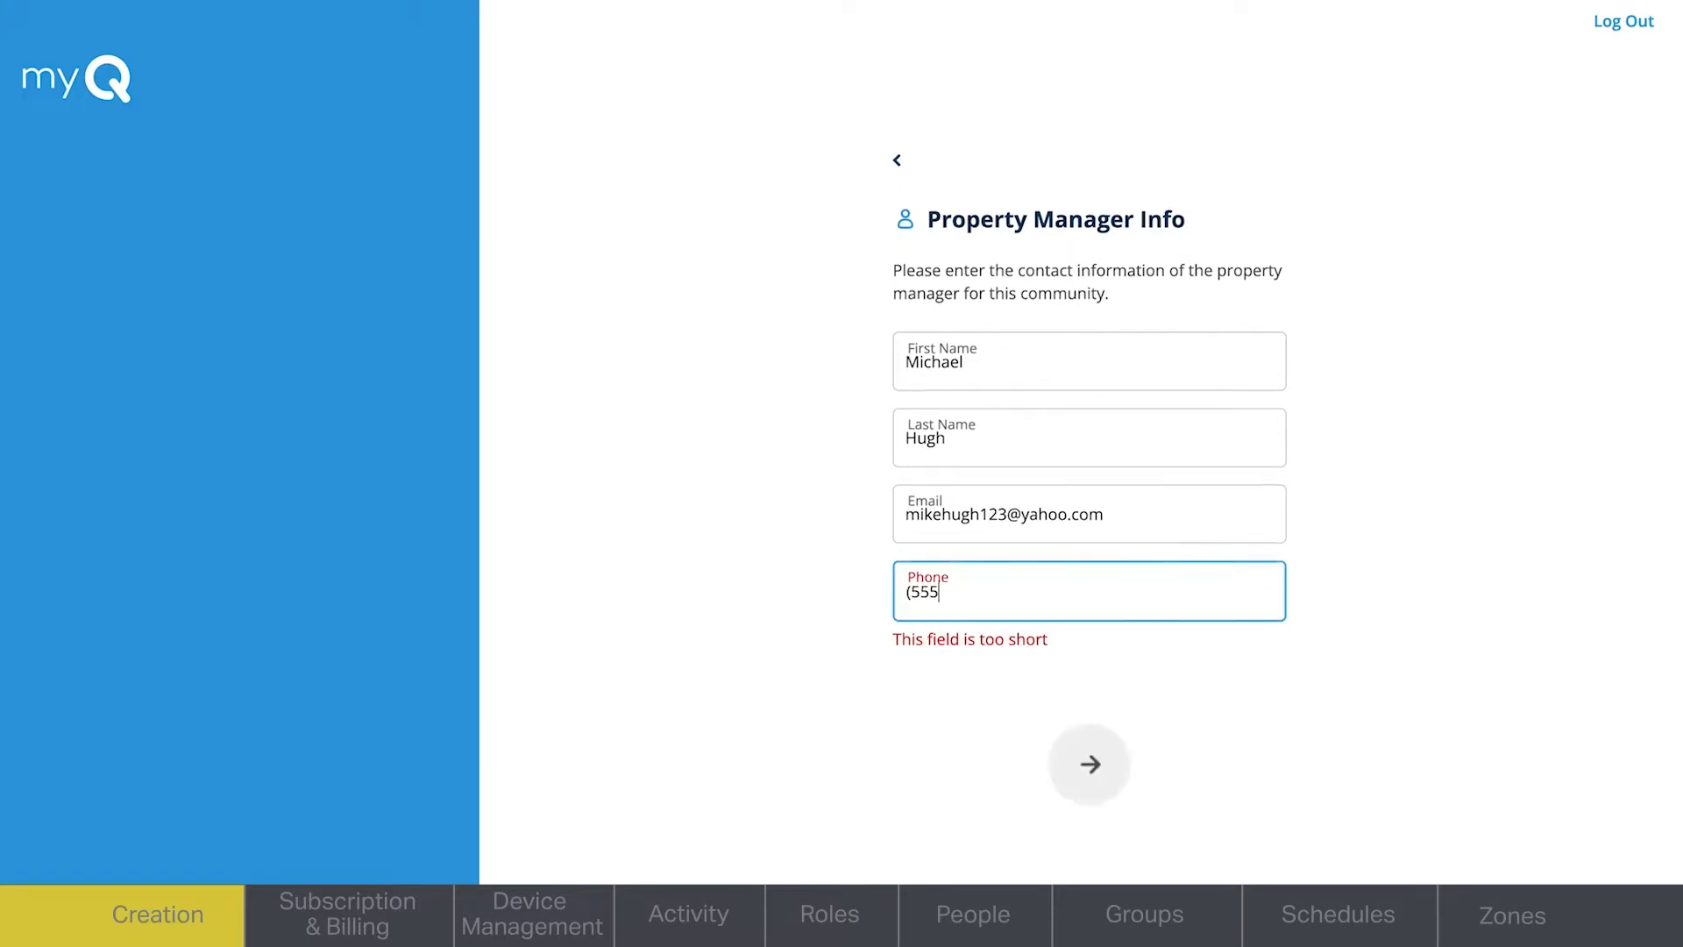
{"action": "type", "text": ") 123-4567"}
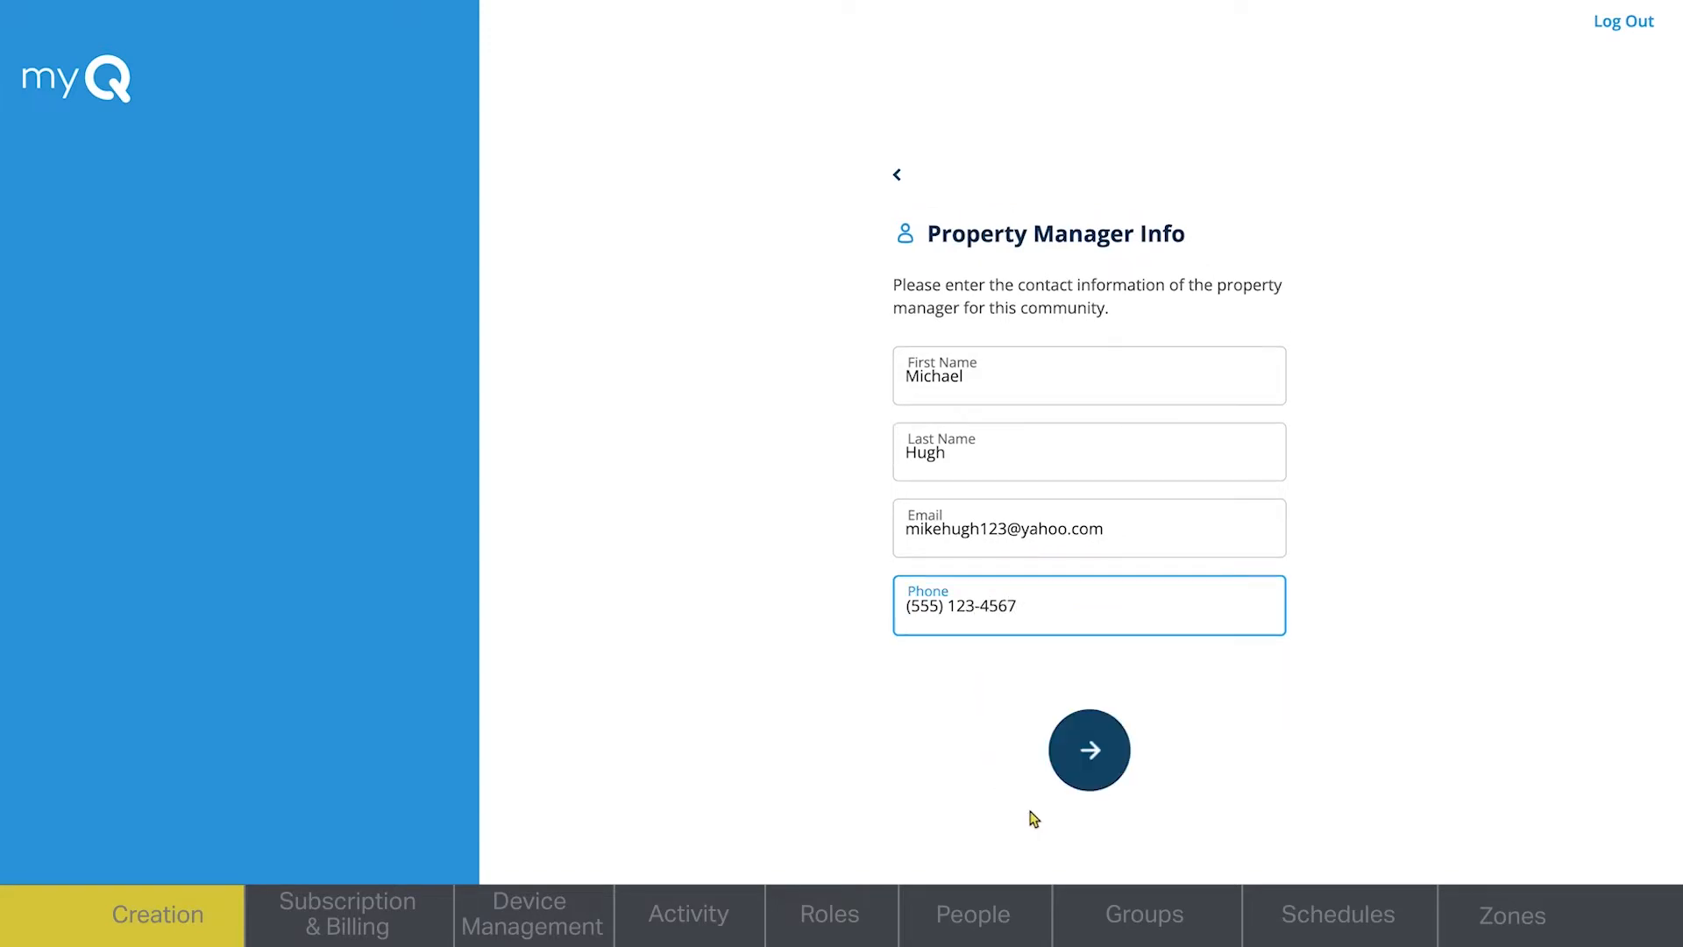
{"action": "left_click", "coordinate": [1095, 756]}
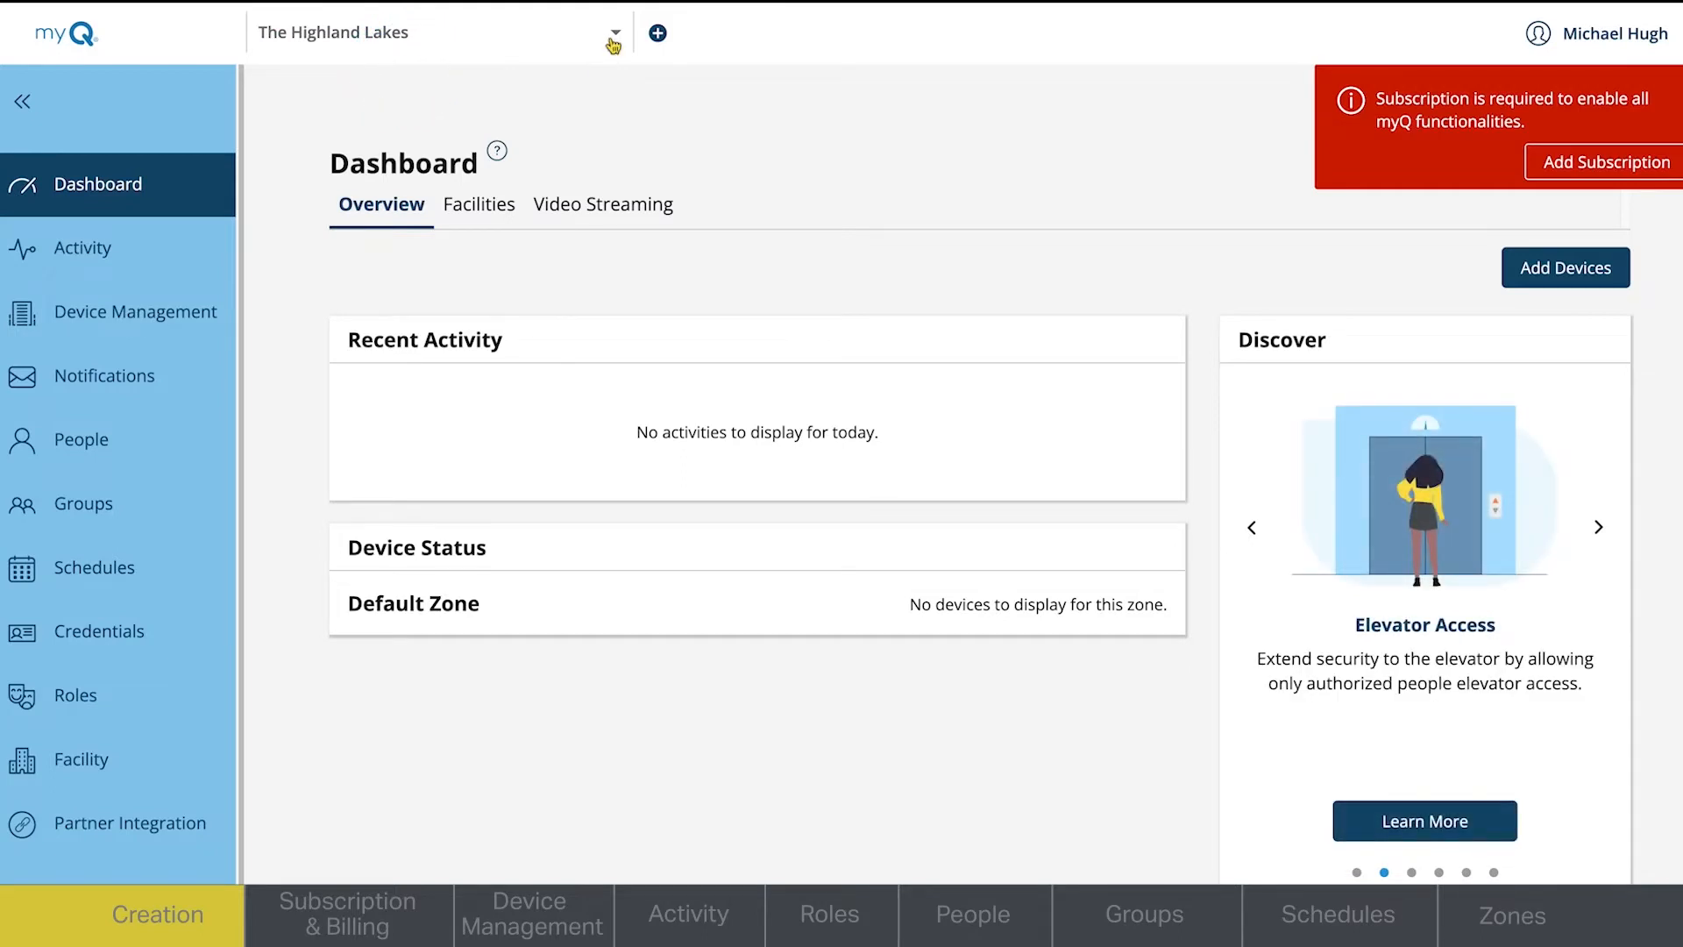
{"action": "left_click", "coordinate": [373, 212]}
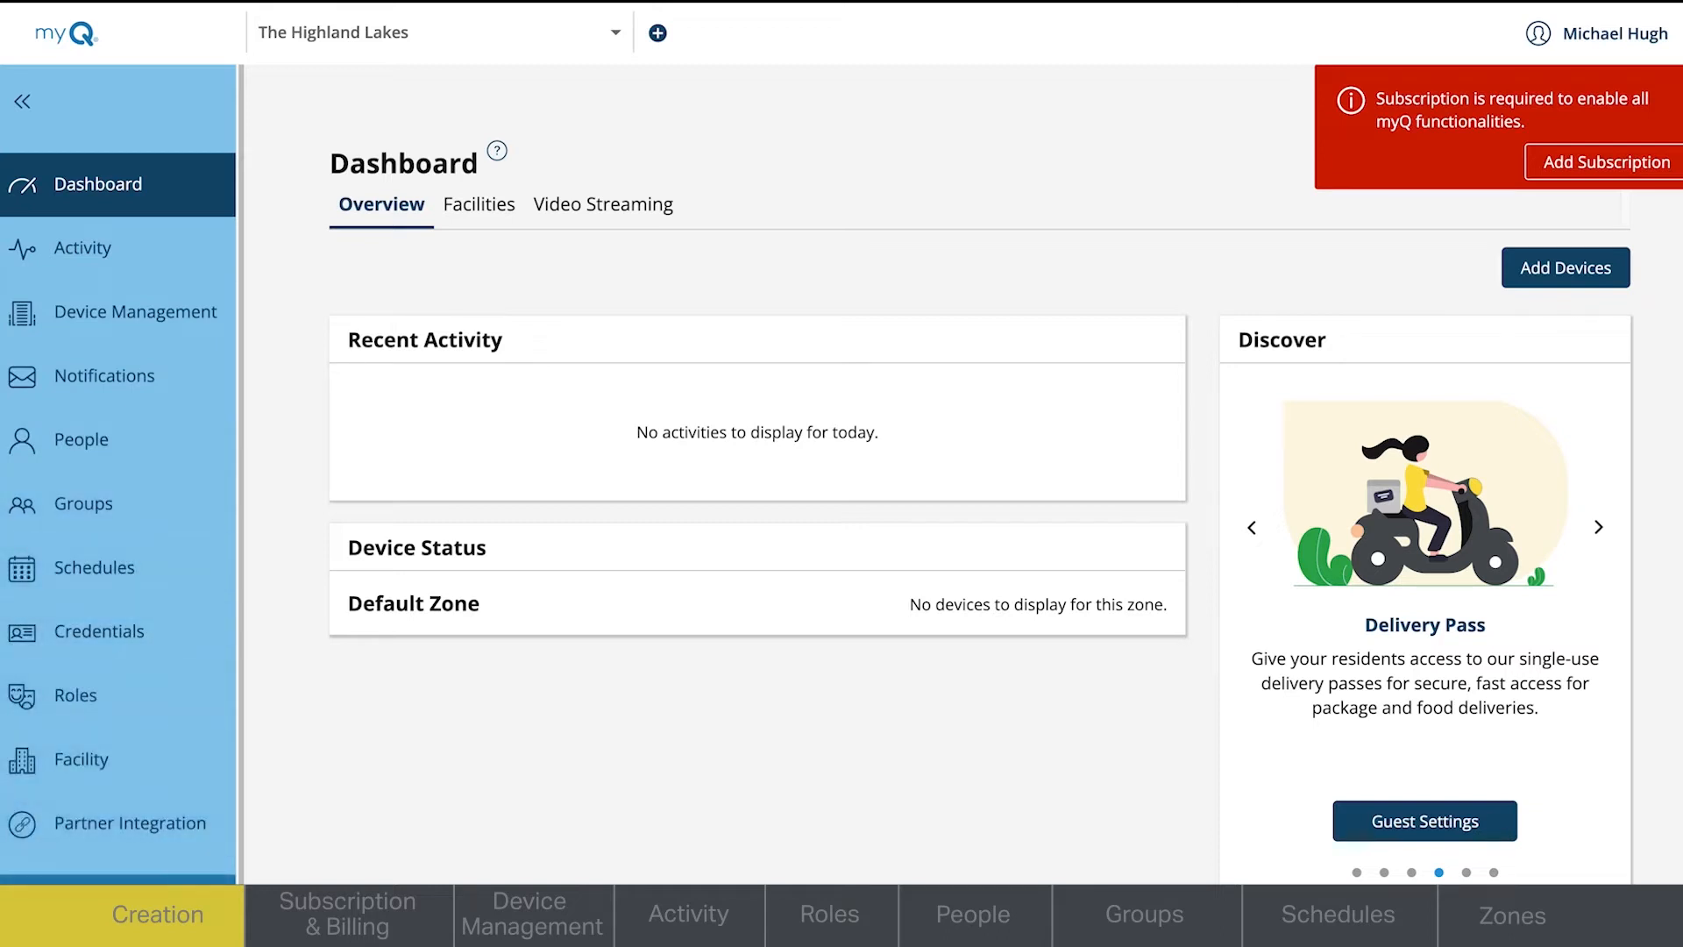
{"action": "scroll", "coordinate": [123, 868], "scroll_direction": "down", "scroll_amount": 1}
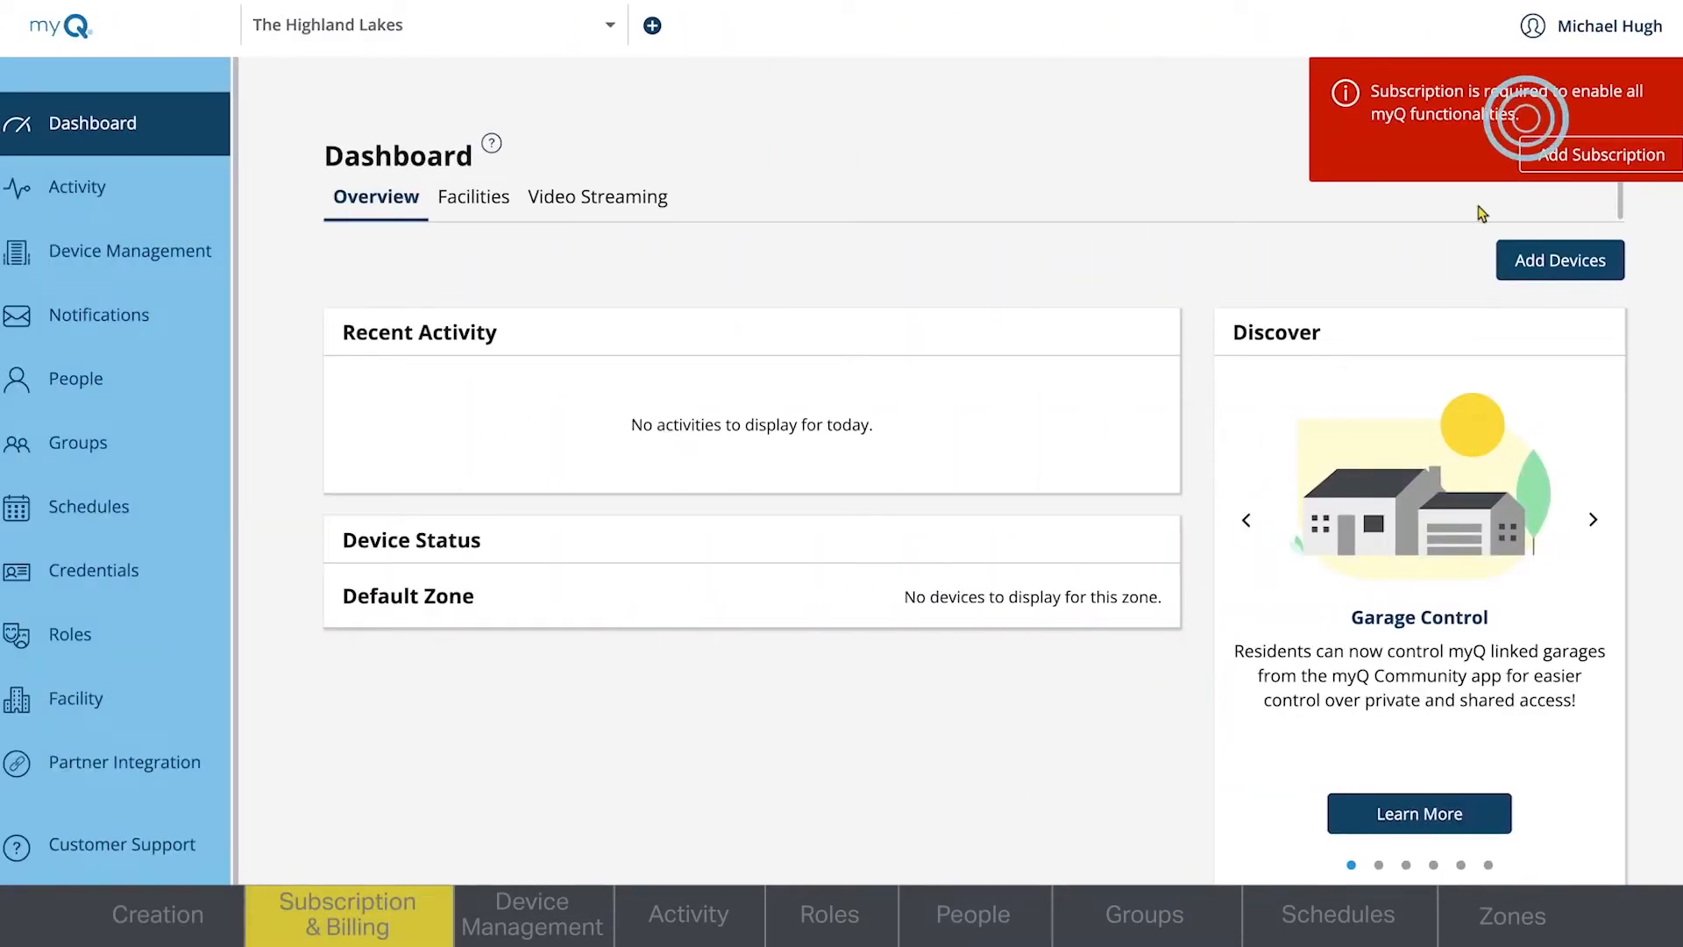
- Open the subscription offers for the property and examine the Smart Community plans, additional access points, VOIP services and Community Add-ons
{"action": "left_click", "coordinate": [1635, 160]}
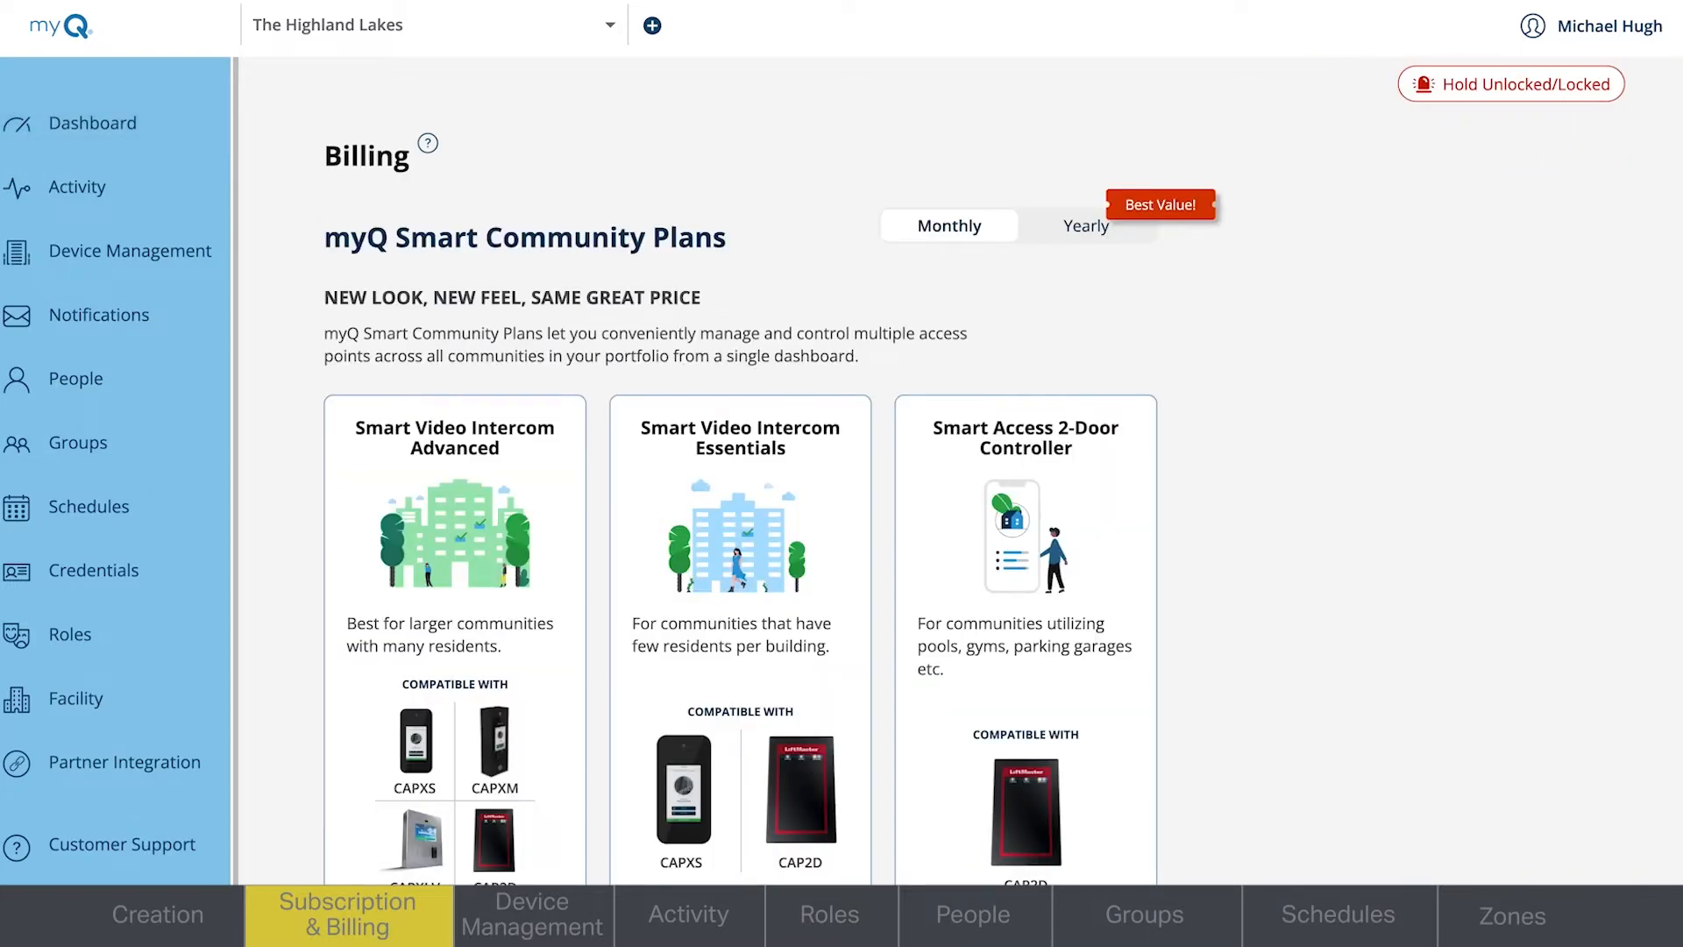
{"action": "scroll", "coordinate": [974, 471], "scroll_direction": "down", "scroll_amount": 2}
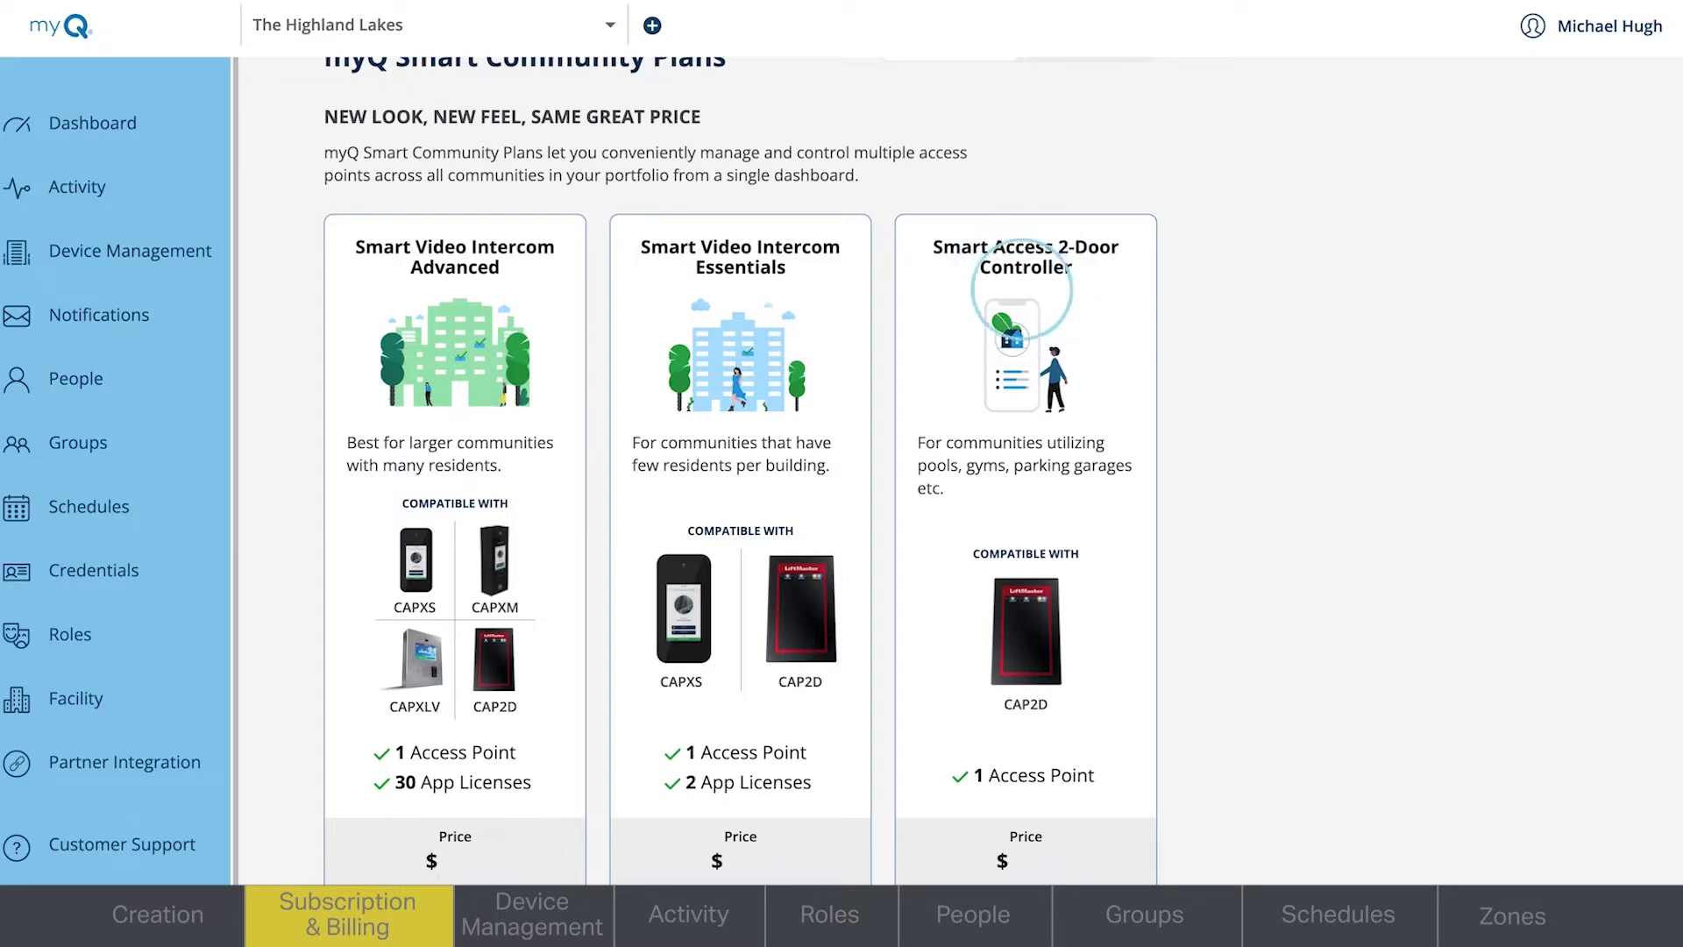
{"action": "scroll", "coordinate": [961, 470], "scroll_direction": "down", "scroll_amount": 1}
{"action": "scroll", "coordinate": [742, 471], "scroll_direction": "down", "scroll_amount": 5}
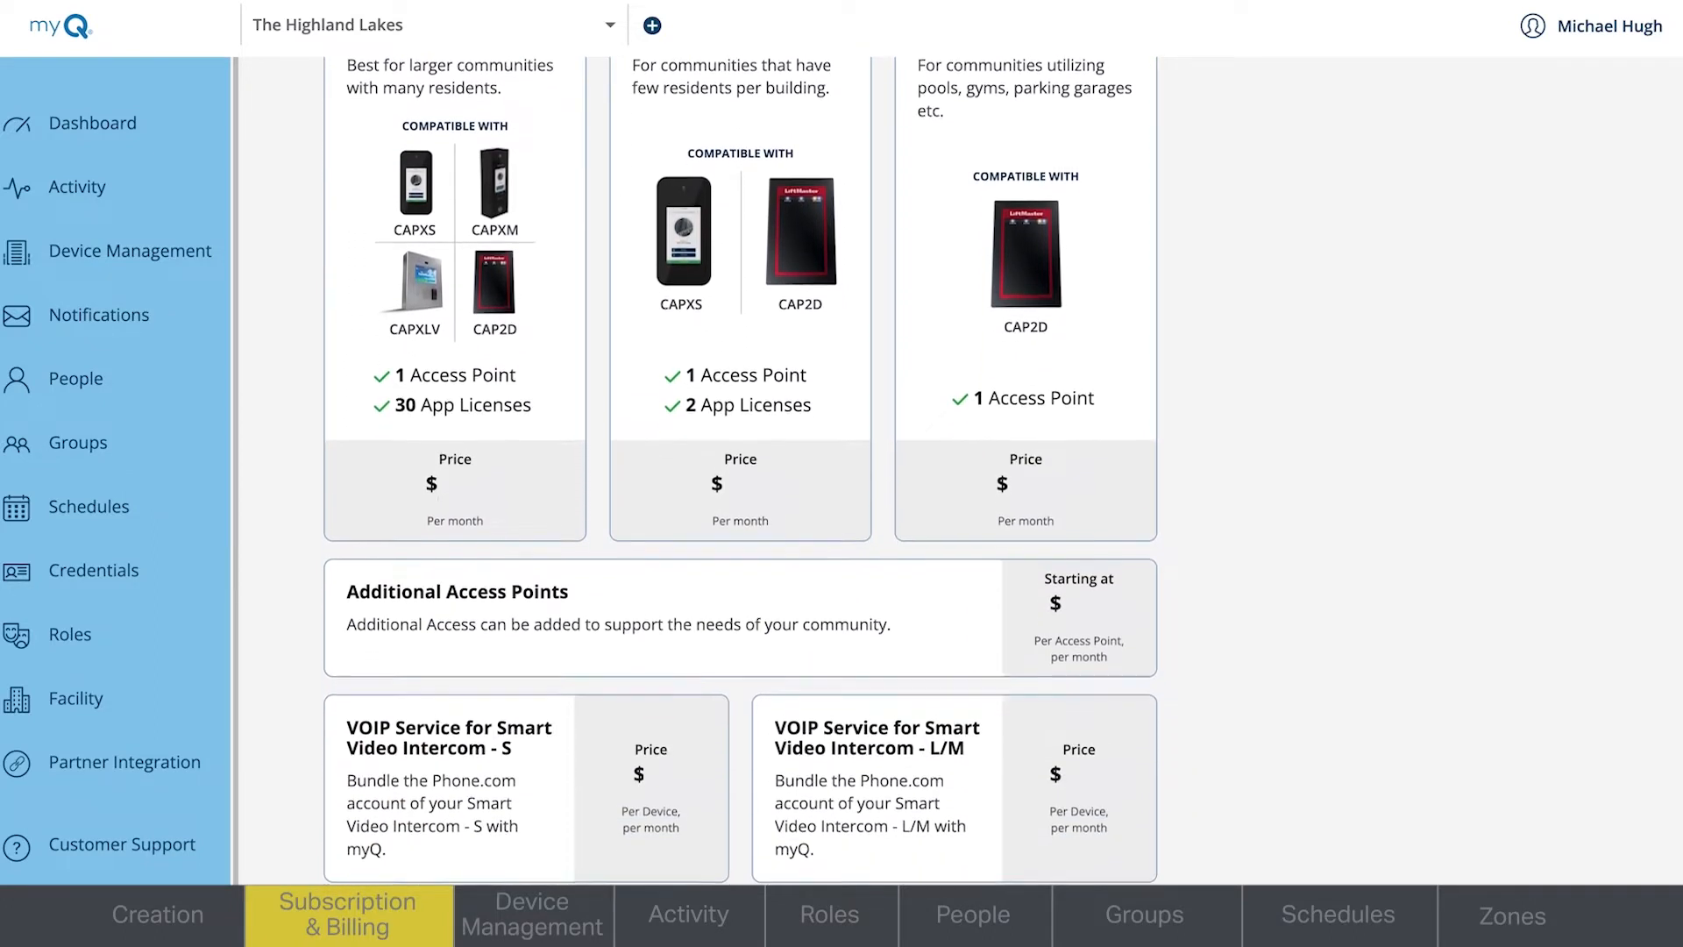
{"action": "scroll", "coordinate": [741, 470], "scroll_direction": "down", "scroll_amount": 2}
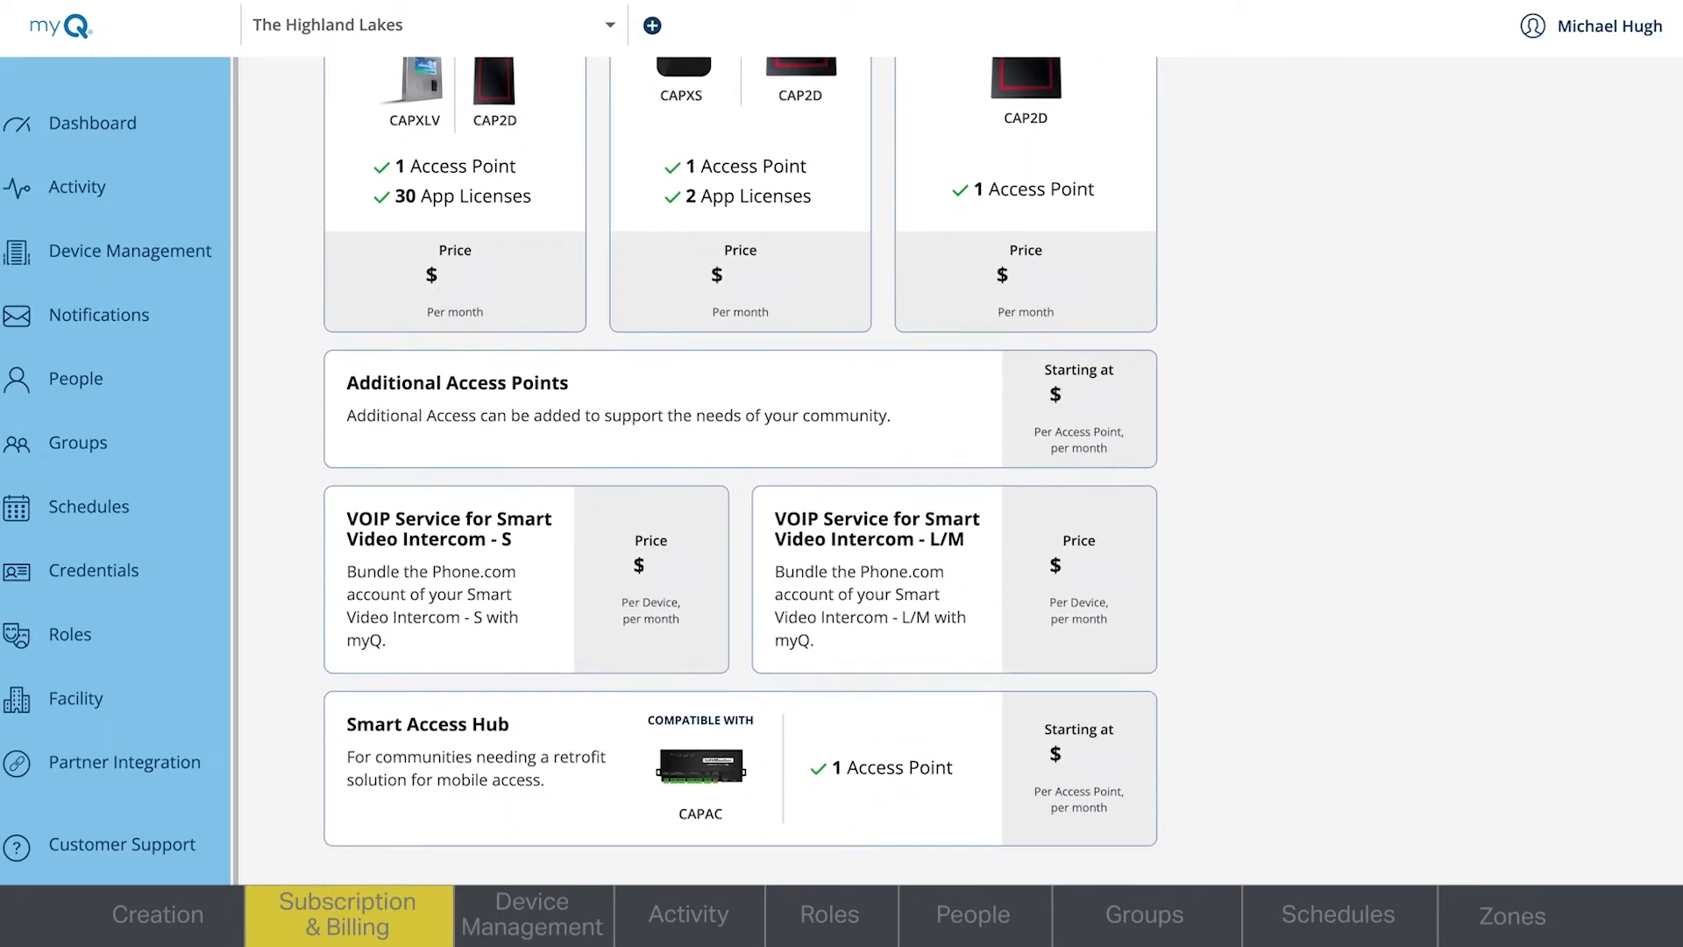
{"action": "scroll", "coordinate": [742, 471], "scroll_direction": "down", "scroll_amount": 6}
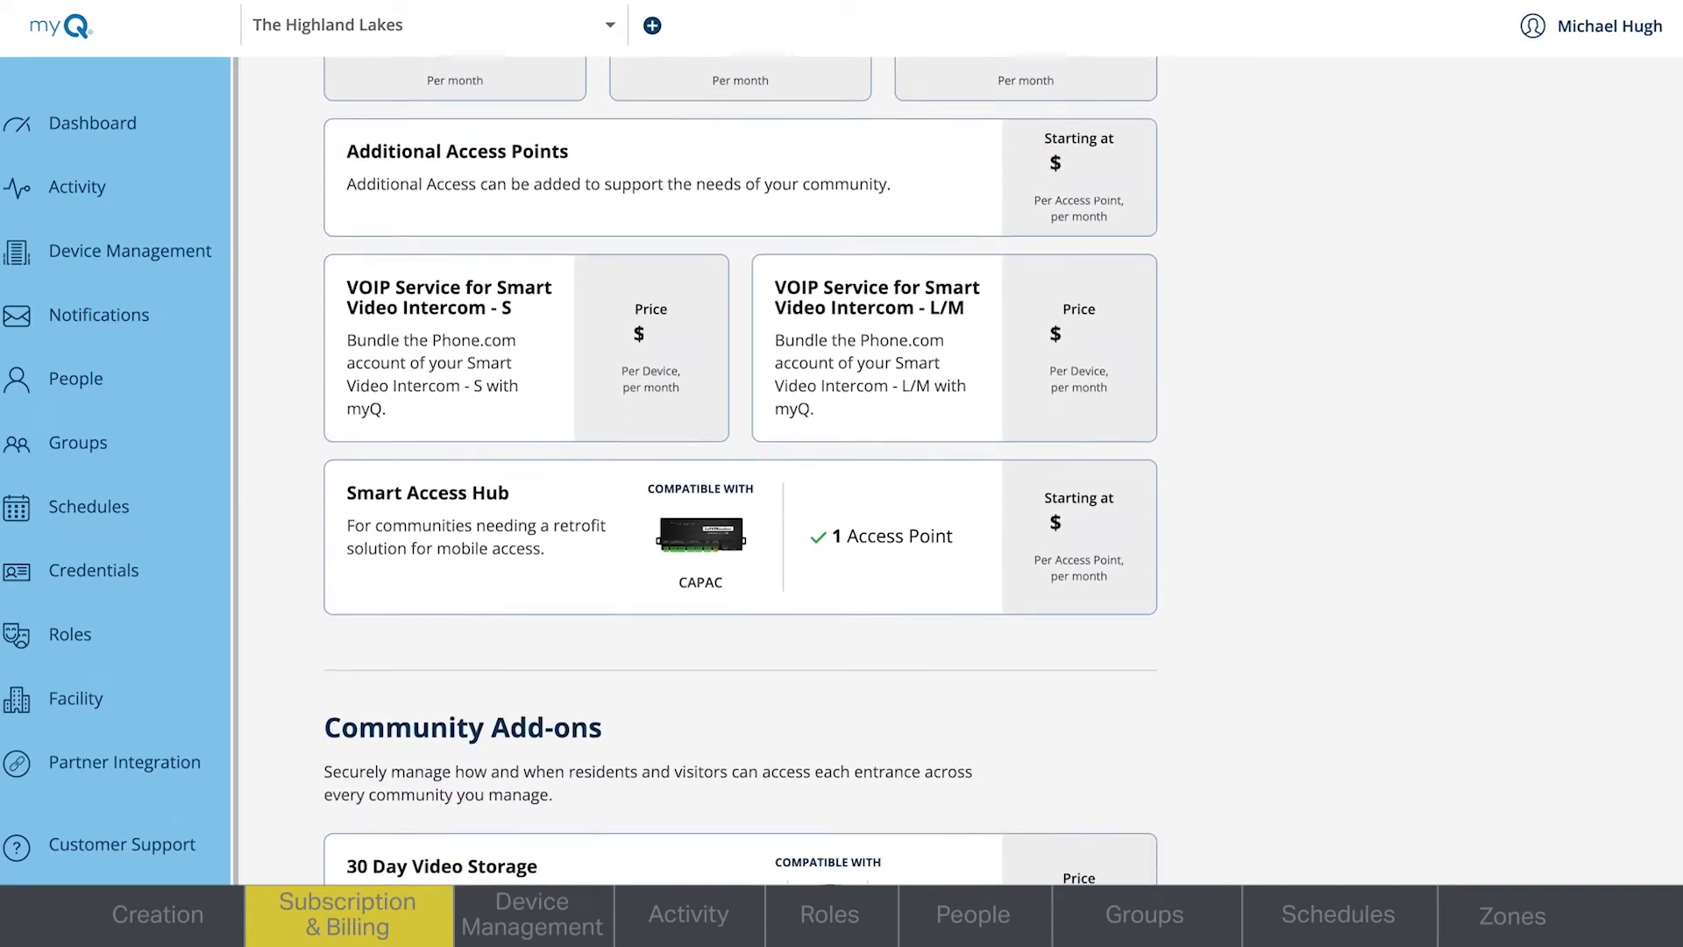
{"action": "scroll", "coordinate": [742, 460], "scroll_direction": "down", "scroll_amount": 1}
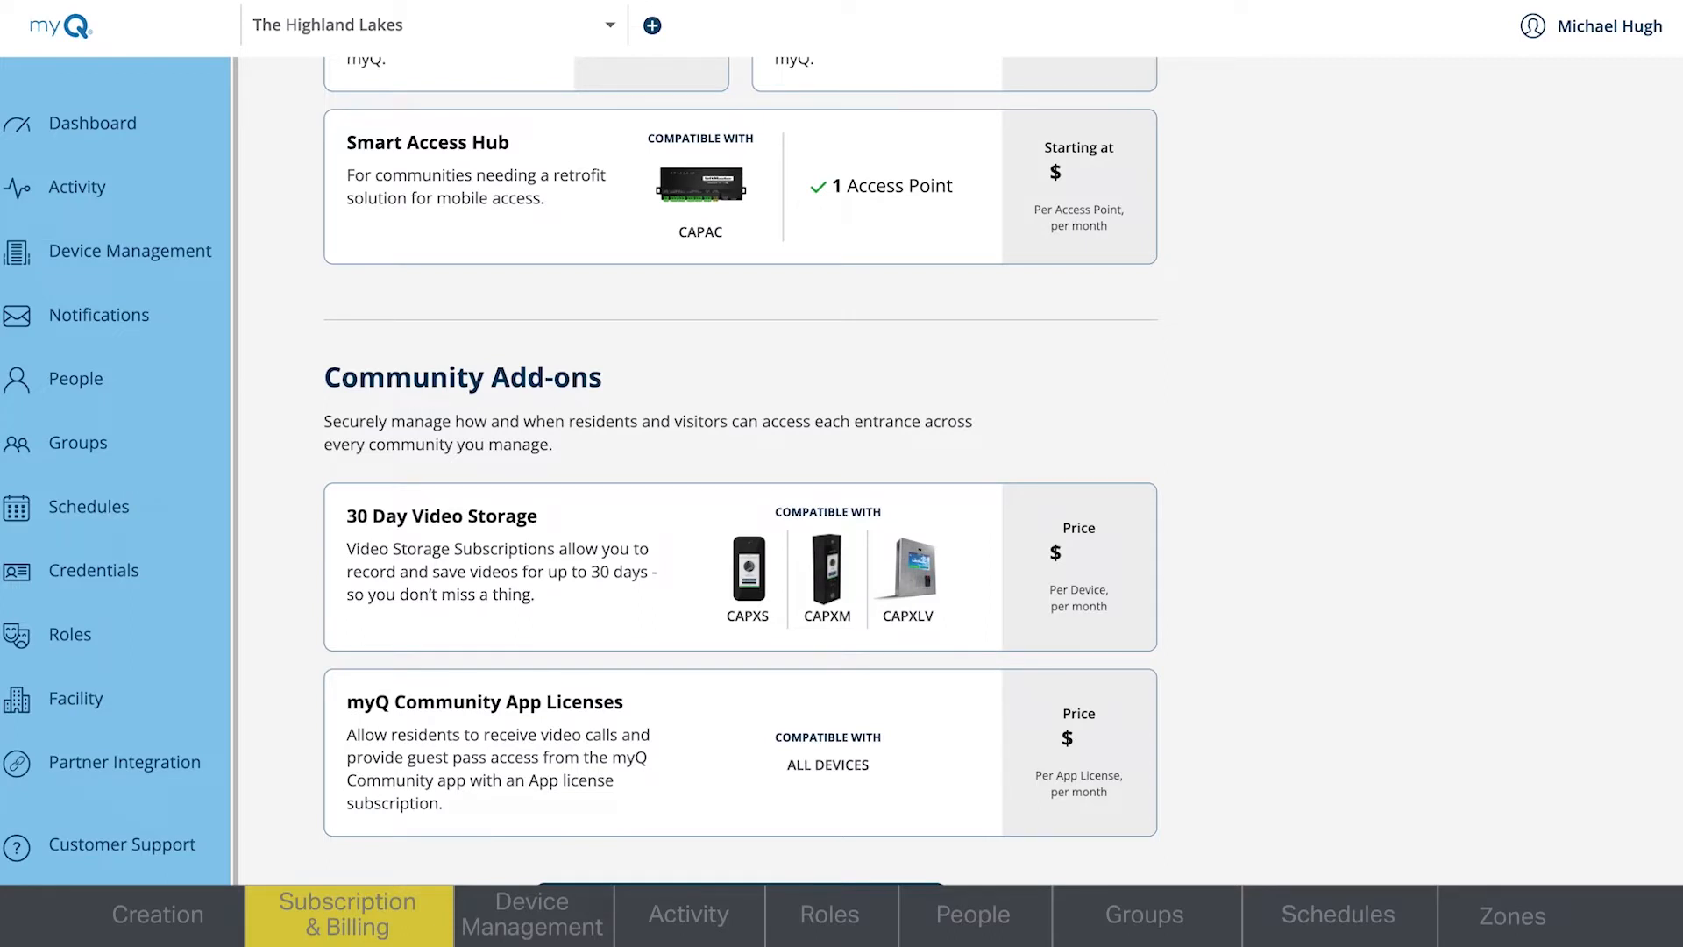
{"action": "scroll", "coordinate": [740, 815], "scroll_direction": "down", "scroll_amount": 2}
- Select 2 Smart Video Intercom – M devices with 4 access points for the property and proceed to billing for the required subscription changes
{"action": "left_click", "coordinate": [740, 815]}
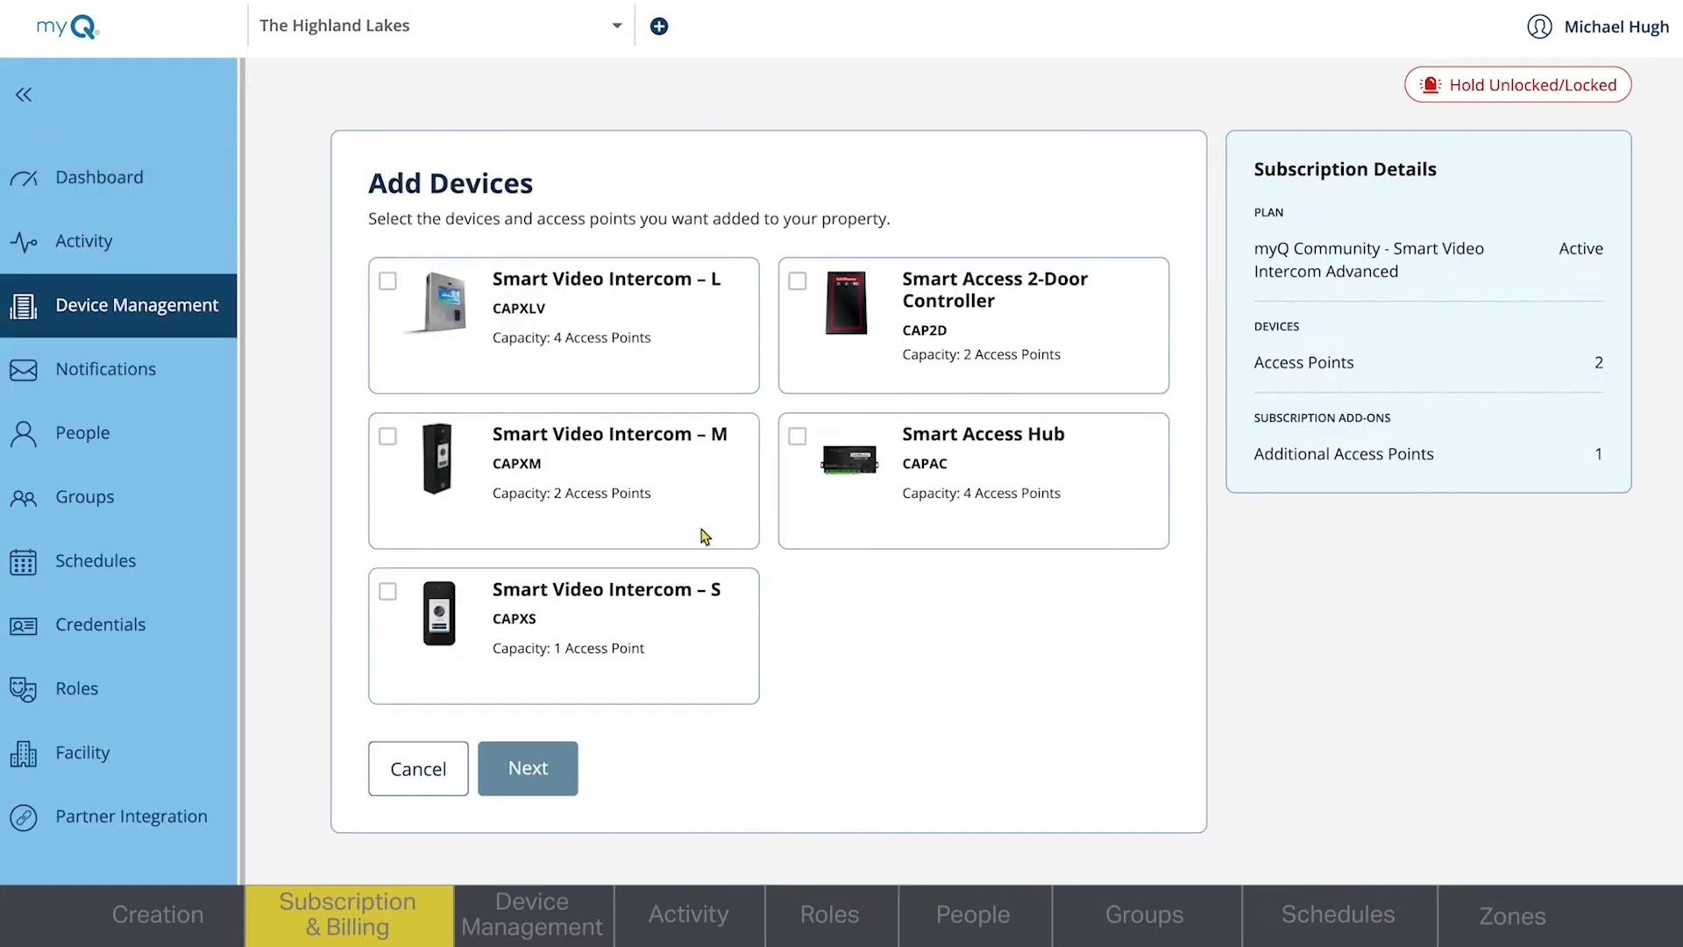
{"action": "left_click", "coordinate": [386, 436]}
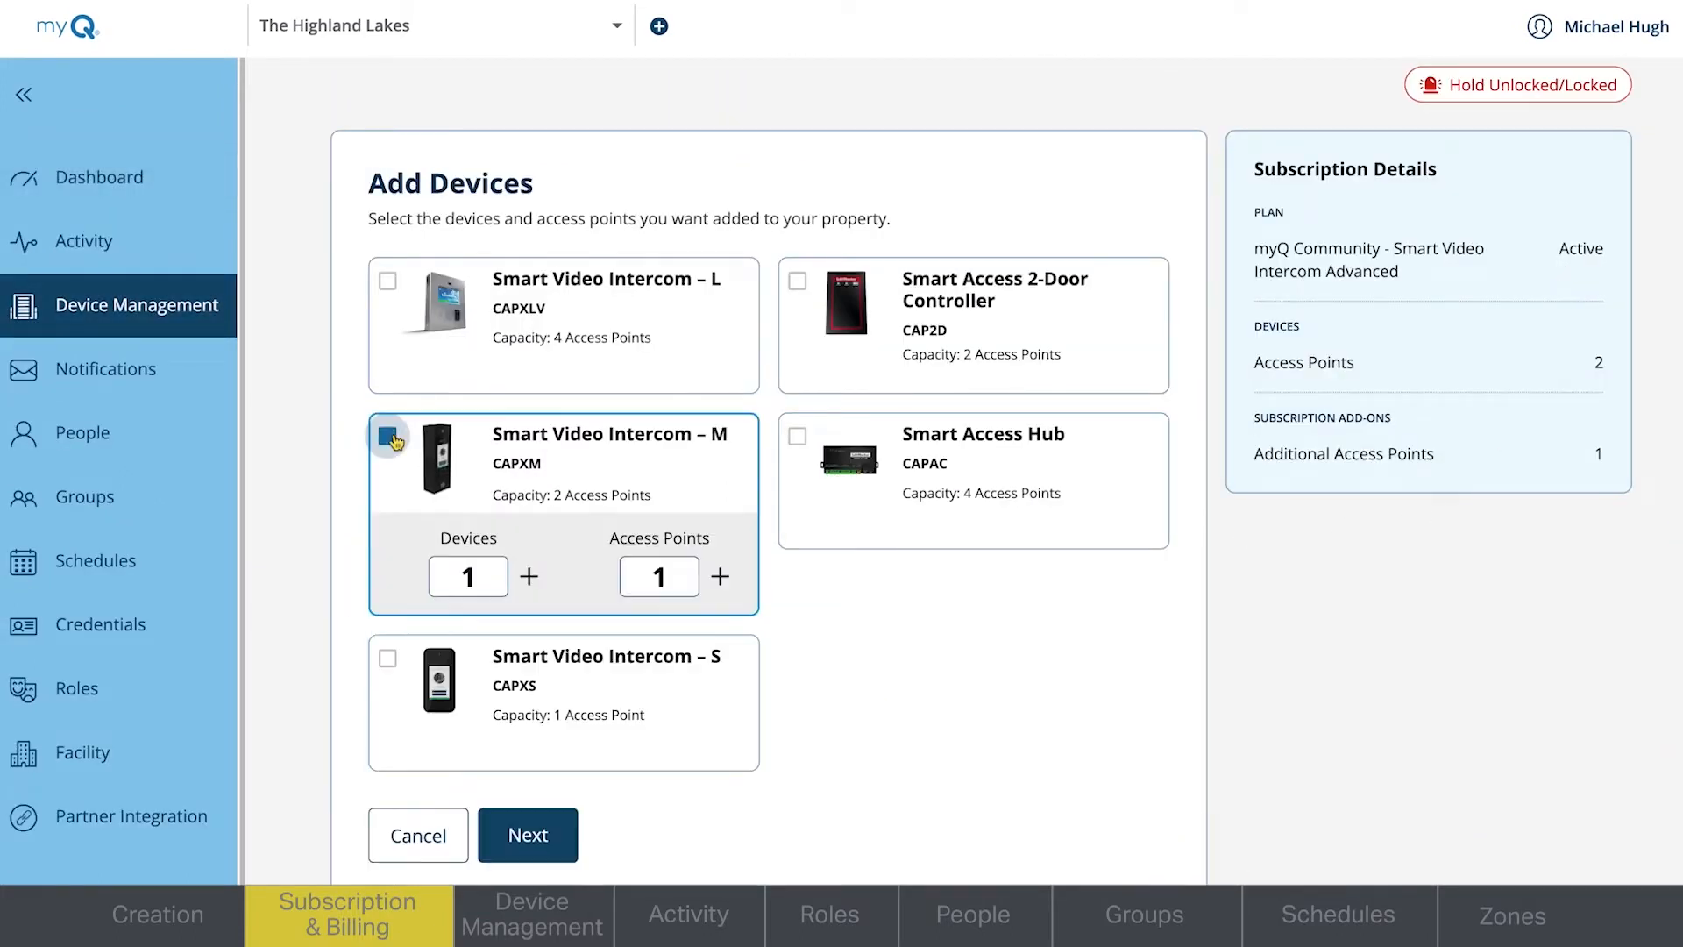
{"action": "left_click", "coordinate": [530, 578]}
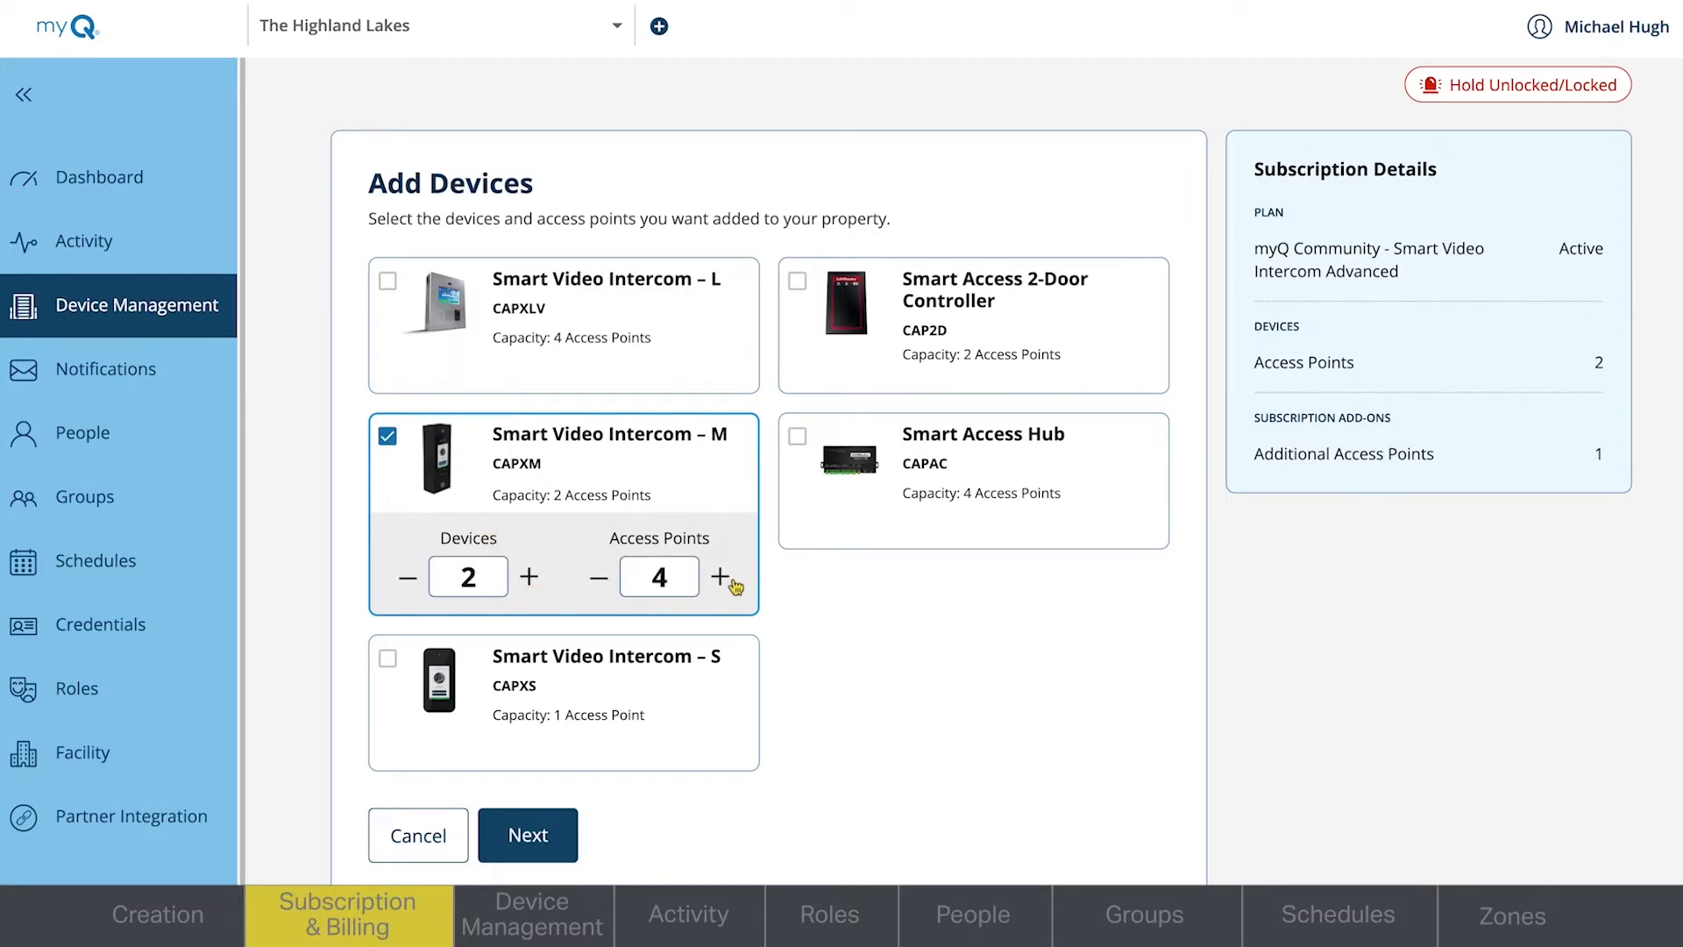
{"action": "left_click", "coordinate": [561, 840]}
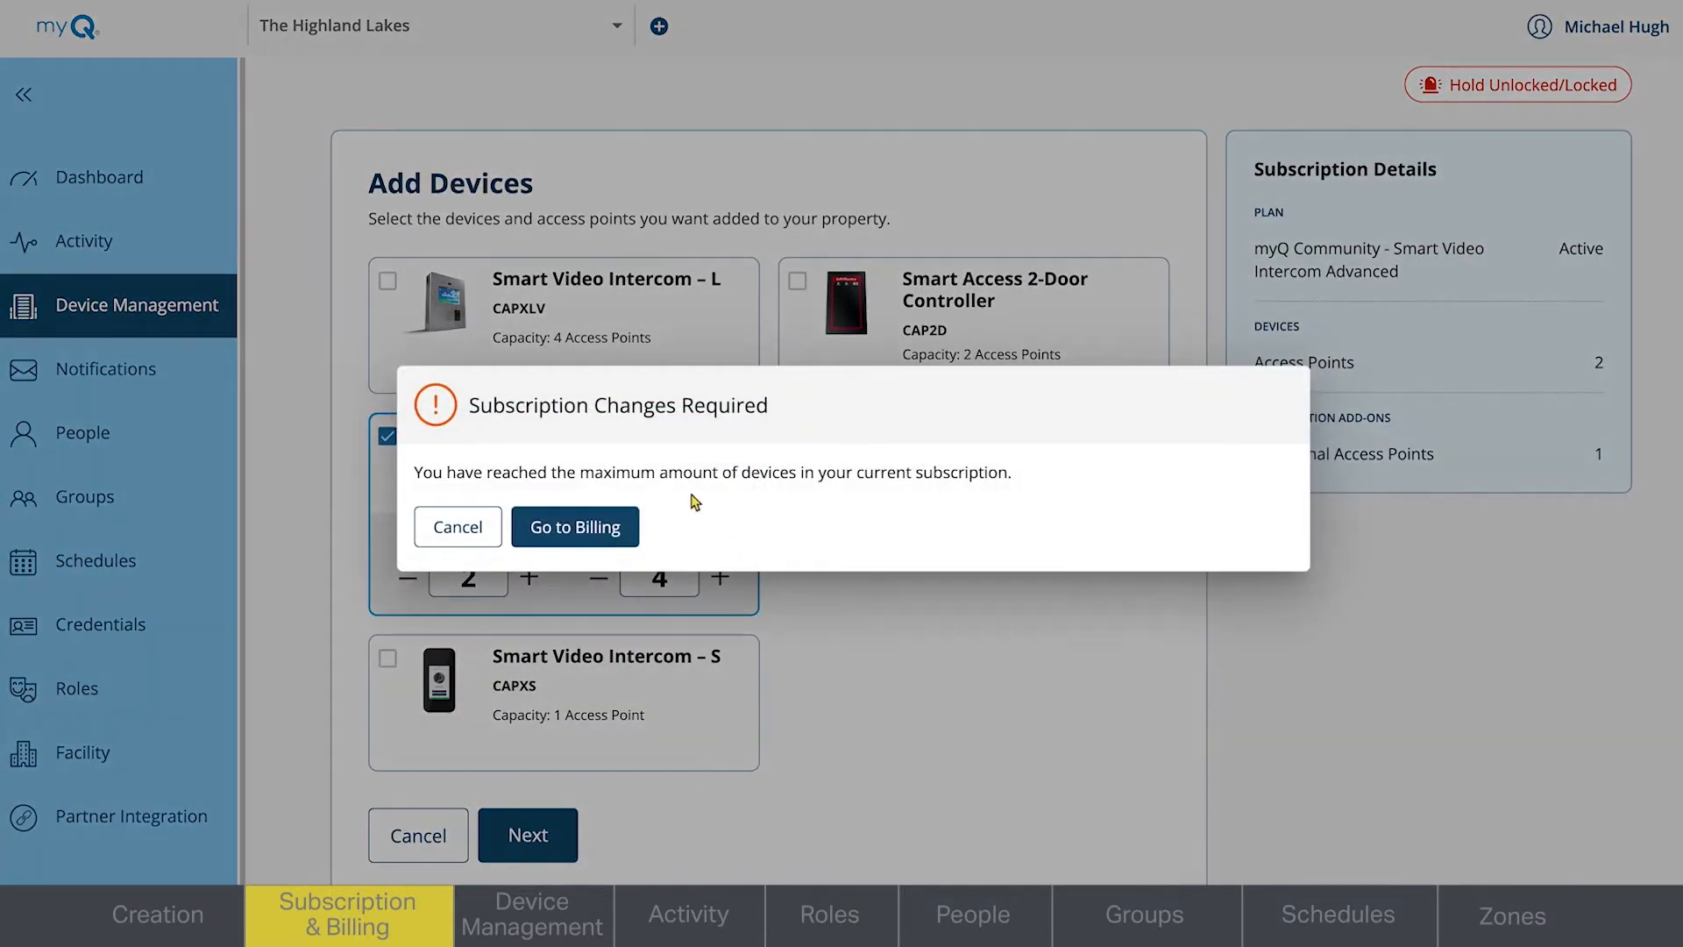
{"action": "left_click", "coordinate": [601, 527]}
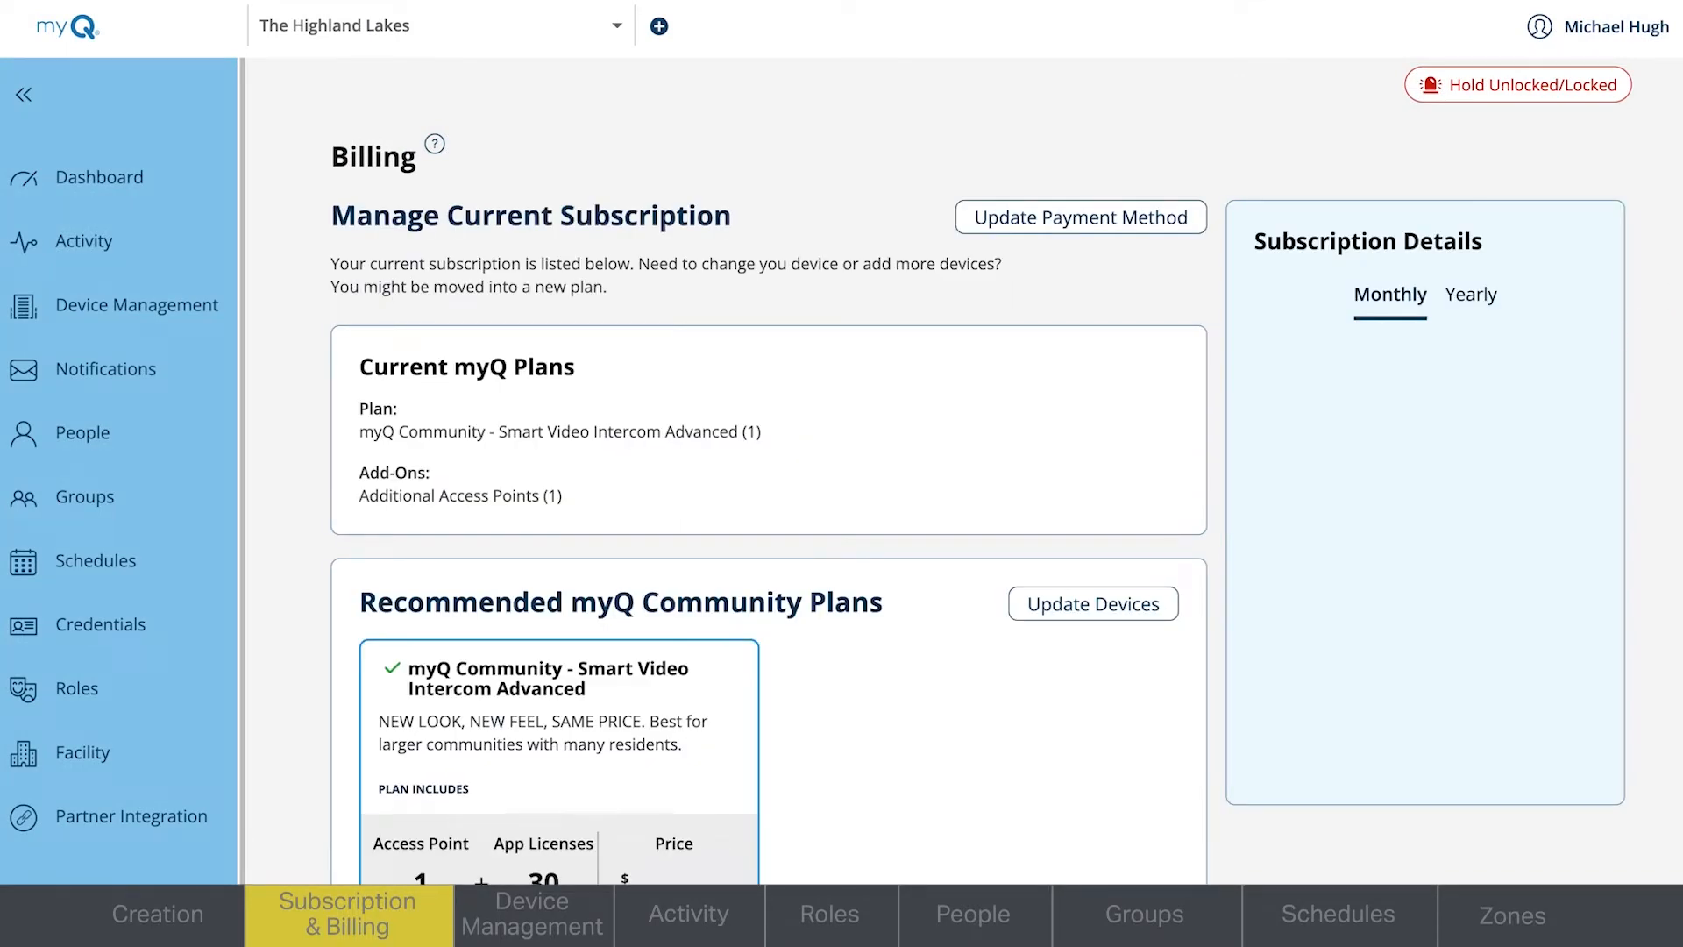
- Review the recommended Smart Video Intercom Advanced plan with 4 additional access points and submit the plan update without Community Add-ons
{"action": "scroll", "coordinate": [965, 473], "scroll_direction": "down", "scroll_amount": 1}
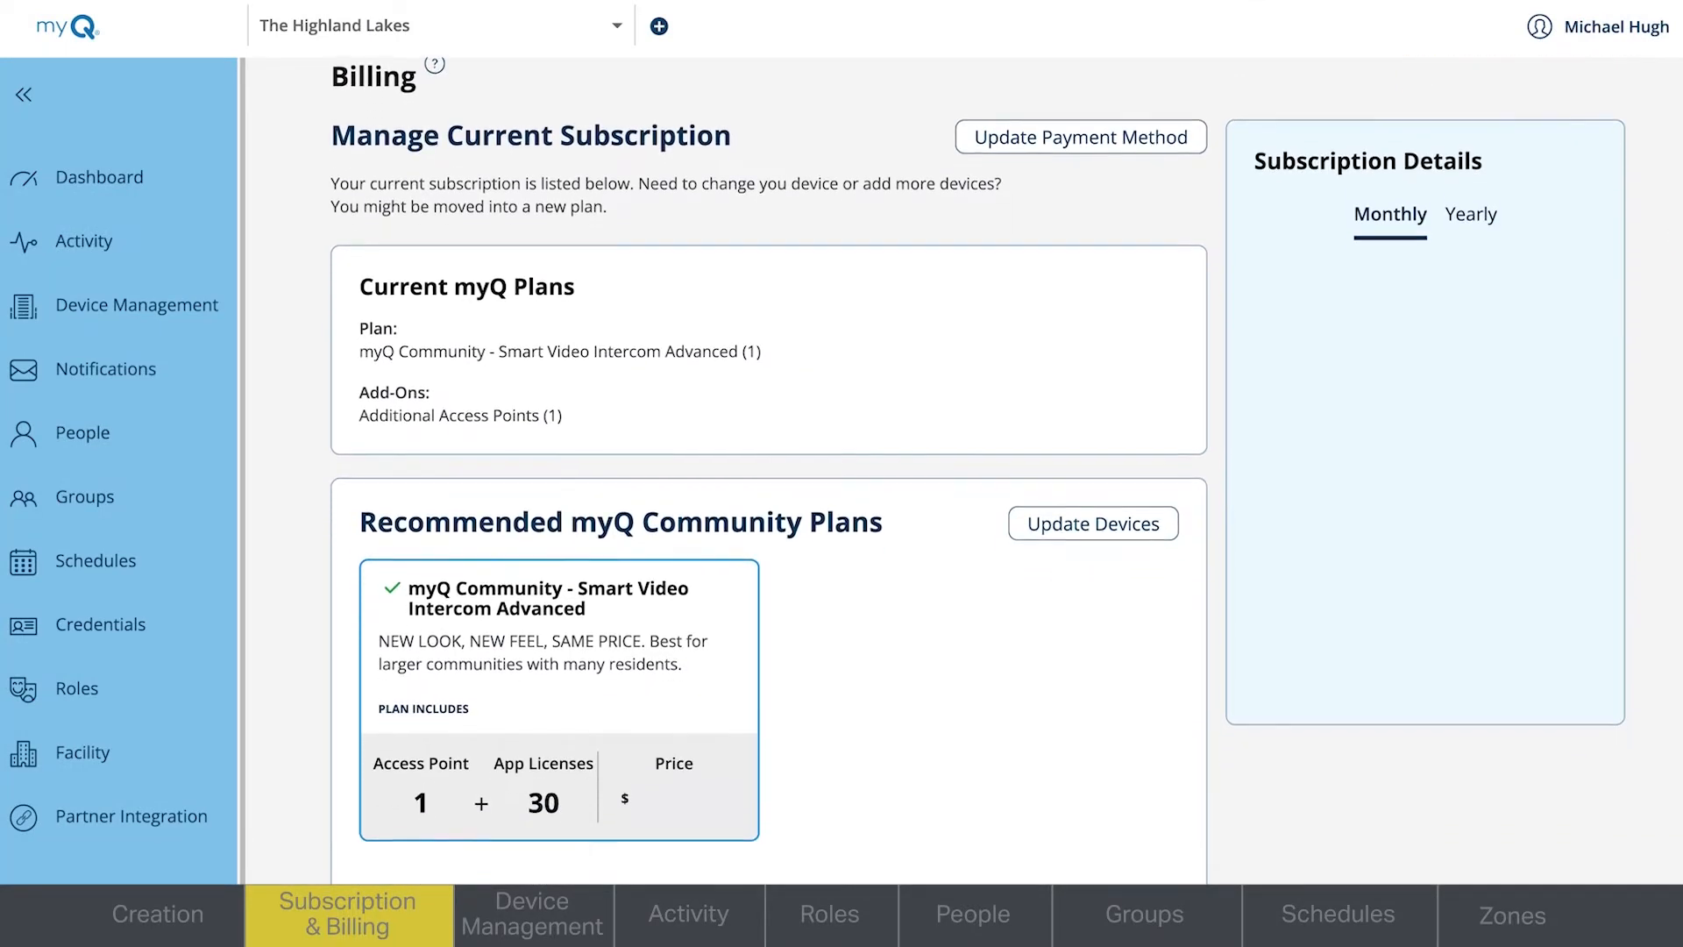
{"action": "scroll", "coordinate": [964, 473], "scroll_direction": "down", "scroll_amount": 3}
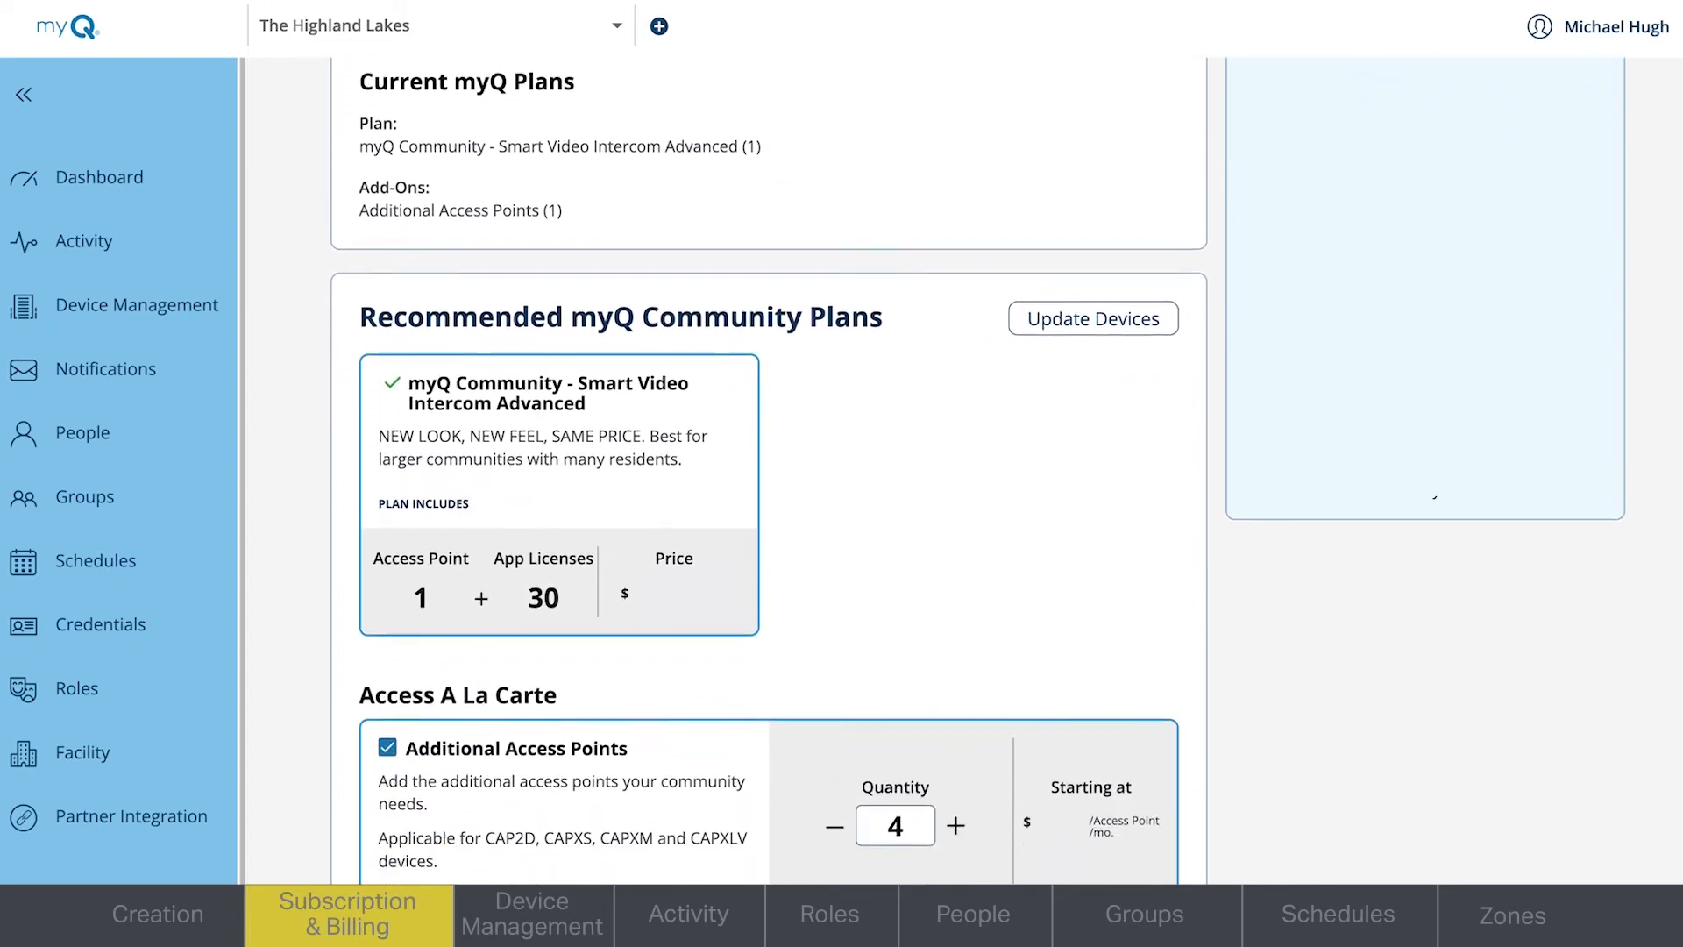
{"action": "scroll", "coordinate": [965, 474], "scroll_direction": "down", "scroll_amount": 3}
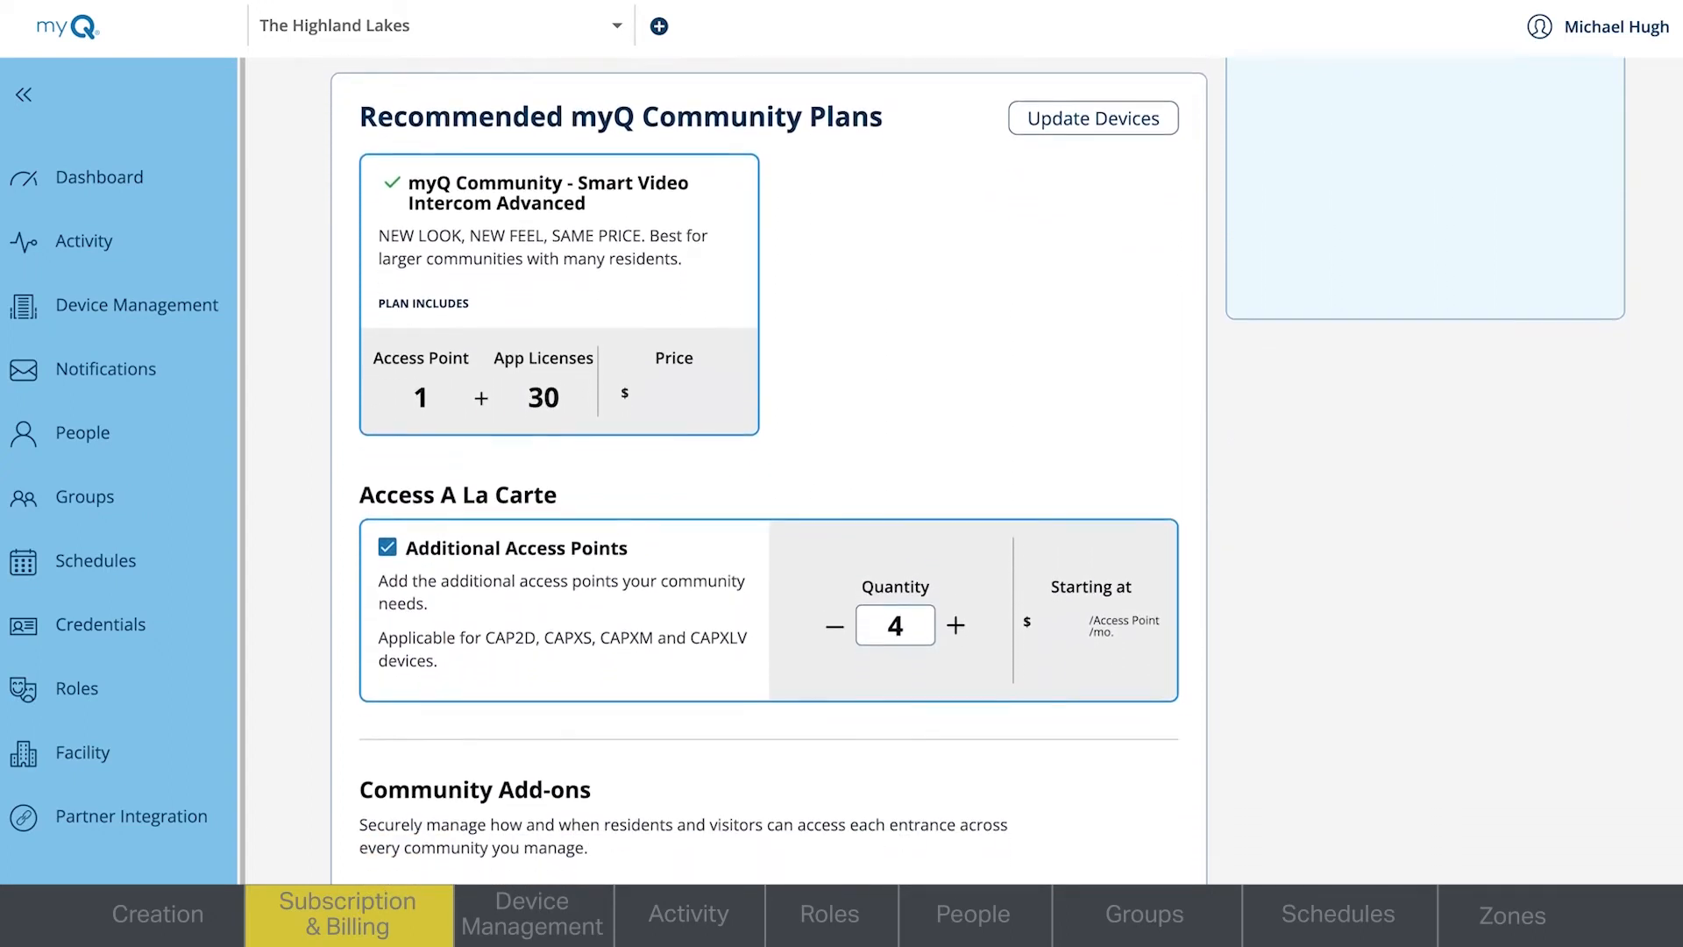
{"action": "scroll", "coordinate": [965, 474], "scroll_direction": "down", "scroll_amount": 4}
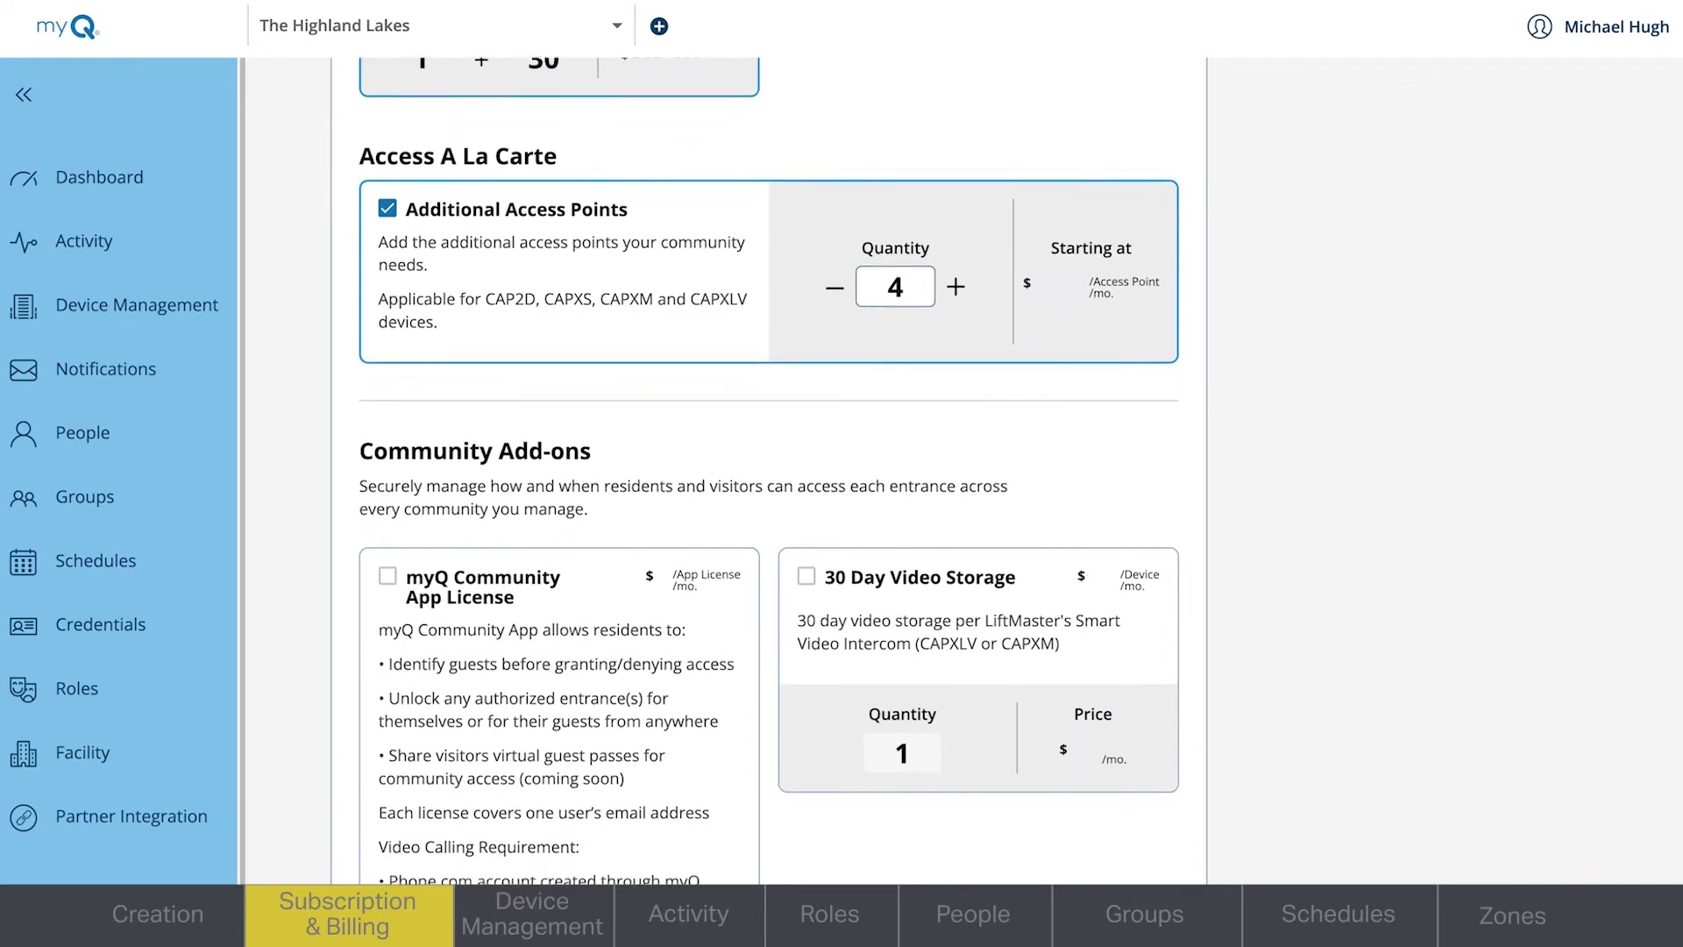
{"action": "scroll", "coordinate": [965, 473], "scroll_direction": "down", "scroll_amount": 3}
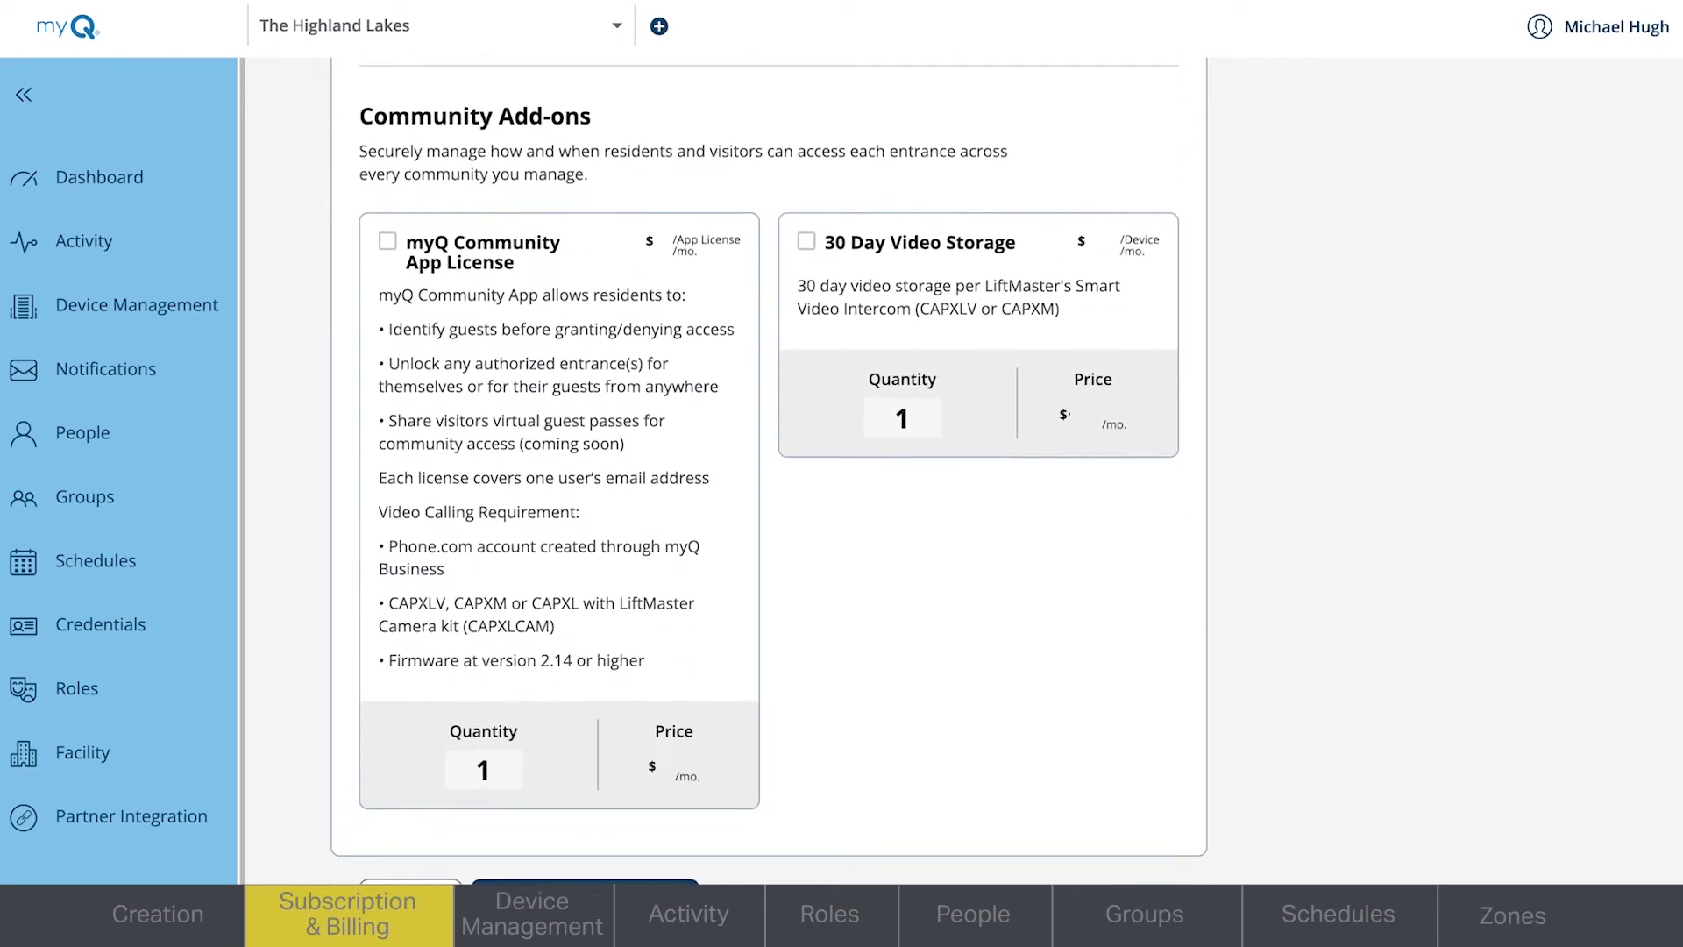
{"action": "left_click", "coordinate": [584, 874]}
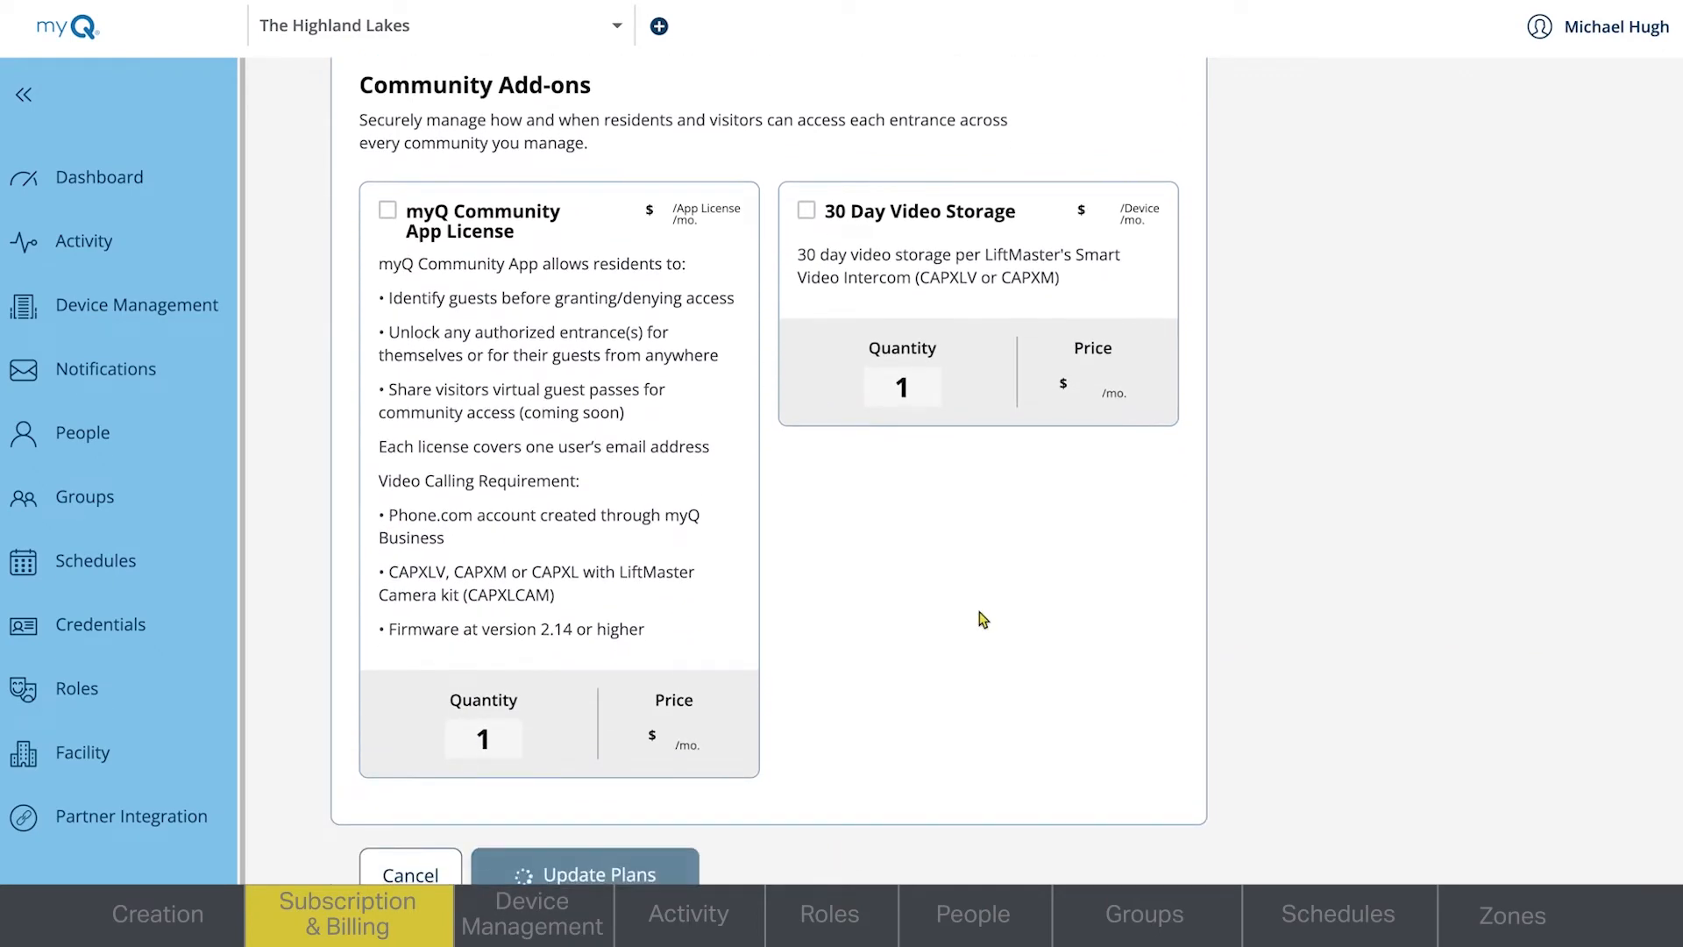
- Check out with Credit Card as the payment method, set the billing frequency to yearly and activate the subscription
{"action": "left_click", "coordinate": [777, 538]}
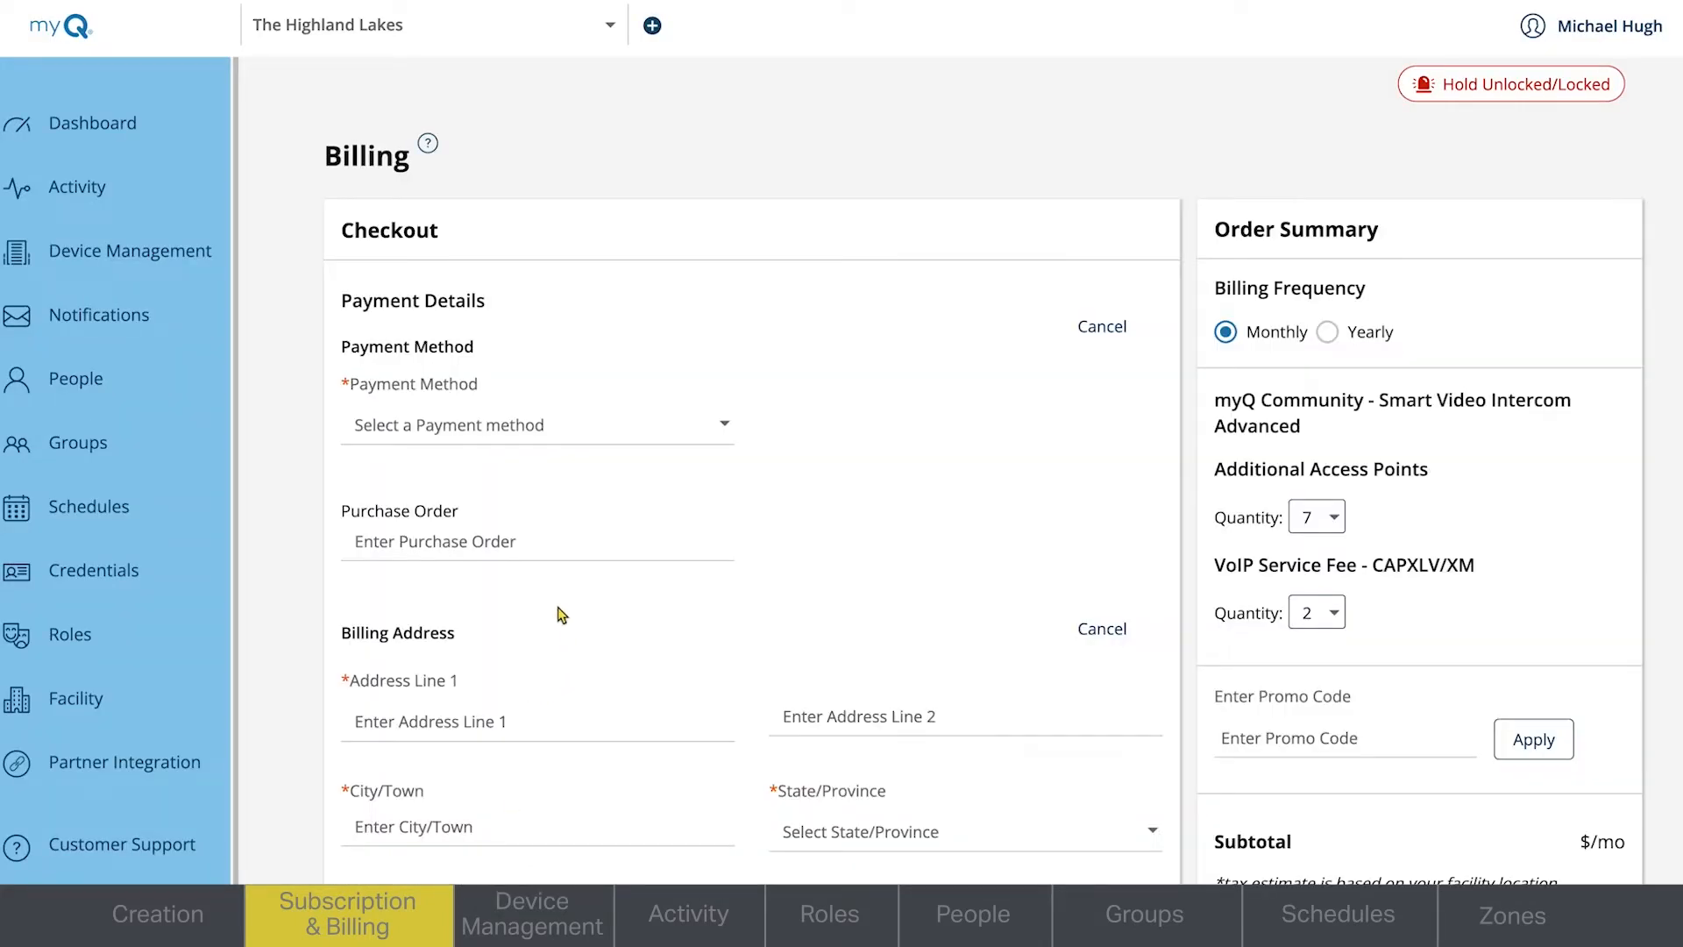
{"action": "left_click", "coordinate": [574, 427]}
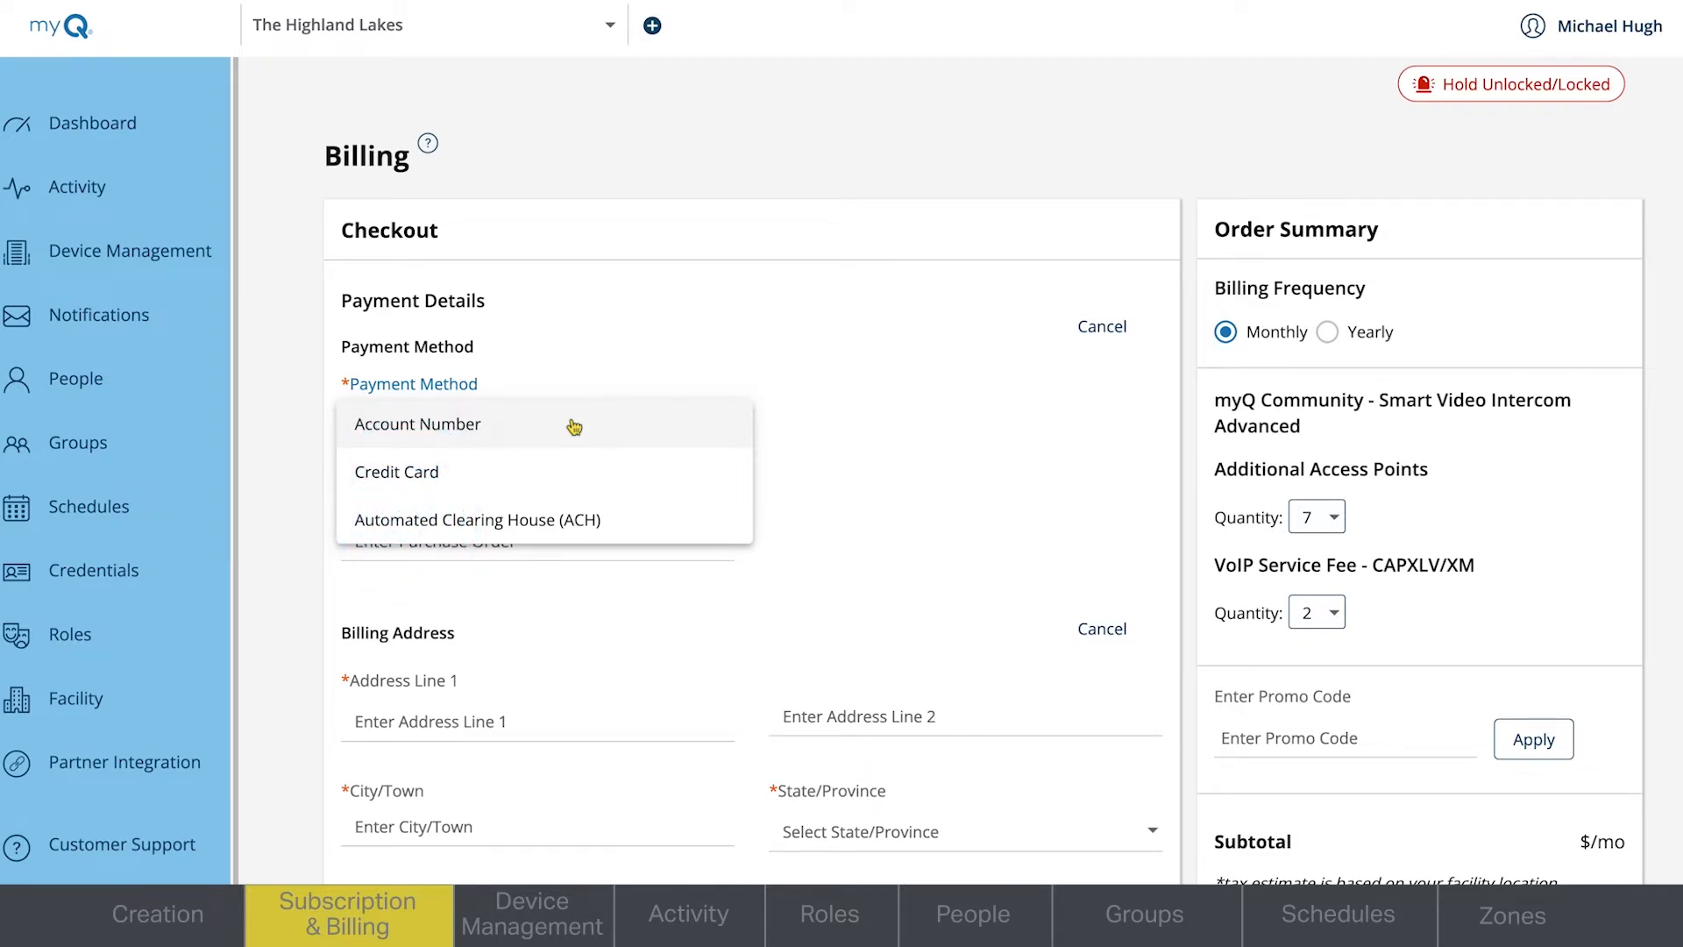
{"action": "left_click", "coordinate": [524, 474]}
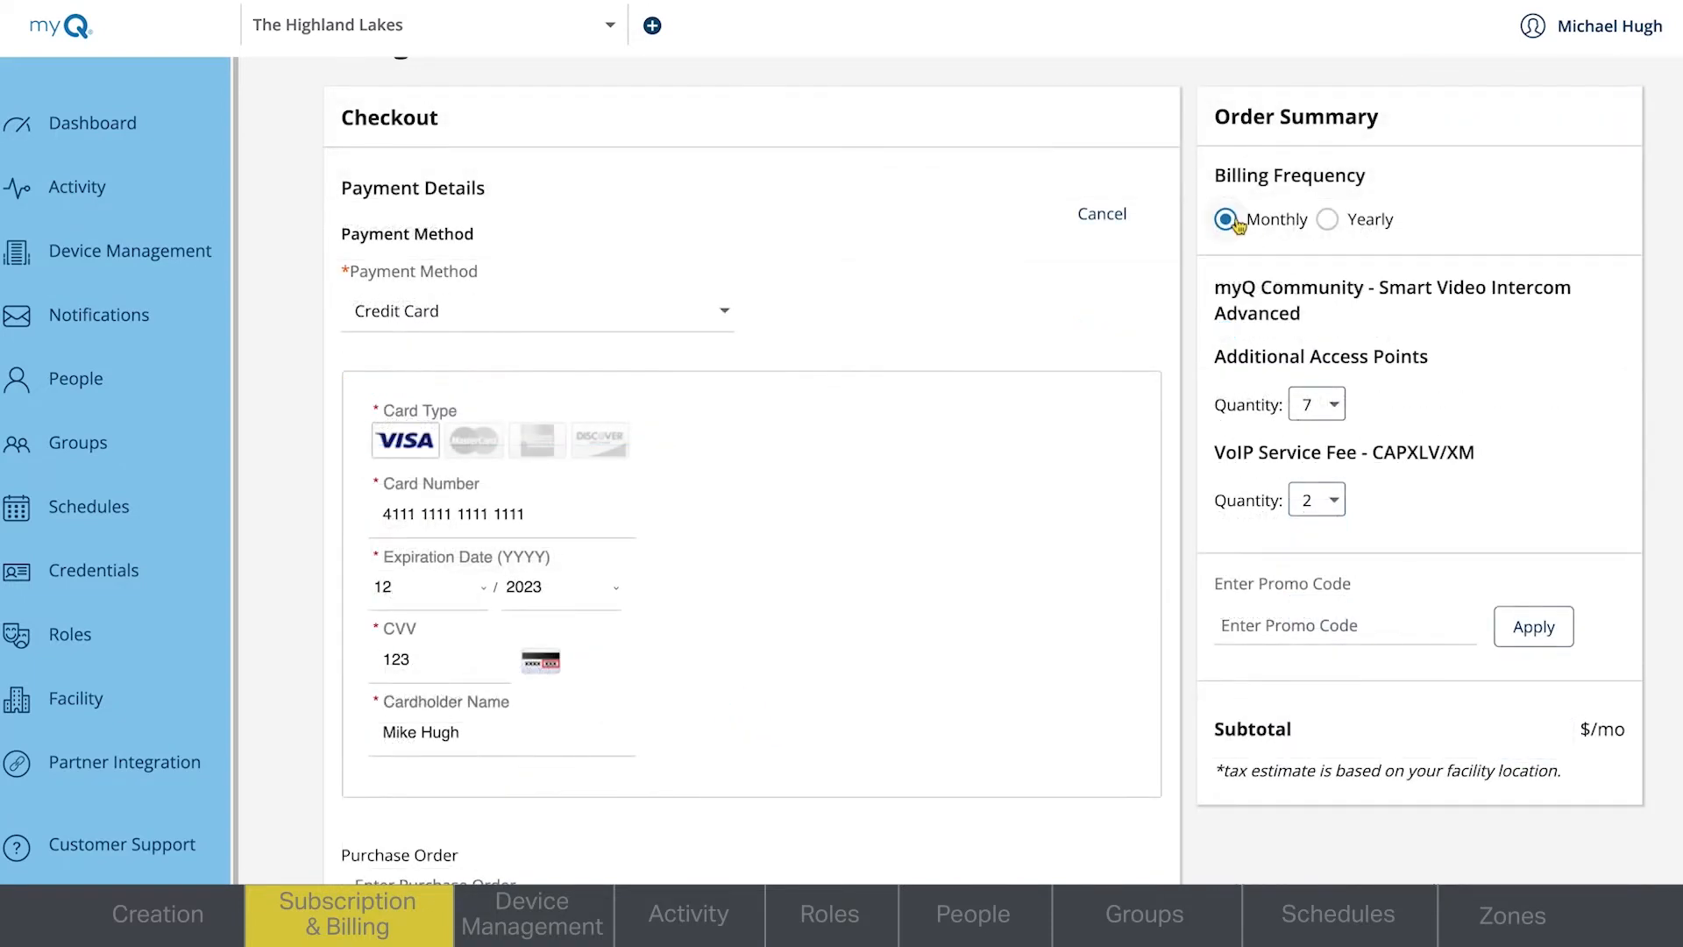
{"action": "left_click", "coordinate": [1330, 221]}
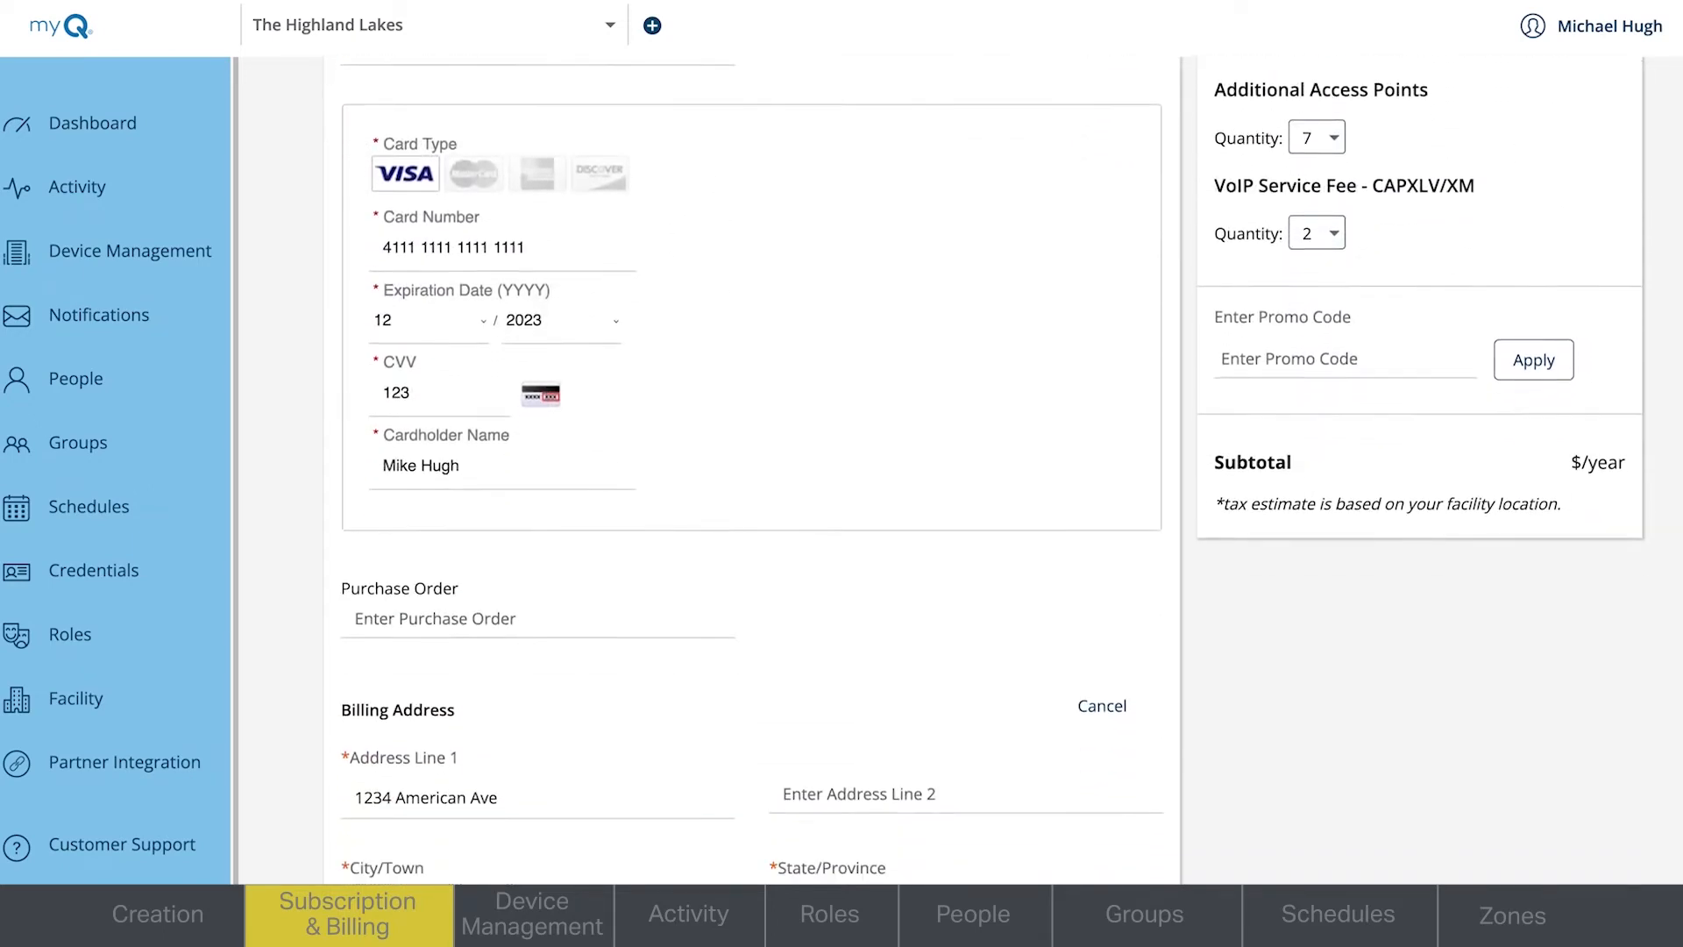
{"action": "scroll", "coordinate": [752, 474], "scroll_direction": "down", "scroll_amount": 4}
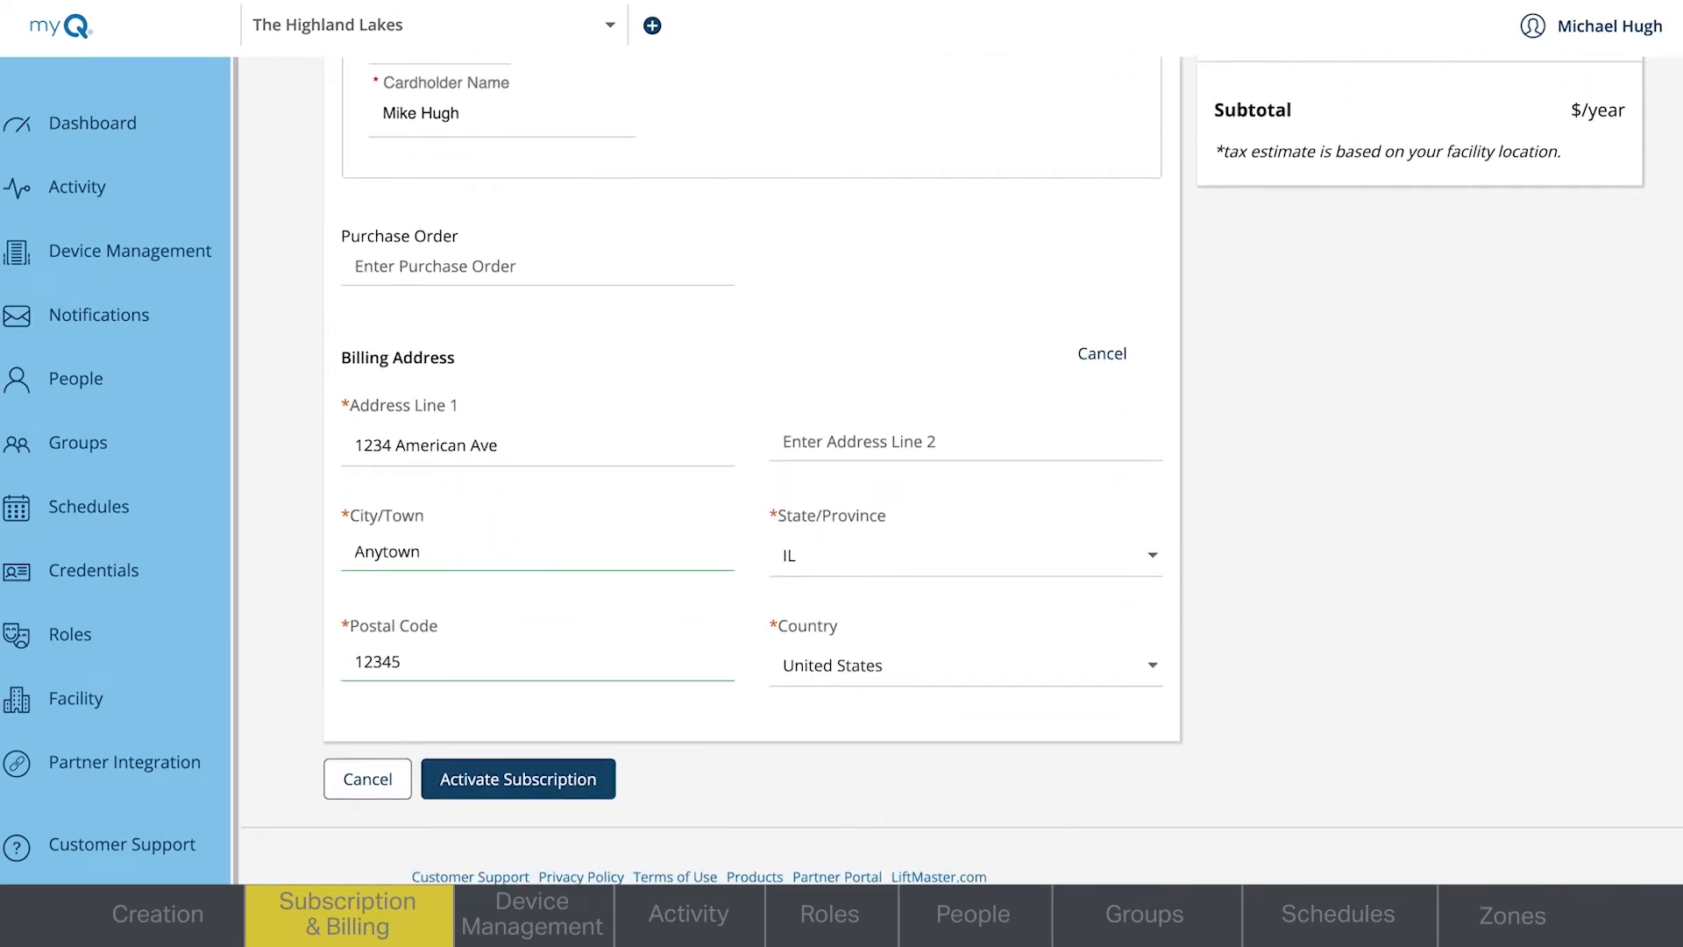
{"action": "left_click", "coordinate": [569, 791]}
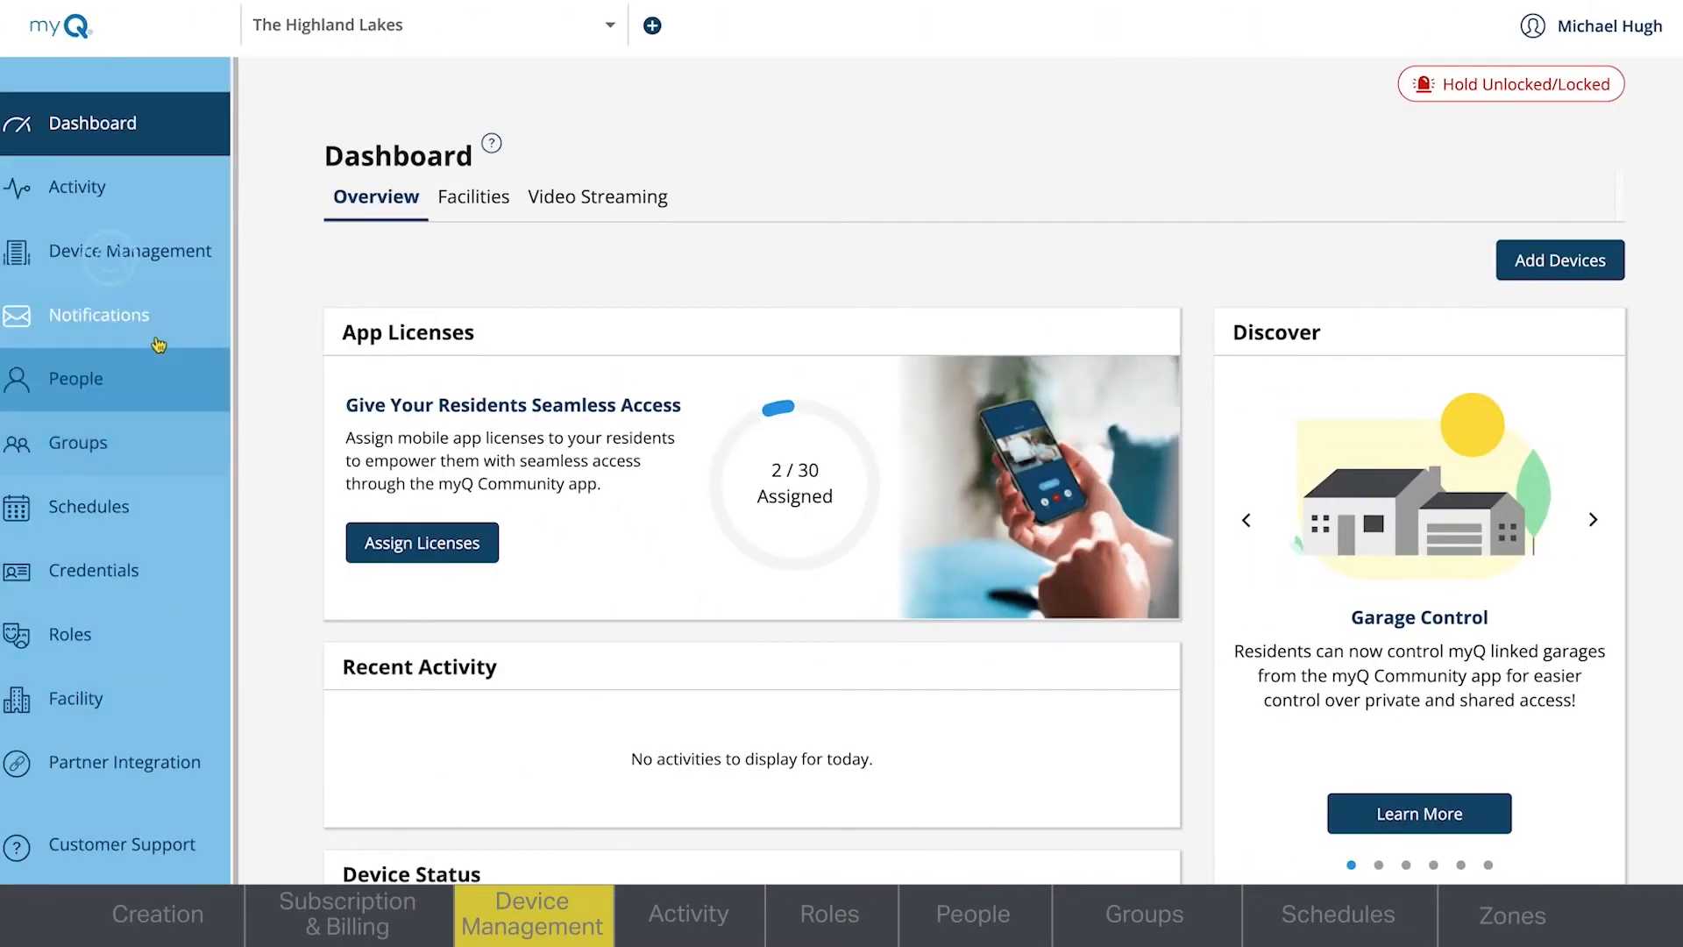
- Add a Smart Video Intercom – M device to the property with controller number TE6-39-YYWZE
{"action": "left_click", "coordinate": [112, 254]}
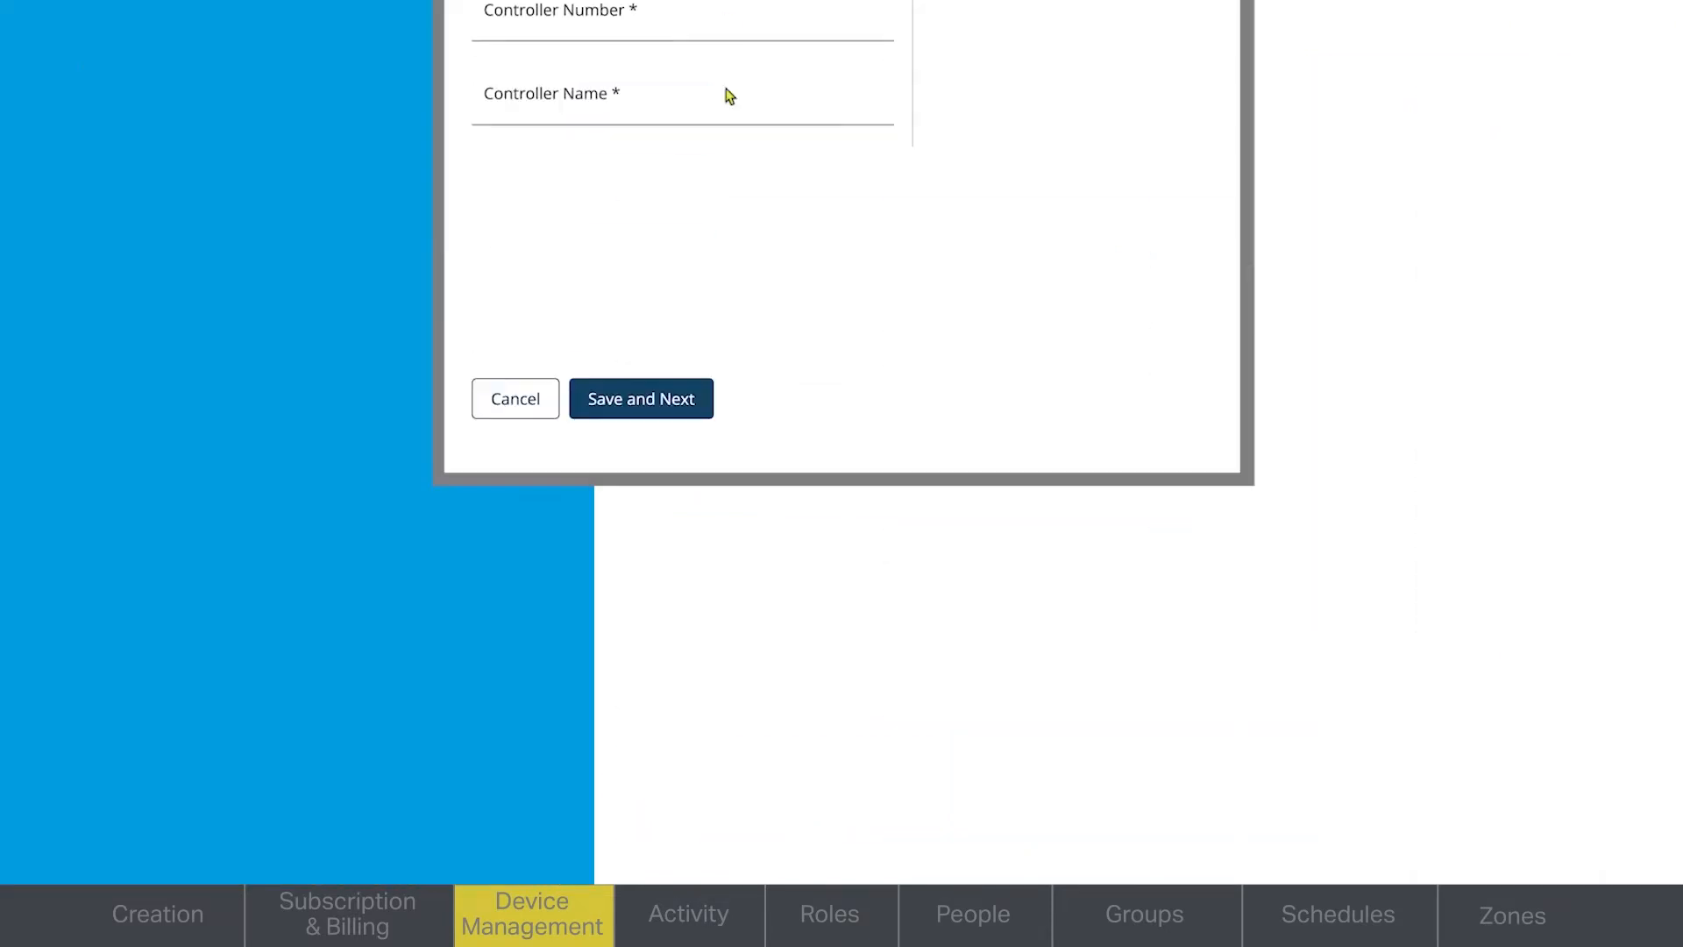
{"action": "left_click", "coordinate": [697, 391]}
{"action": "type", "text": "TE6-39"}
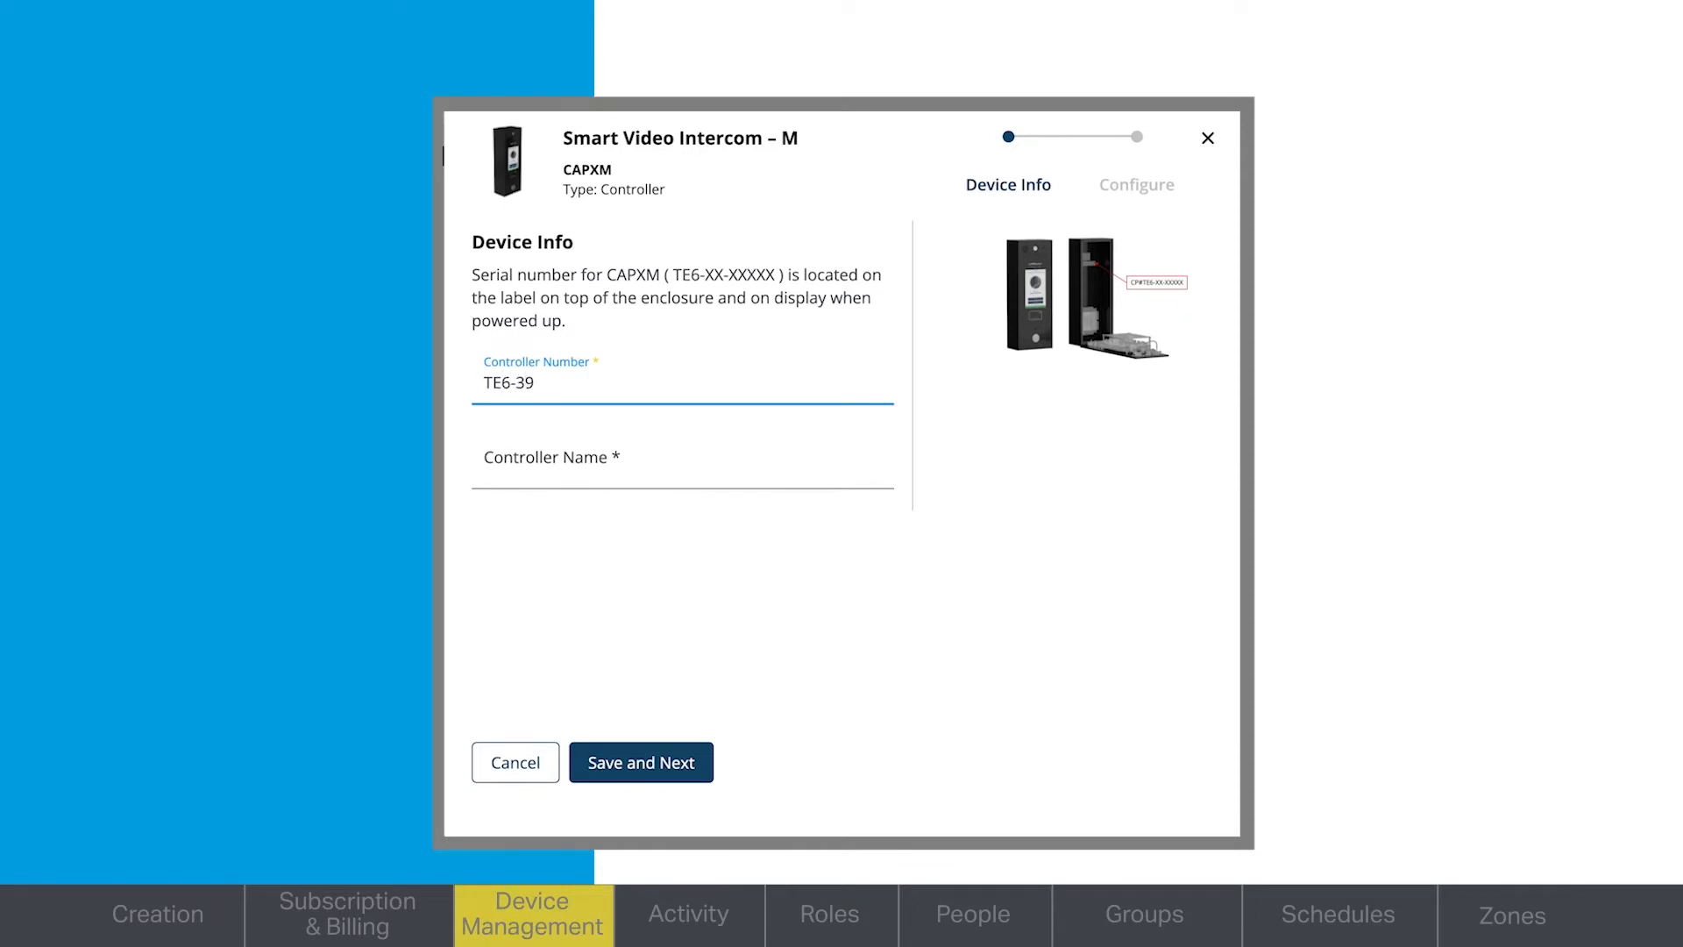
{"action": "type", "text": "-YYWZE"}
- Name the controller Front Entrance and save the device info
{"action": "left_click", "coordinate": [686, 481]}
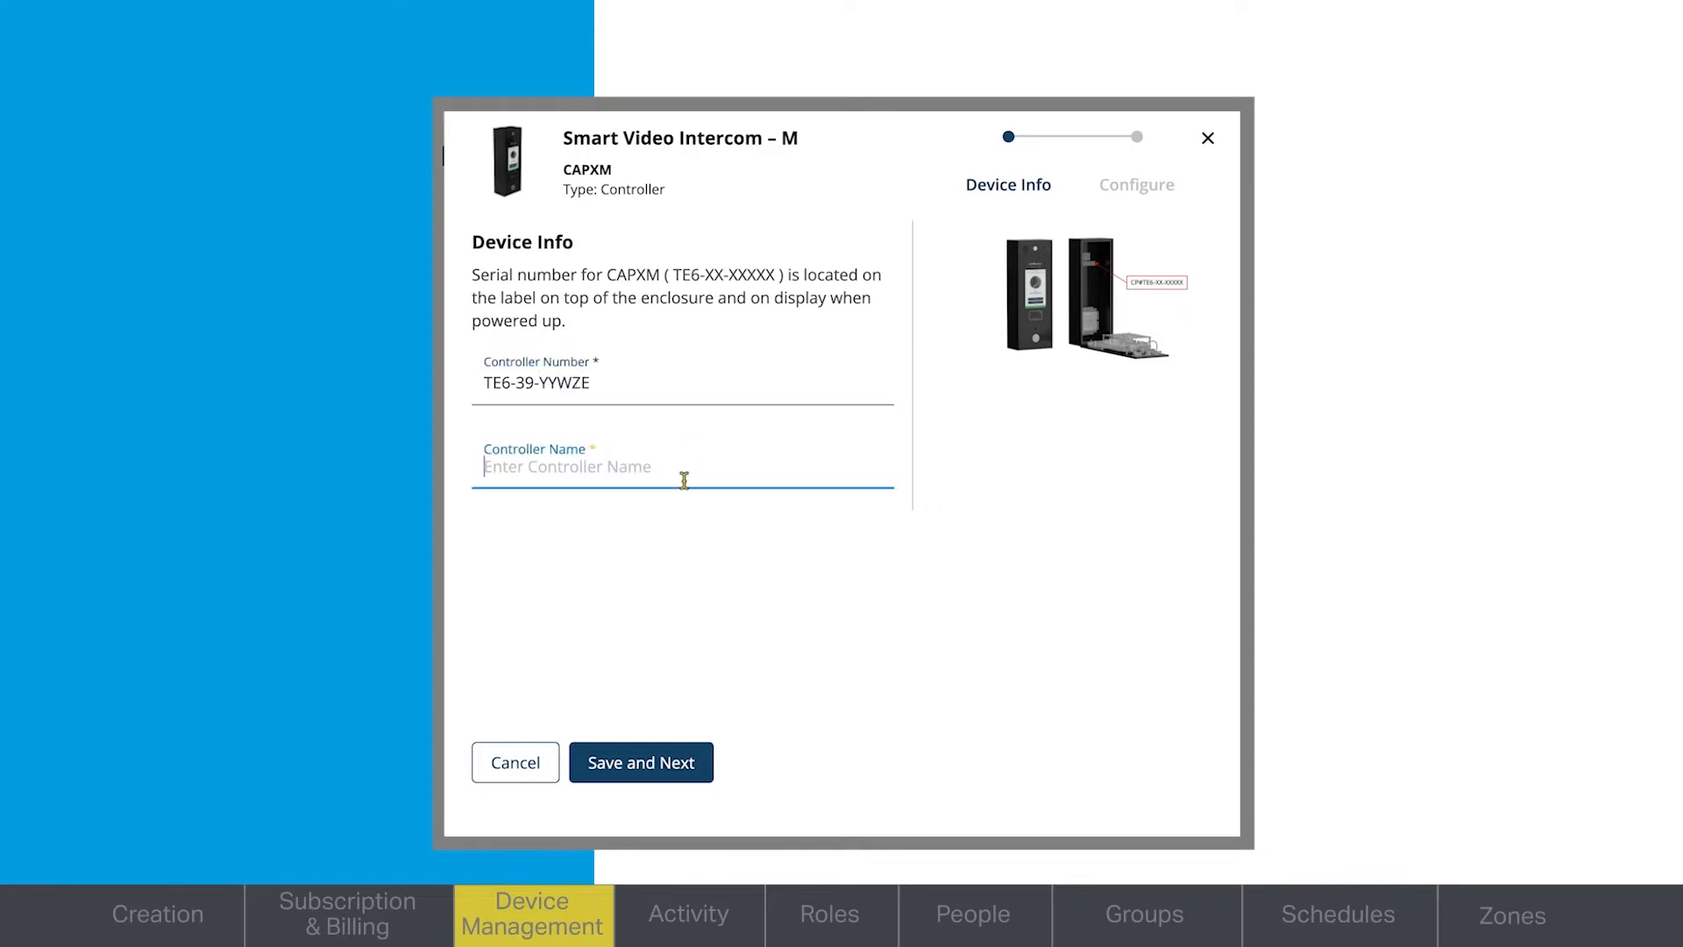
{"action": "type", "text": "Front Entranc"}
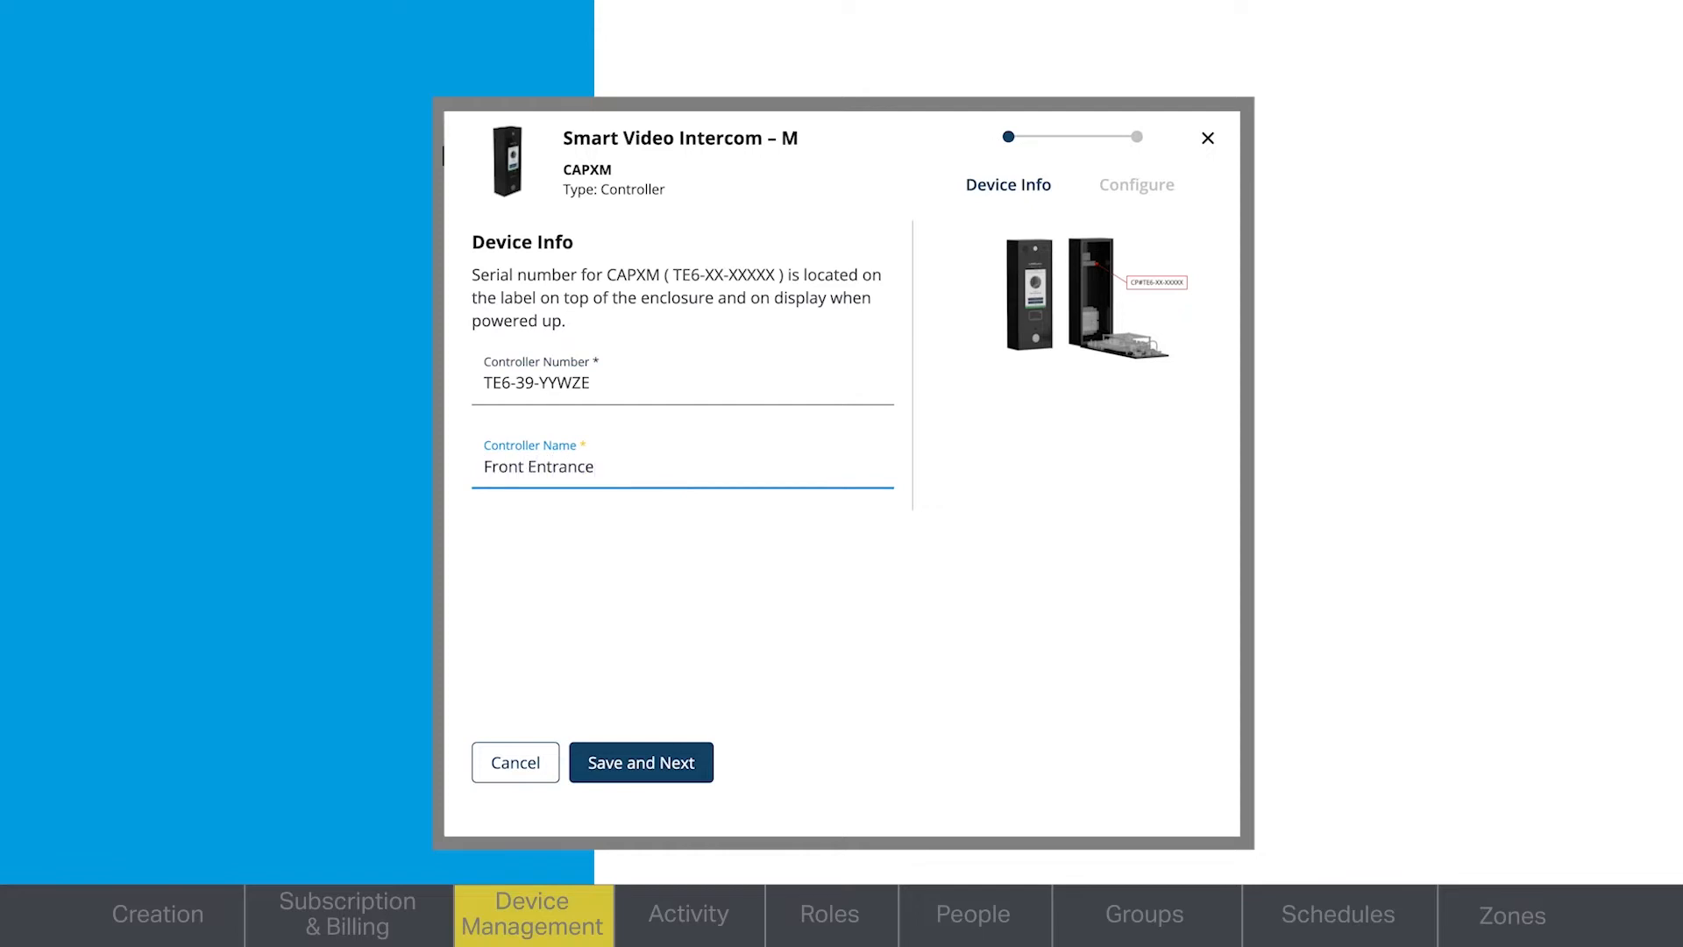
{"action": "type", "text": "e"}
{"action": "left_click", "coordinate": [691, 766]}
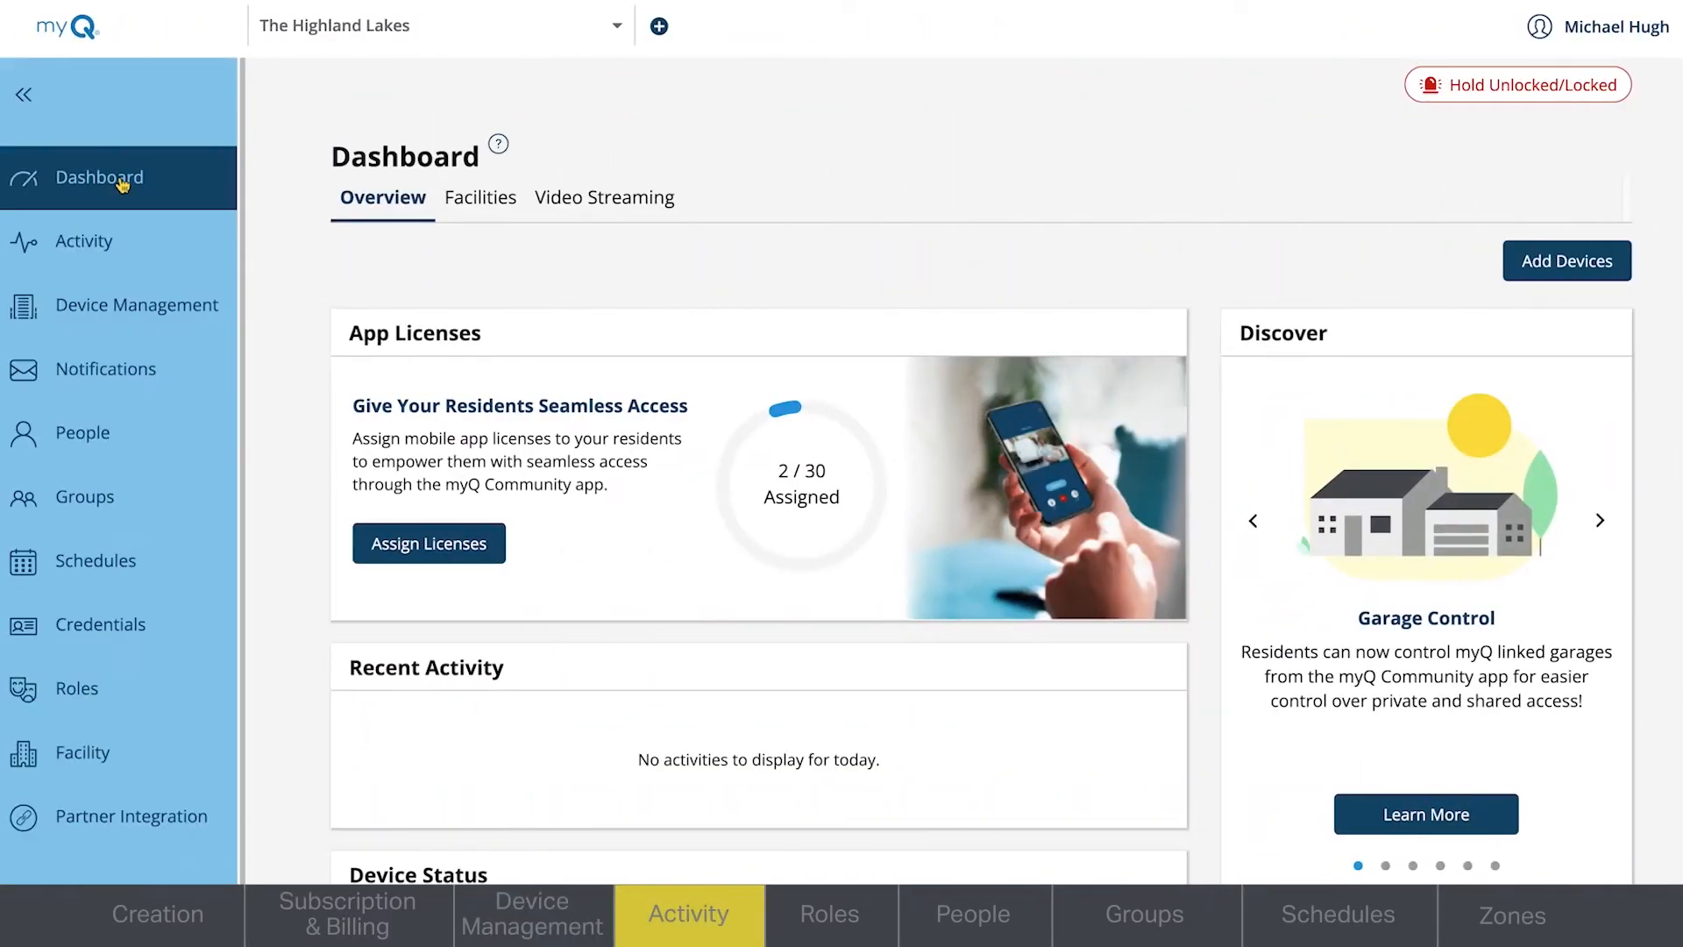
- Search the property's activity from 8/2/2022 to 8/3/2022
{"action": "left_click", "coordinate": [105, 251]}
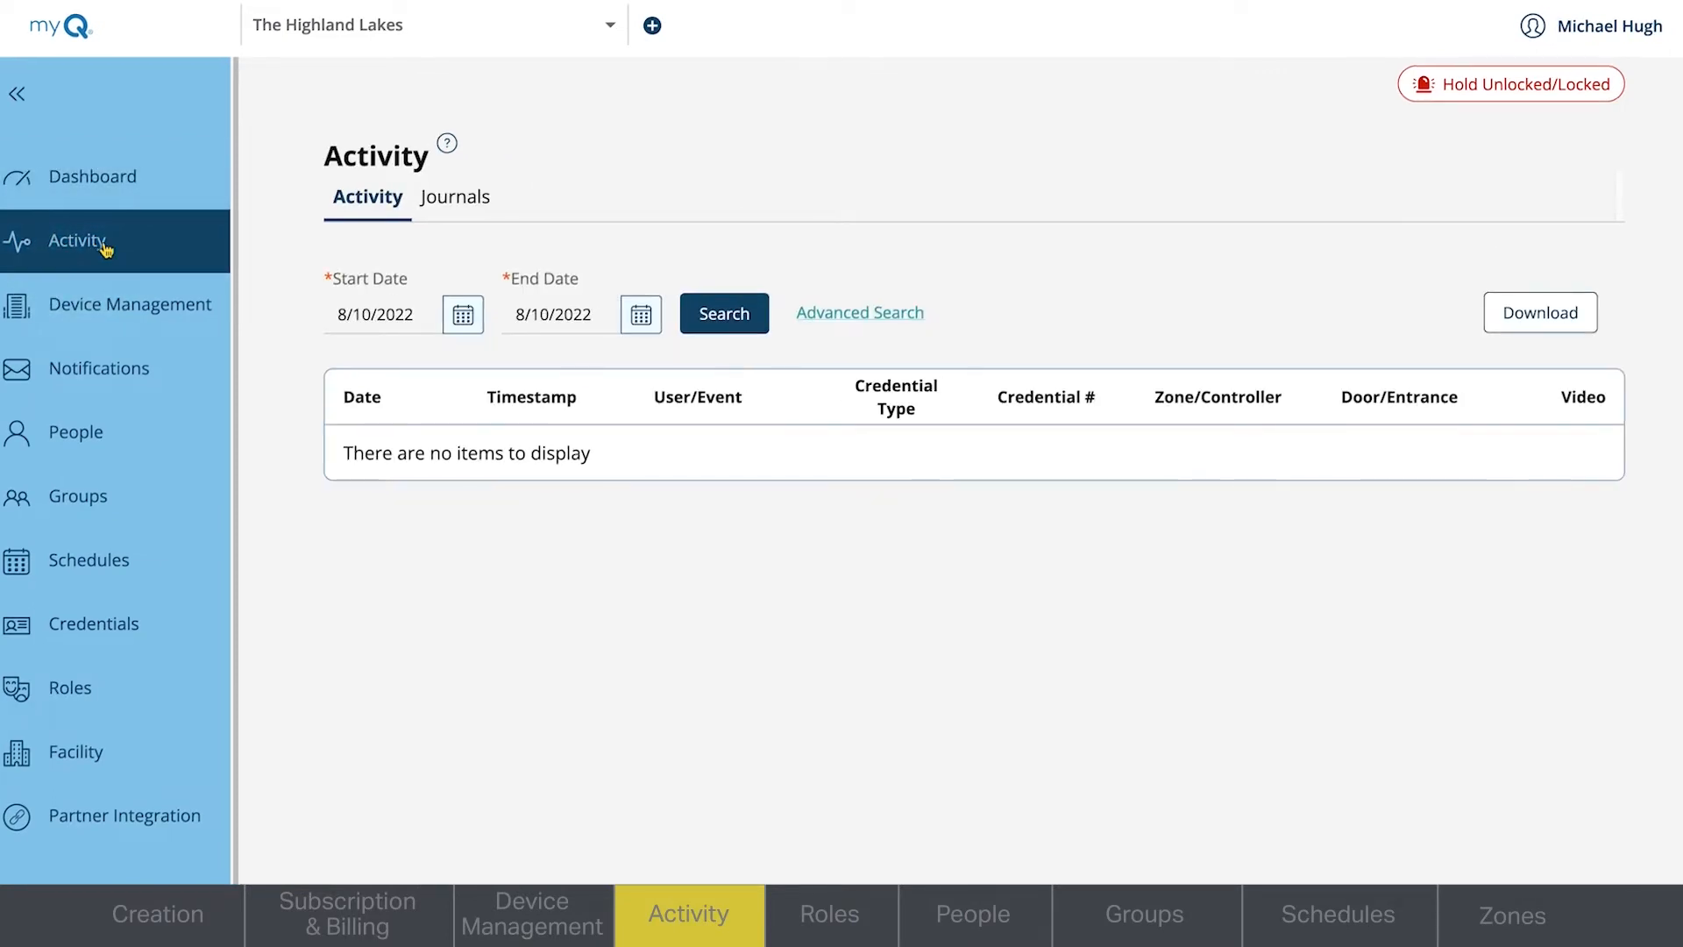
{"action": "left_click", "coordinate": [463, 316]}
{"action": "left_click", "coordinate": [447, 503]}
{"action": "left_click", "coordinate": [641, 315]}
{"action": "left_click", "coordinate": [671, 505]}
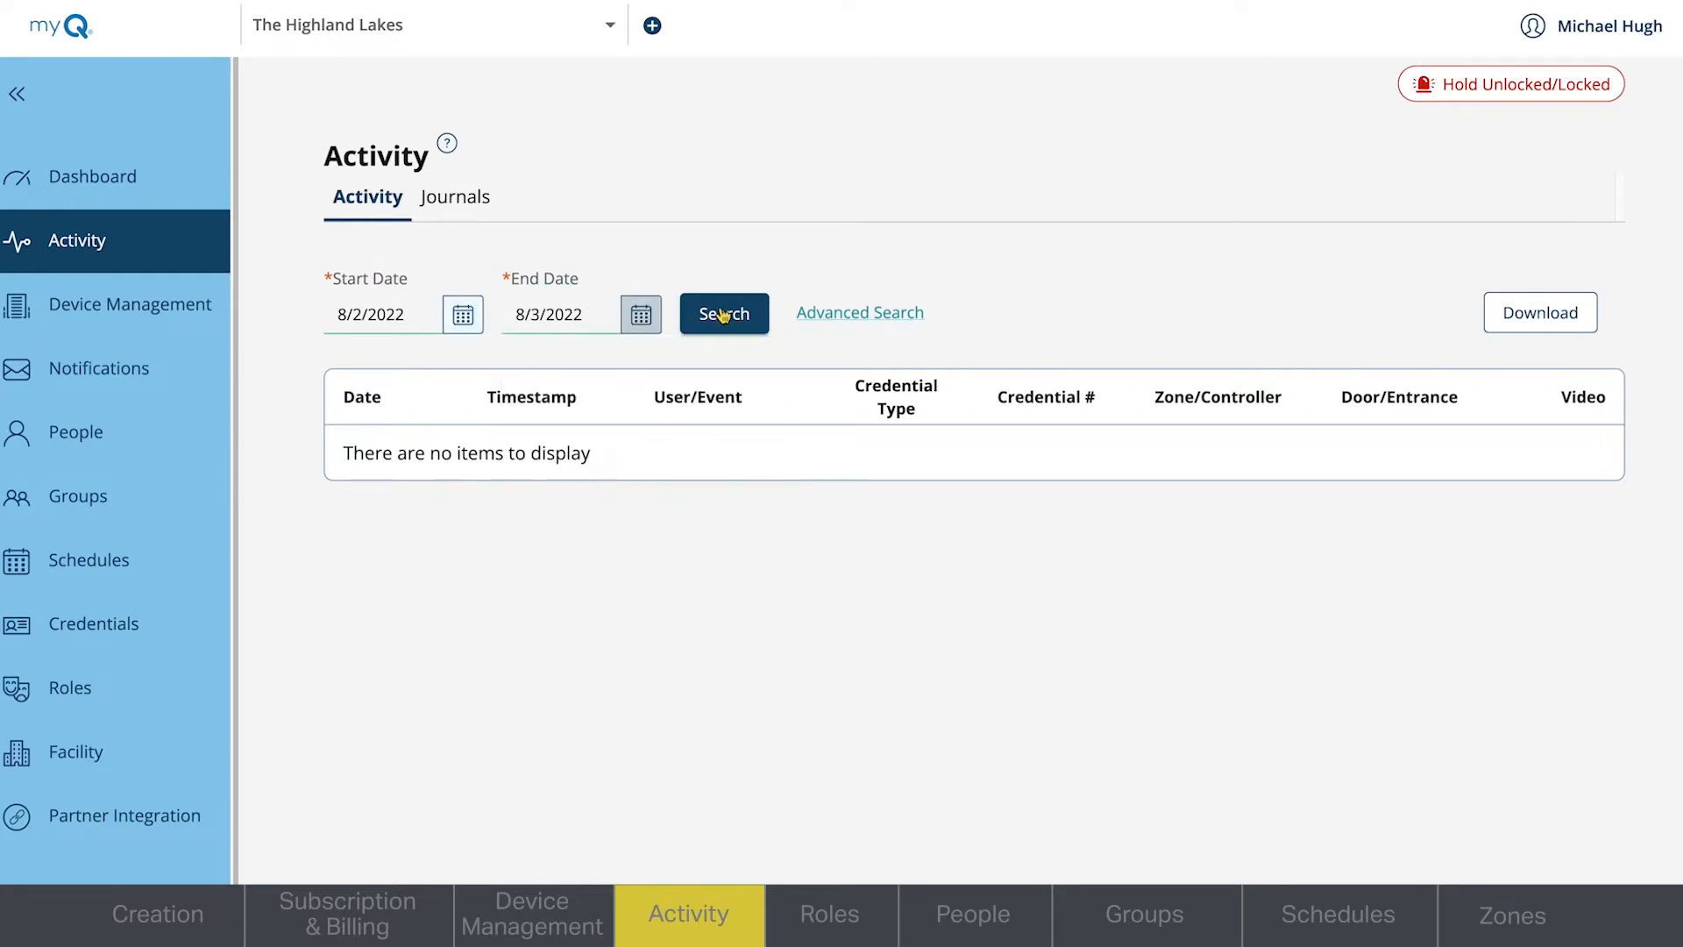
{"action": "left_click", "coordinate": [725, 314]}
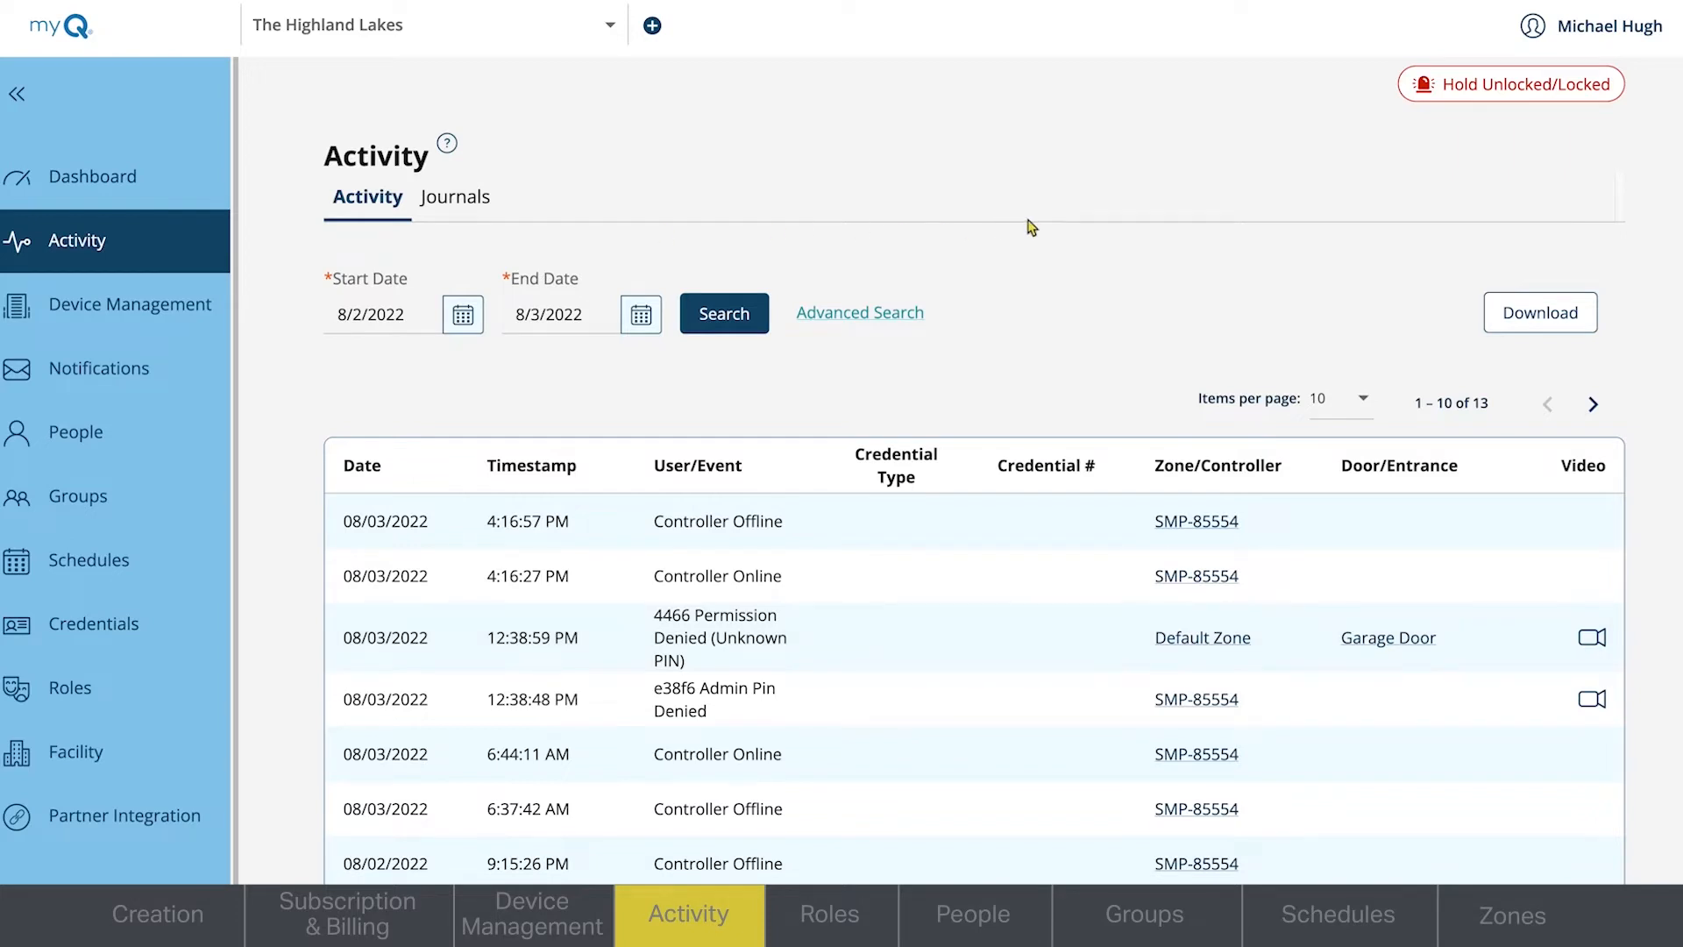
- Set up an advanced activity search for Controller Online and the suggested user, and examine the door/entrance and credential type filters
{"action": "left_click", "coordinate": [860, 324]}
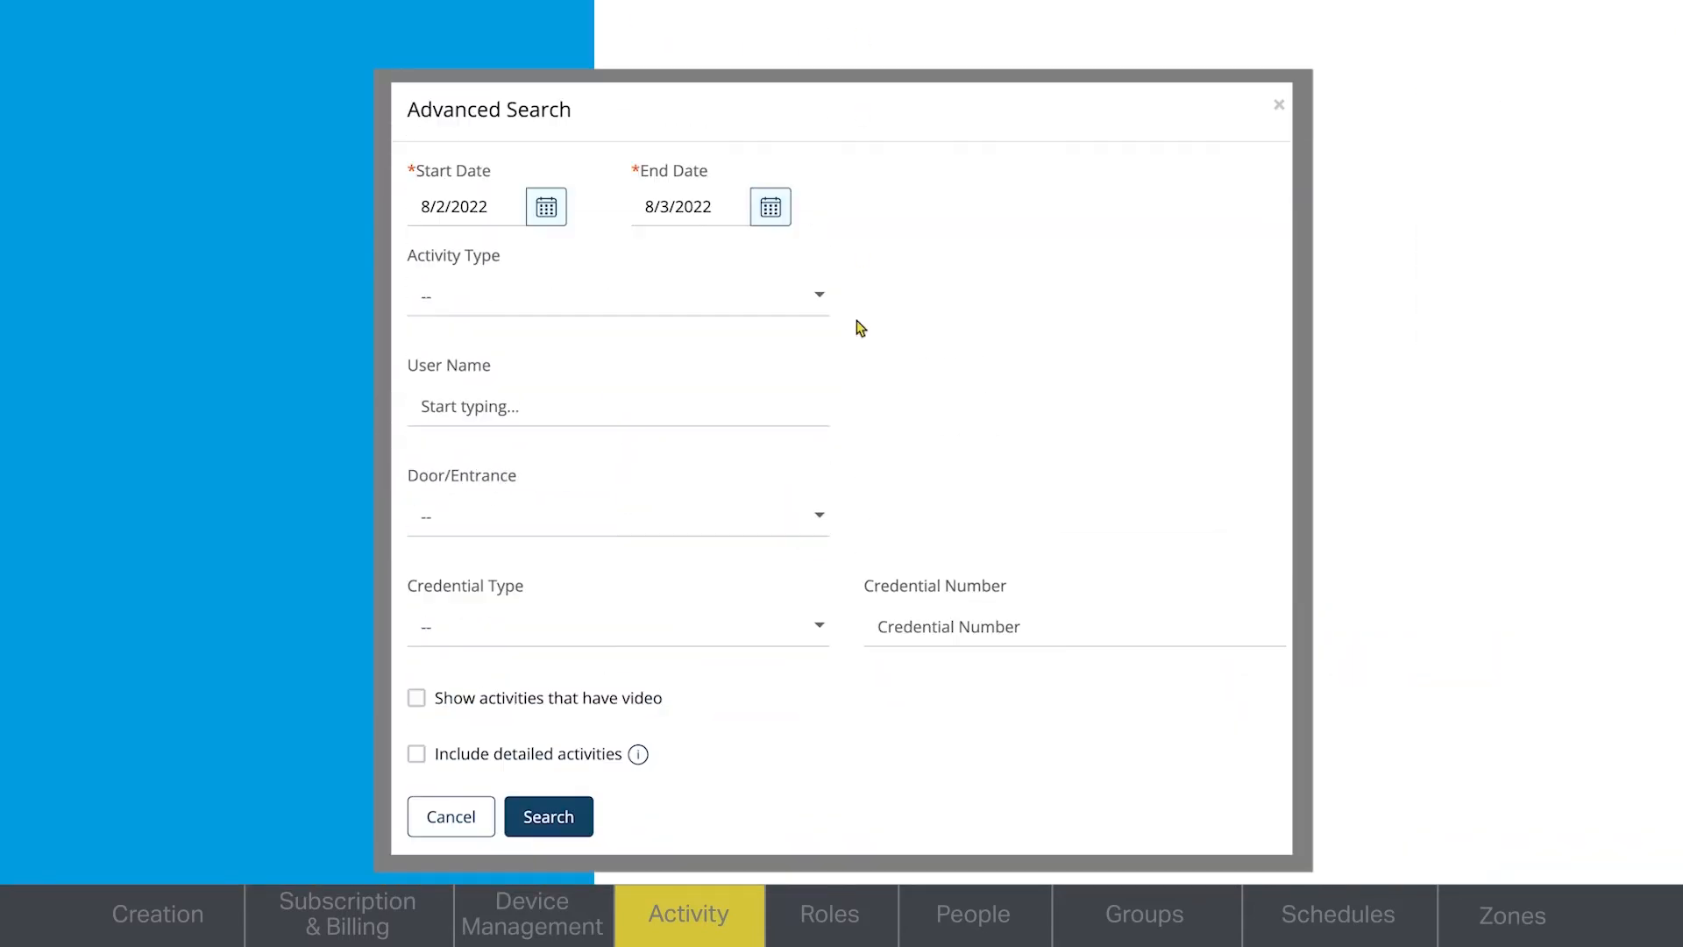
{"action": "left_click", "coordinate": [823, 298]}
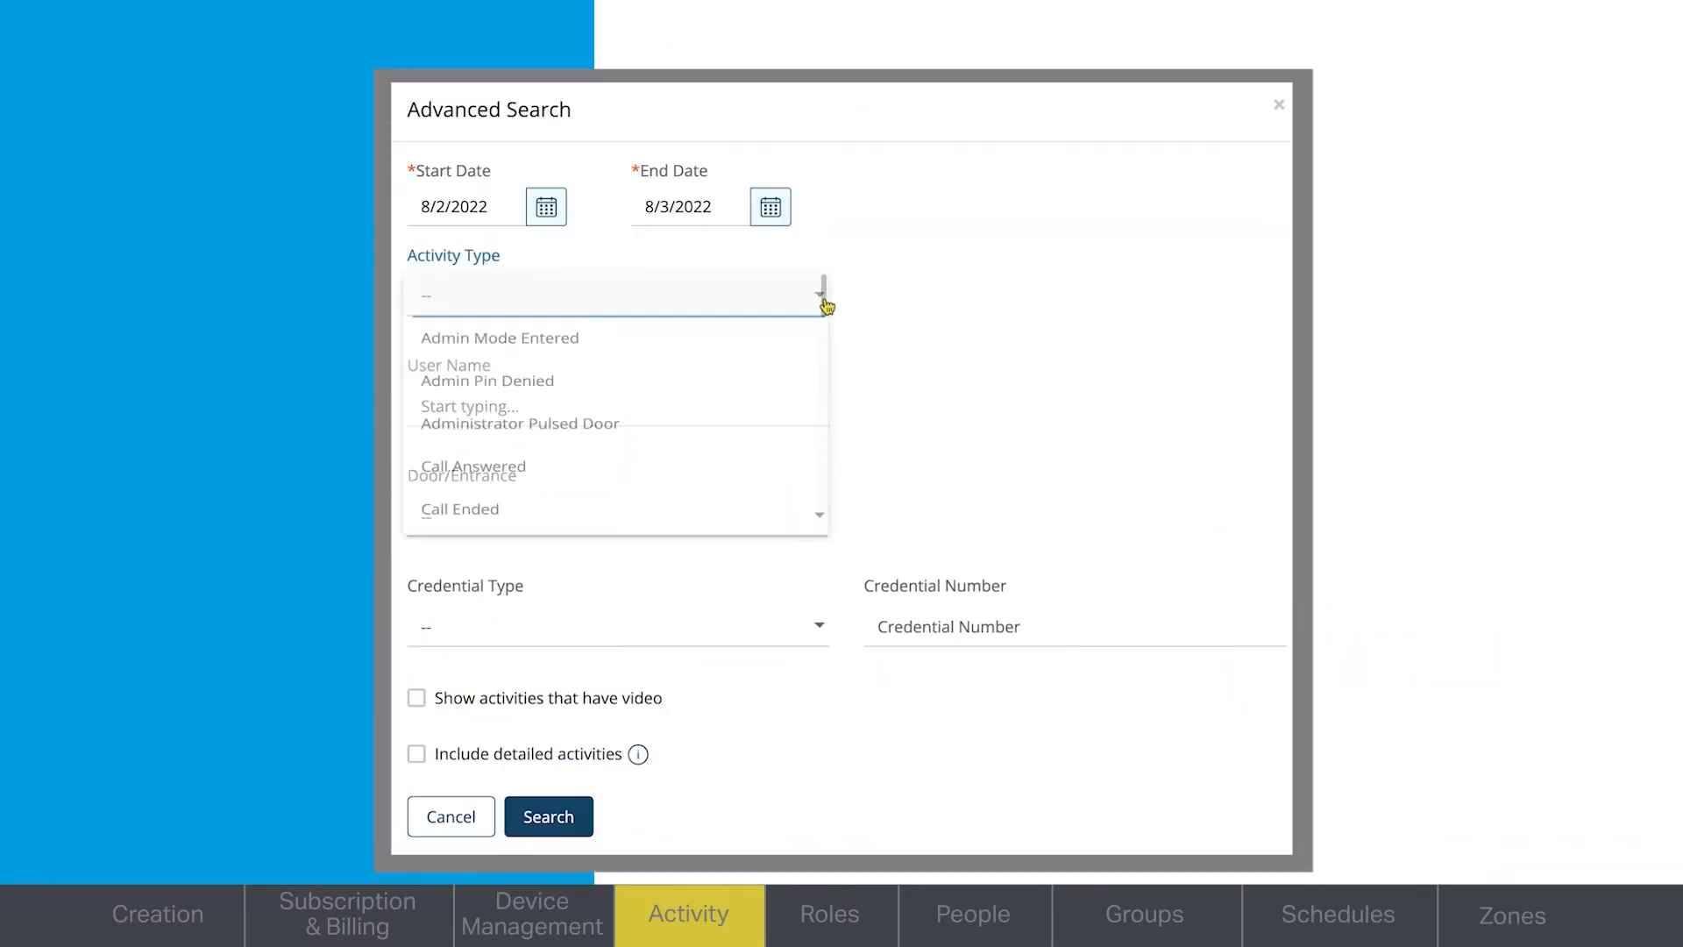
{"action": "left_click_drag", "start_coordinate": [843, 305], "coordinate": [843, 399]}
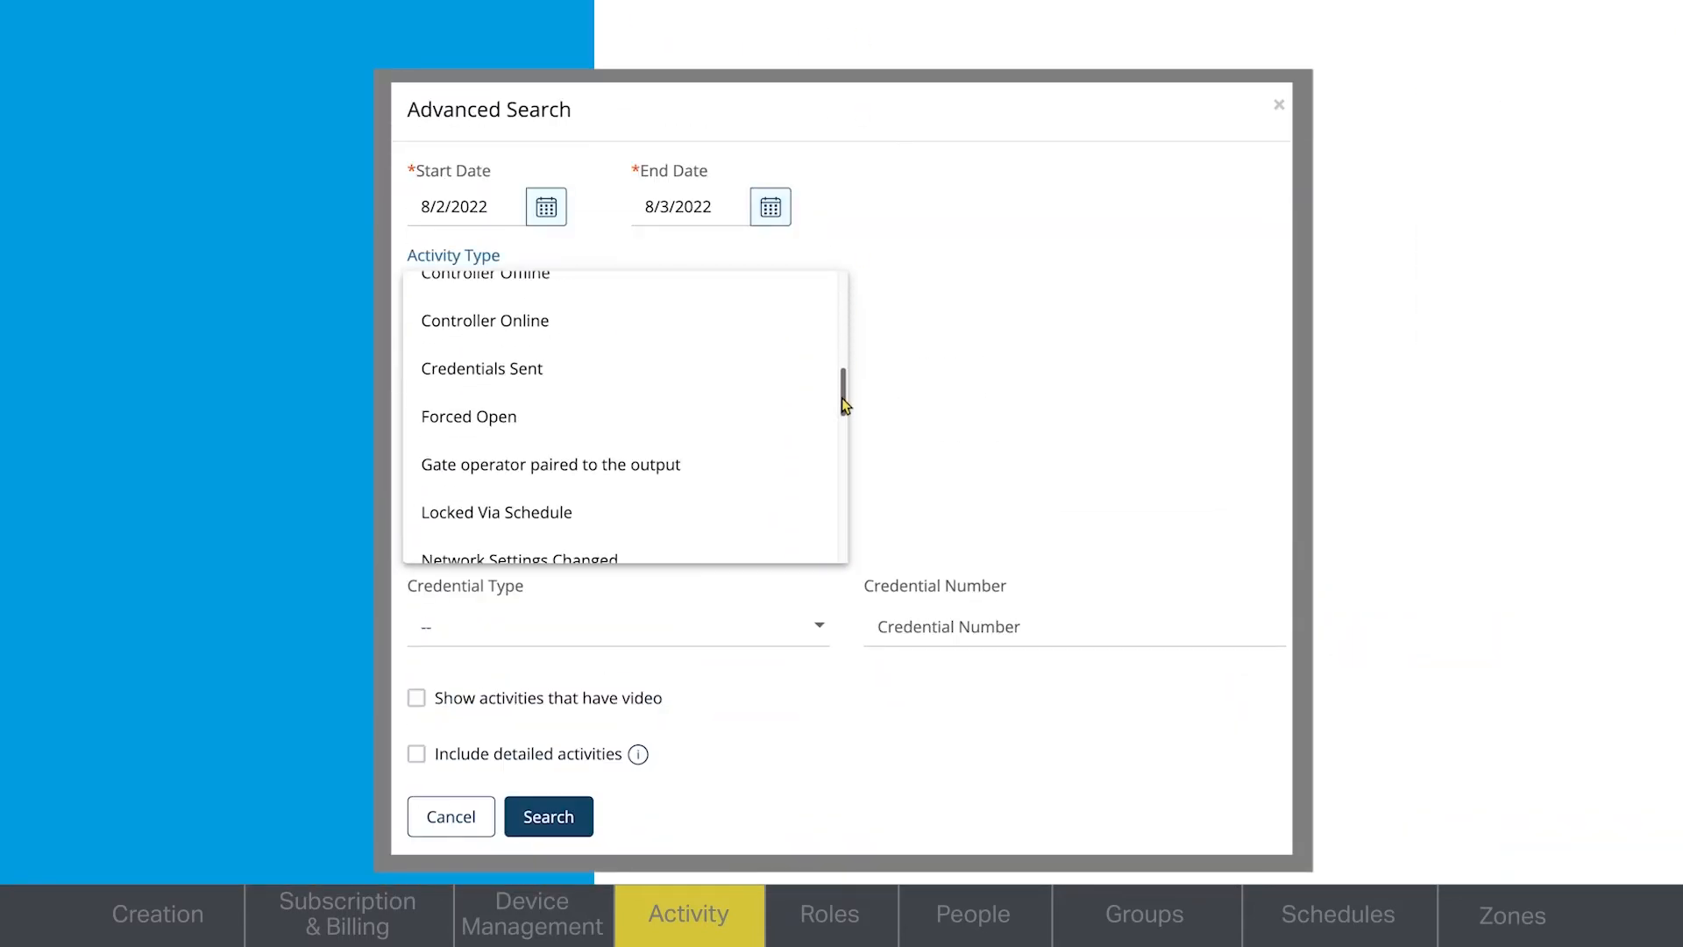
{"action": "left_click", "coordinate": [701, 331]}
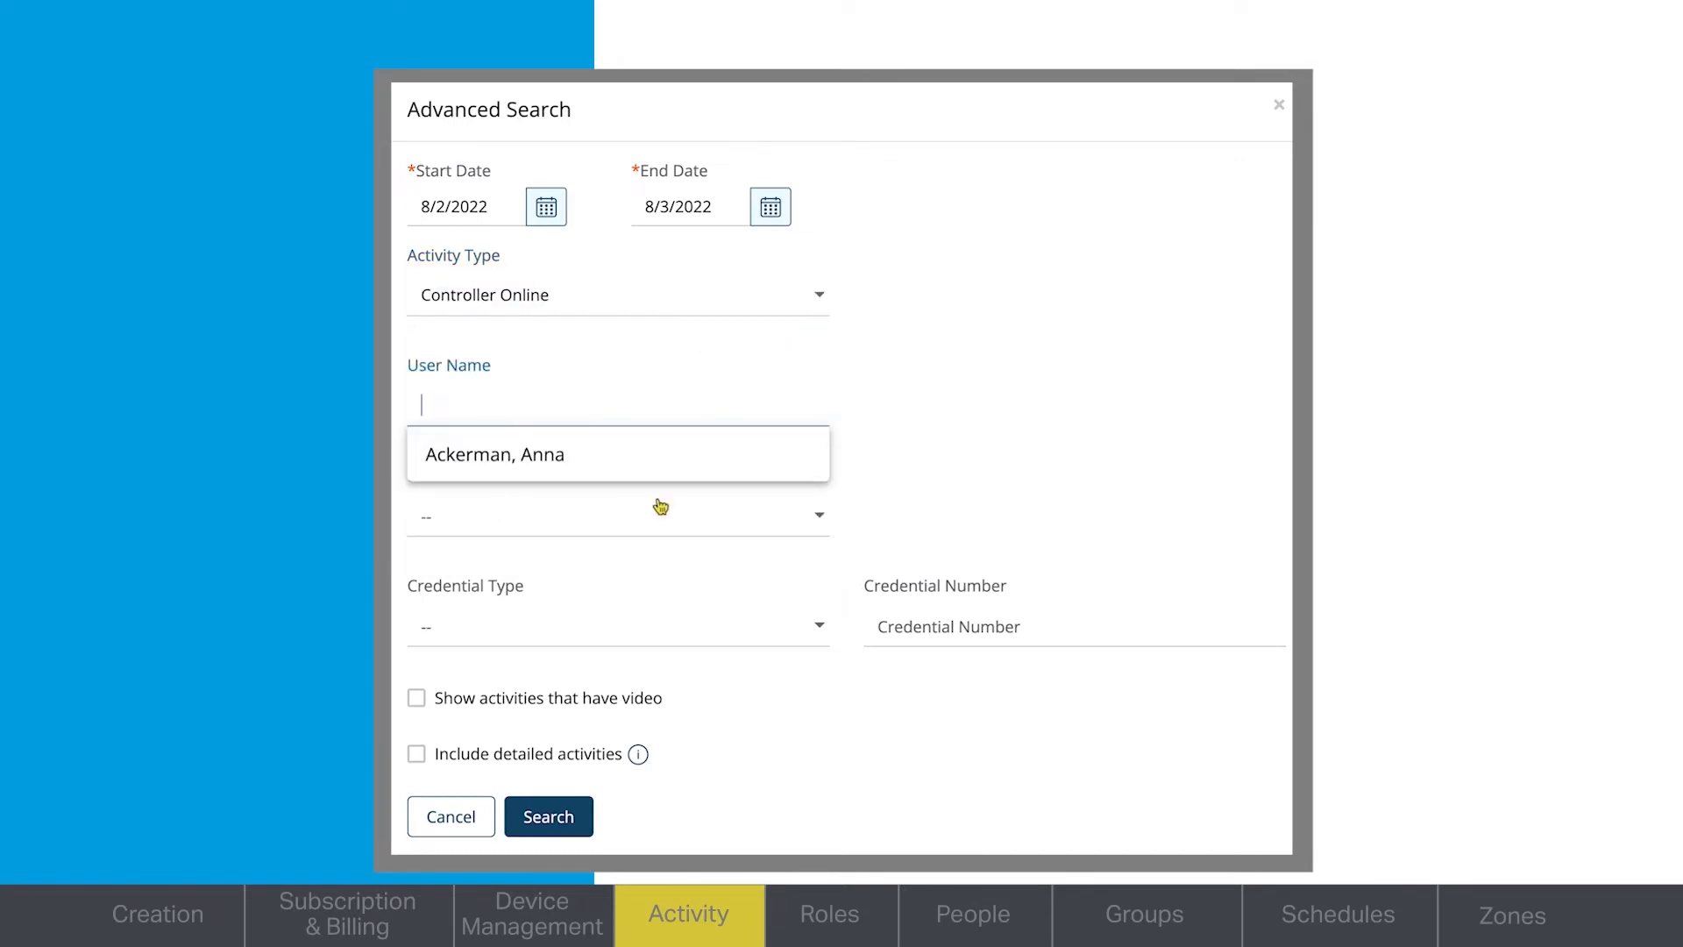
{"action": "left_click", "coordinate": [649, 457]}
{"action": "left_click", "coordinate": [821, 519]}
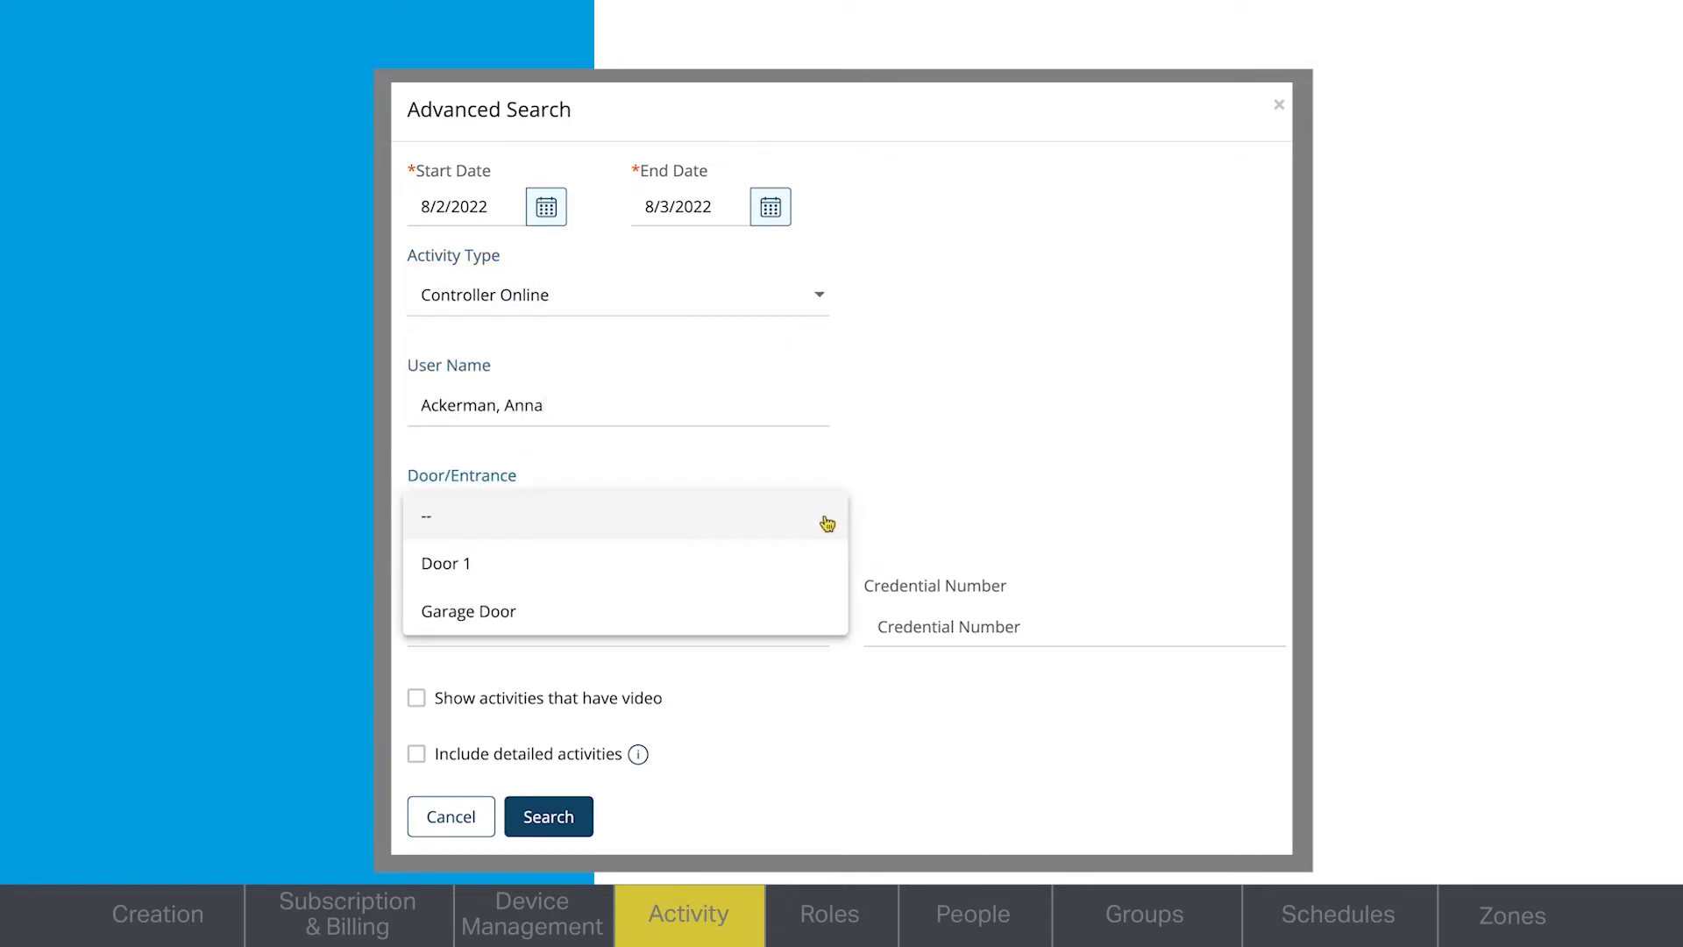
{"action": "left_click", "coordinate": [950, 524]}
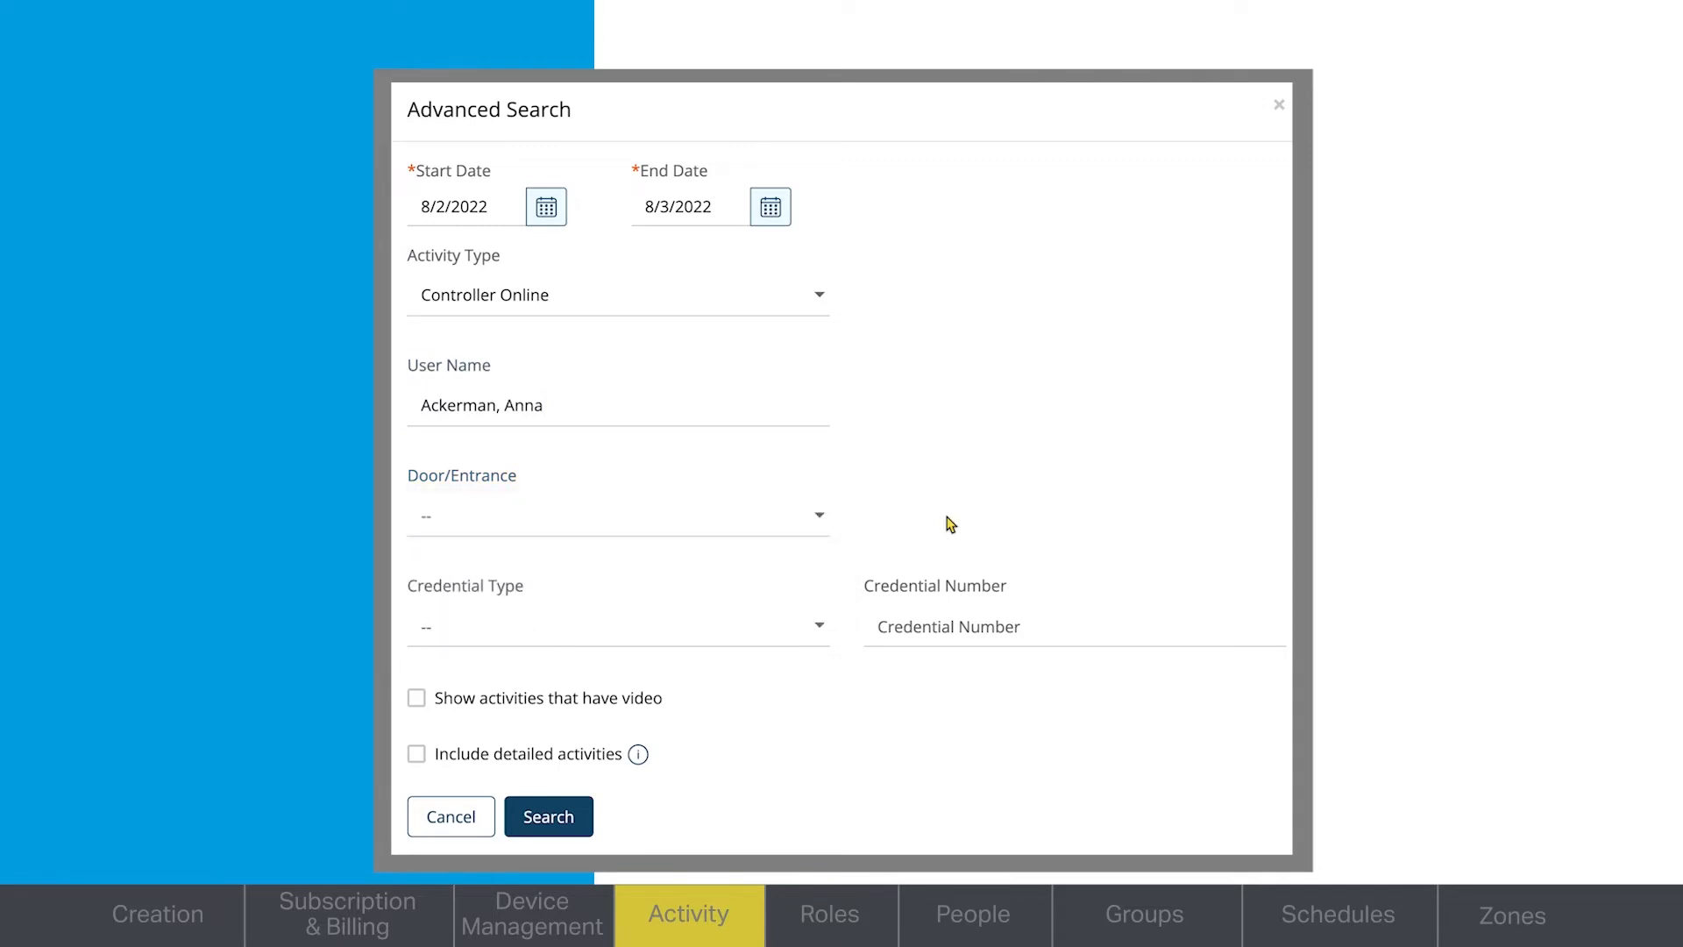
{"action": "left_click", "coordinate": [827, 631]}
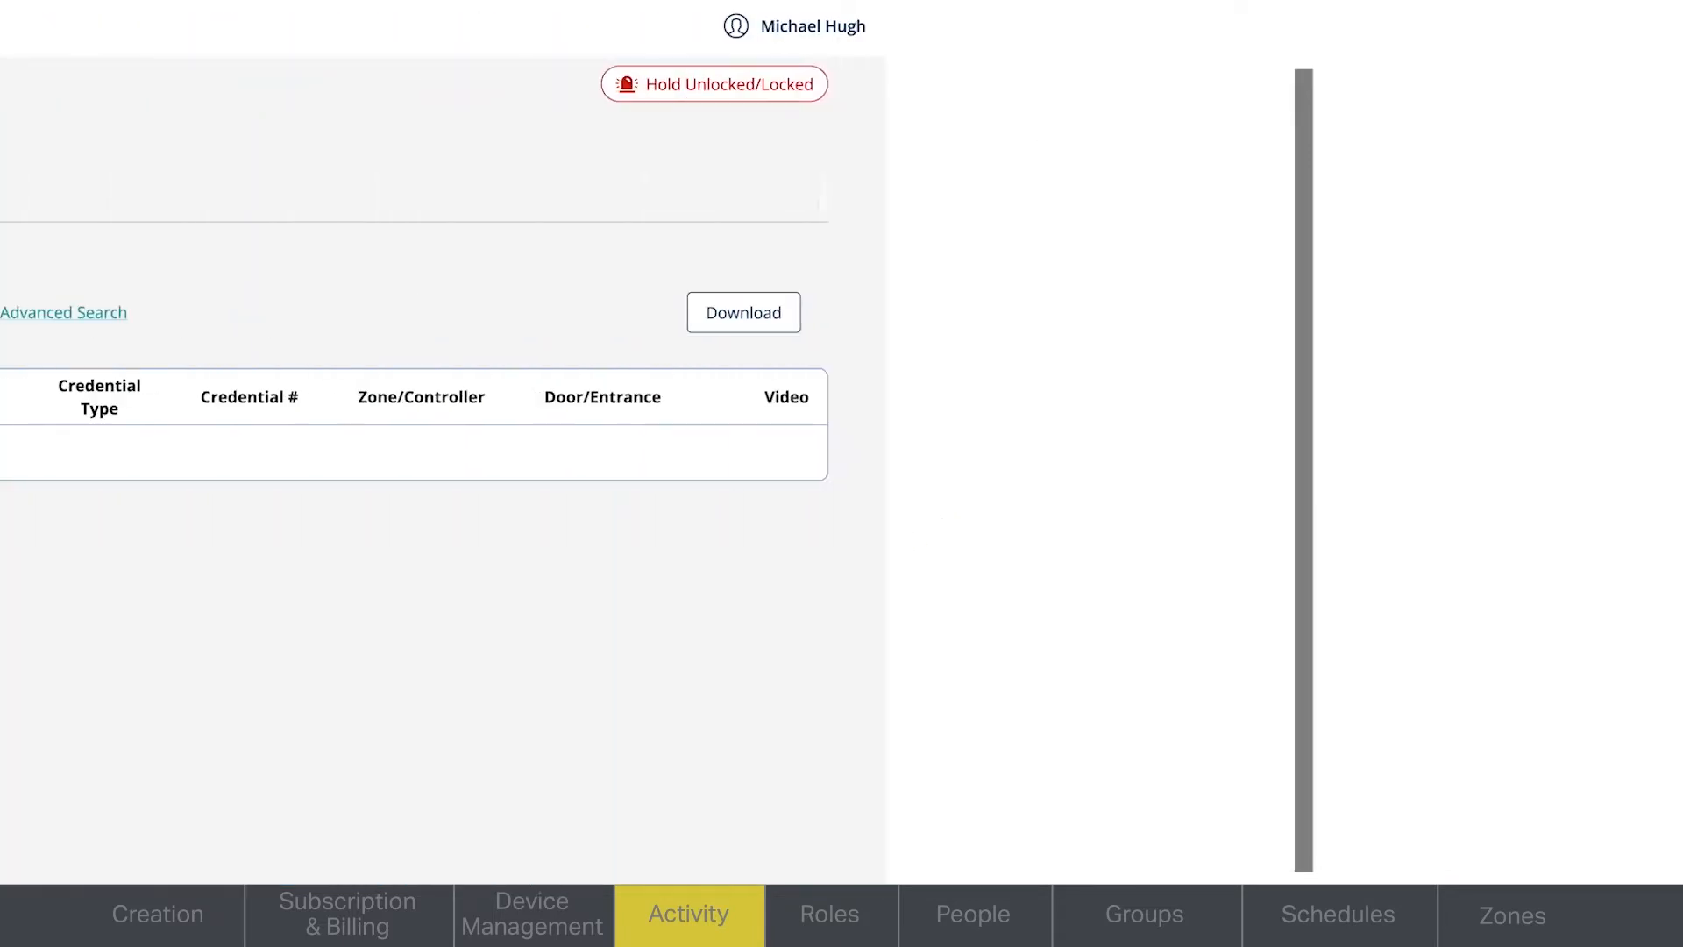
- Review the journal entries for 8/10/2022 and examine the details of the added Community Landscapers guest pass
{"action": "left_click", "coordinate": [470, 201]}
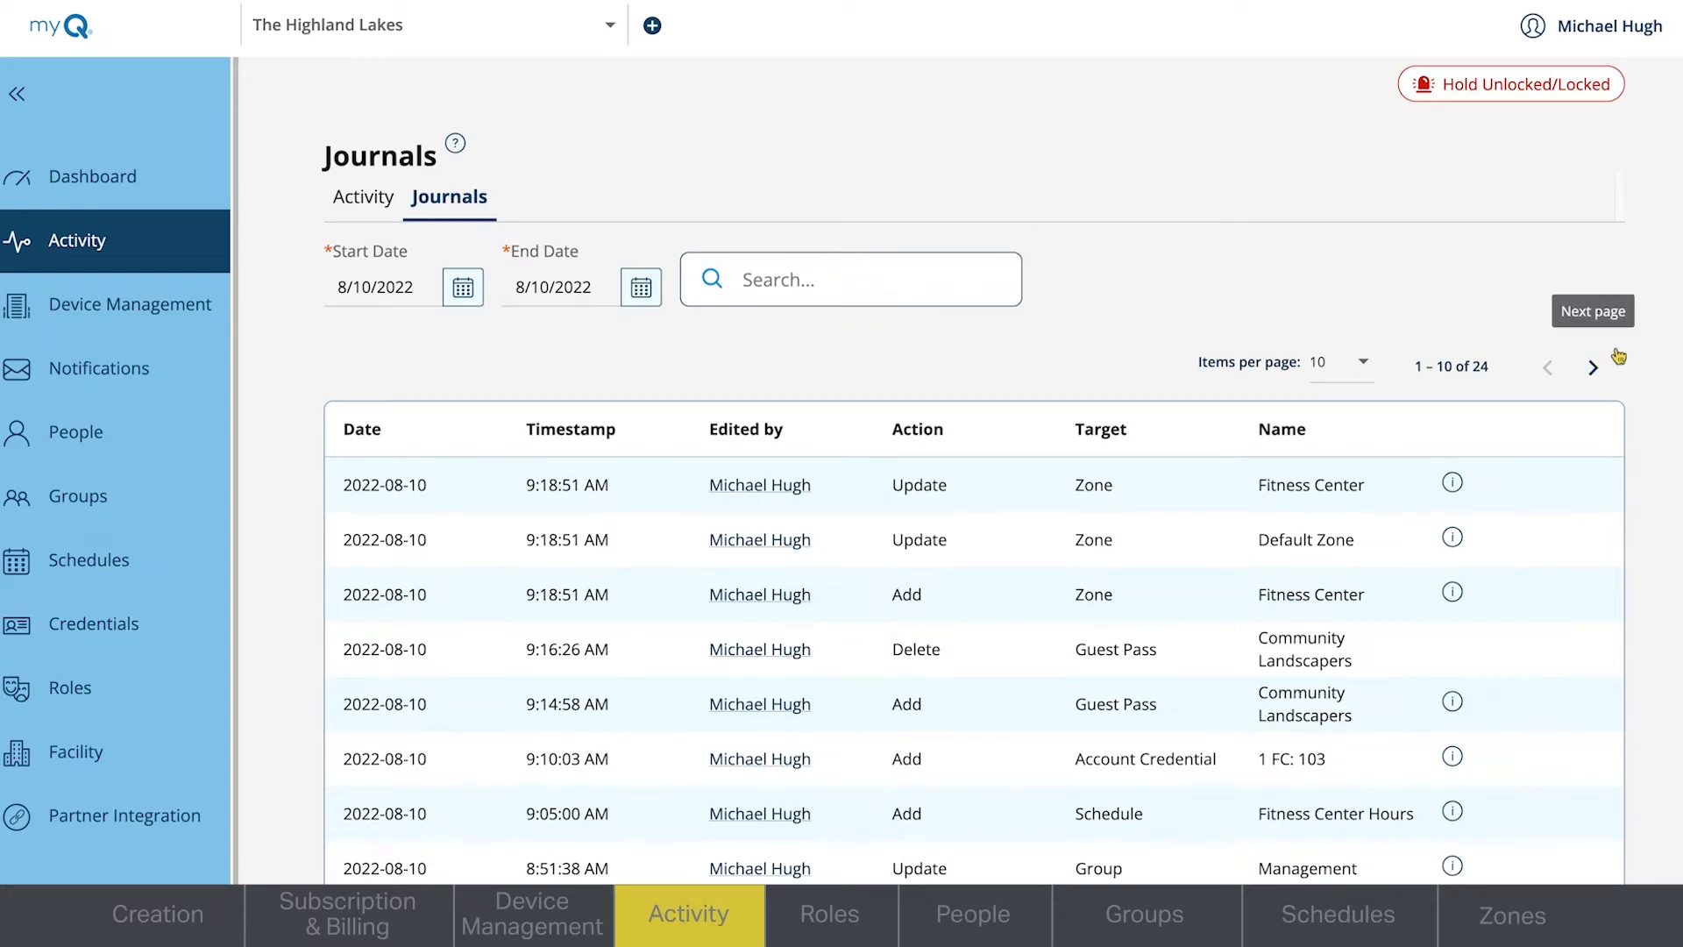
{"action": "scroll", "coordinate": [974, 469], "scroll_direction": "down", "scroll_amount": 2}
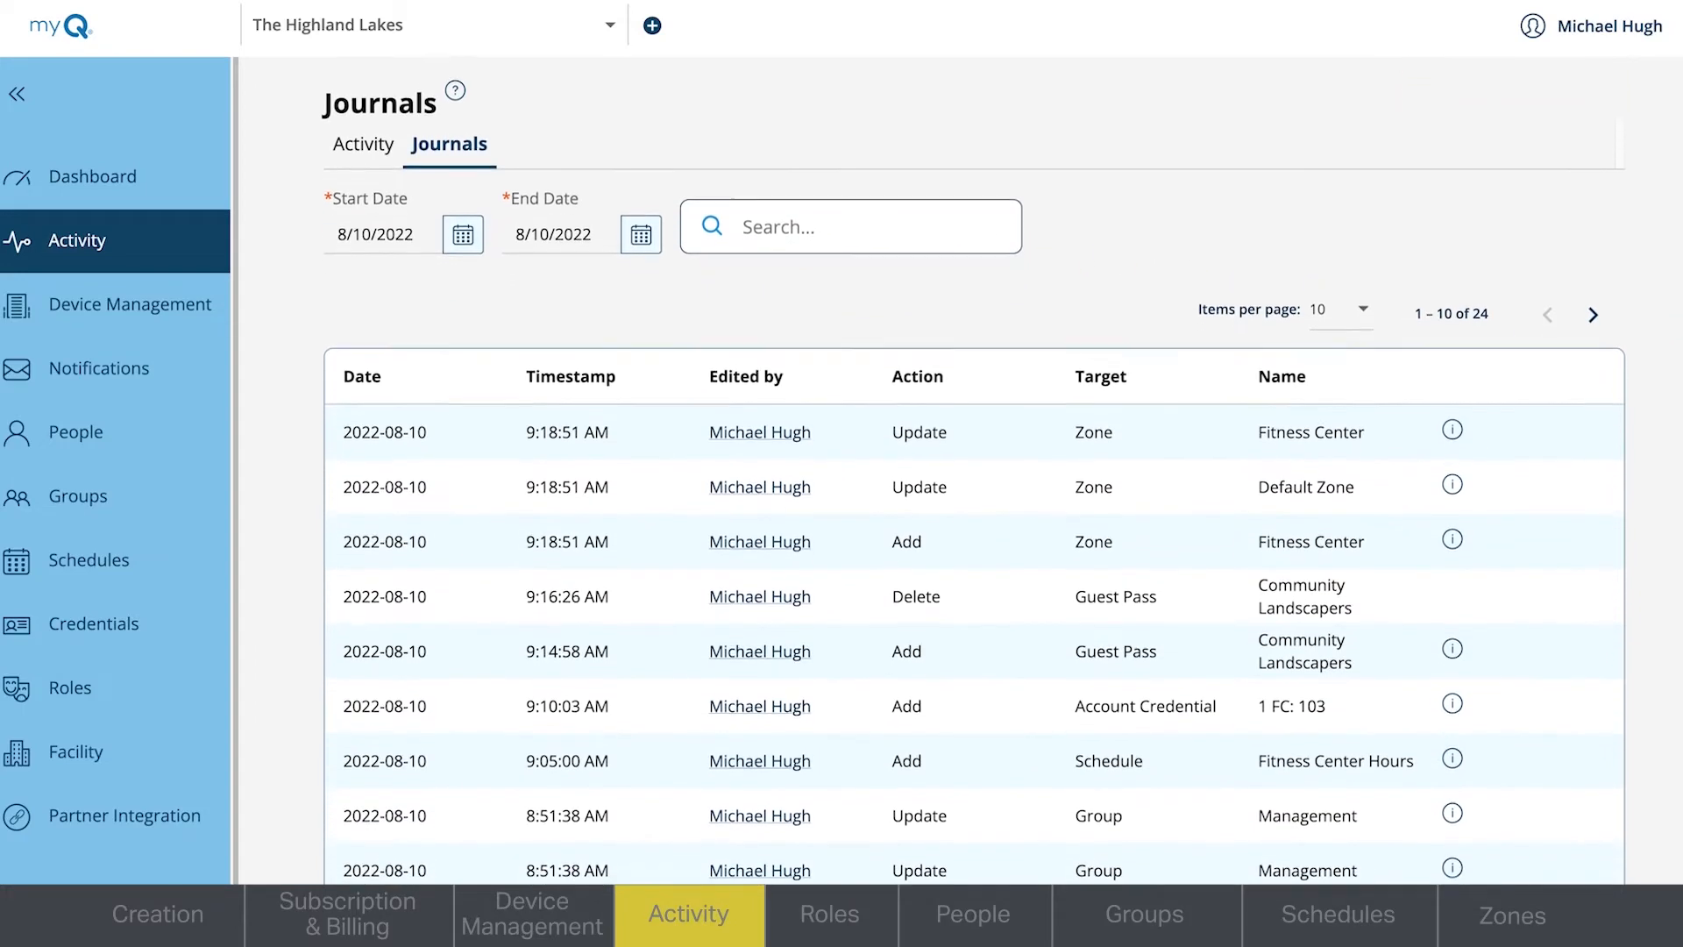
{"action": "scroll", "coordinate": [974, 469], "scroll_direction": "down", "scroll_amount": 1}
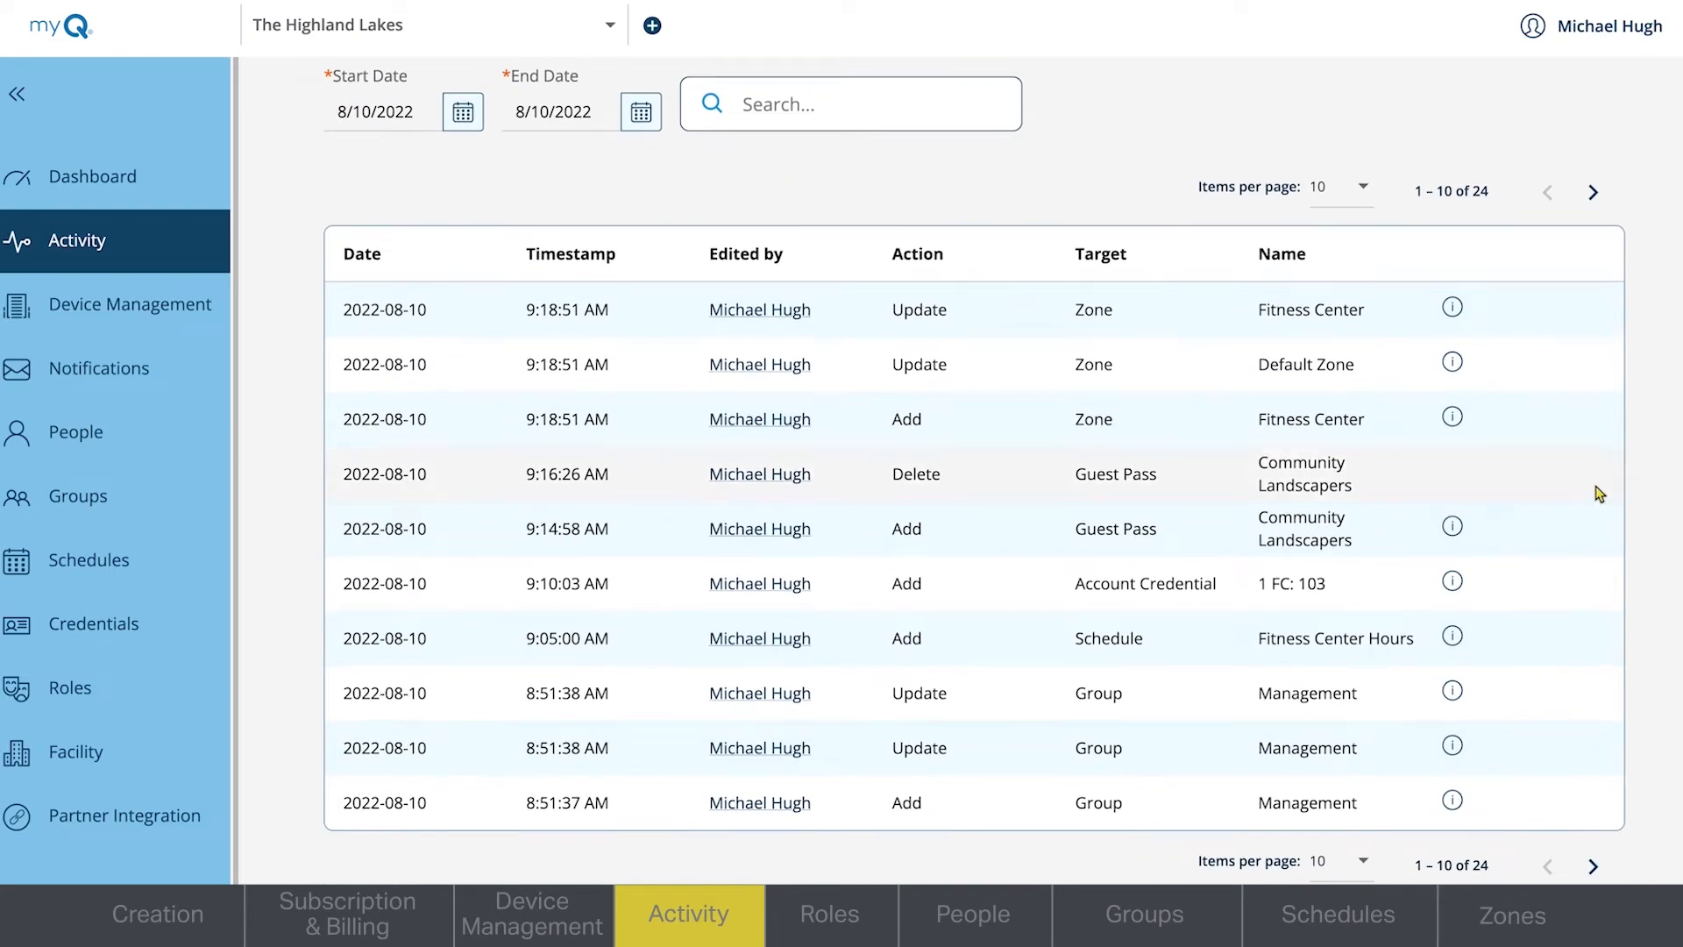
{"action": "left_click", "coordinate": [1454, 527]}
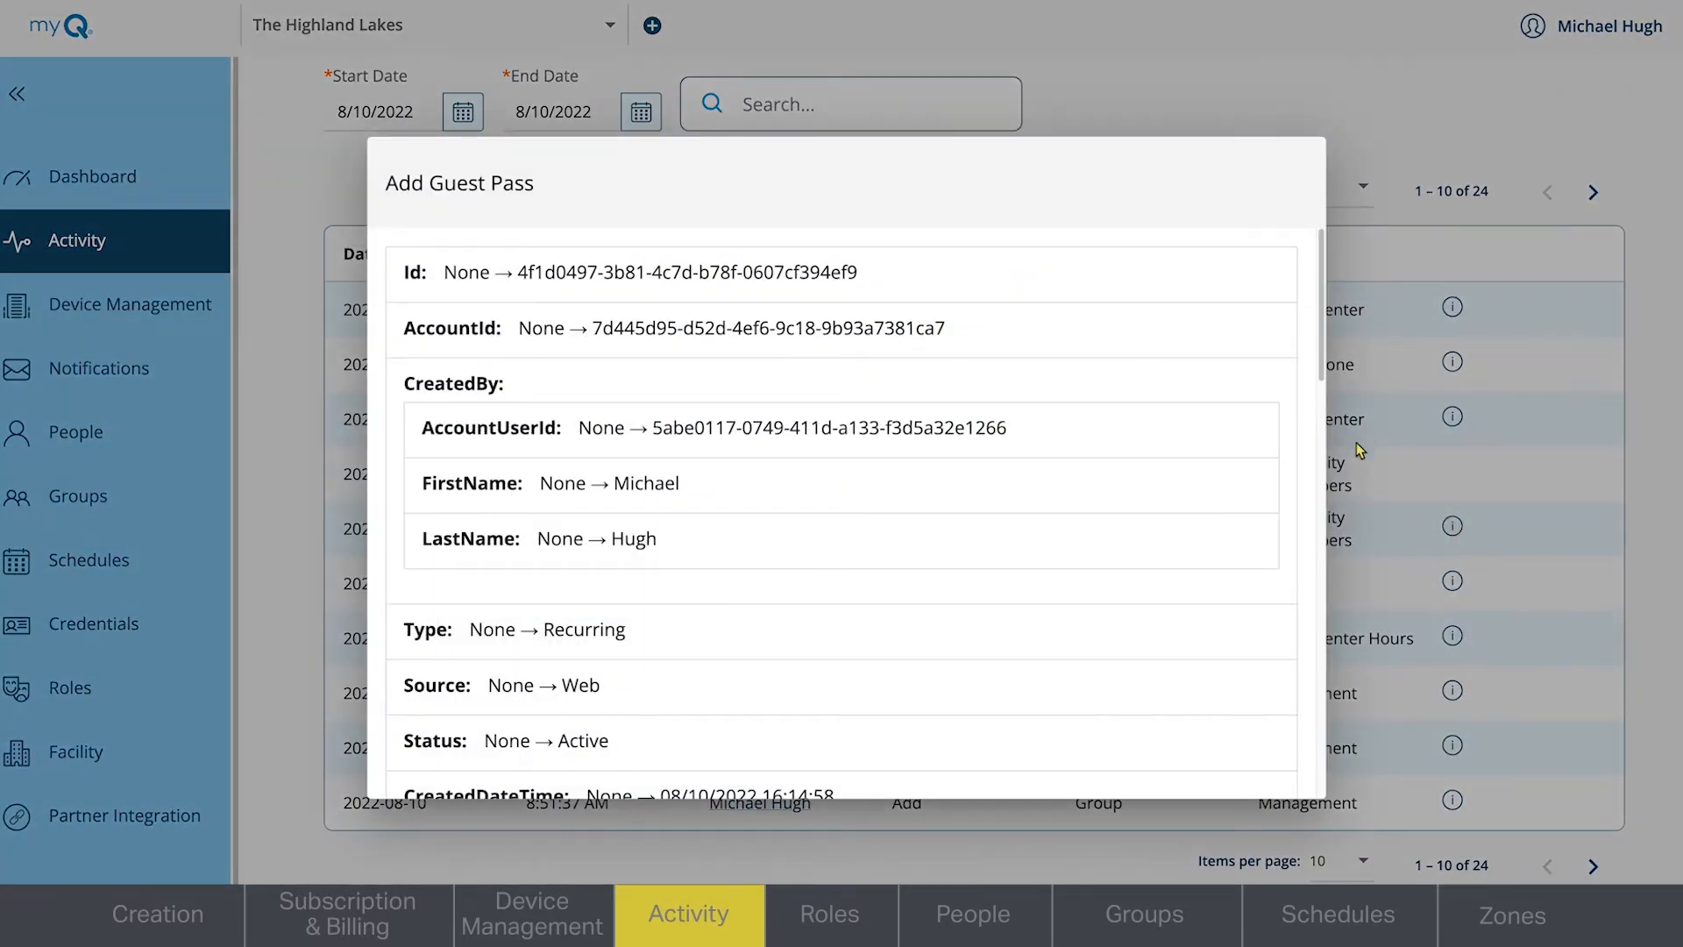
{"action": "left_click", "coordinate": [1505, 350]}
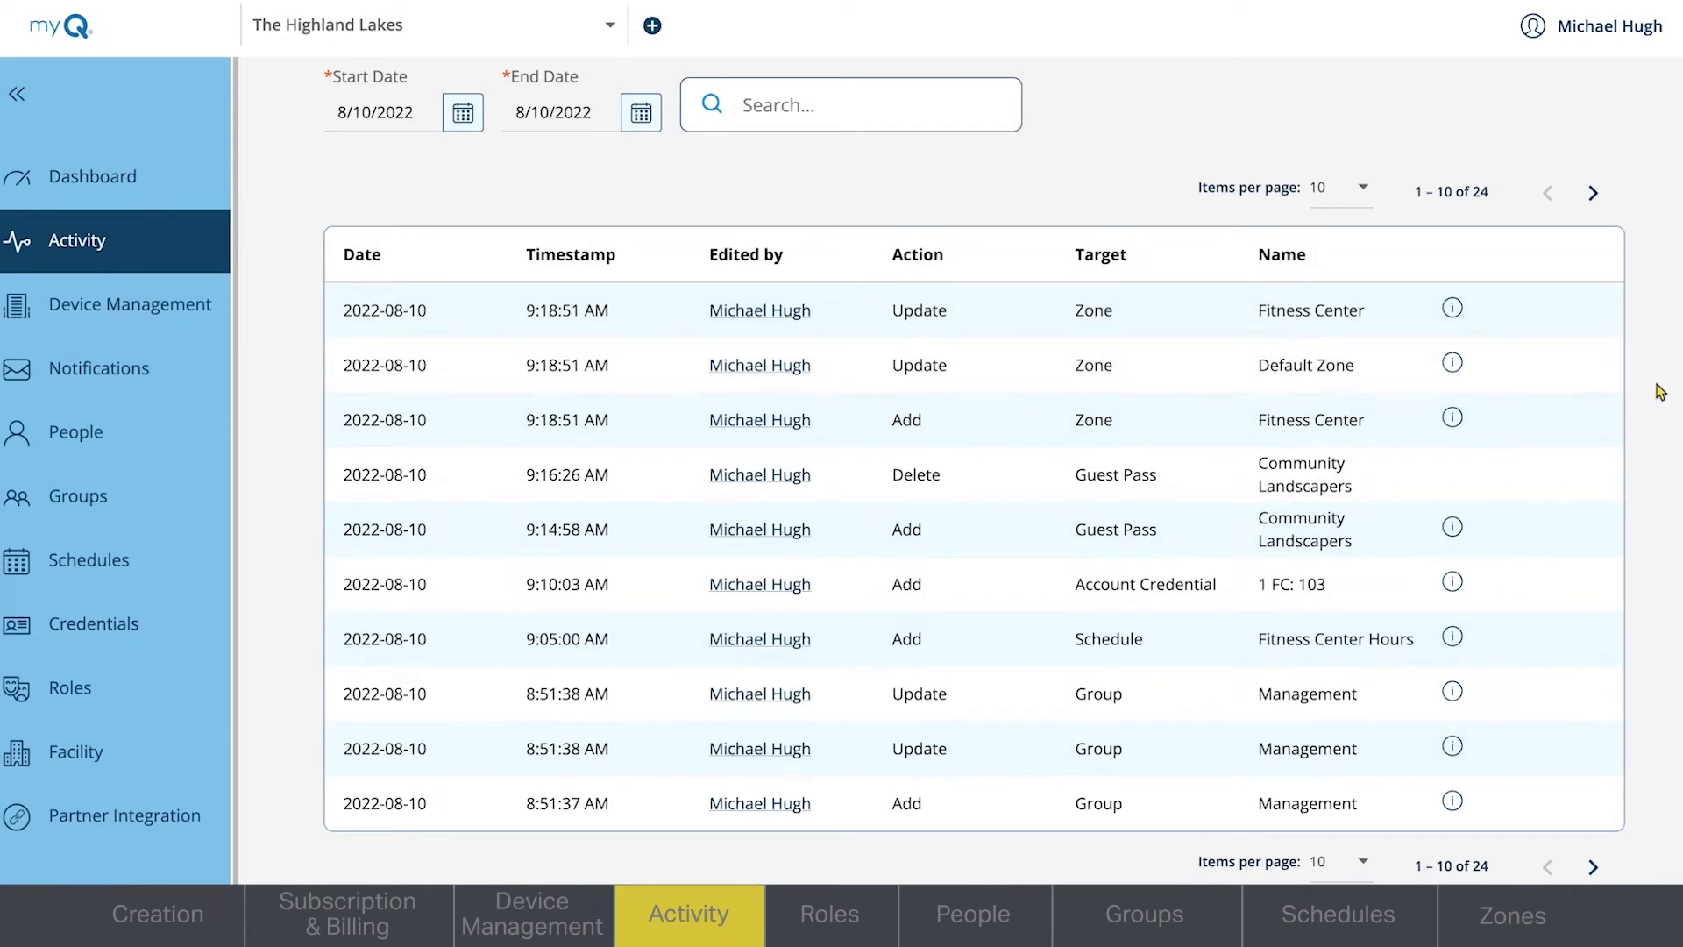
{"action": "scroll", "coordinate": [973, 471], "scroll_direction": "up", "scroll_amount": 3}
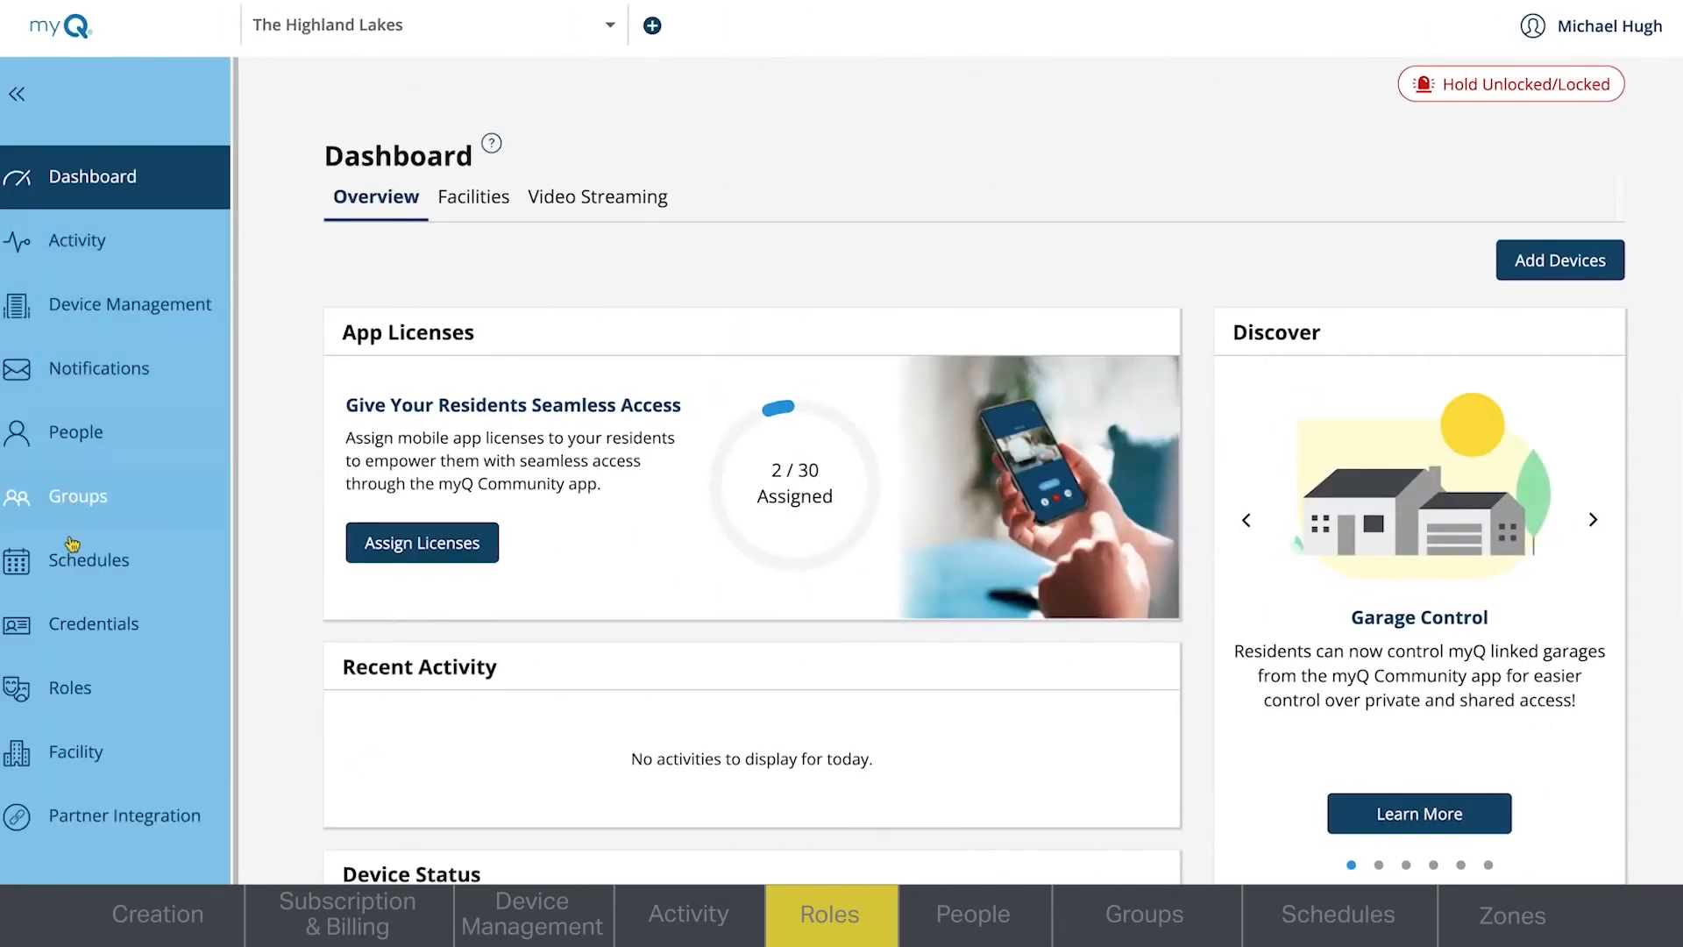
- Open the property's roles and examine the permissions of the Dealer Owner and Dealer Manager
{"action": "left_click", "coordinate": [68, 693]}
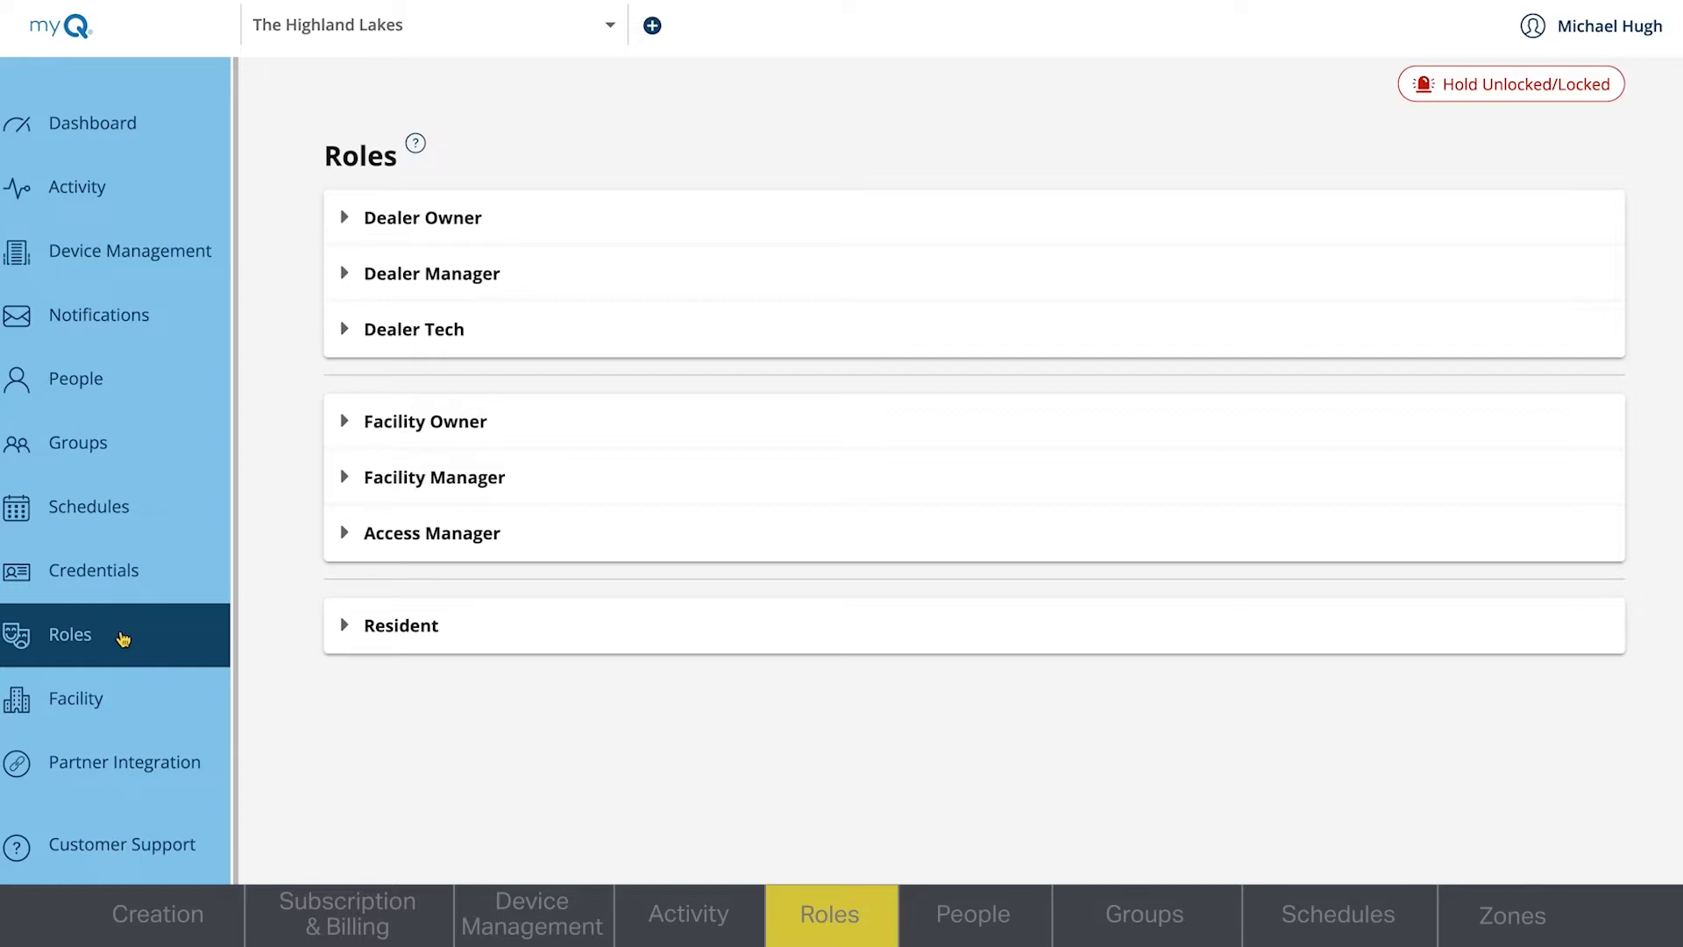
{"action": "left_click", "coordinate": [345, 219]}
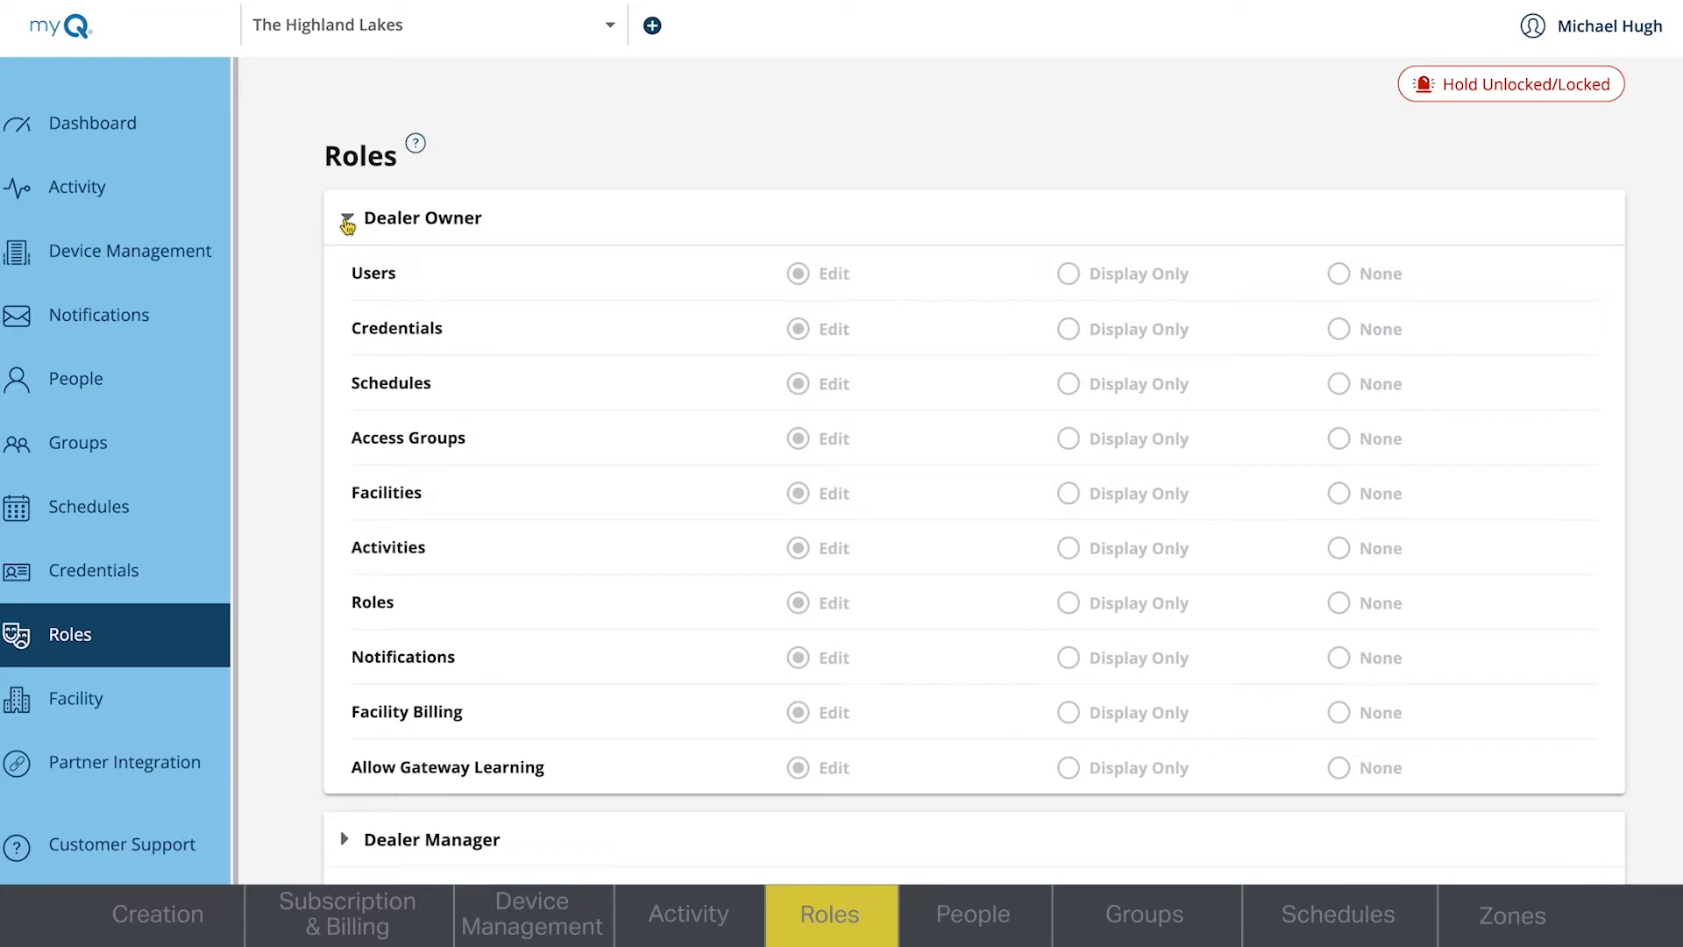
{"action": "left_click", "coordinate": [346, 222]}
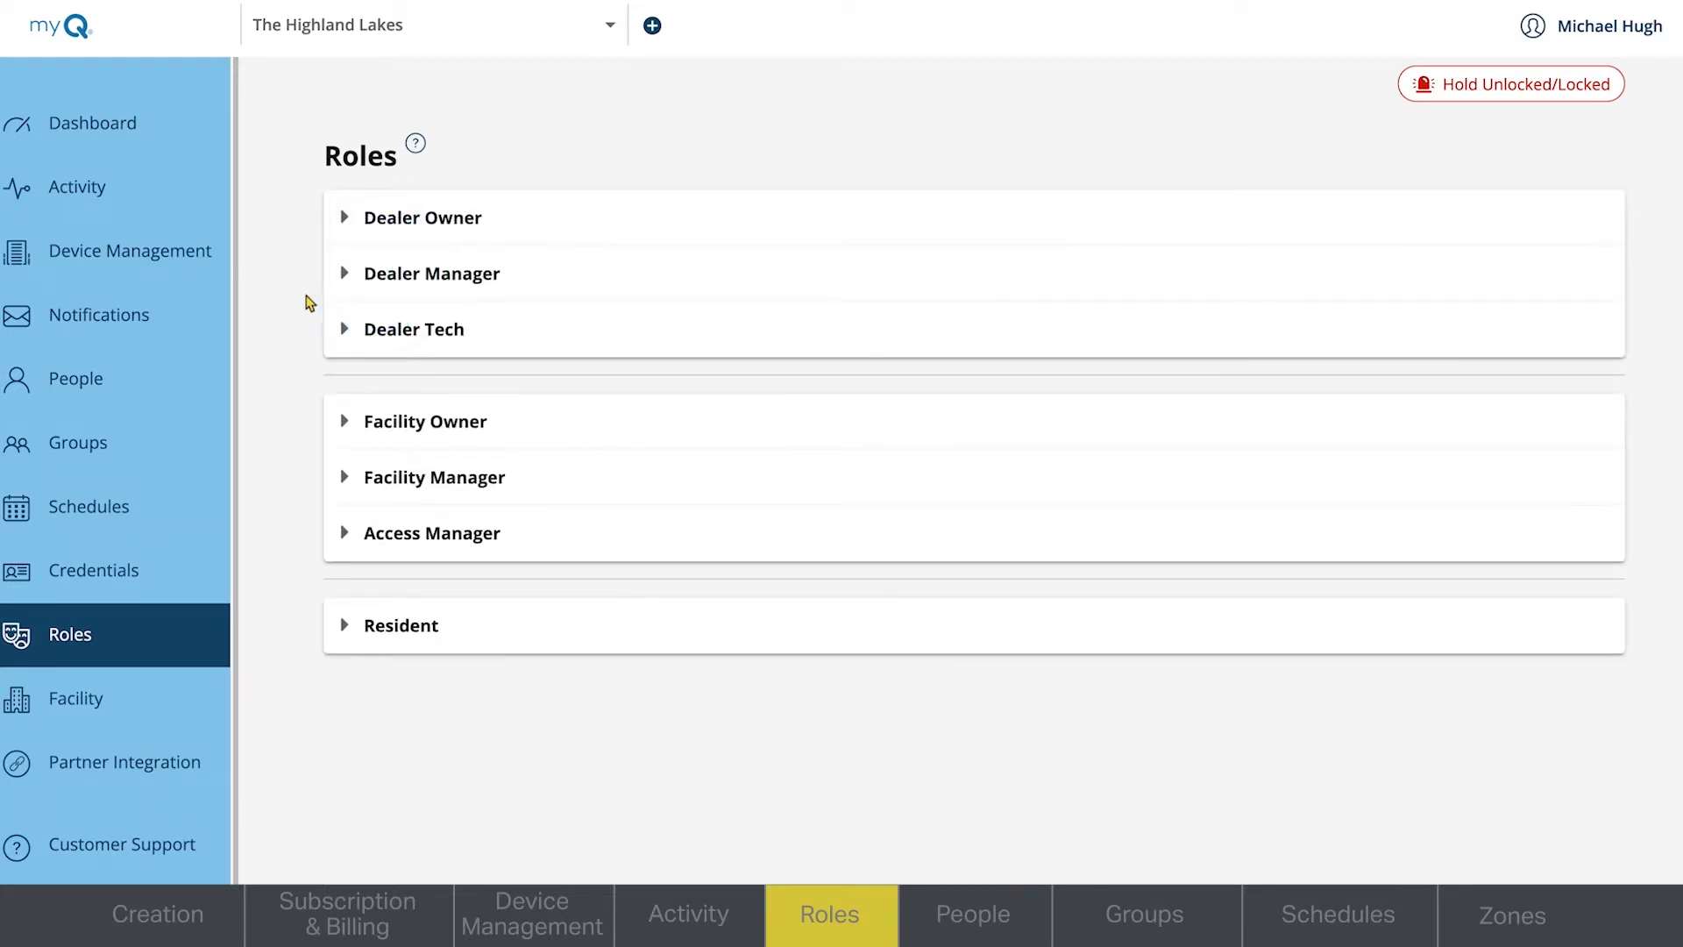
{"action": "left_click", "coordinate": [346, 276]}
{"action": "left_click", "coordinate": [346, 275]}
- Examine the permission levels of the Dealer Tech and Facility Manager roles
{"action": "left_click", "coordinate": [344, 330]}
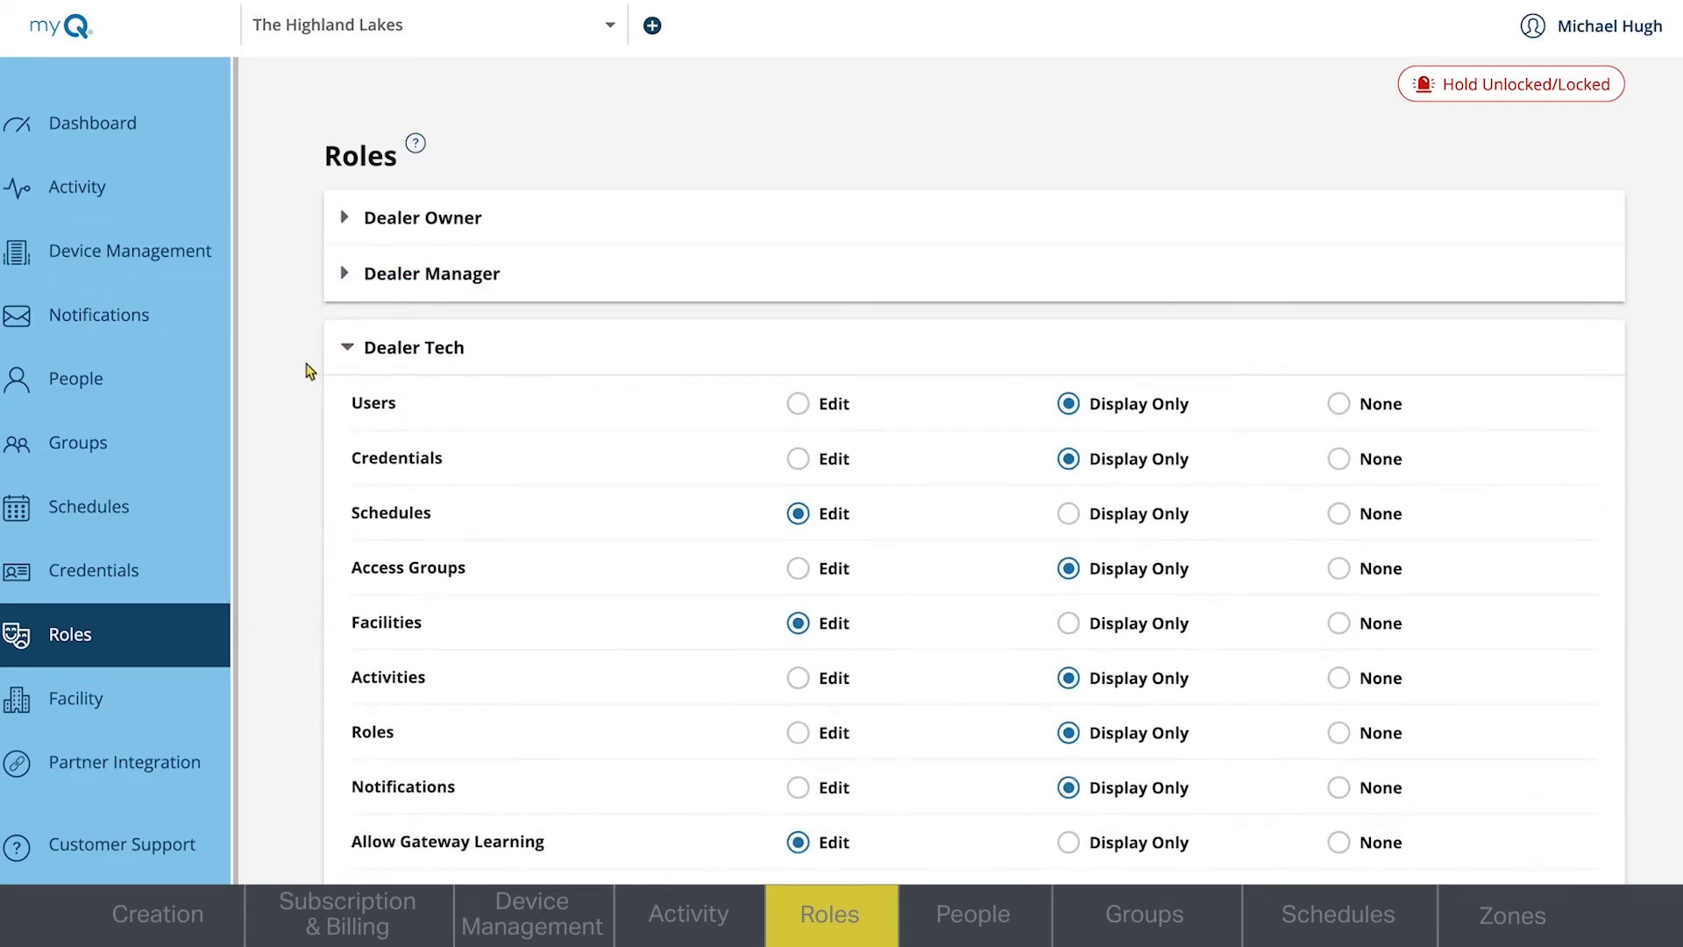
{"action": "scroll", "coordinate": [309, 368], "scroll_direction": "down", "scroll_amount": 1}
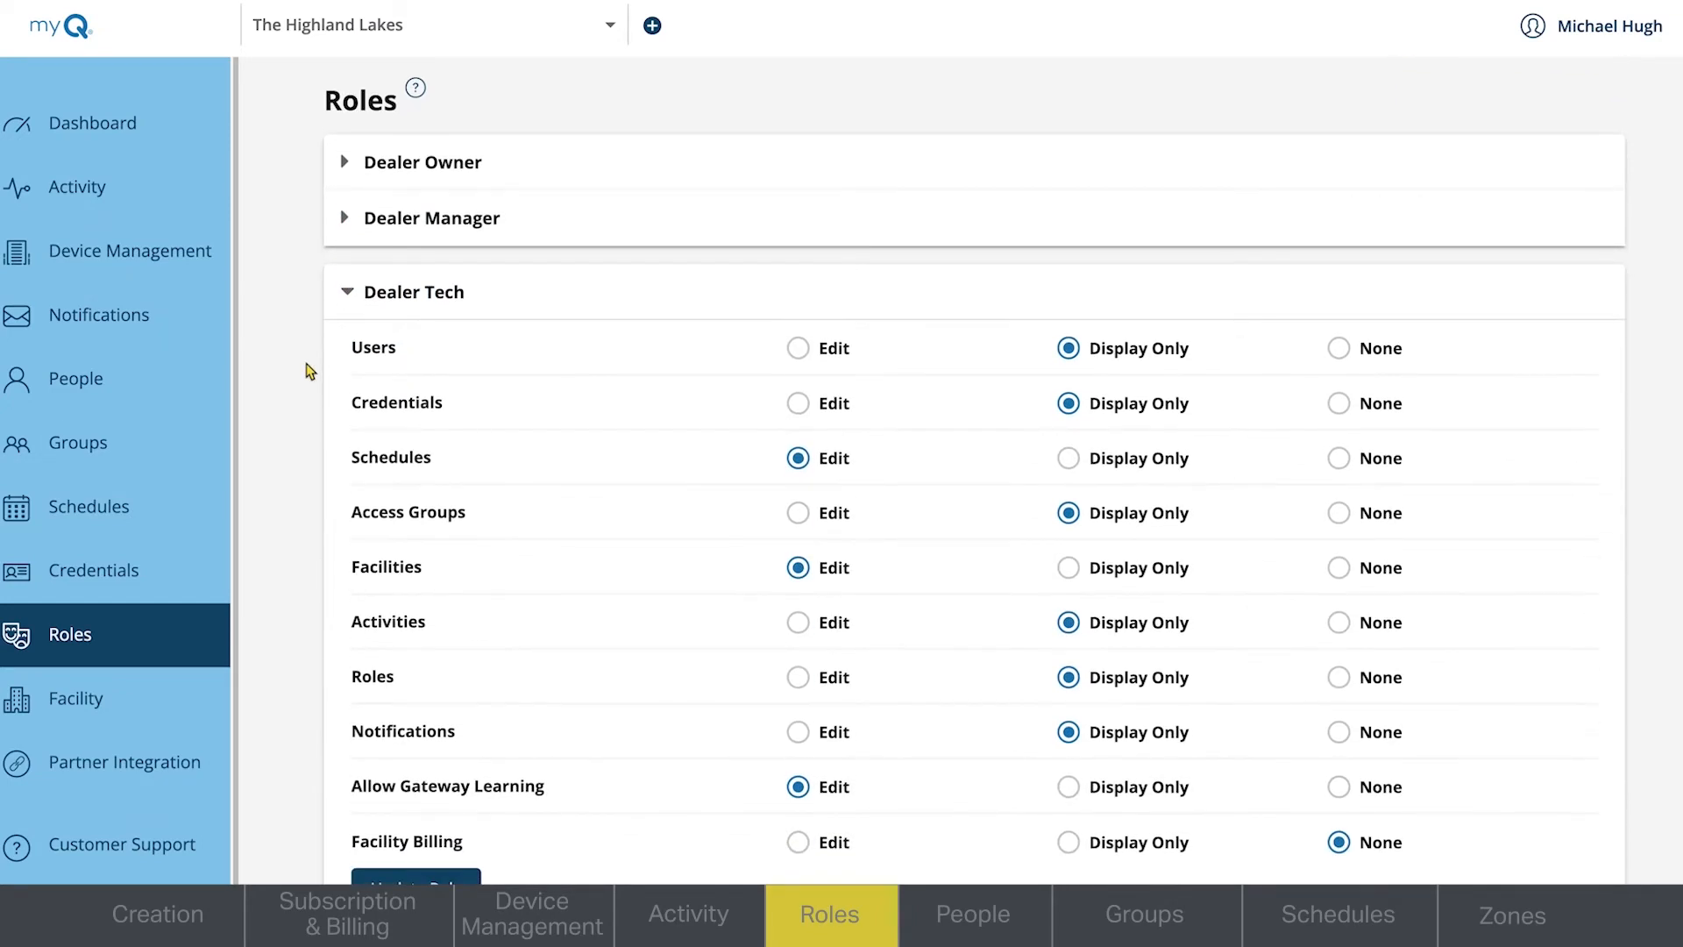
{"action": "left_click", "coordinate": [349, 293]}
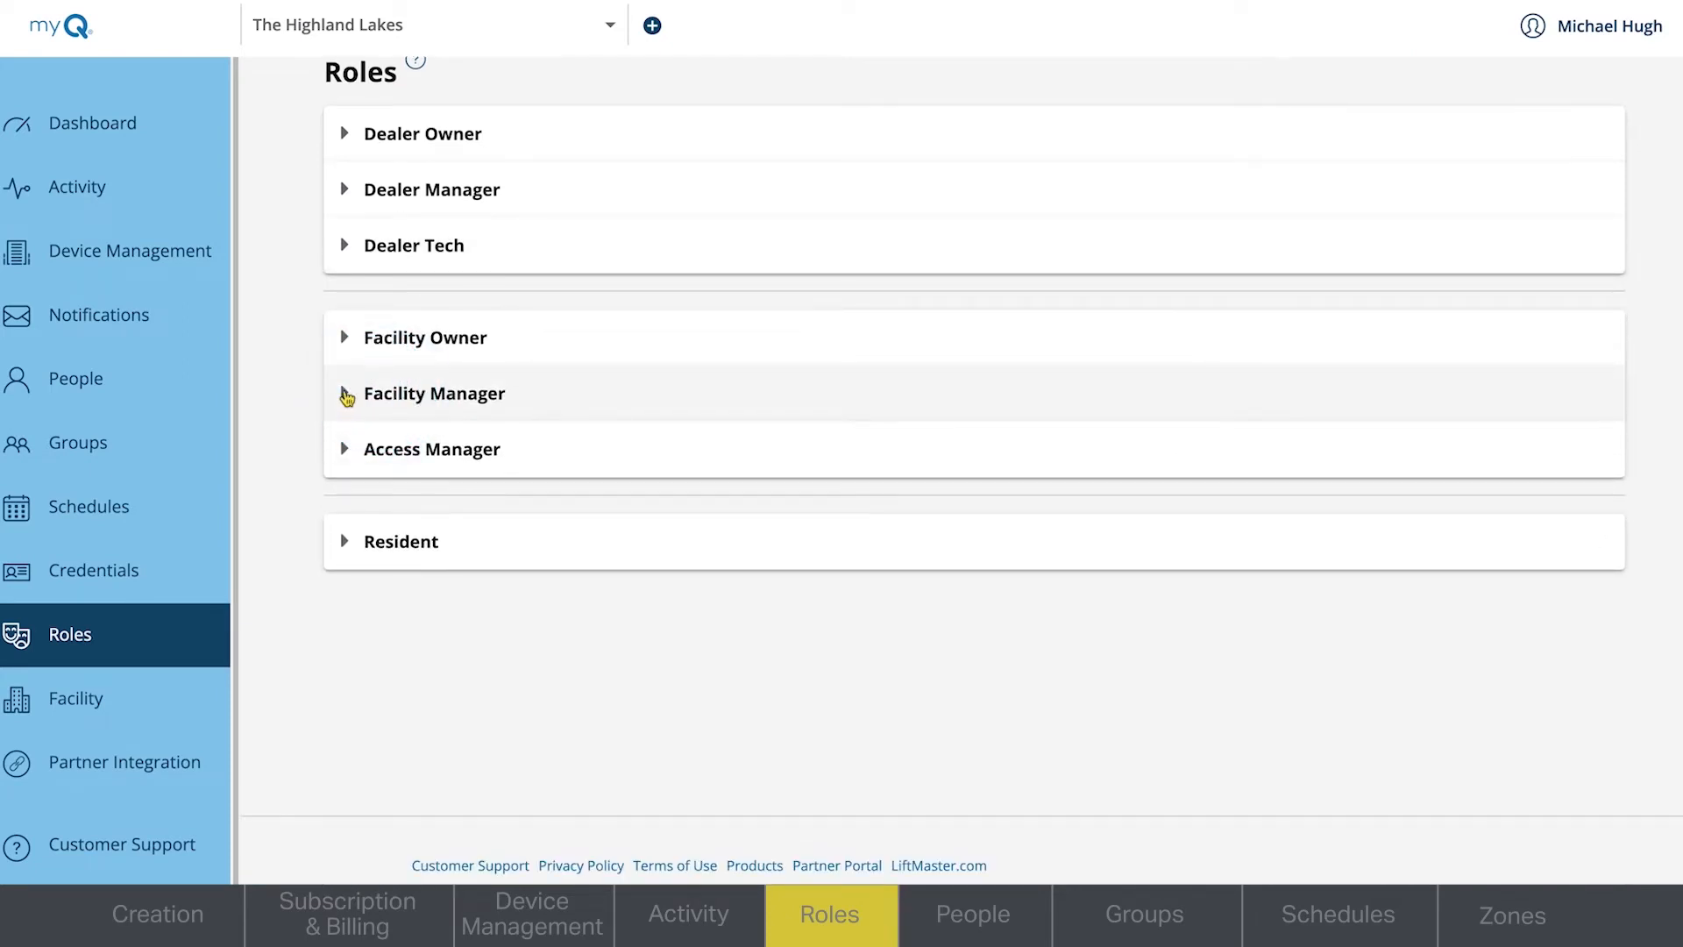
{"action": "left_click", "coordinate": [346, 394]}
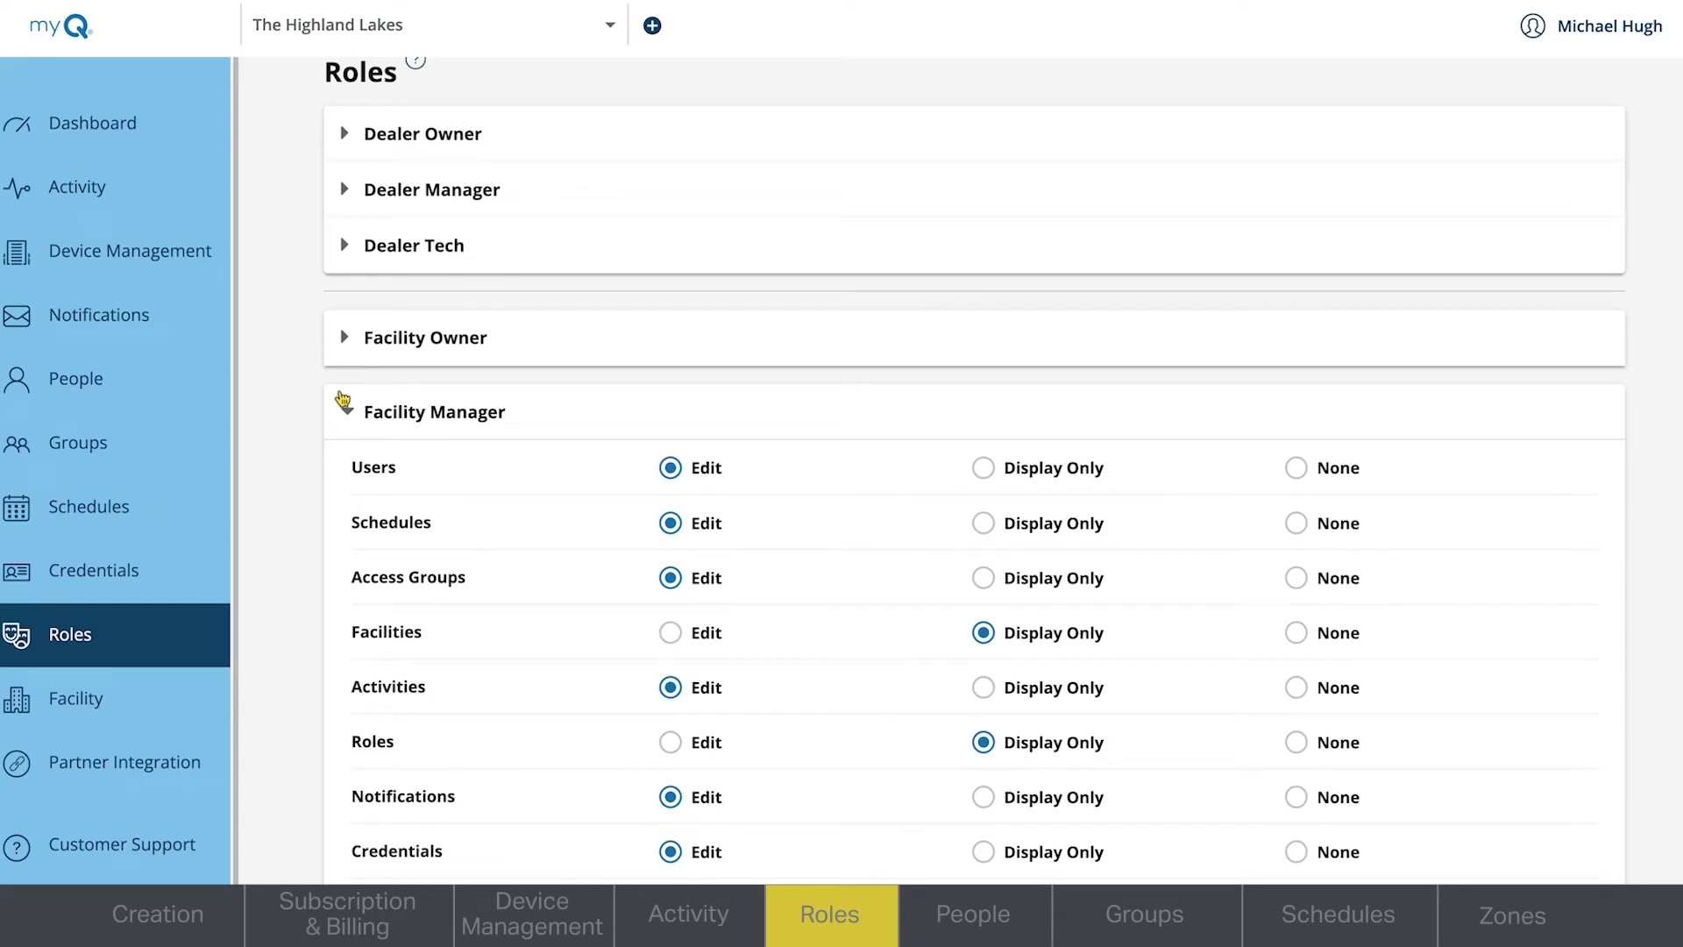
{"action": "scroll", "coordinate": [317, 404], "scroll_direction": "down", "scroll_amount": 2}
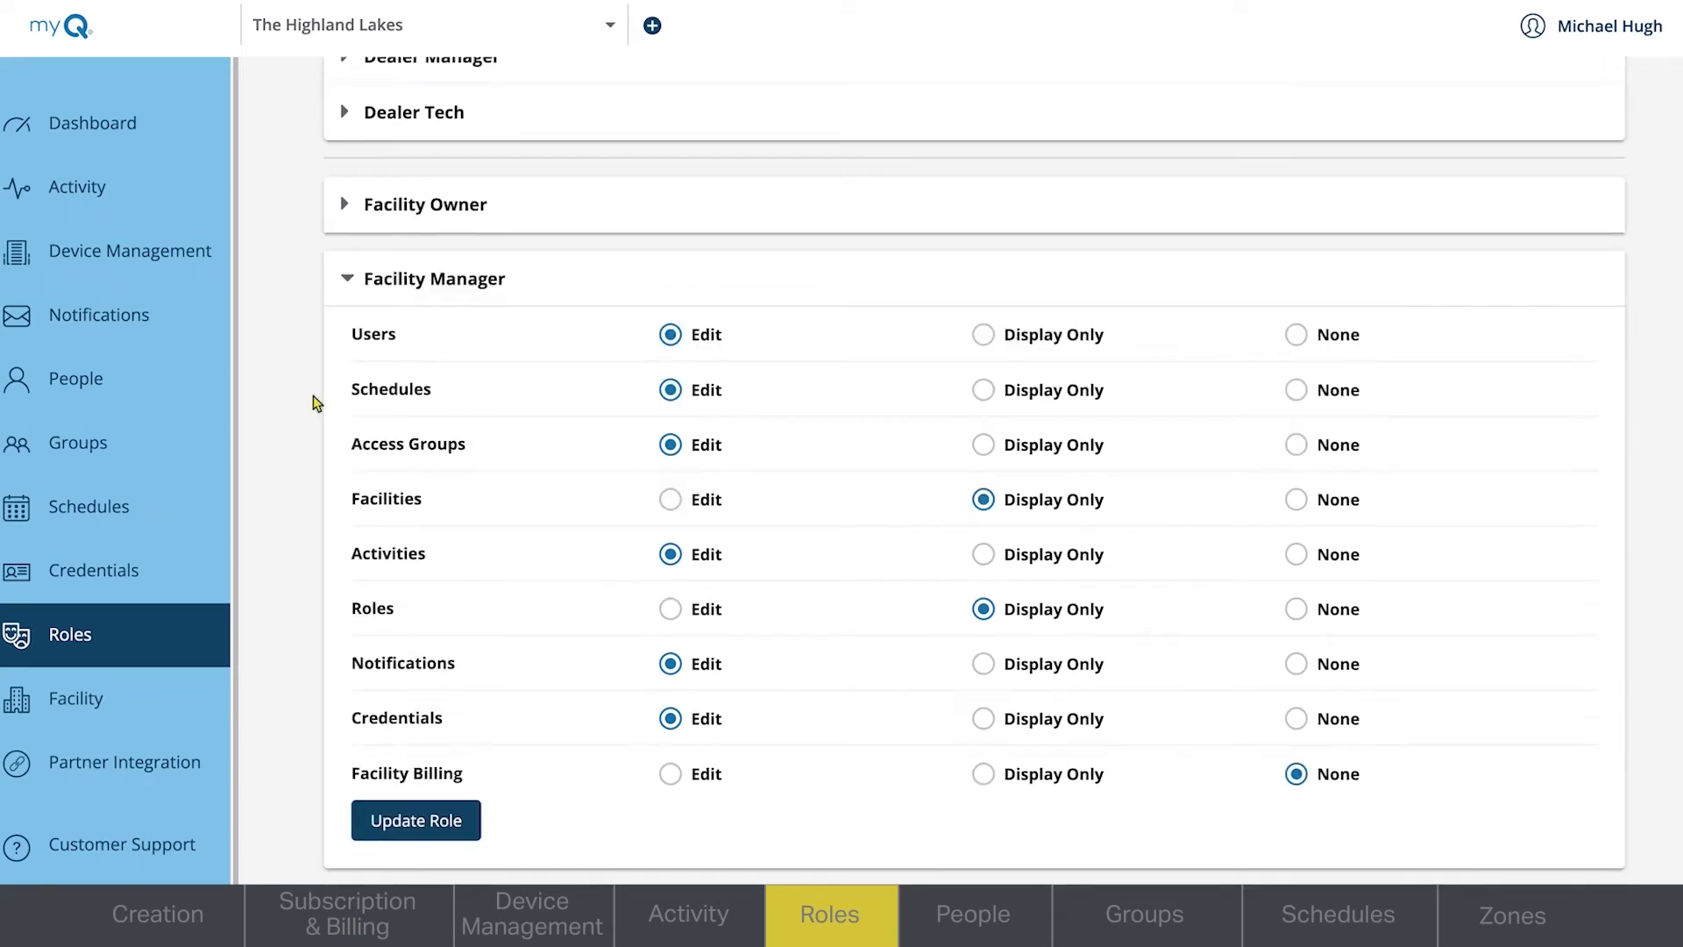
- Examine the permission levels of the Access Manager and Resident roles
{"action": "left_click", "coordinate": [346, 282]}
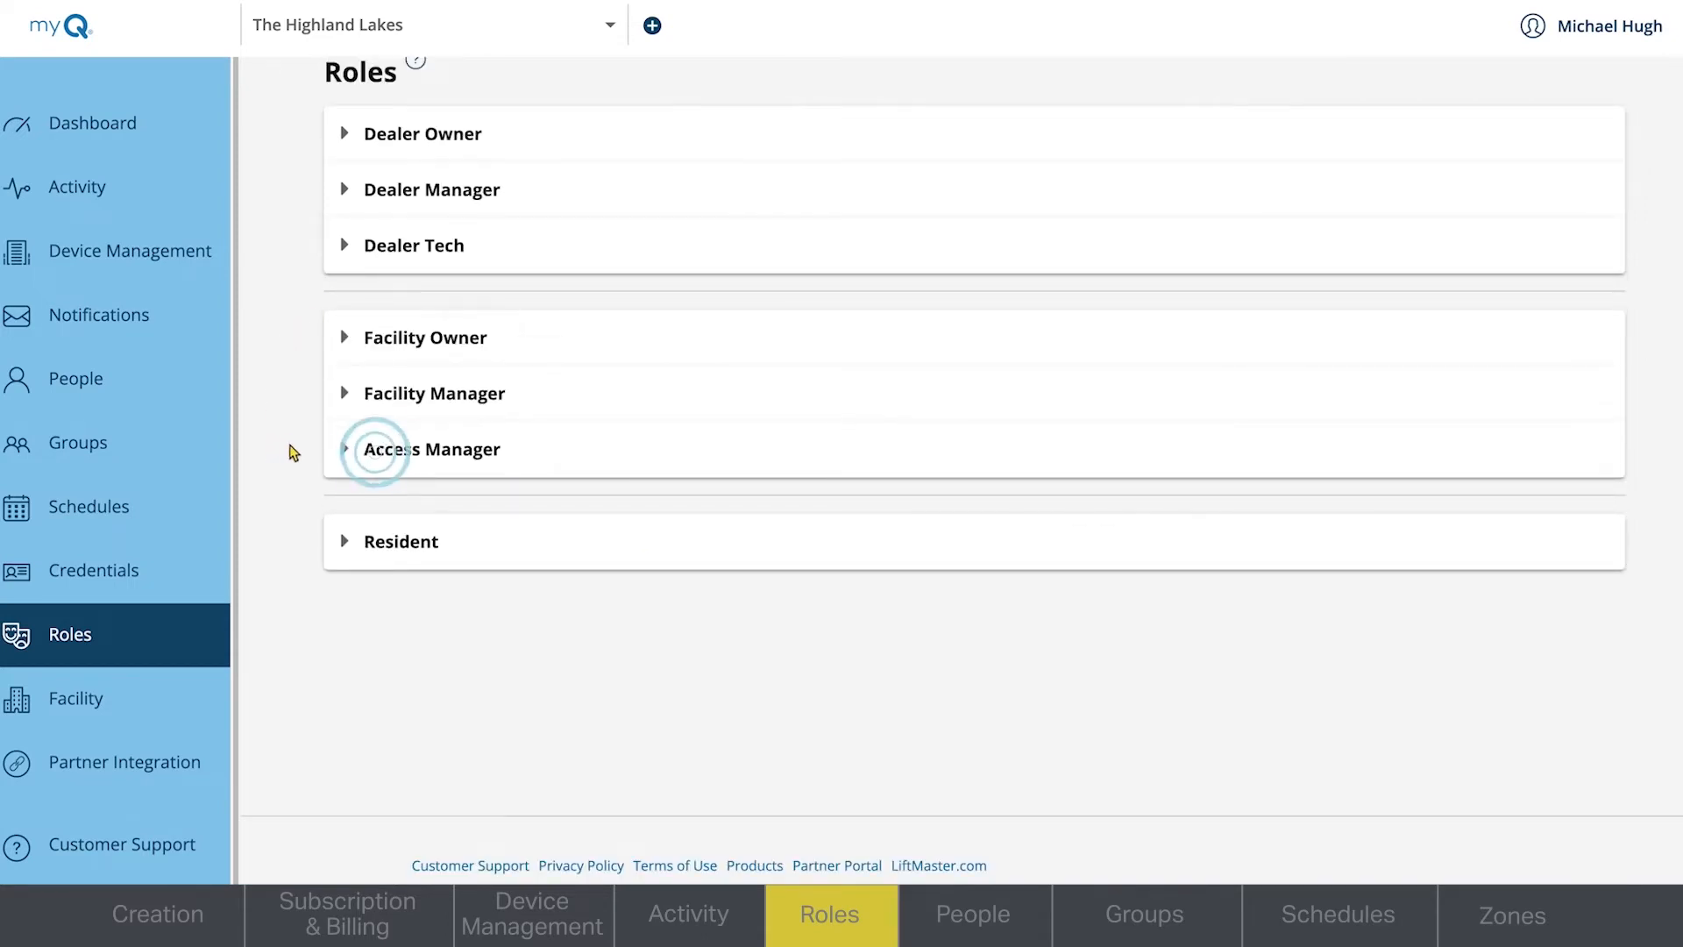
{"action": "left_click", "coordinate": [345, 452]}
{"action": "scroll", "coordinate": [301, 515], "scroll_direction": "down", "scroll_amount": 2}
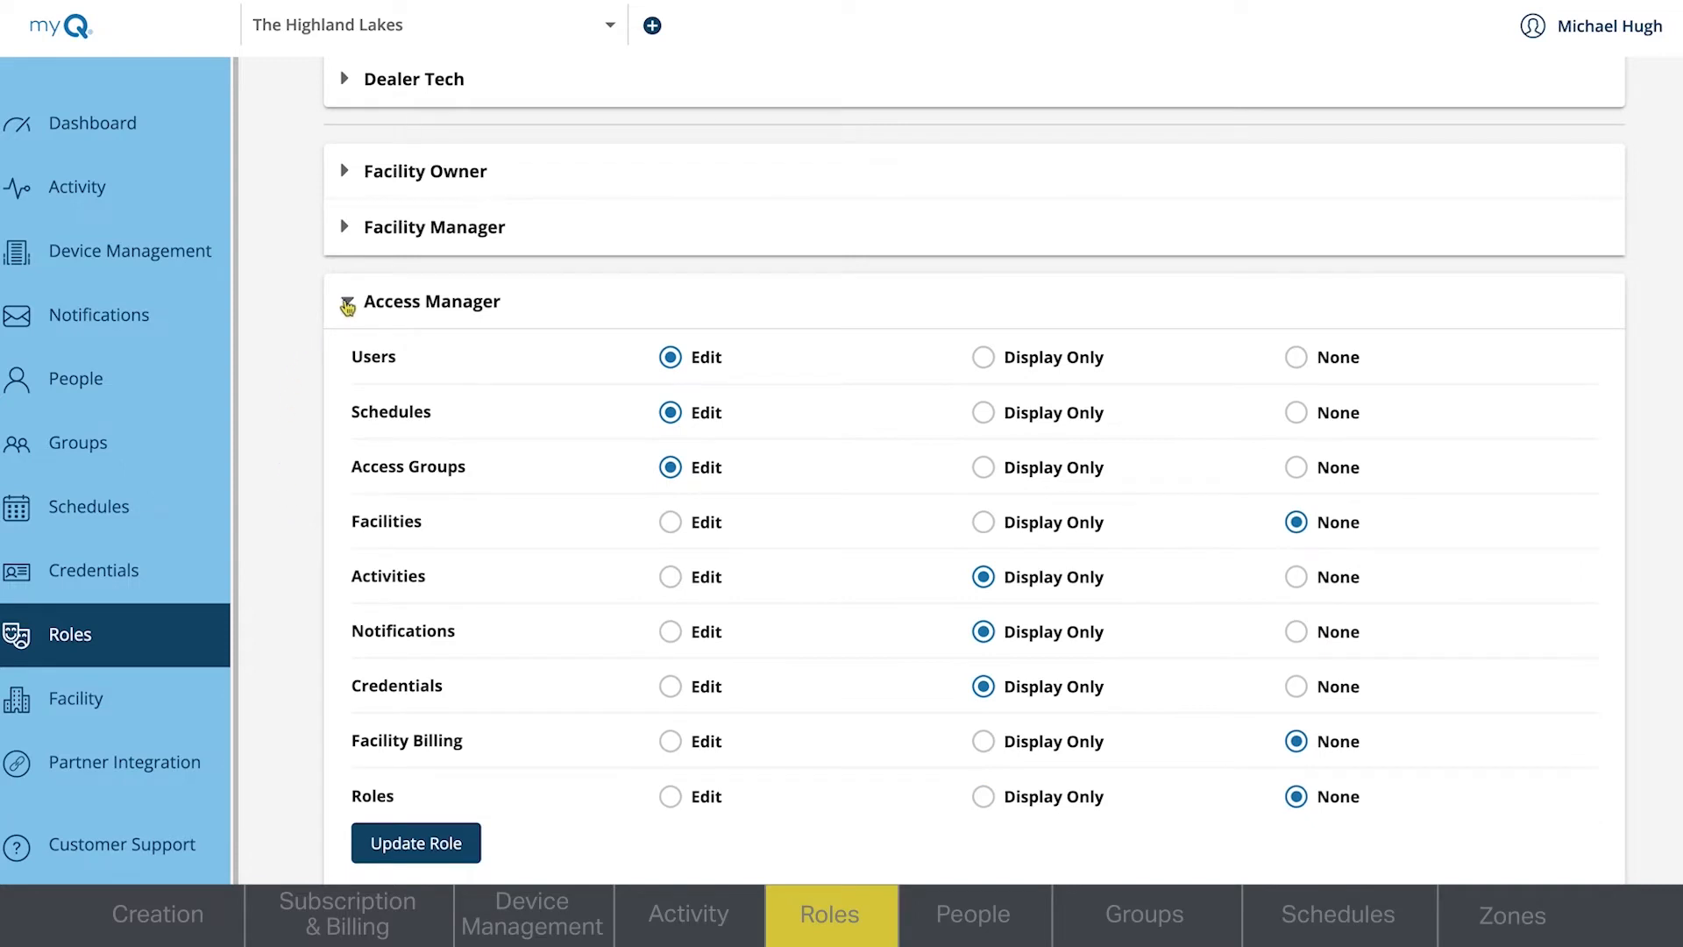
{"action": "left_click", "coordinate": [347, 302]}
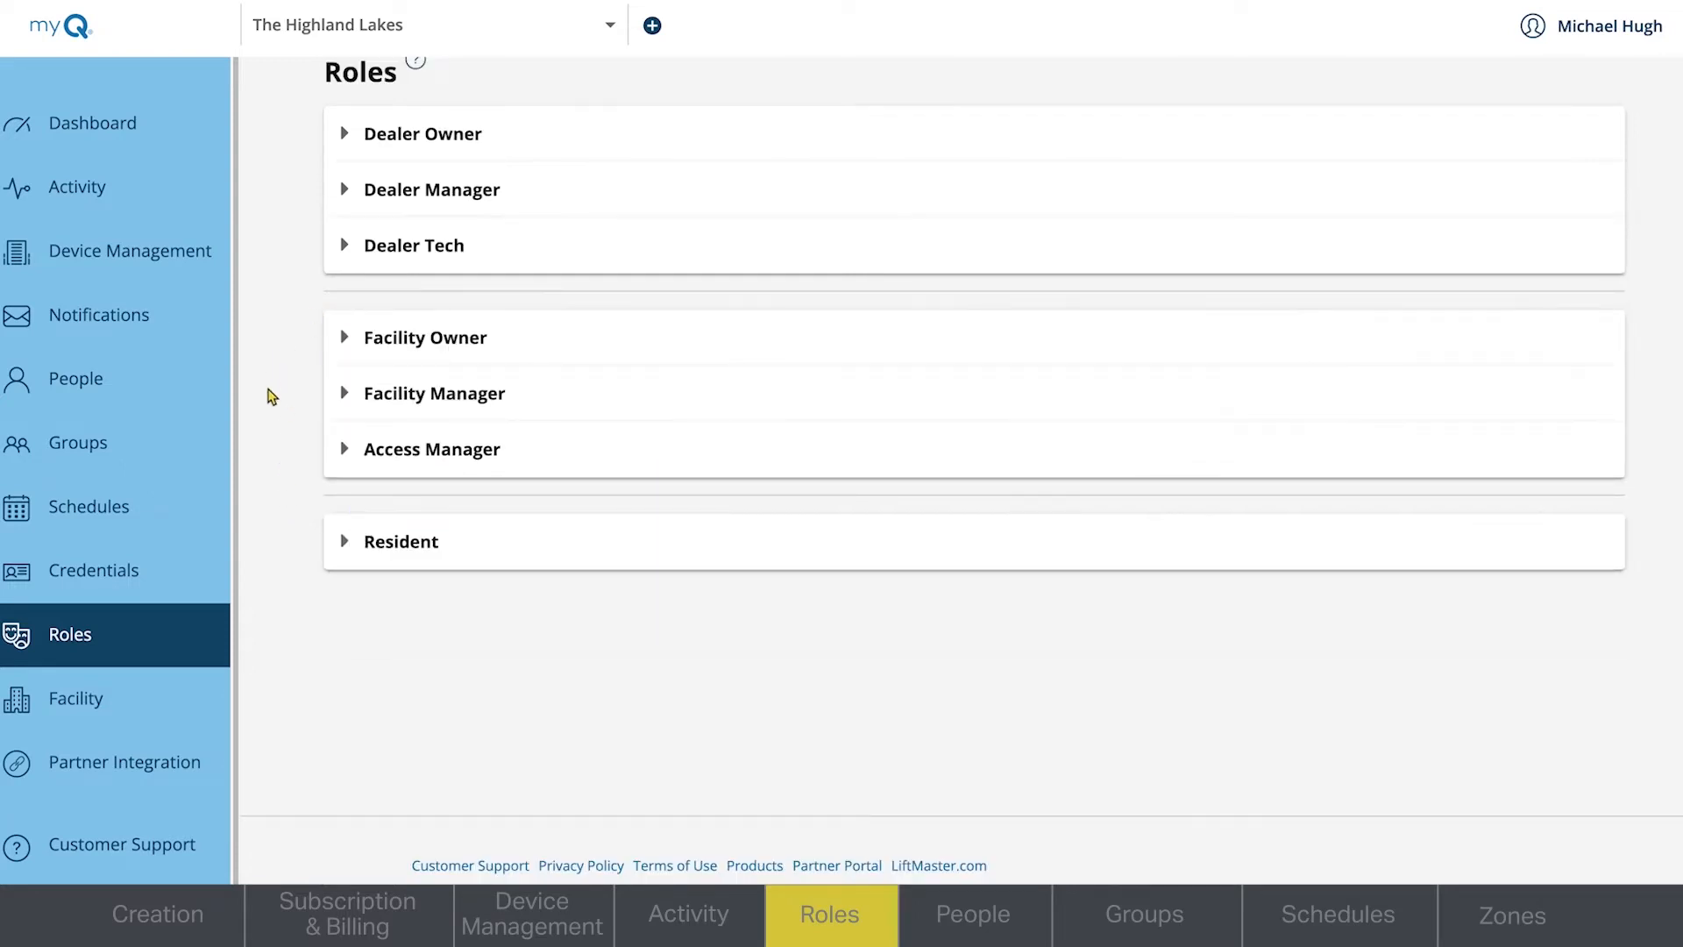
{"action": "left_click", "coordinate": [346, 542]}
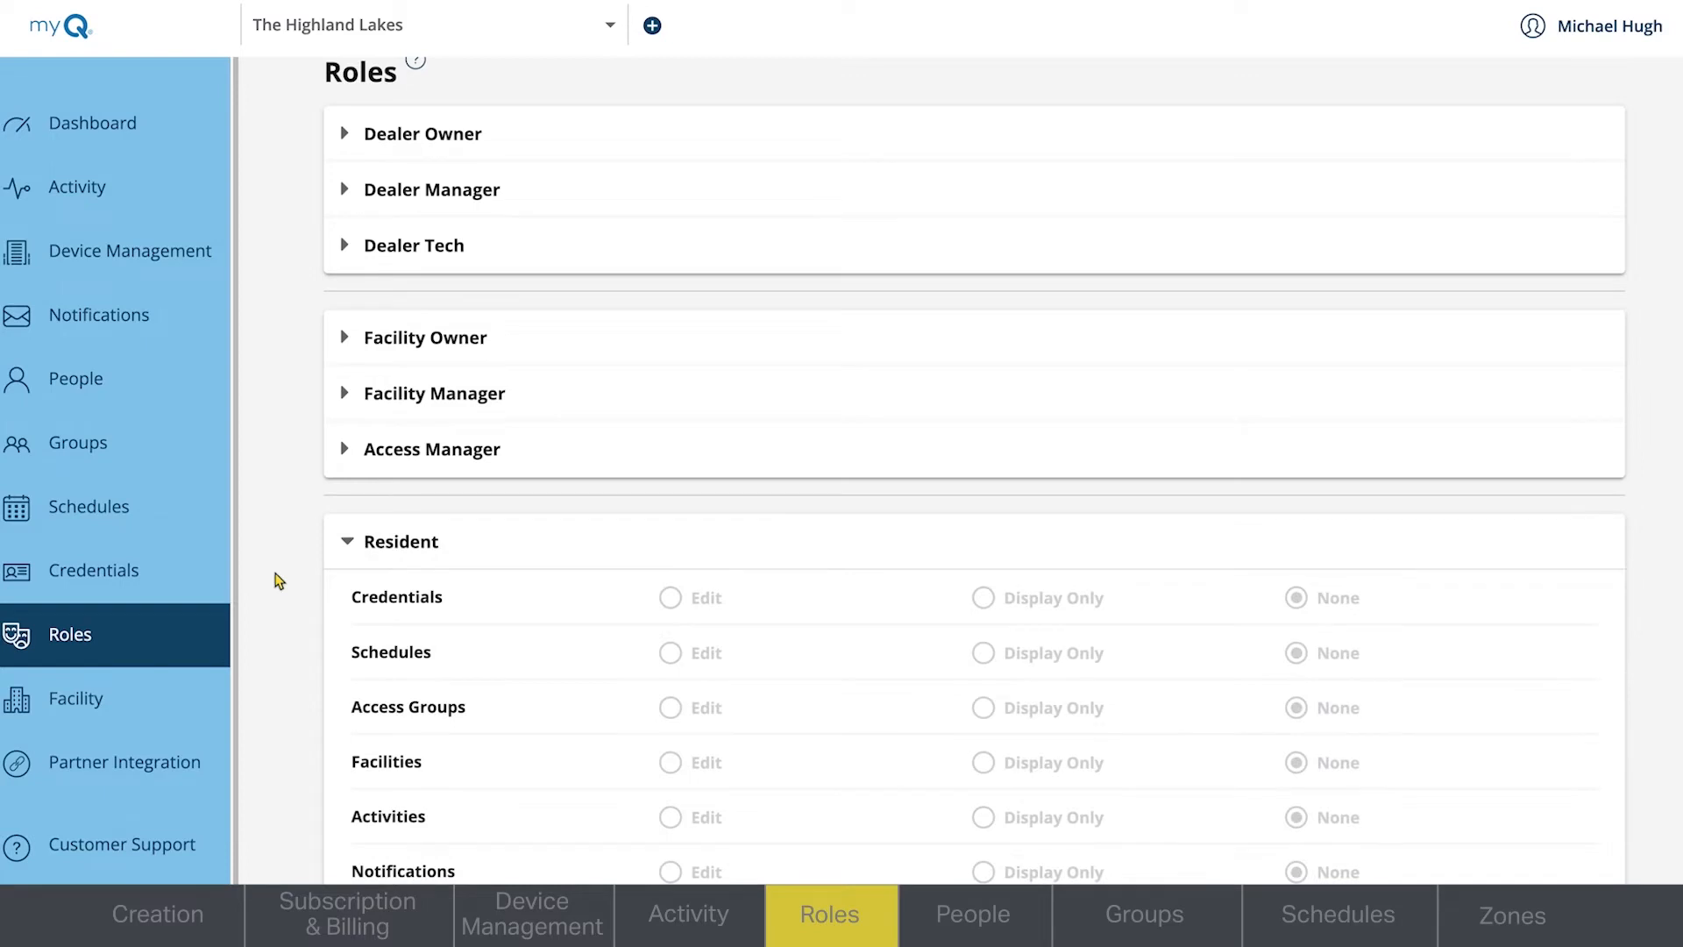
{"action": "scroll", "coordinate": [276, 579], "scroll_direction": "down", "scroll_amount": 2}
{"action": "scroll", "coordinate": [279, 581], "scroll_direction": "down", "scroll_amount": 1}
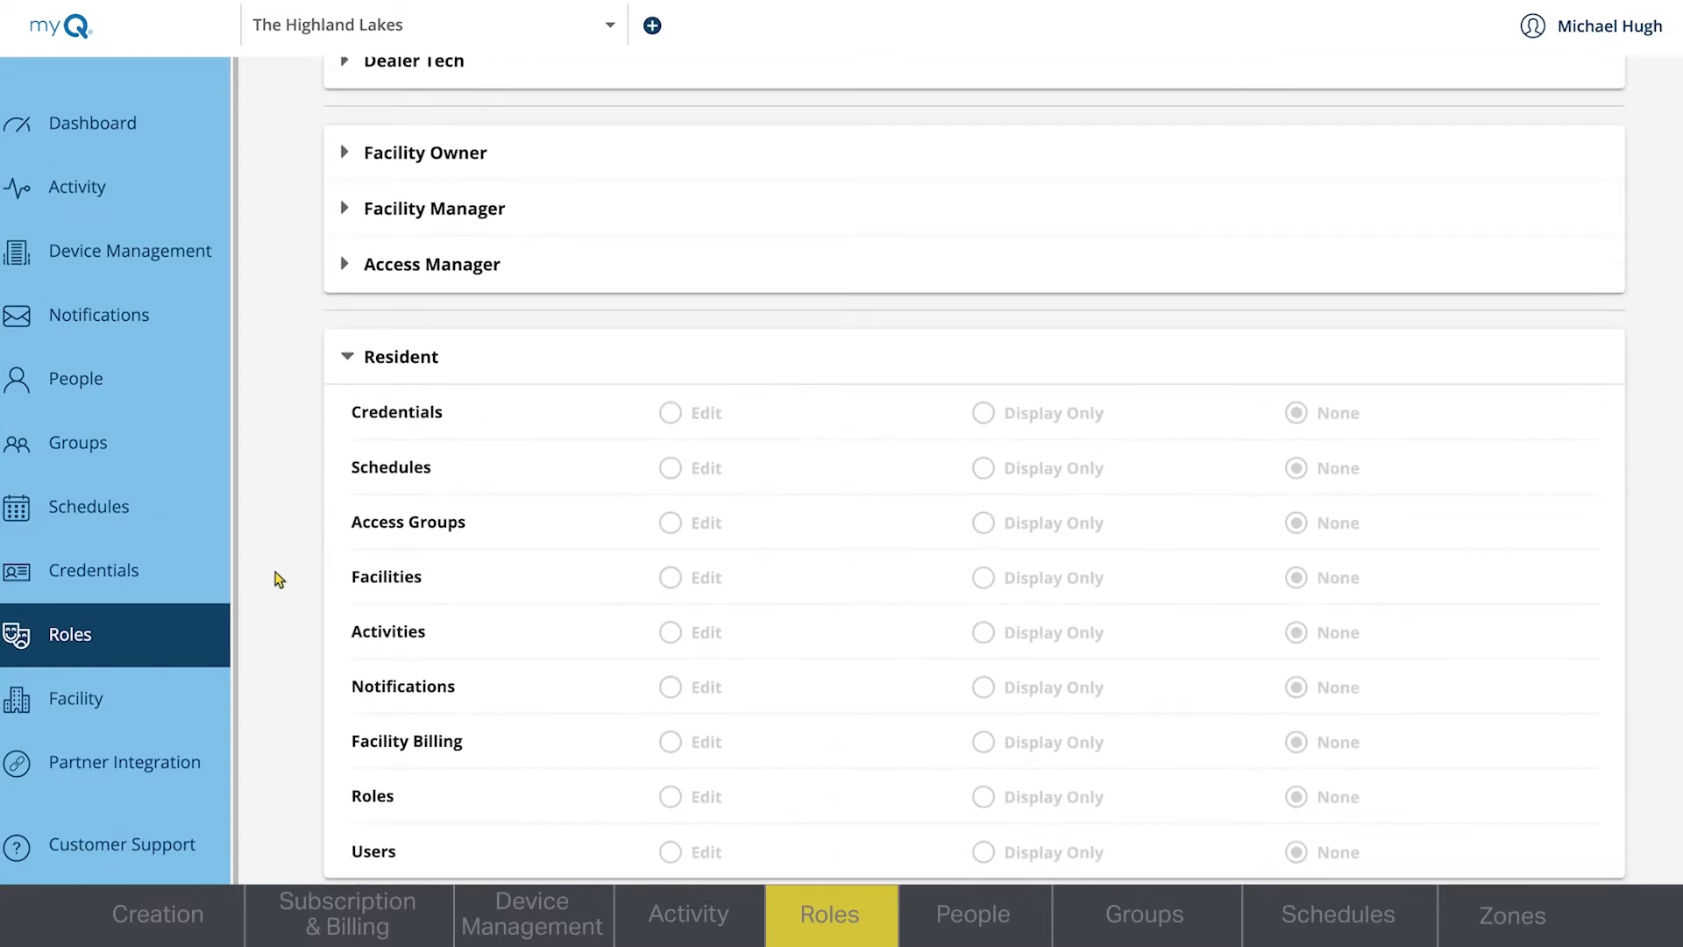
{"action": "left_click", "coordinate": [349, 358]}
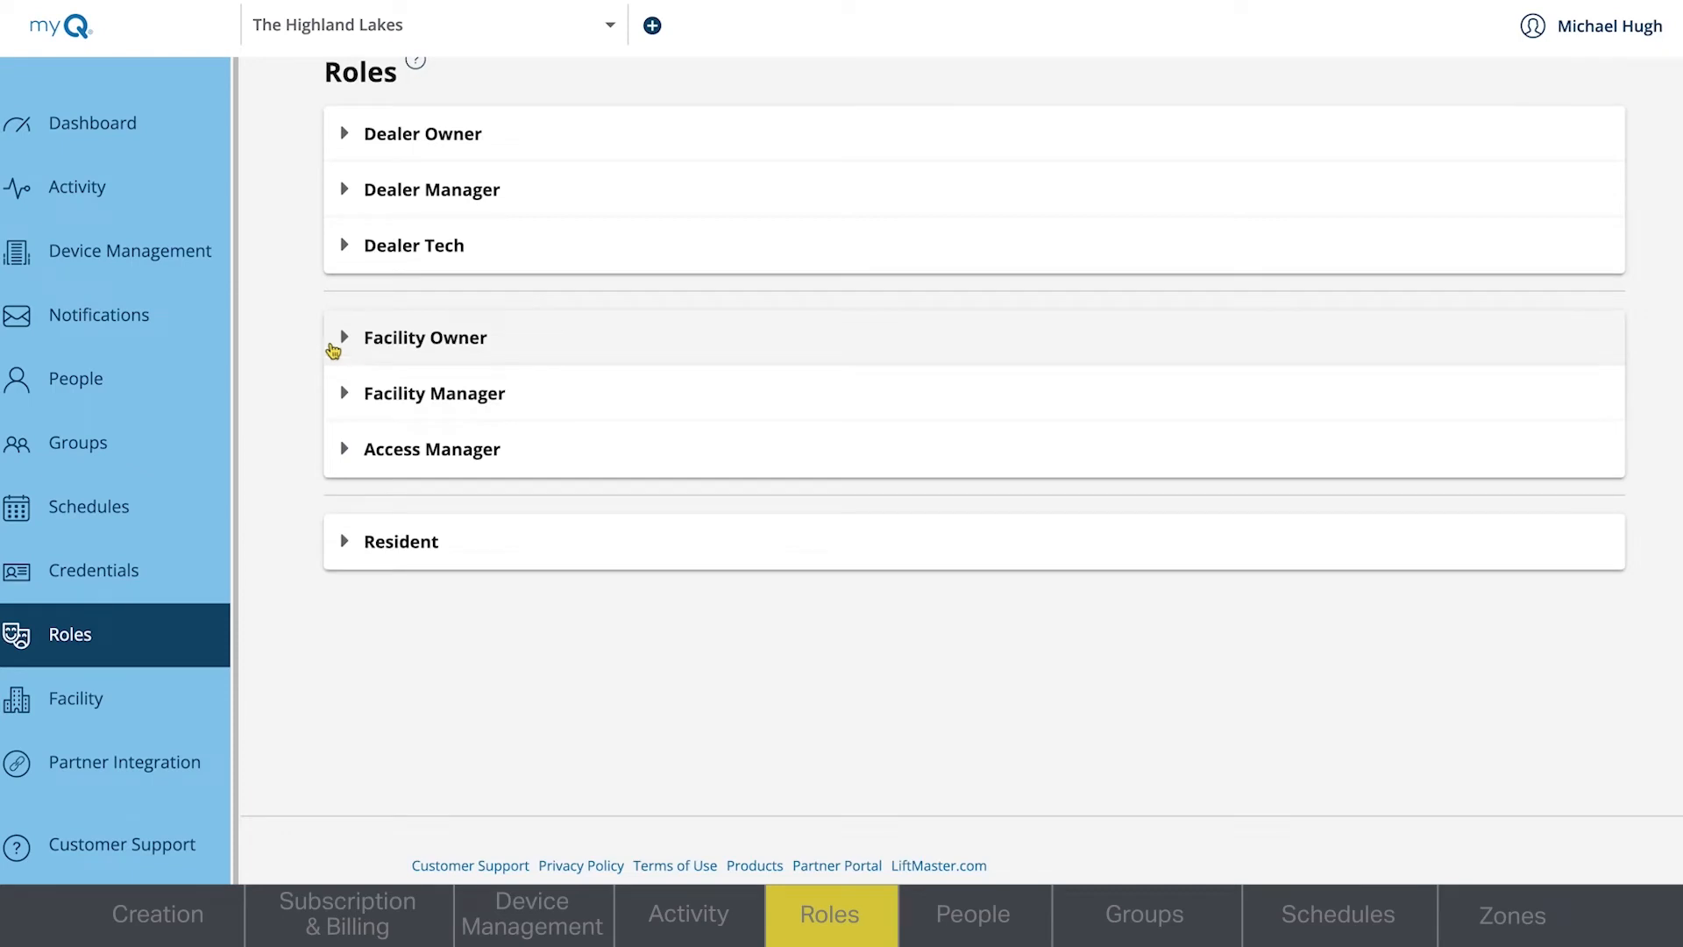
- Set the Facility Manager's Facility Billing permission to Edit and update the role
{"action": "left_click", "coordinate": [348, 394]}
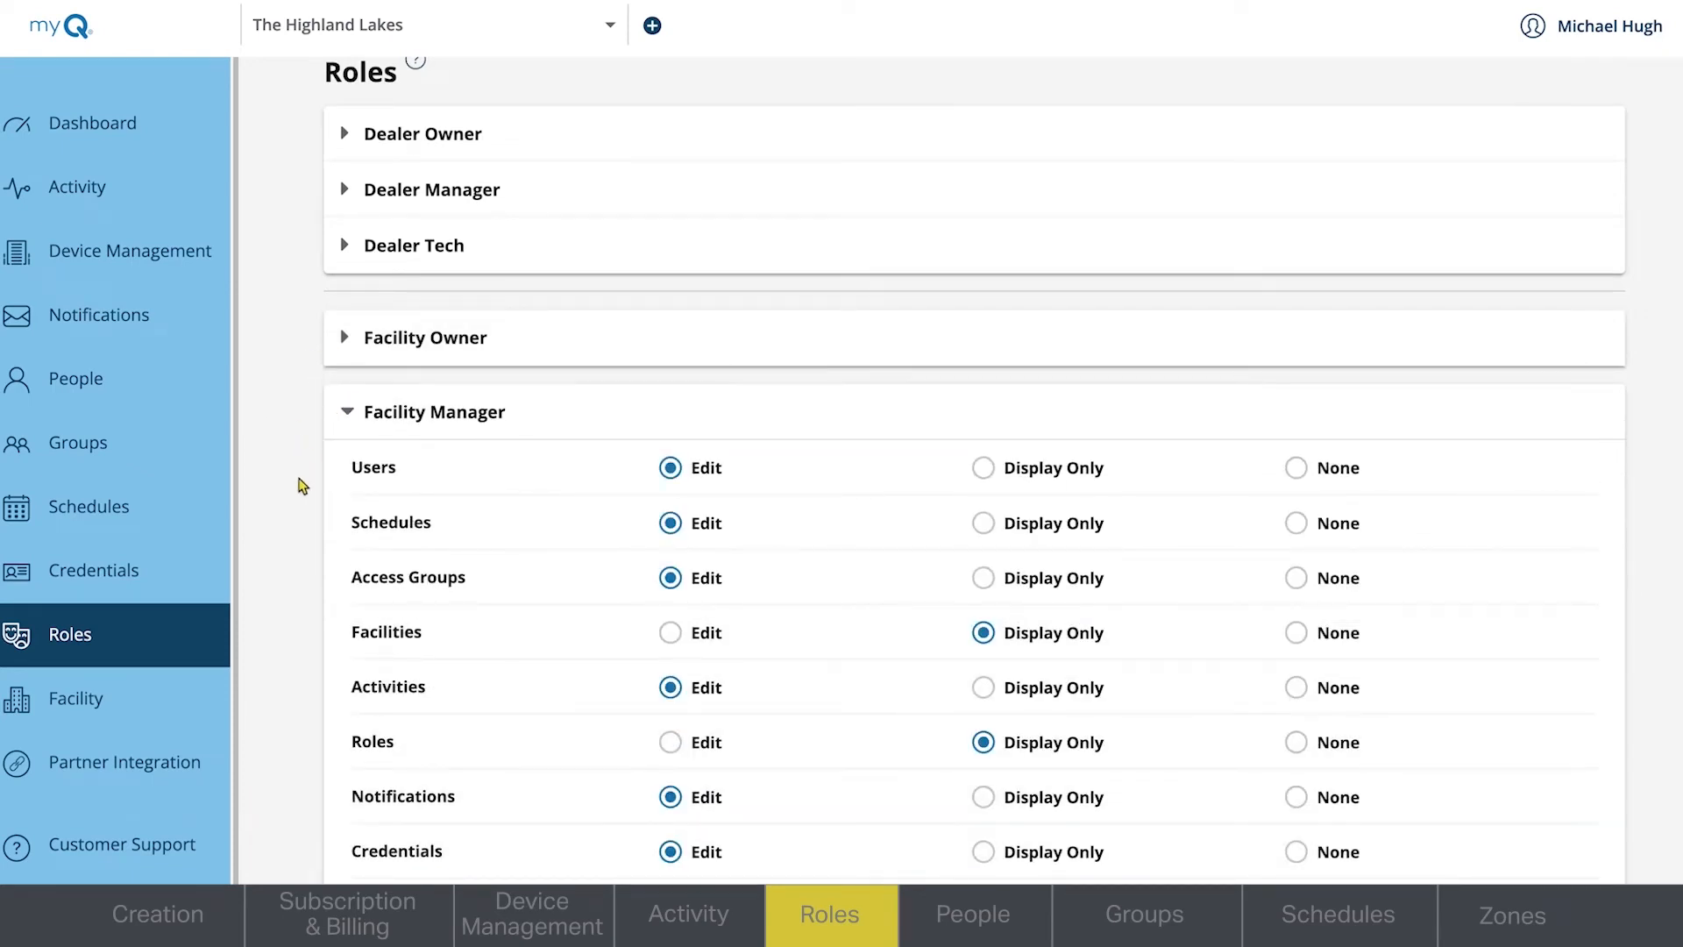
{"action": "scroll", "coordinate": [284, 507], "scroll_direction": "down", "scroll_amount": 1}
{"action": "left_click", "coordinate": [692, 815]}
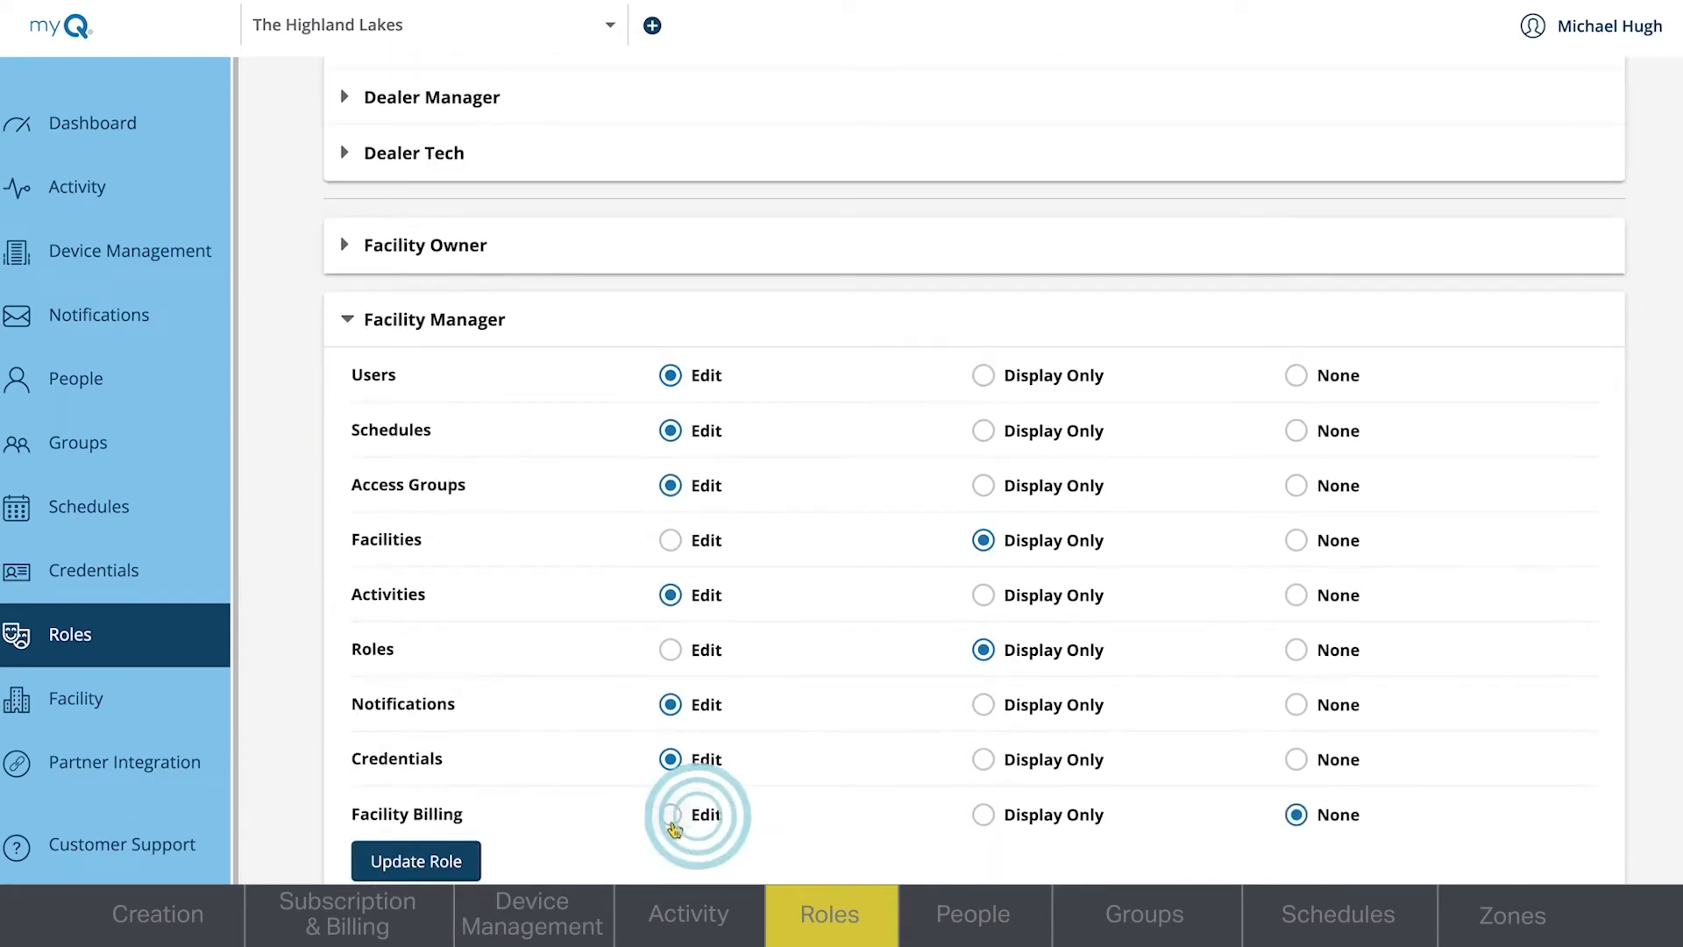
{"action": "left_click", "coordinate": [415, 861]}
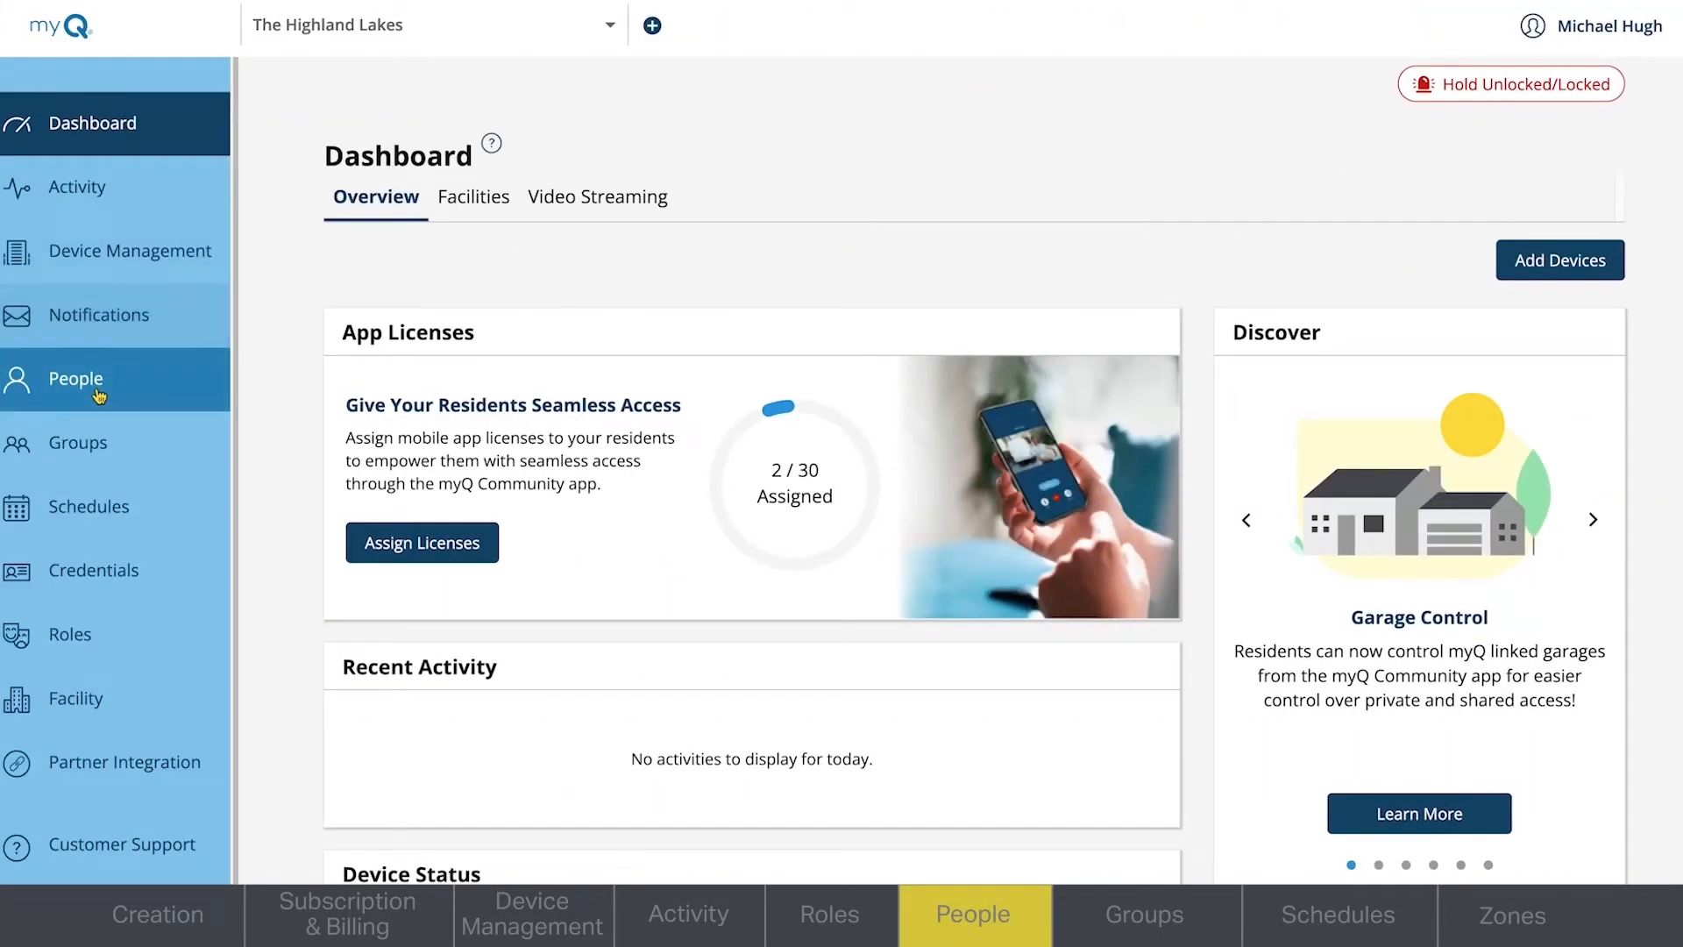
- Start adding a new person to the property and enter the person's first and last name
{"action": "left_click", "coordinate": [99, 395]}
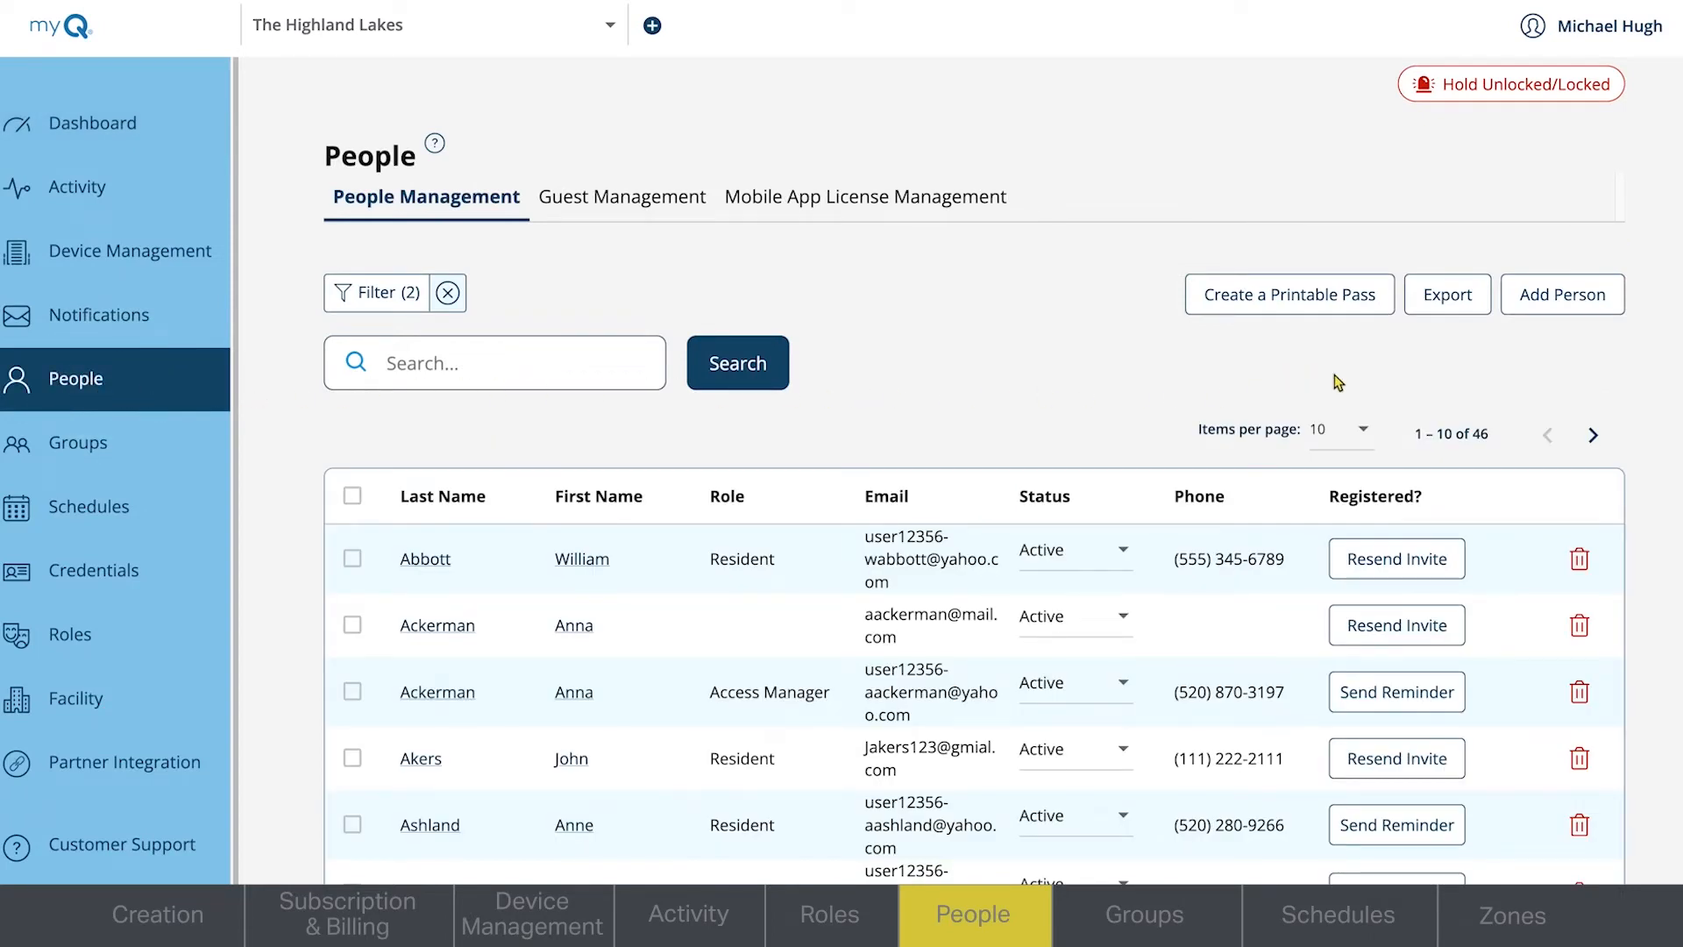
{"action": "left_click", "coordinate": [1557, 314]}
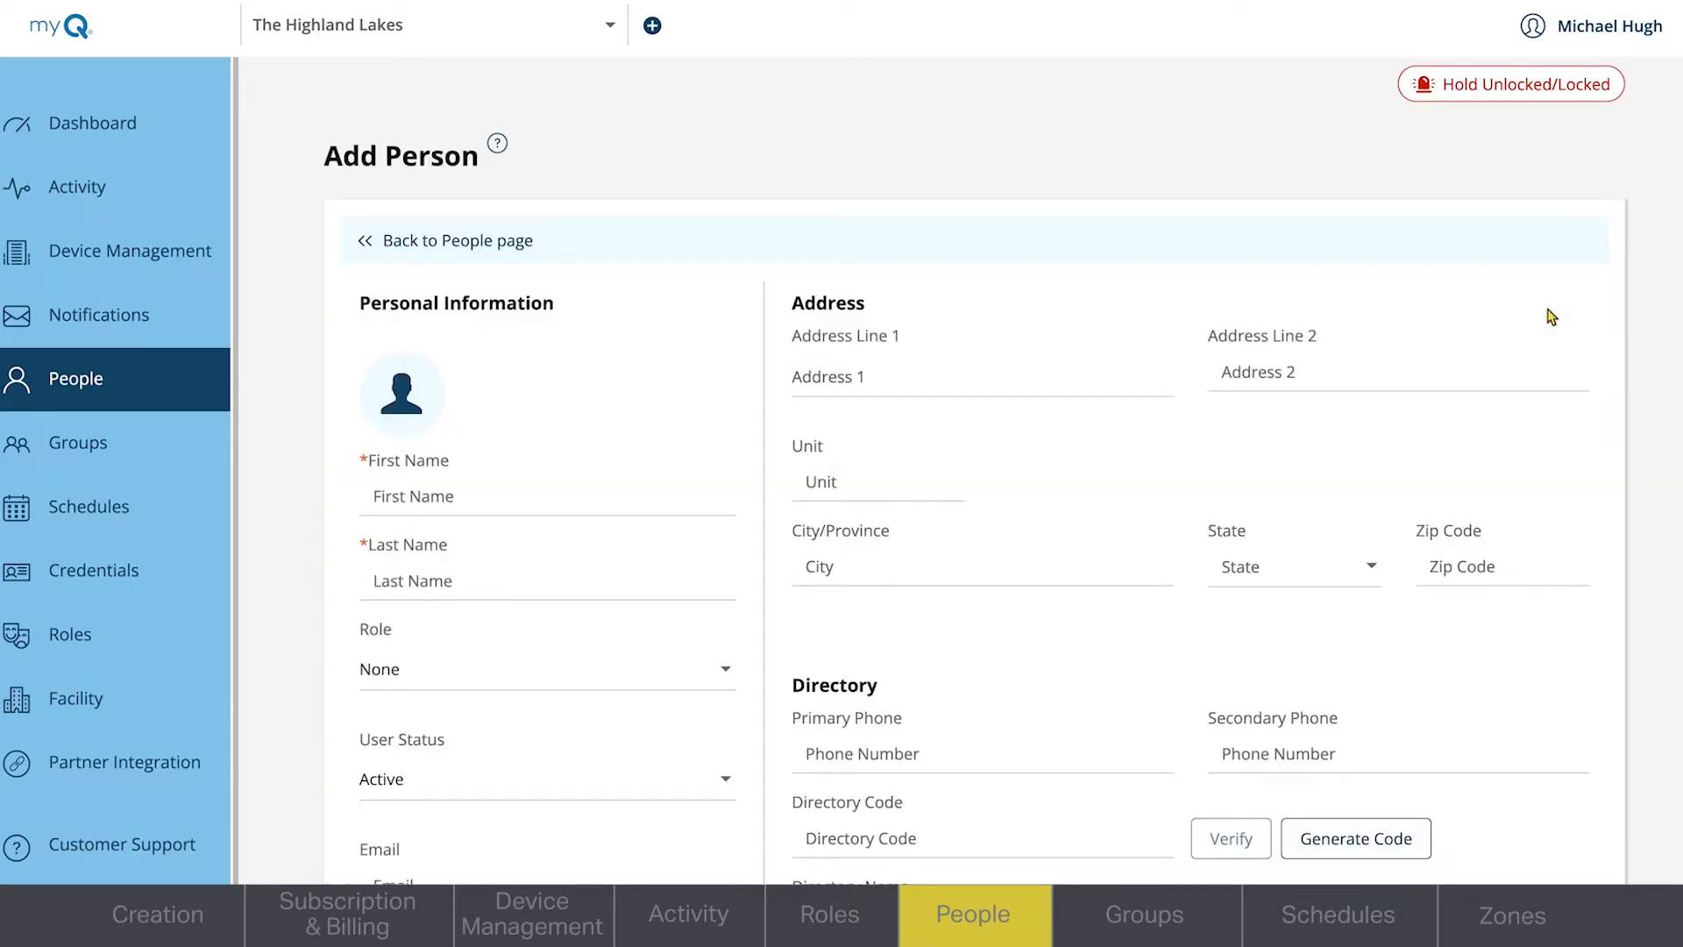
{"action": "scroll", "coordinate": [976, 470], "scroll_direction": "down", "scroll_amount": 2}
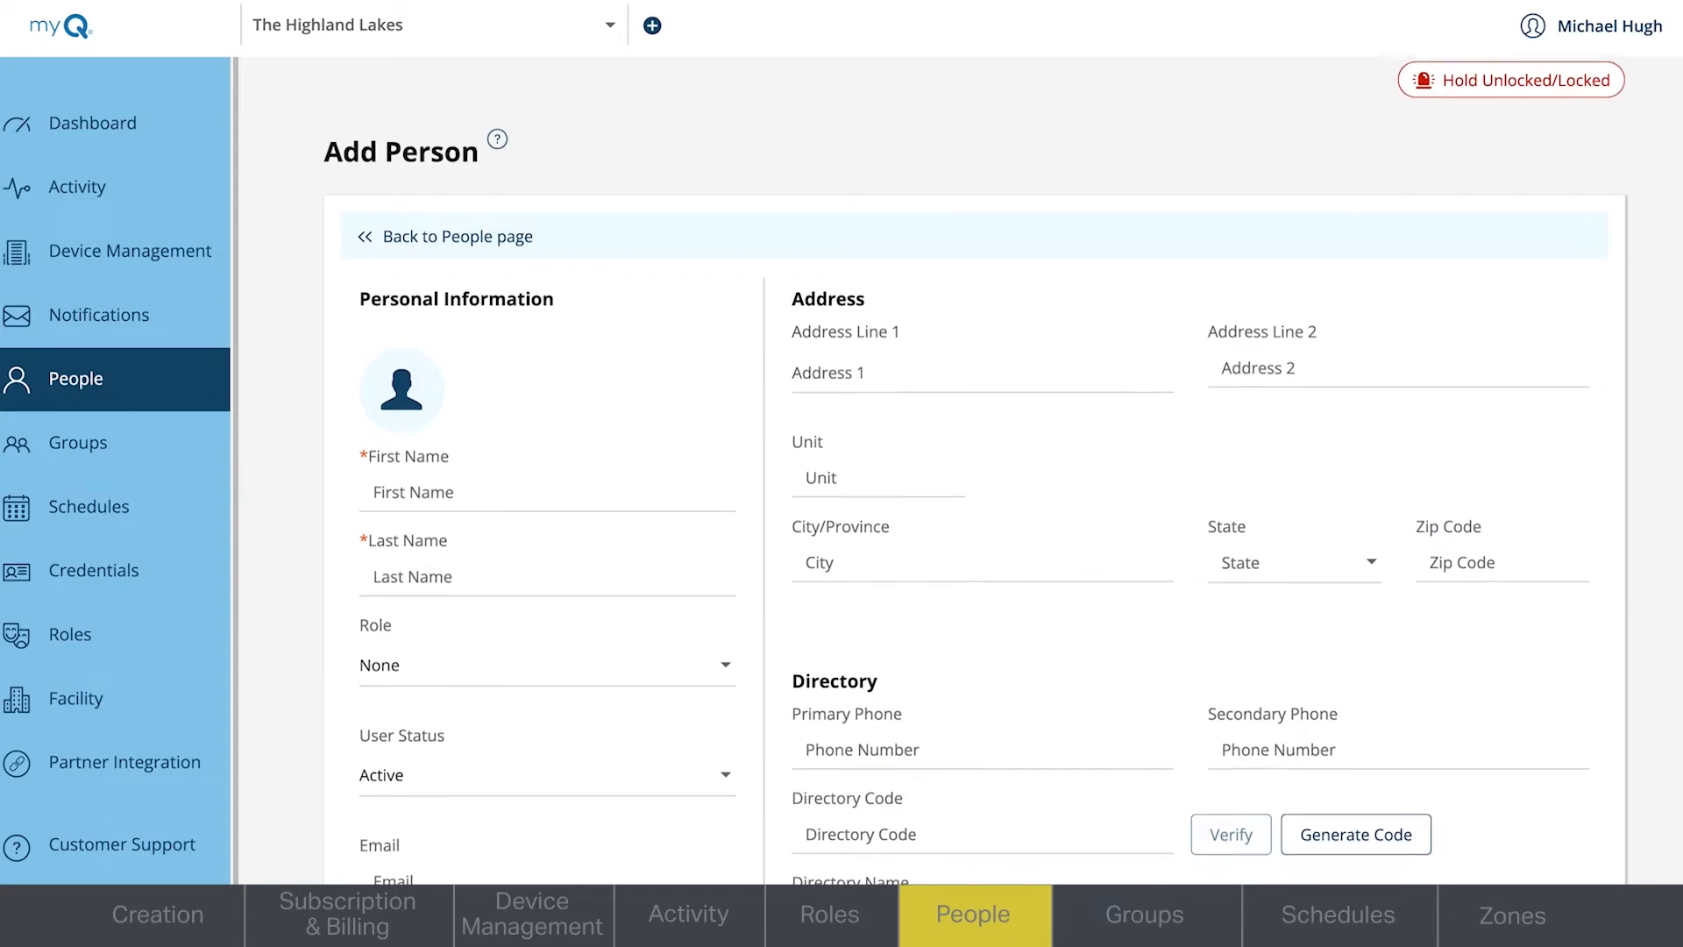
{"action": "scroll", "coordinate": [975, 471], "scroll_direction": "down", "scroll_amount": 1}
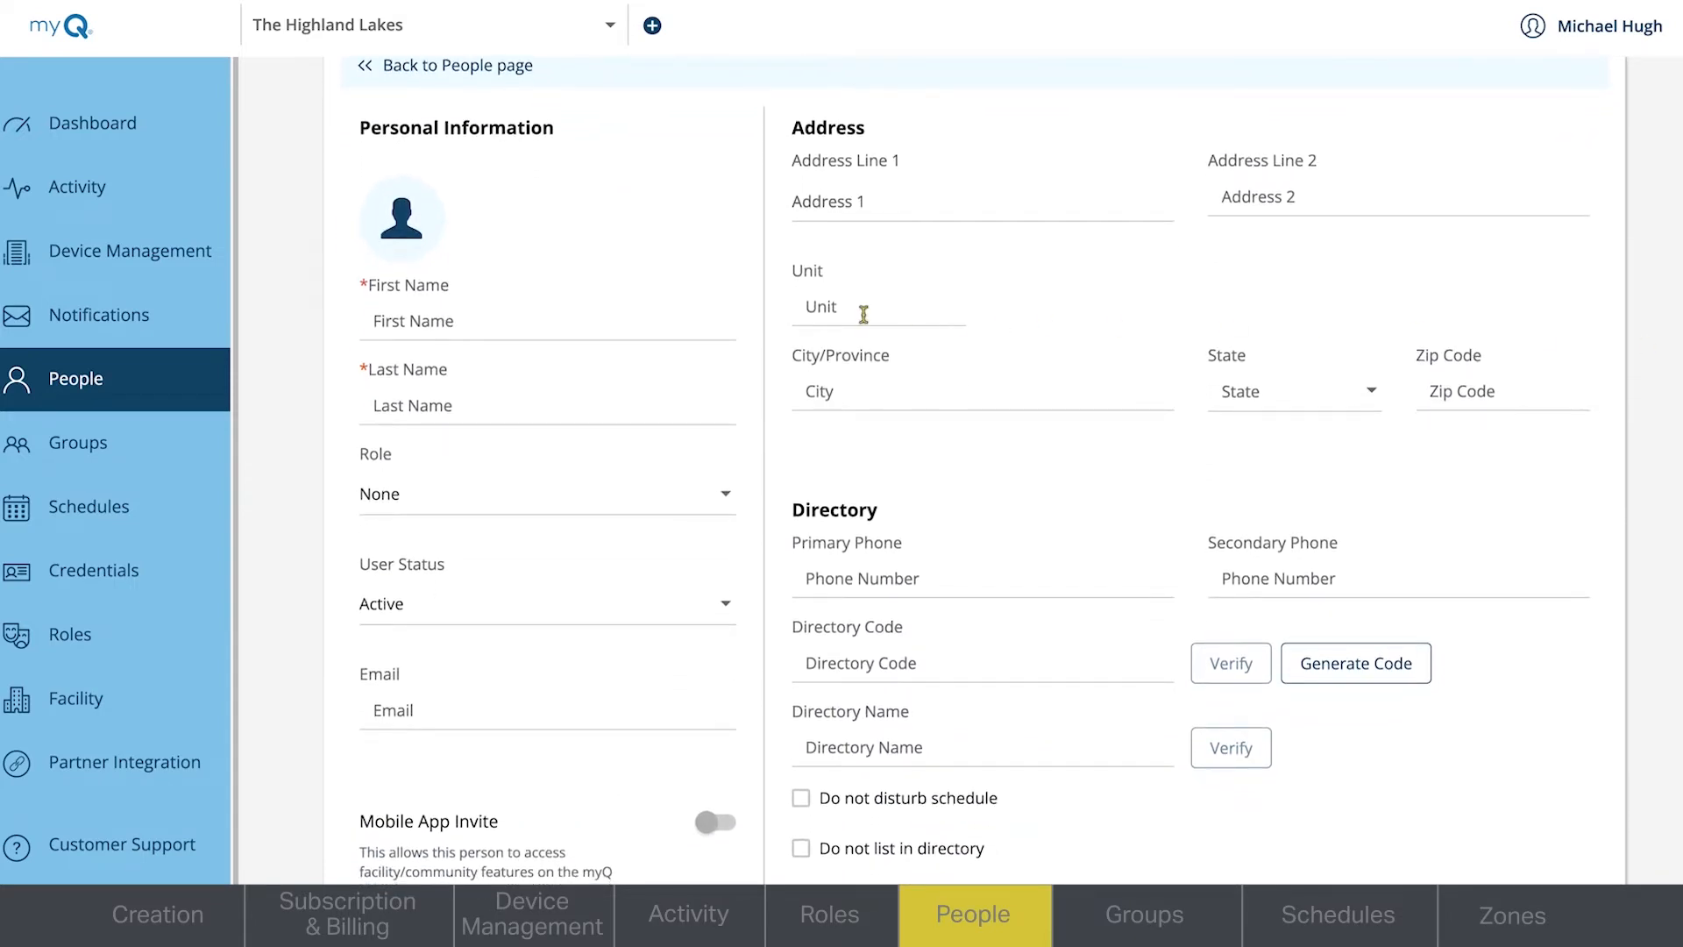
{"action": "left_click", "coordinate": [664, 317]}
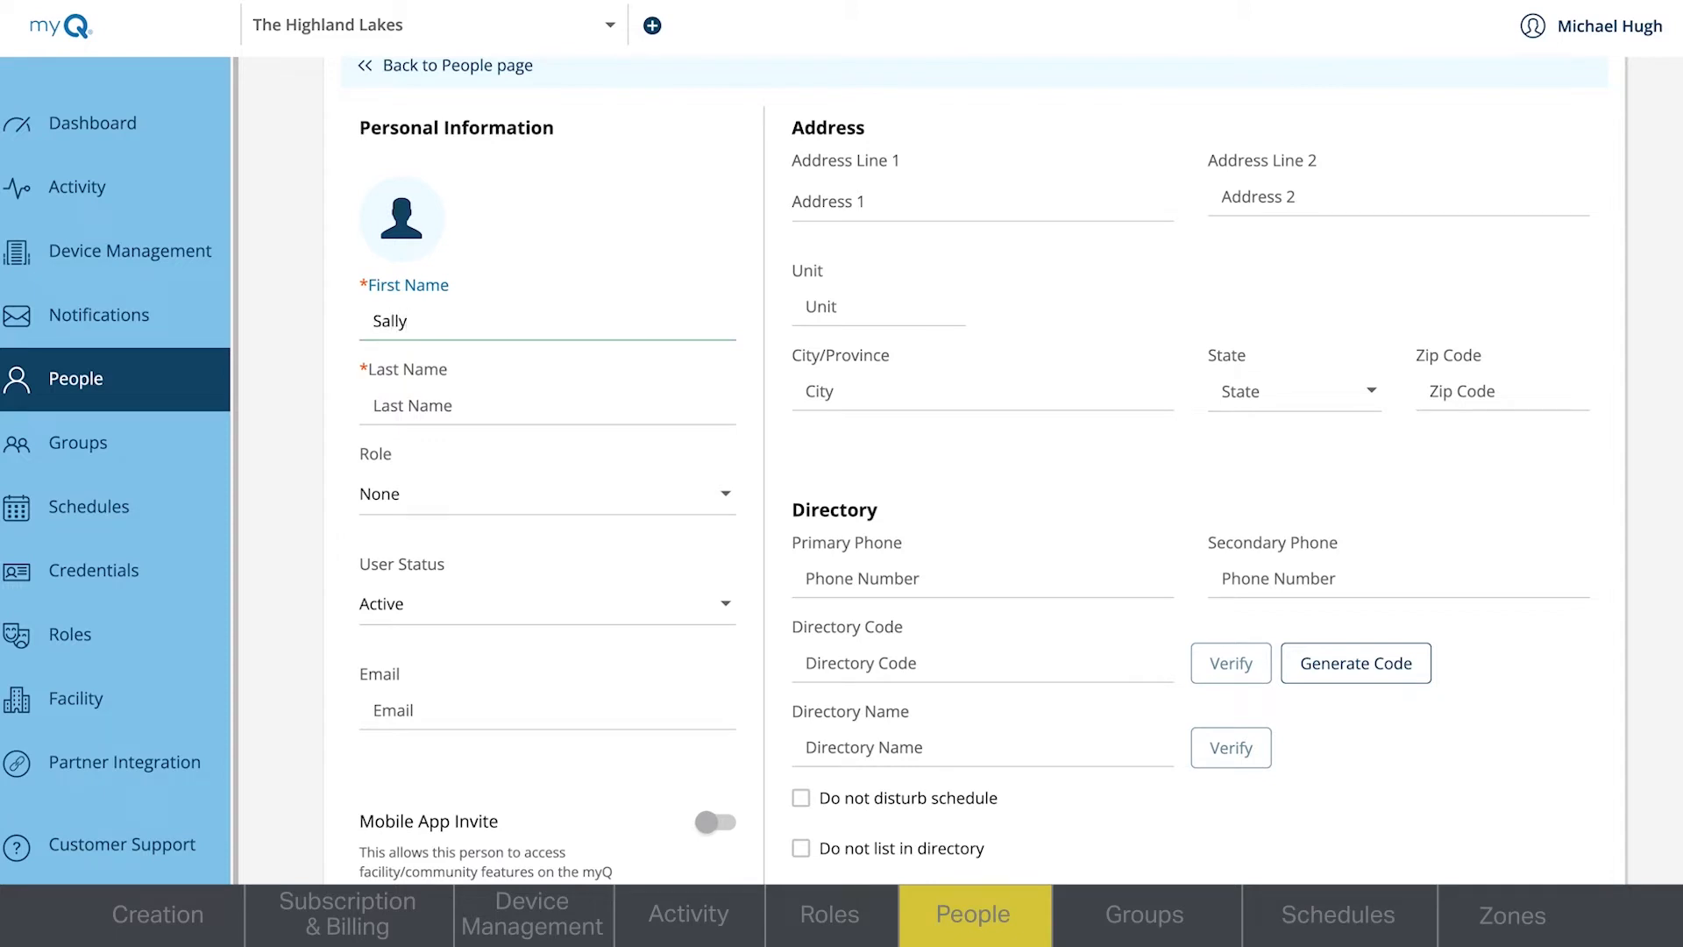
{"action": "key", "text": "Tab"}
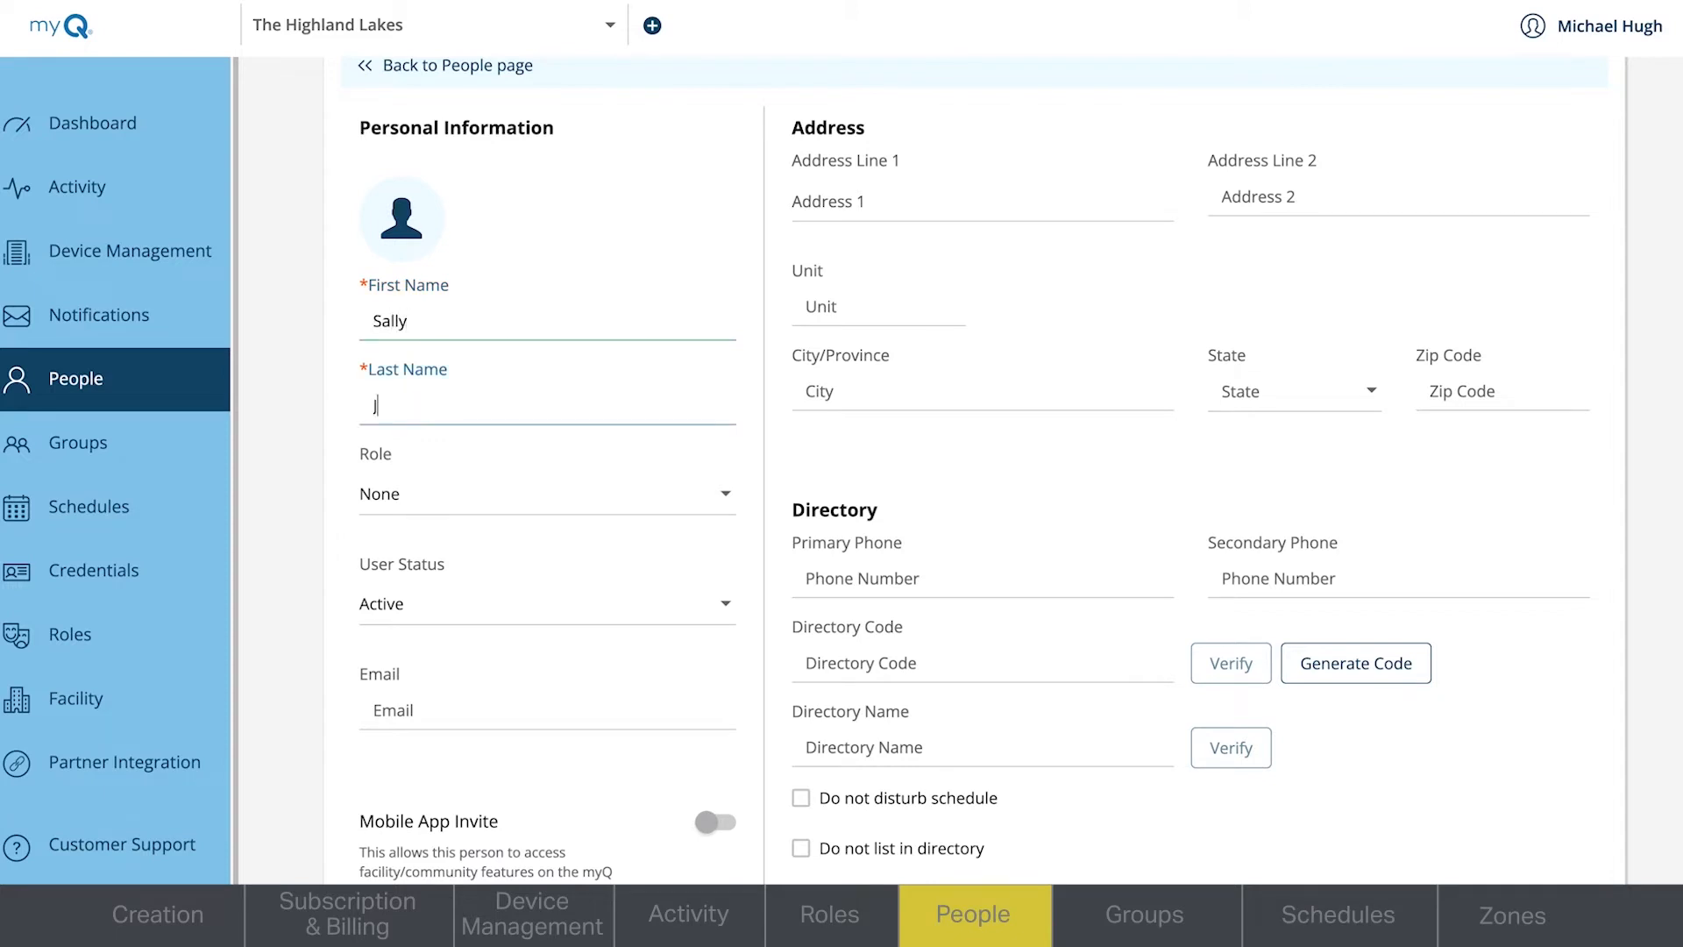
- Assign the new person the Facility Manager role, enter the e-mail address and enable the Web Portal Access Invite
{"action": "left_click", "coordinate": [739, 503]}
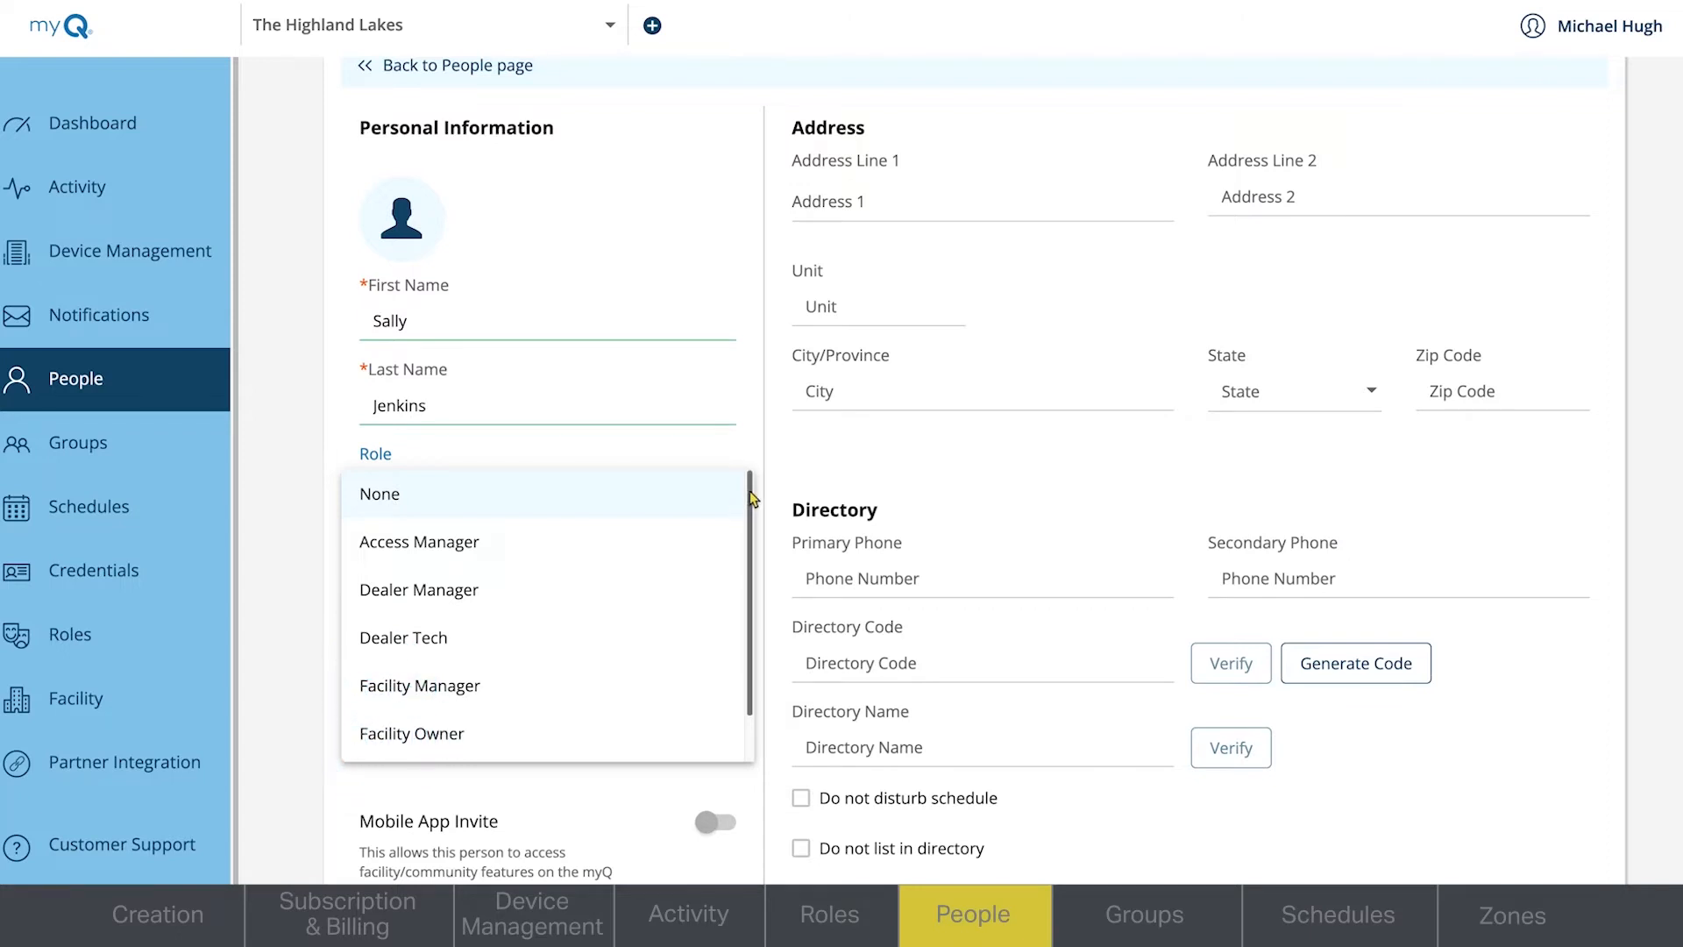
{"action": "left_click_drag", "start_coordinate": [750, 492], "coordinate": [753, 543]}
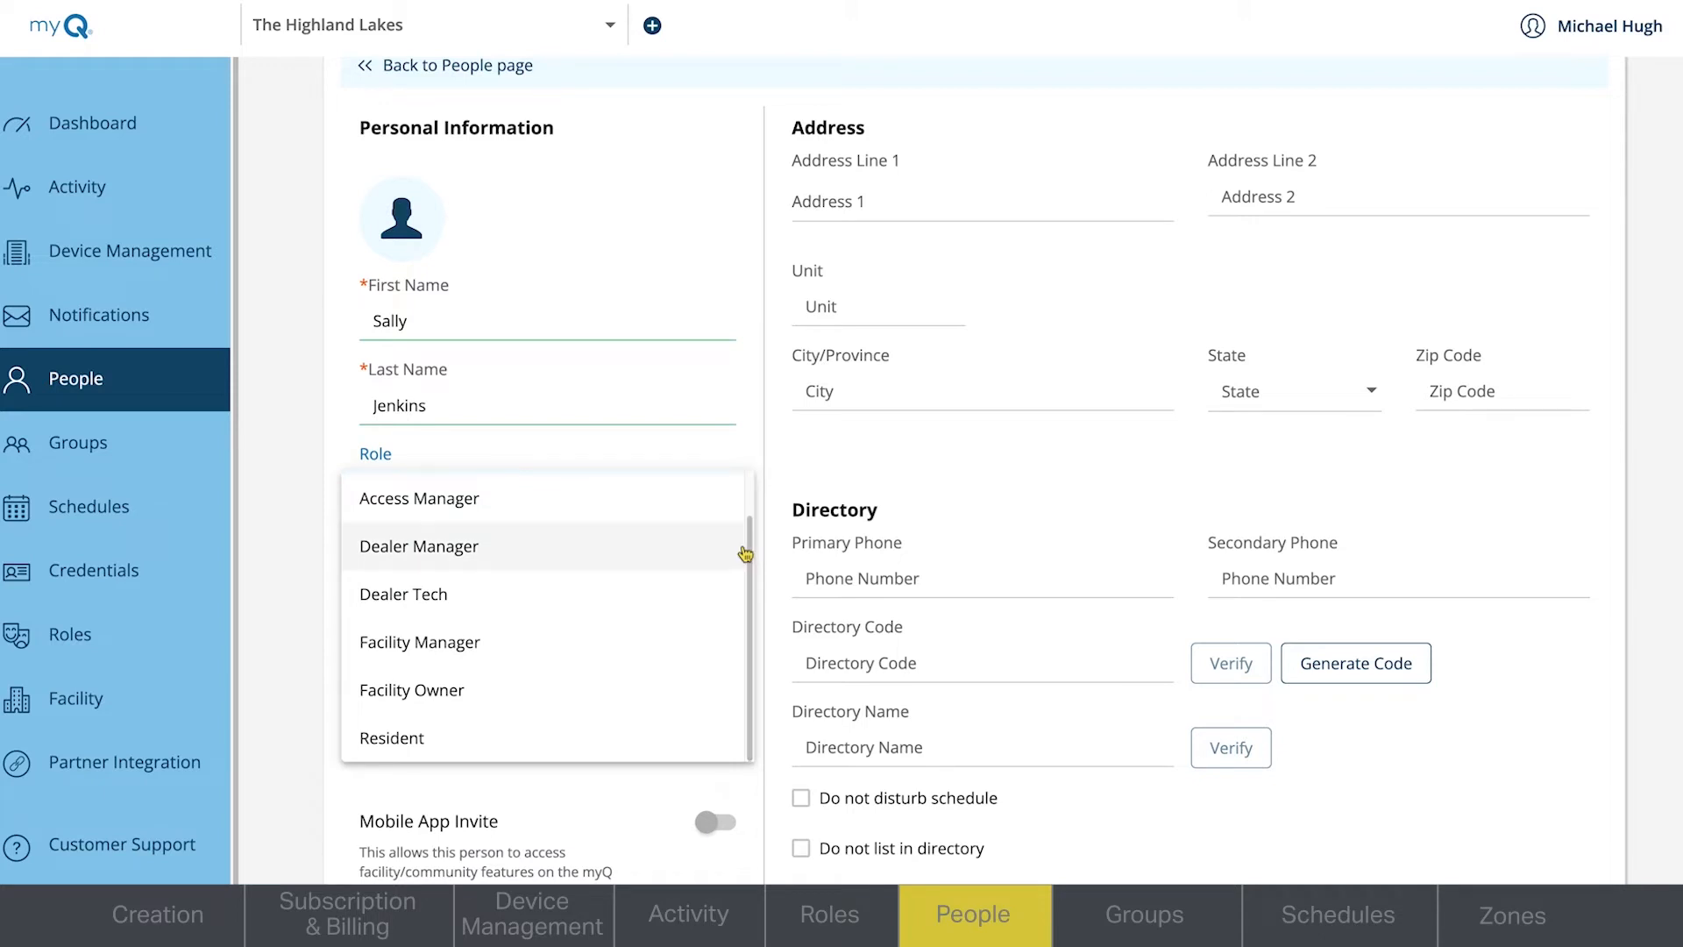
{"action": "left_click", "coordinate": [631, 661]}
{"action": "left_click", "coordinate": [571, 719]}
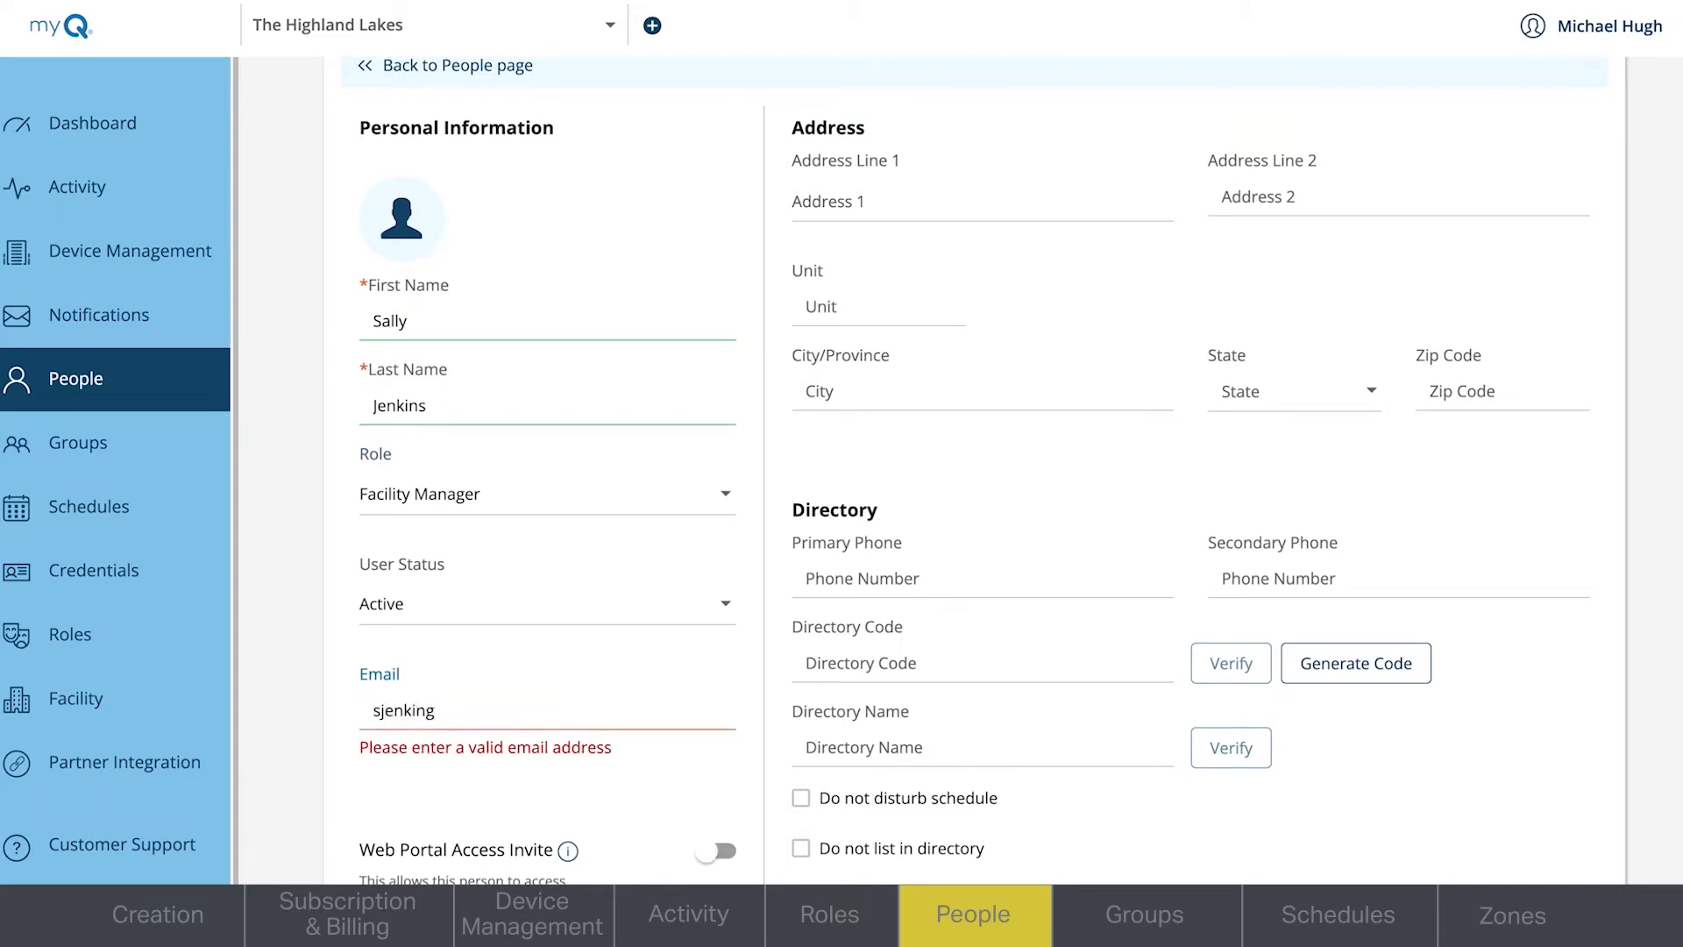
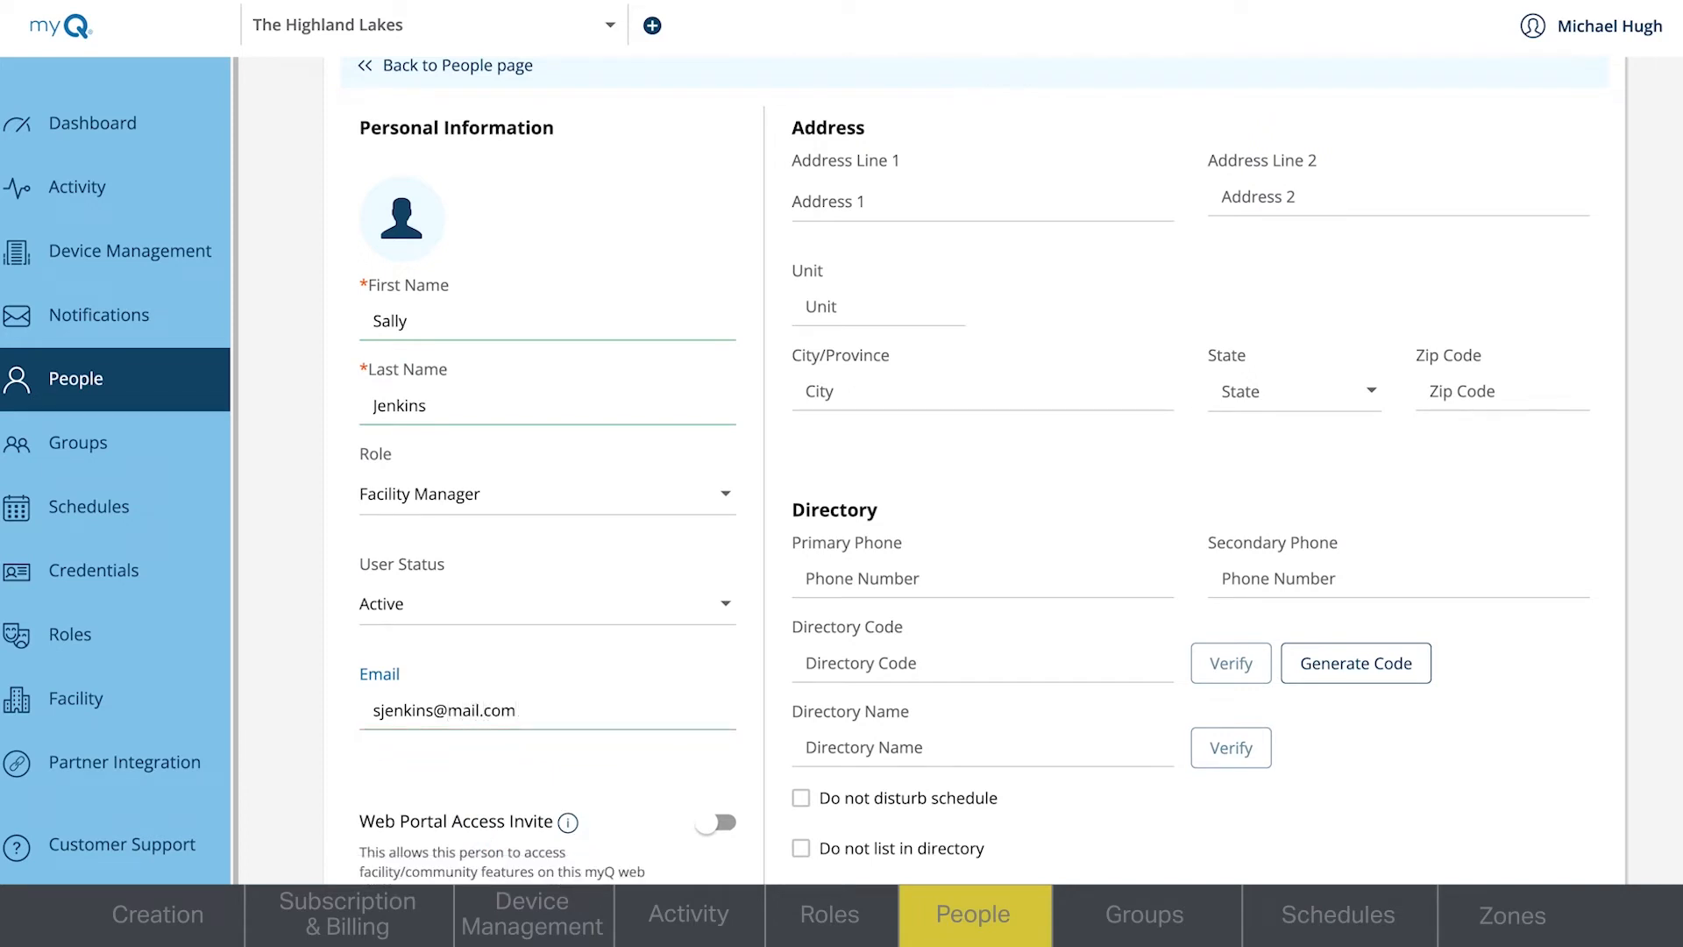
{"action": "left_click", "coordinate": [708, 826]}
- Fill in the facility manager's street address and save the new person
{"action": "scroll", "coordinate": [974, 472], "scroll_direction": "up", "scroll_amount": 1}
{"action": "left_click", "coordinate": [981, 287]}
{"action": "type", "text": "123 American "}
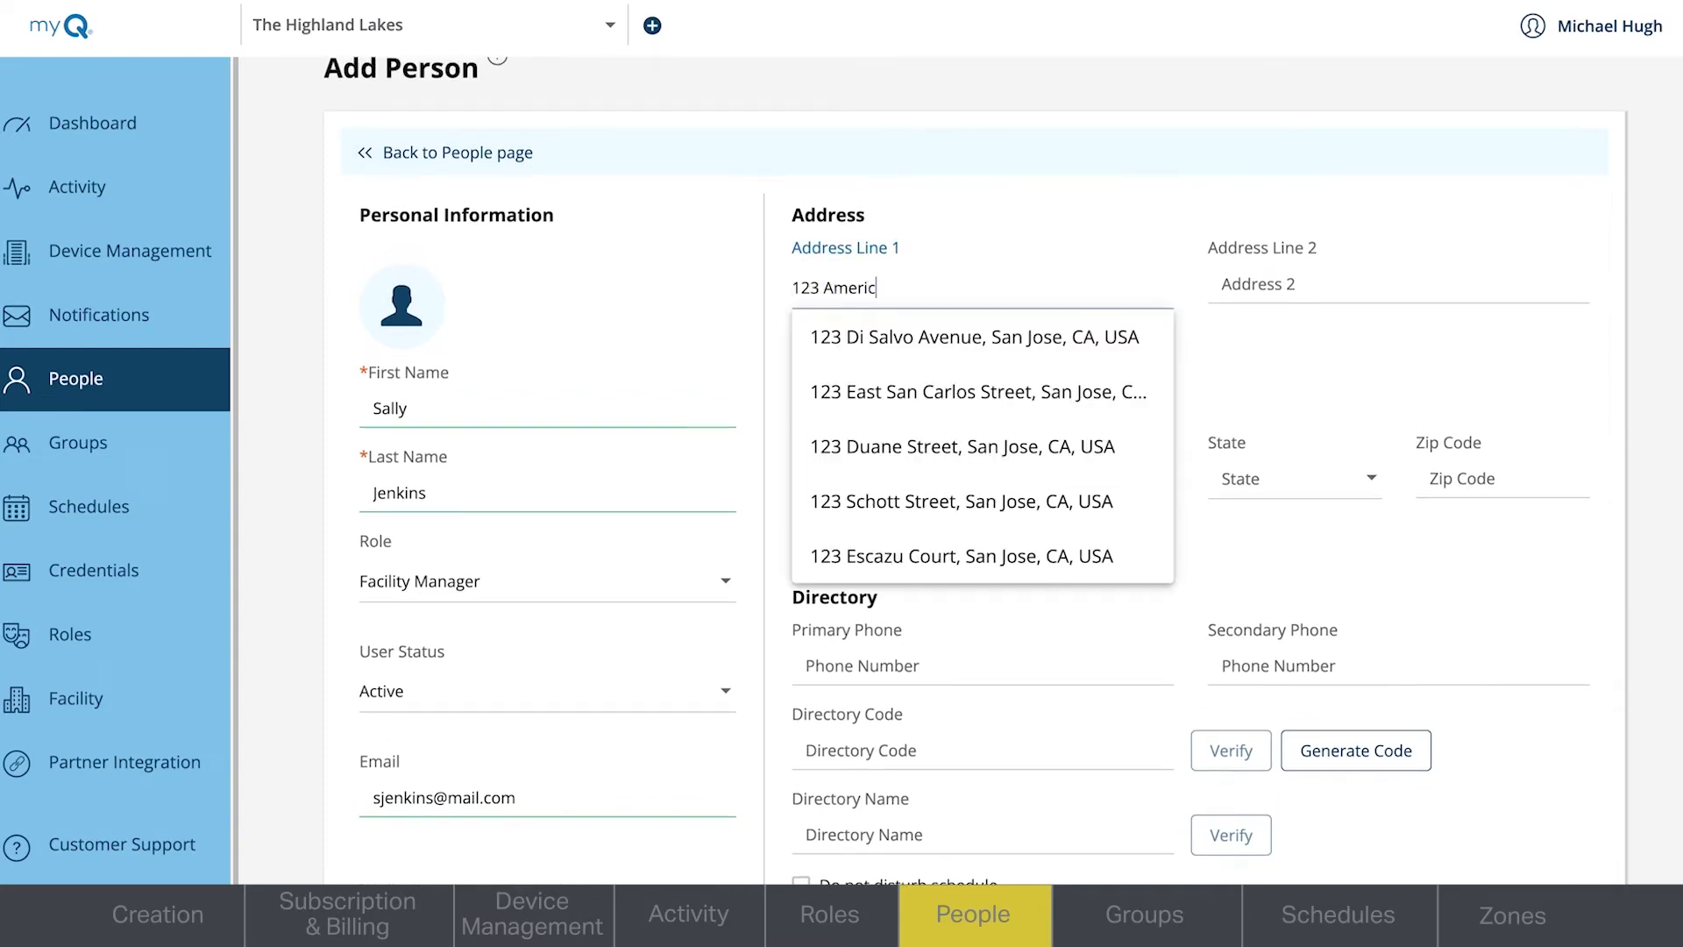
{"action": "type", "text": "Ave"}
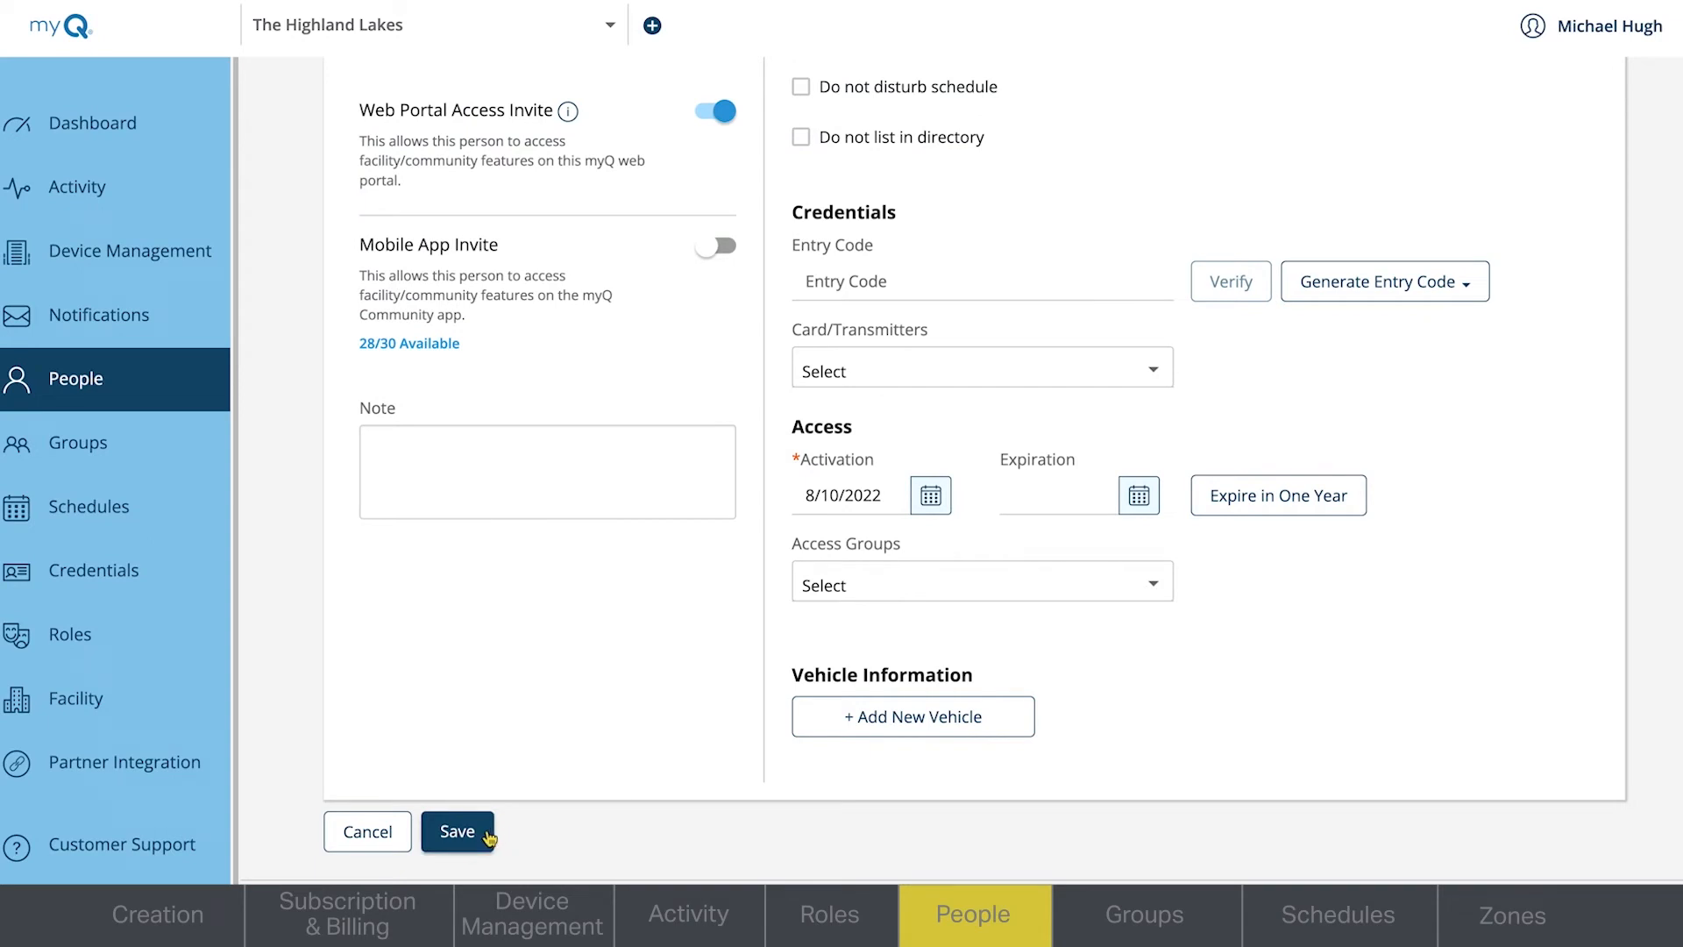
{"action": "left_click", "coordinate": [488, 837]}
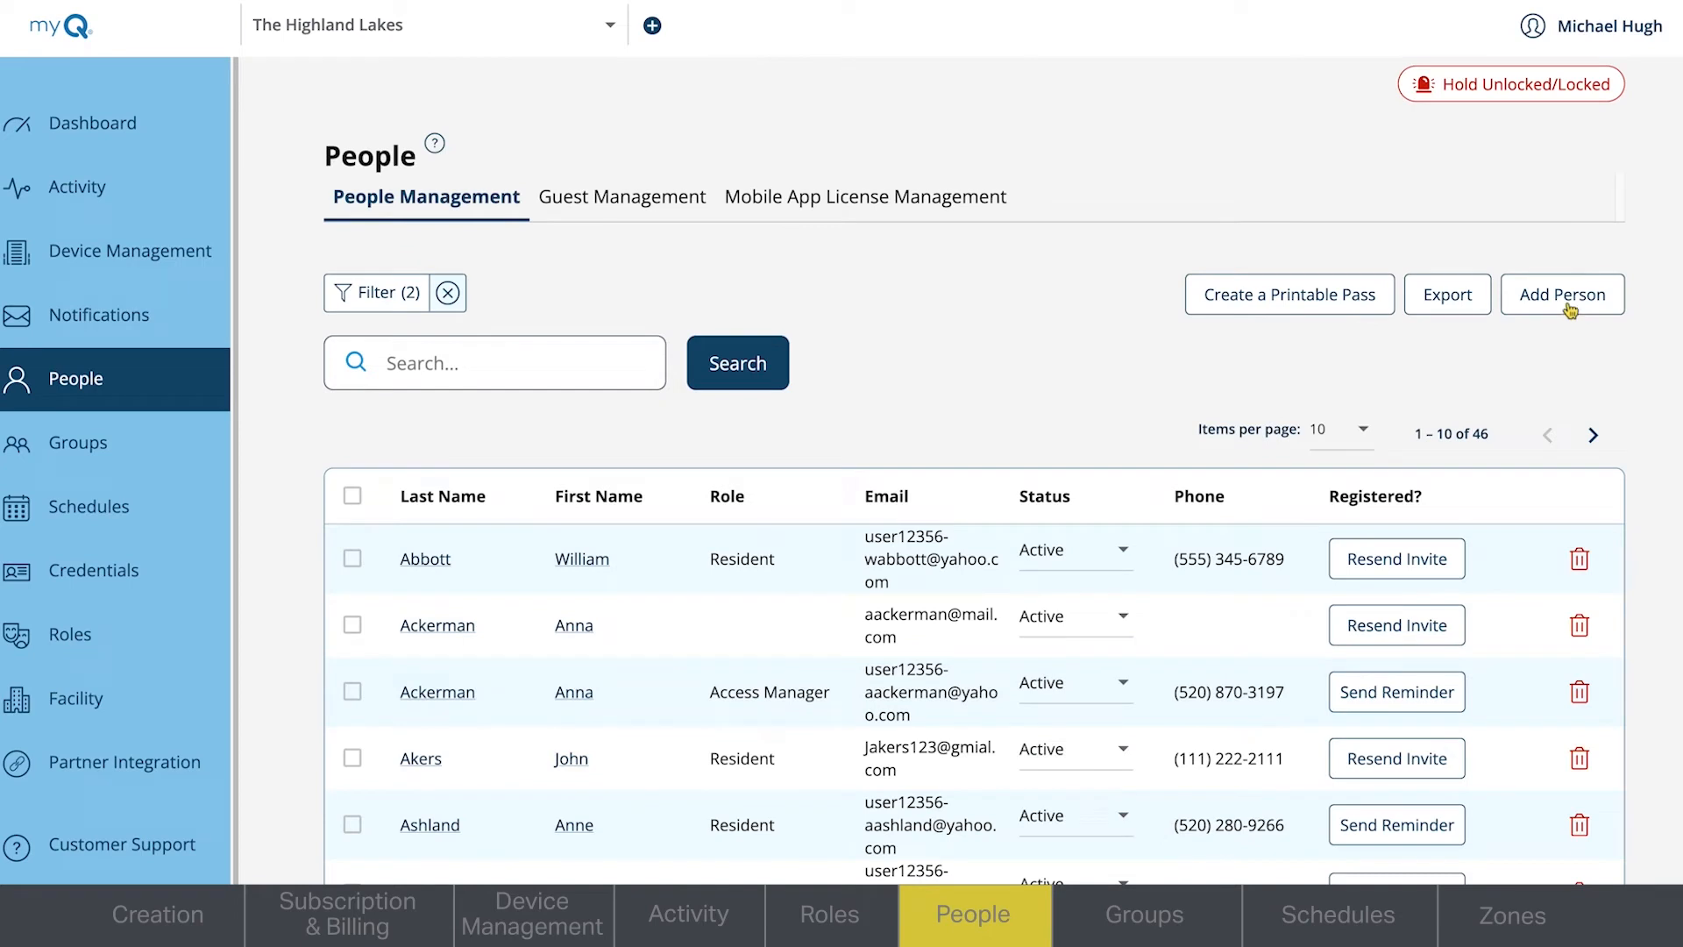
- Start adding a second person with the Resident role and enter the resident's name and e-mail address
{"action": "left_click", "coordinate": [1568, 306]}
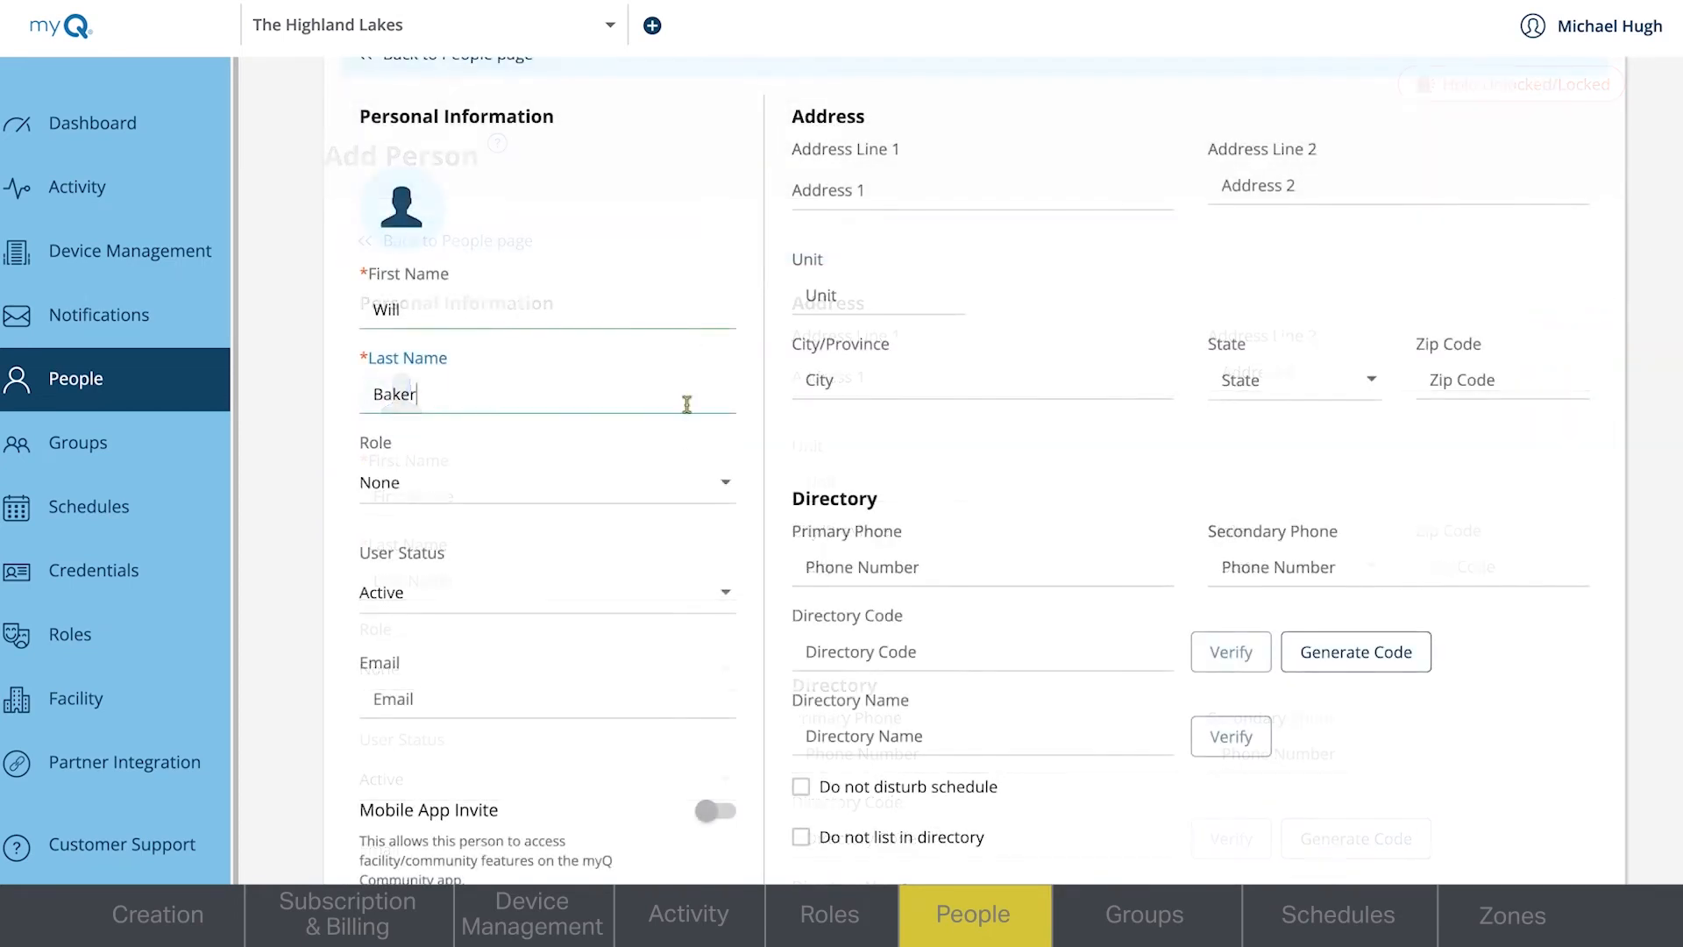
{"action": "left_click", "coordinate": [728, 484]}
{"action": "scroll", "coordinate": [672, 702], "scroll_direction": "down", "scroll_amount": 1}
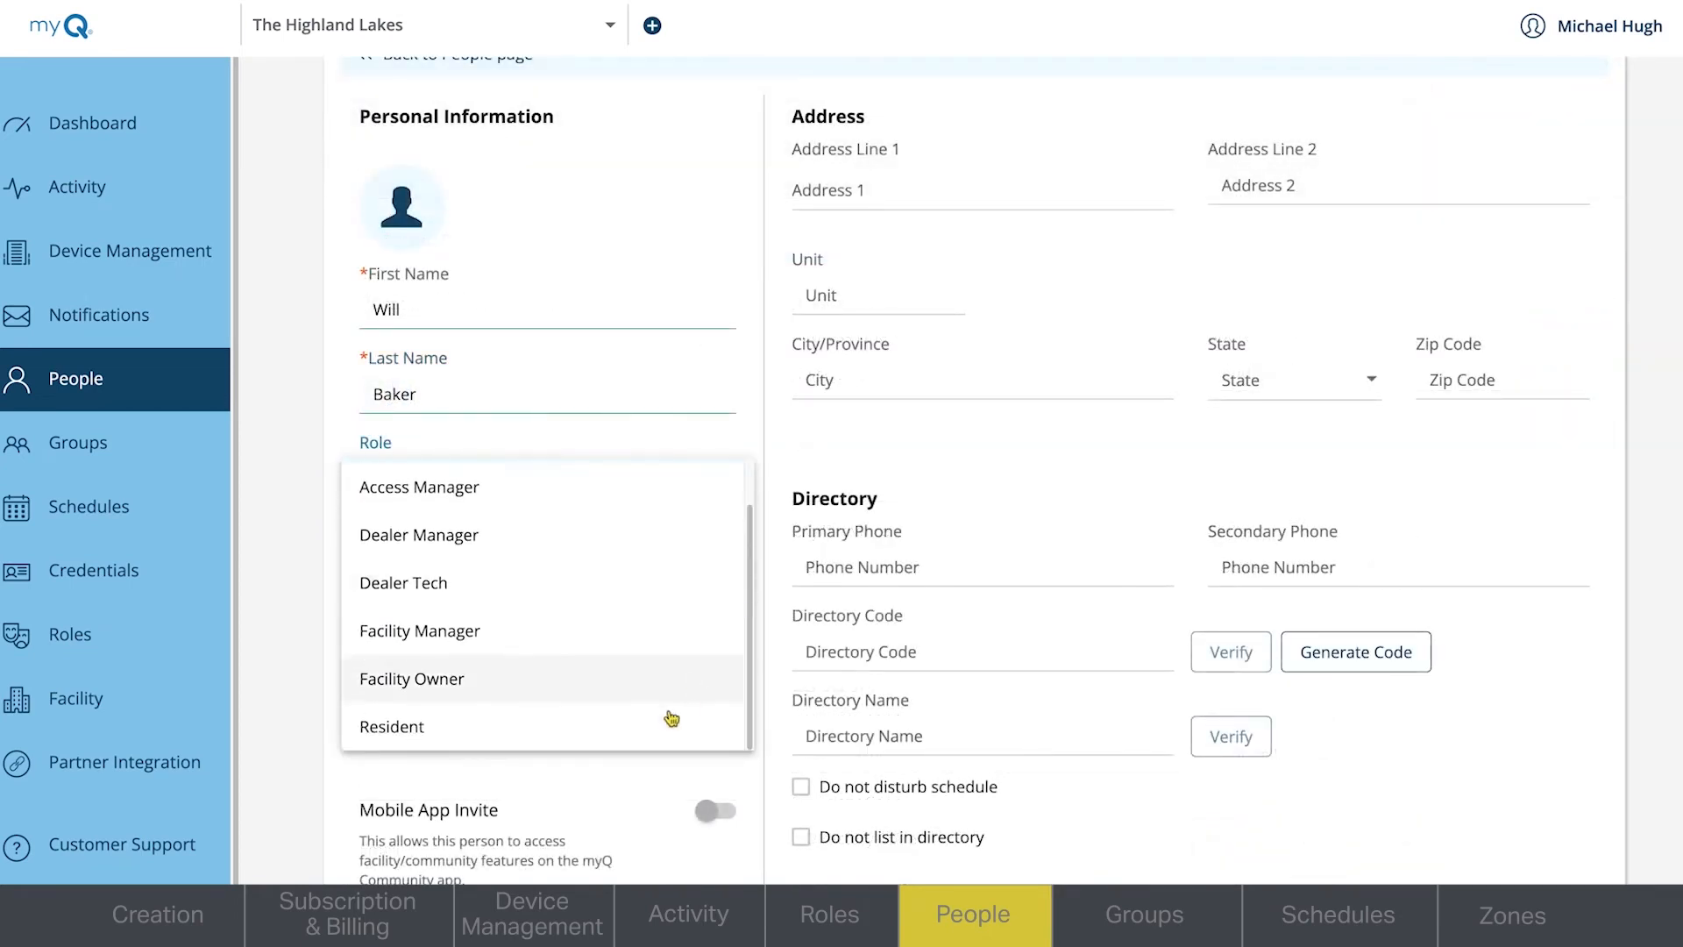
{"action": "left_click", "coordinate": [516, 729]}
{"action": "left_click", "coordinate": [489, 714]}
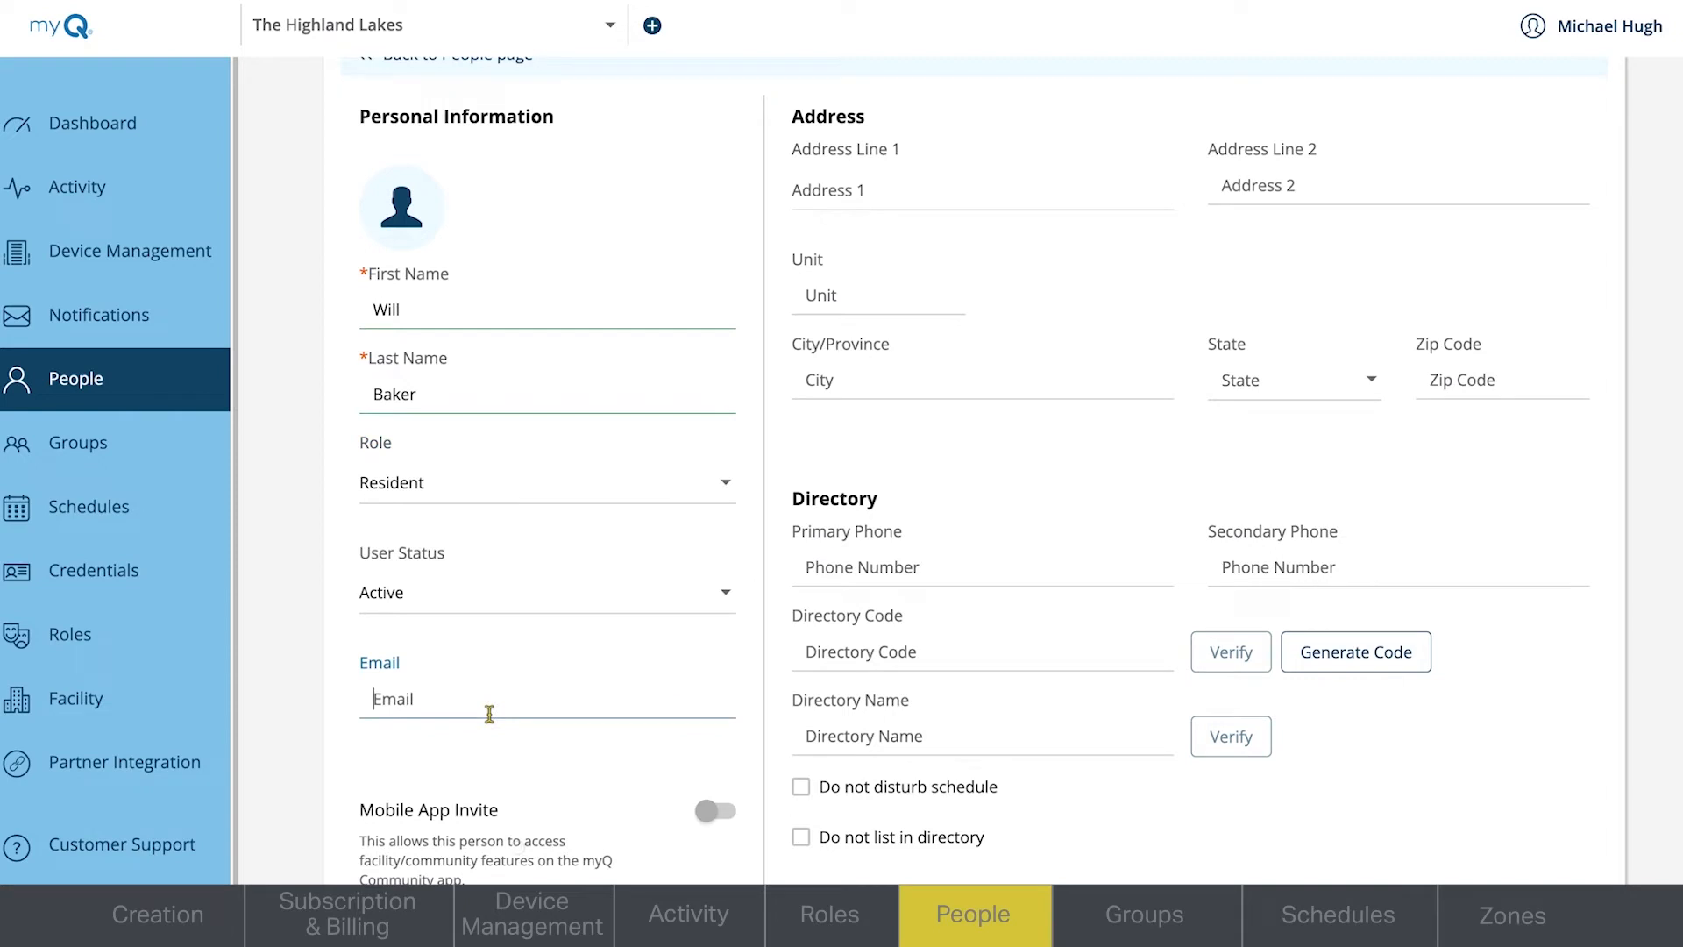
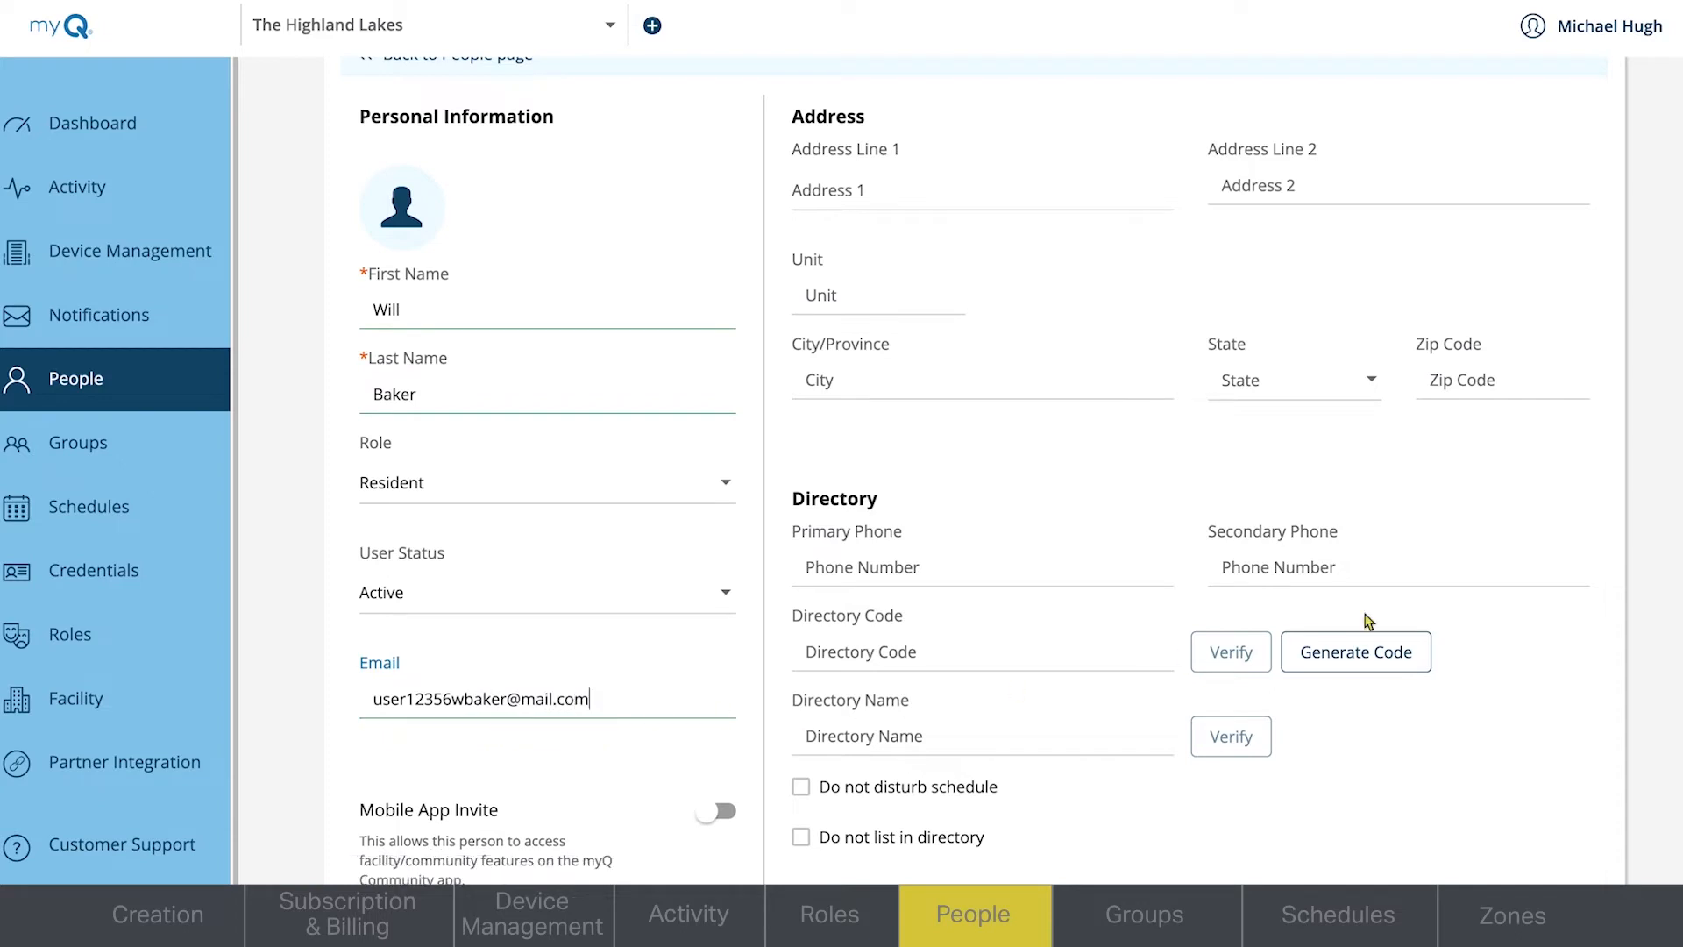
- Enable the resident's Mobile App Invite and fill in the postal address and primary phone number
{"action": "scroll", "coordinate": [1673, 542], "scroll_direction": "down", "scroll_amount": 3}
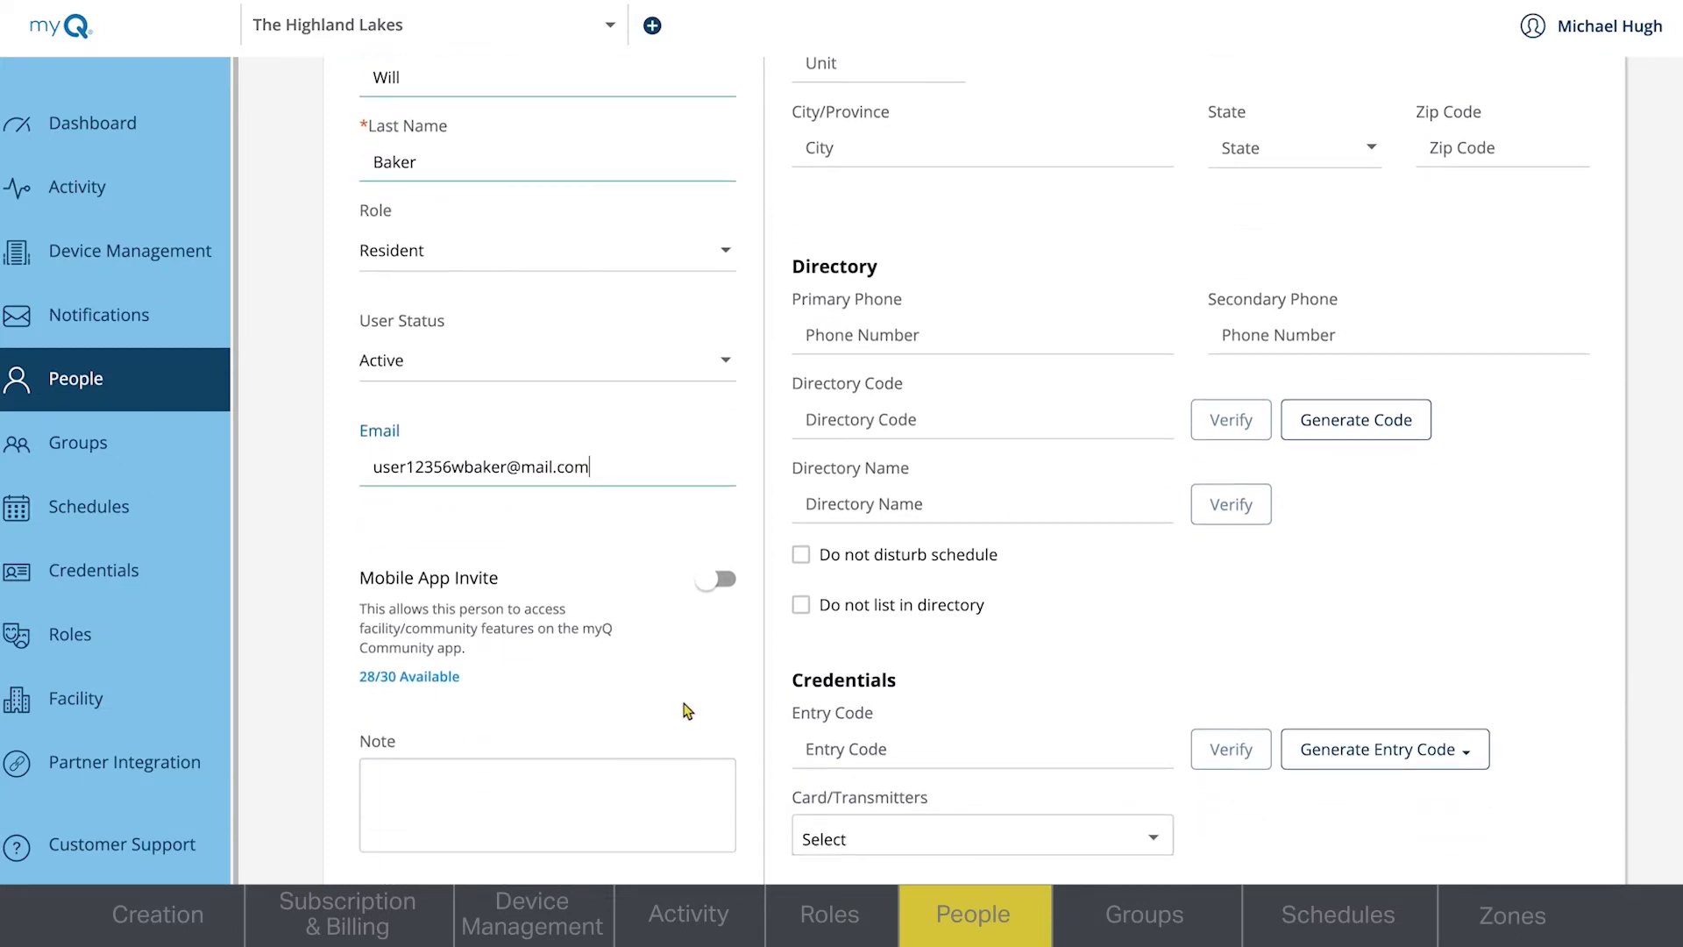
{"action": "left_click", "coordinate": [717, 581]}
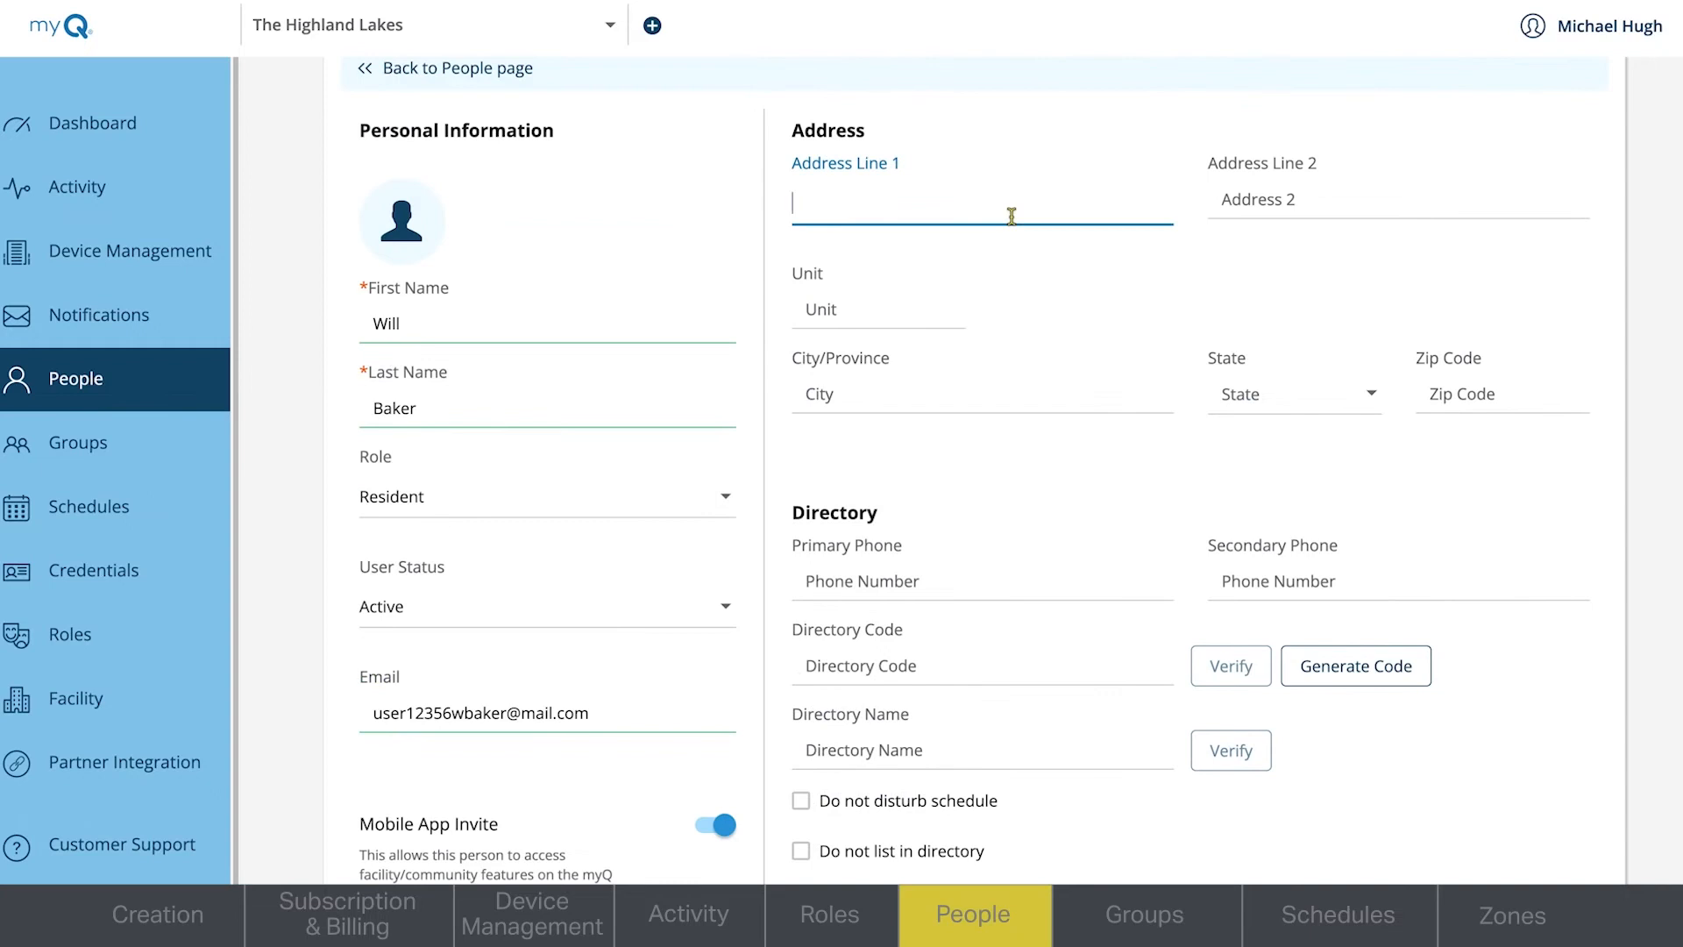
{"action": "type", "text": "456"}
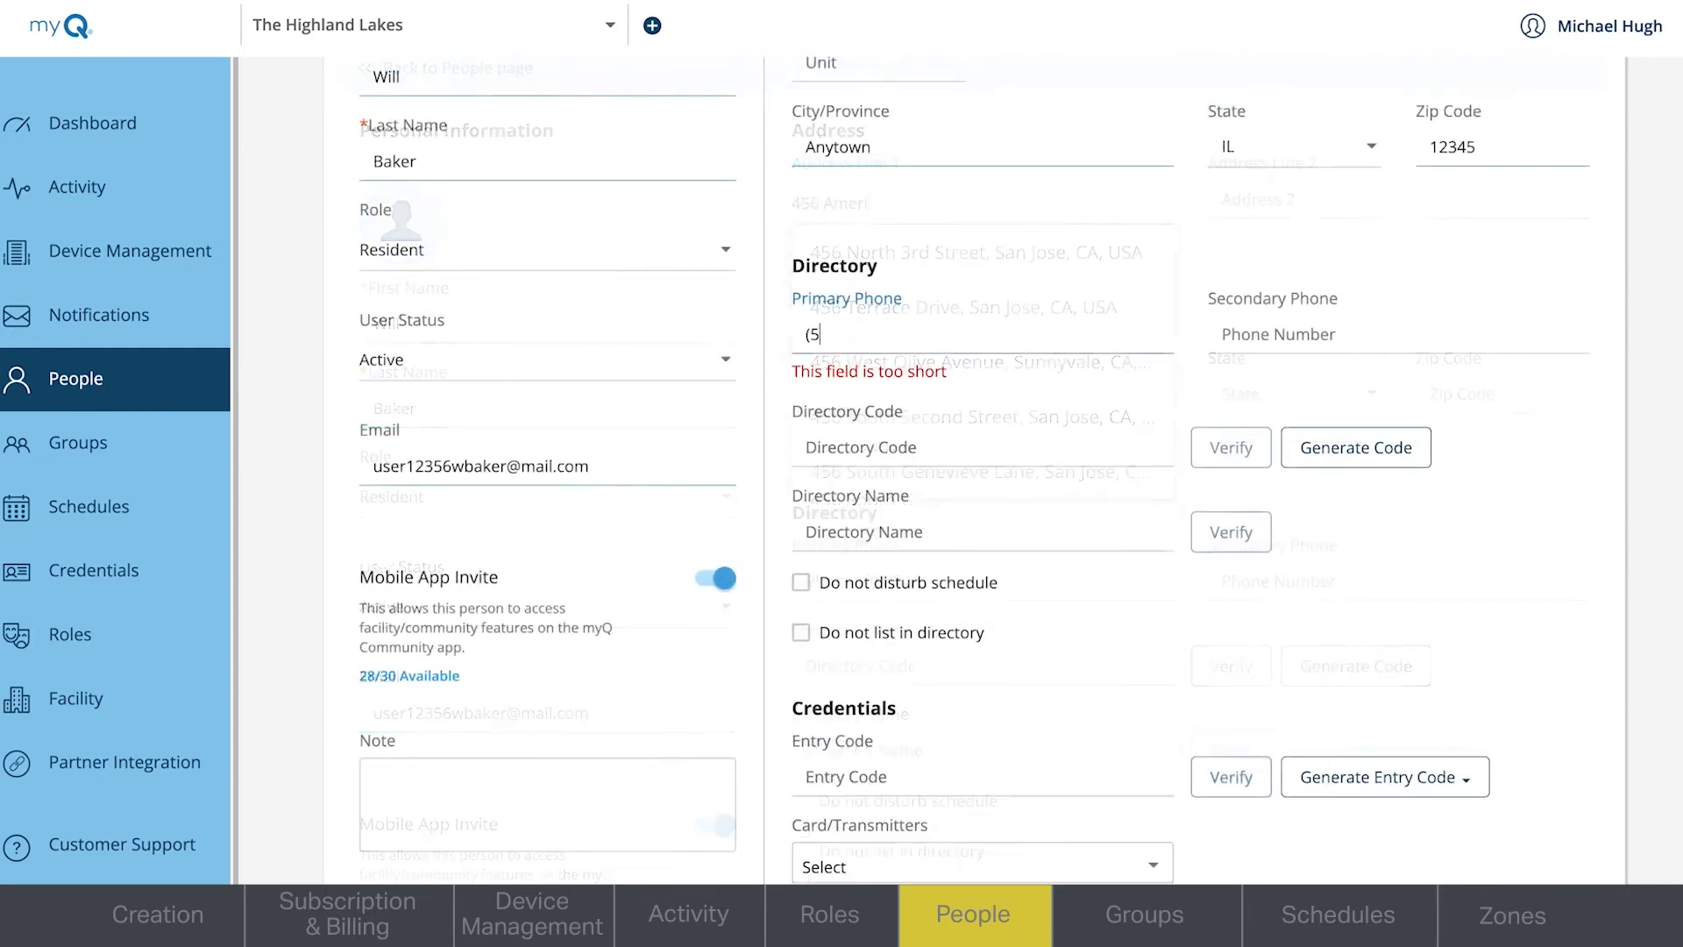
{"action": "type", "text": "55) 123"}
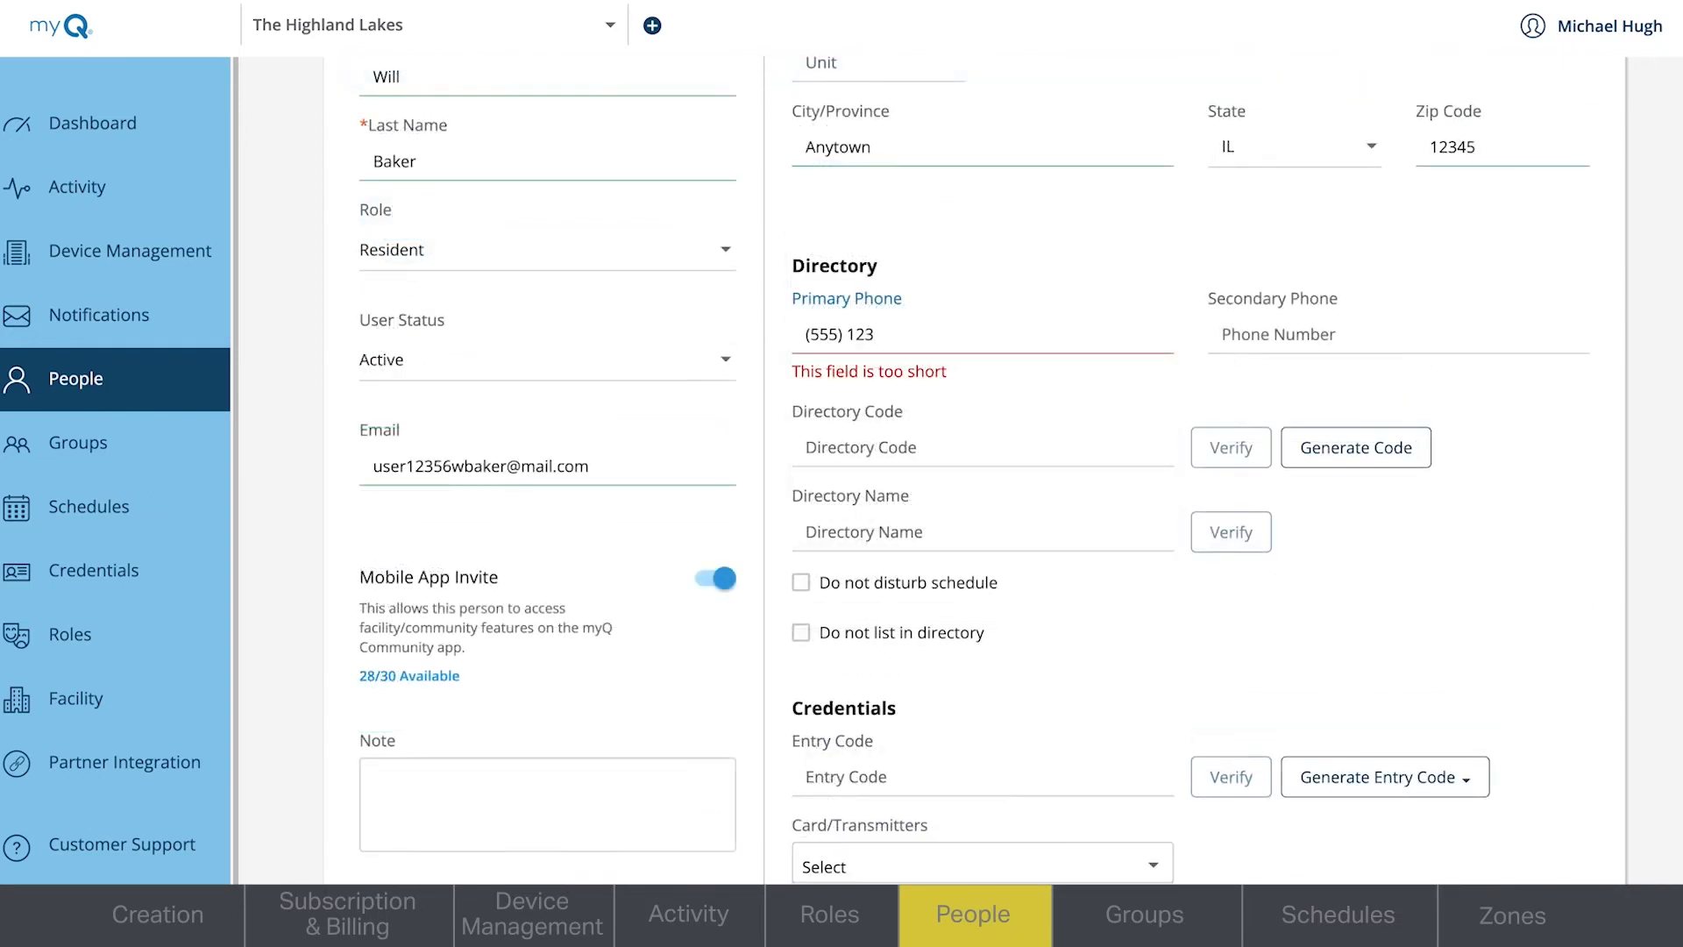
{"action": "type", "text": "-5678"}
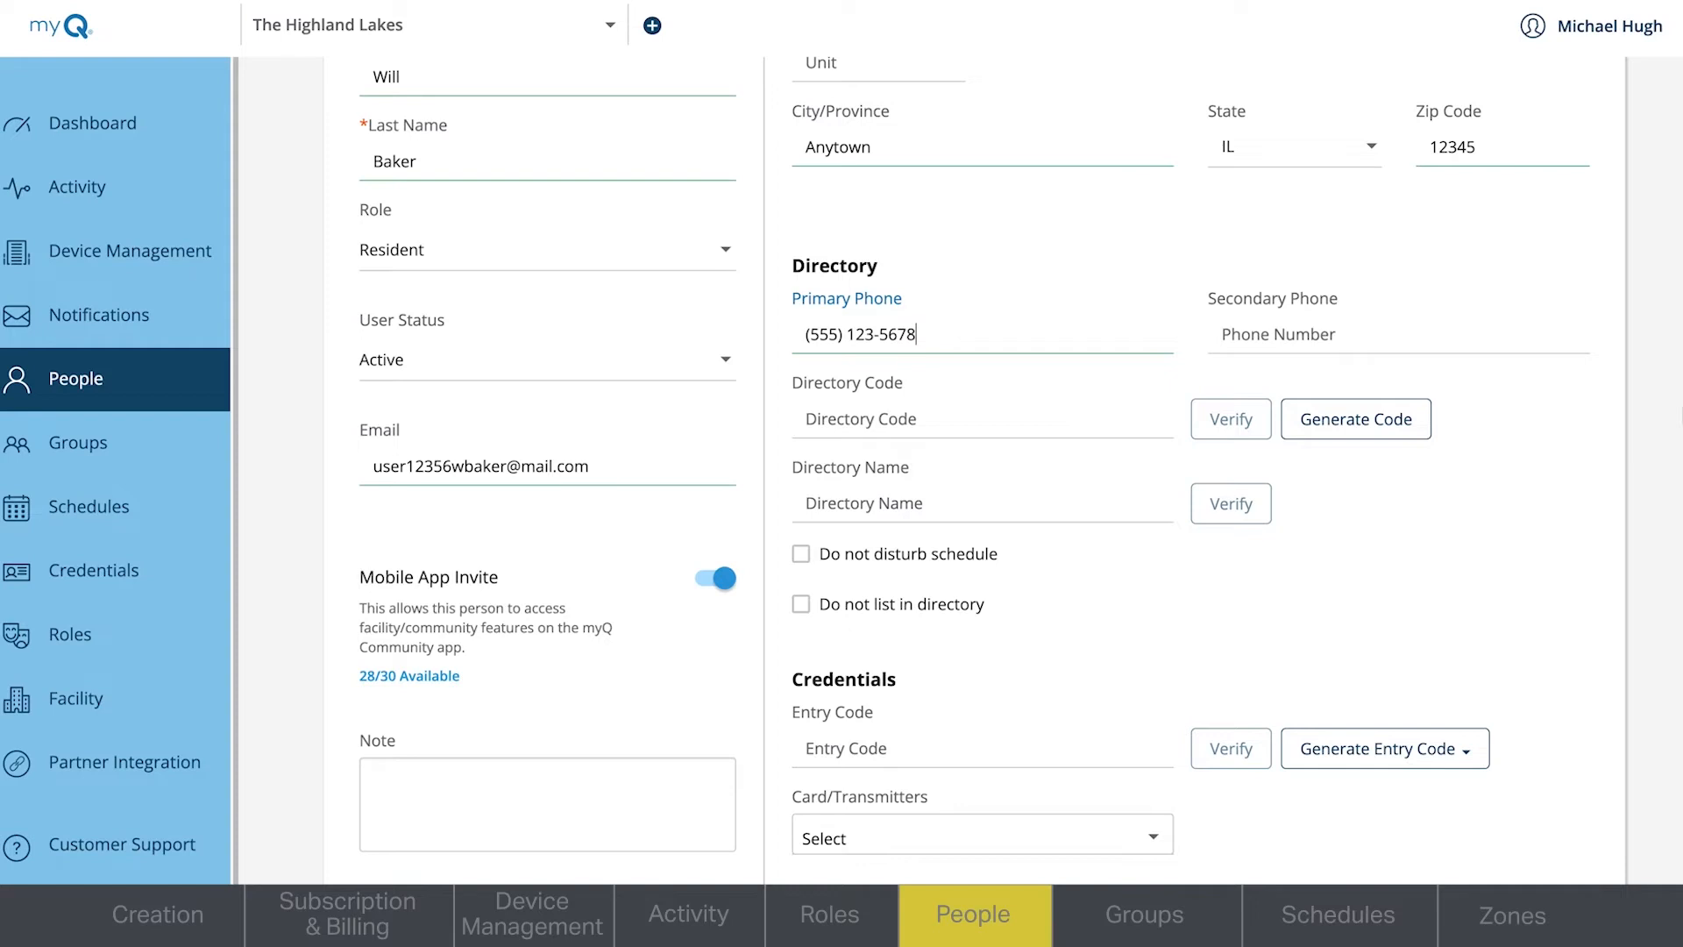
- Generate a 4-digit entry code for the resident's credentials
{"action": "scroll", "coordinate": [974, 463], "scroll_direction": "down", "scroll_amount": 4}
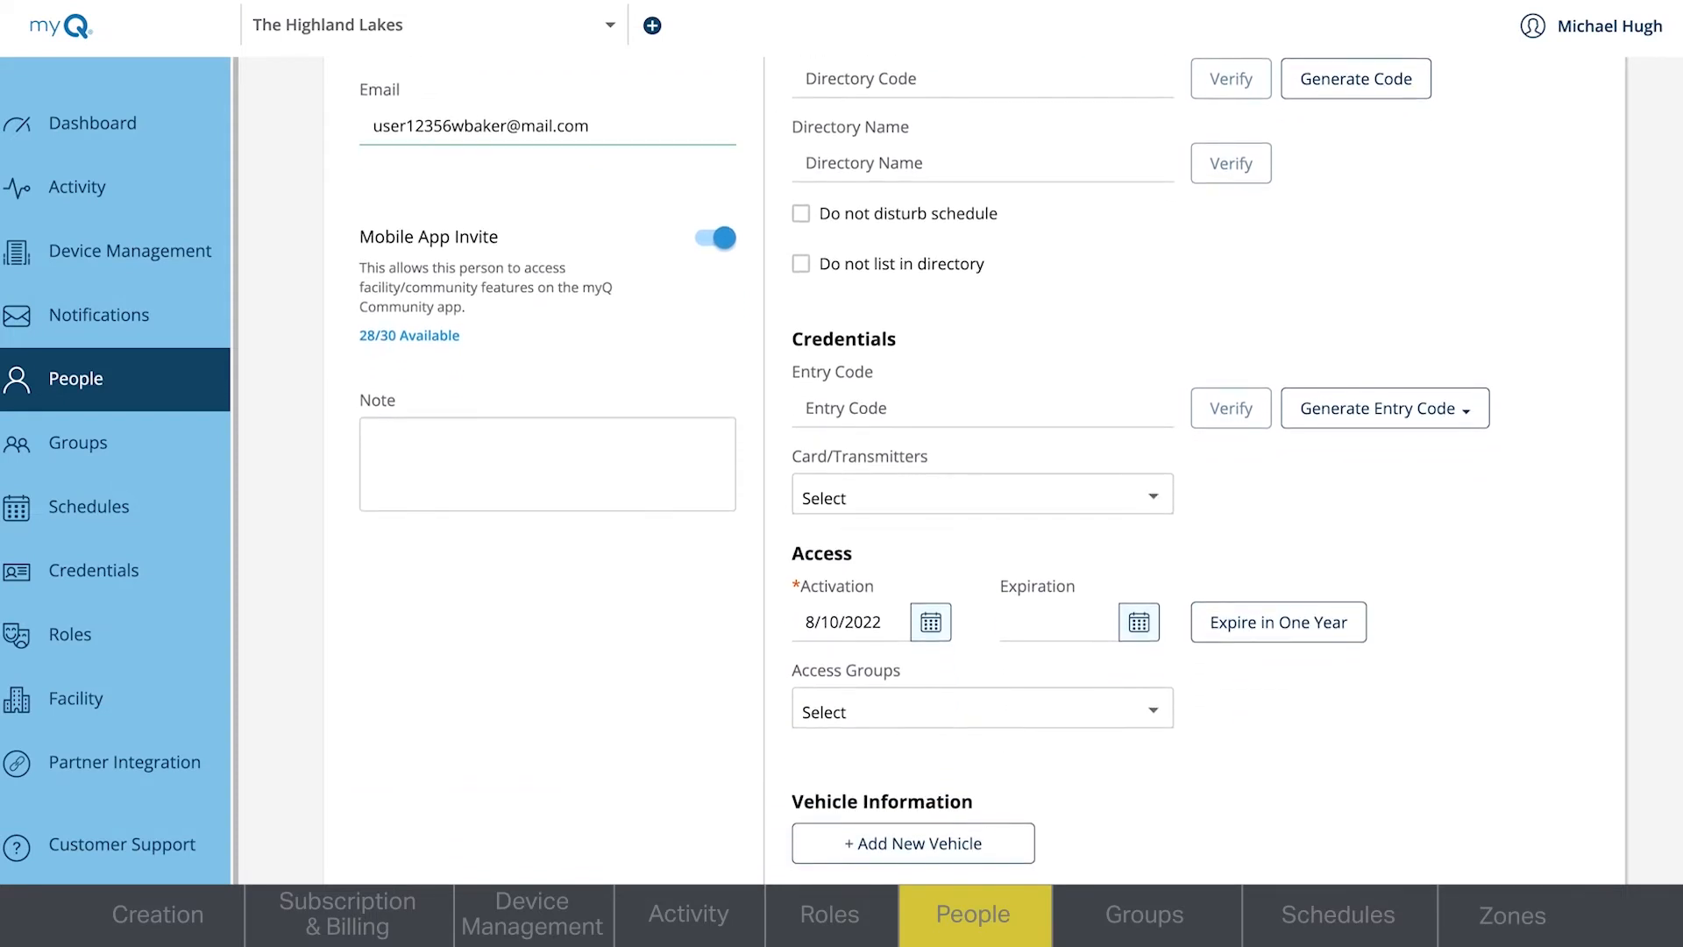
{"action": "left_click", "coordinate": [967, 402]}
{"action": "left_click", "coordinate": [1442, 412]}
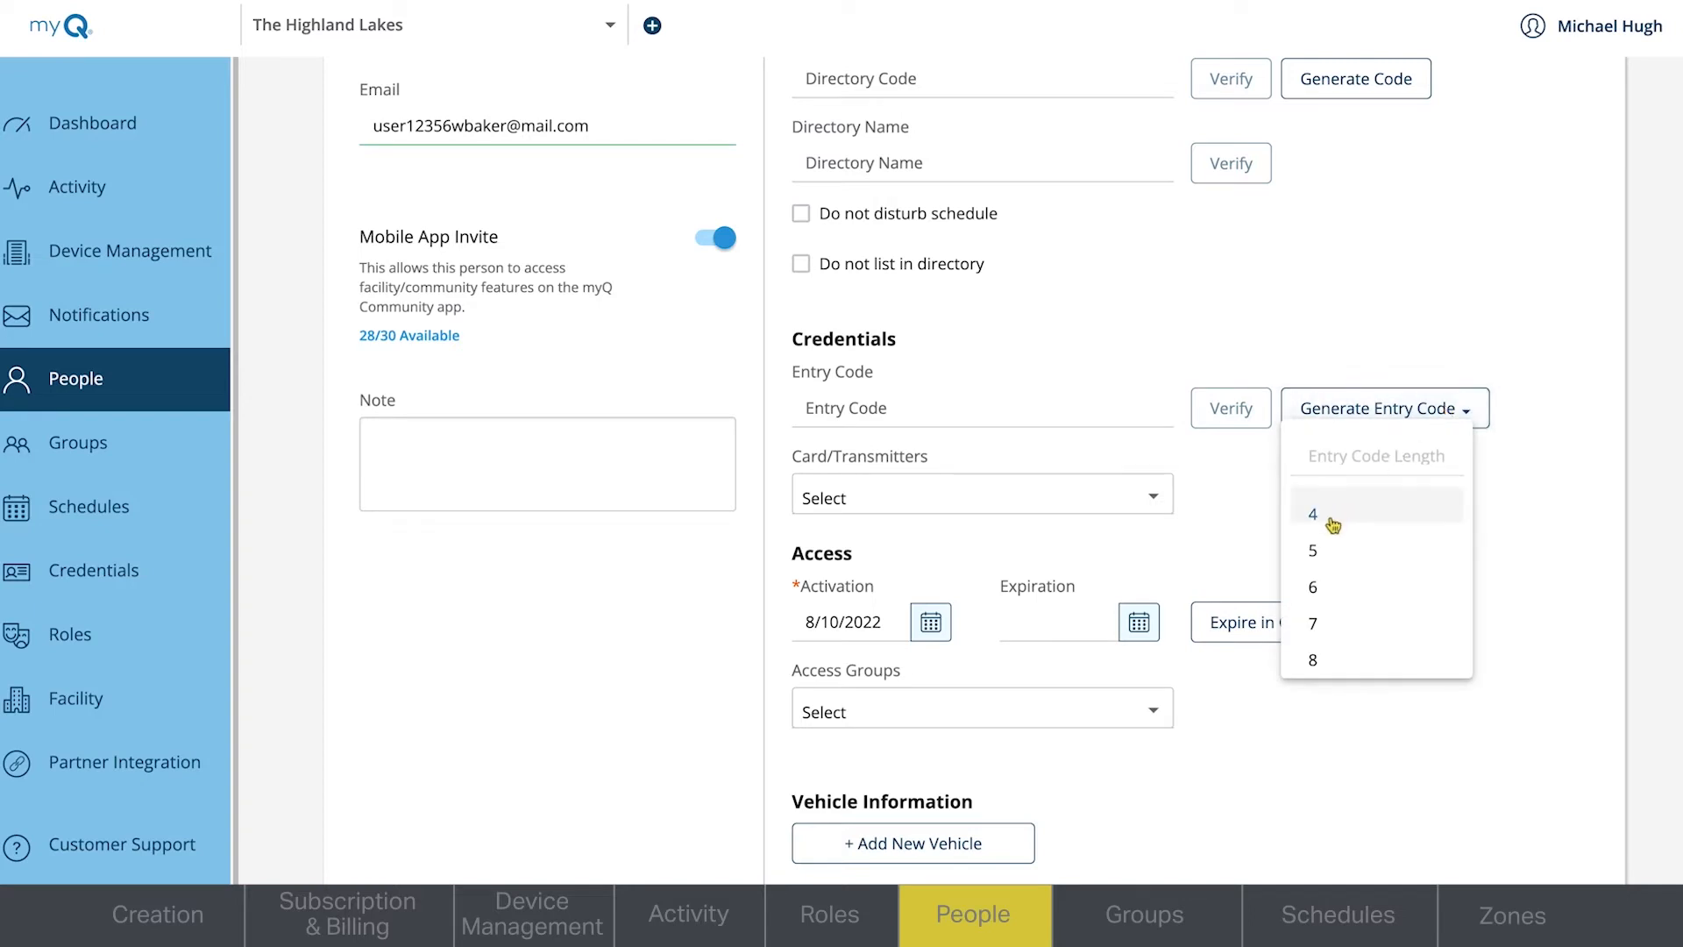
{"action": "left_click", "coordinate": [1328, 521]}
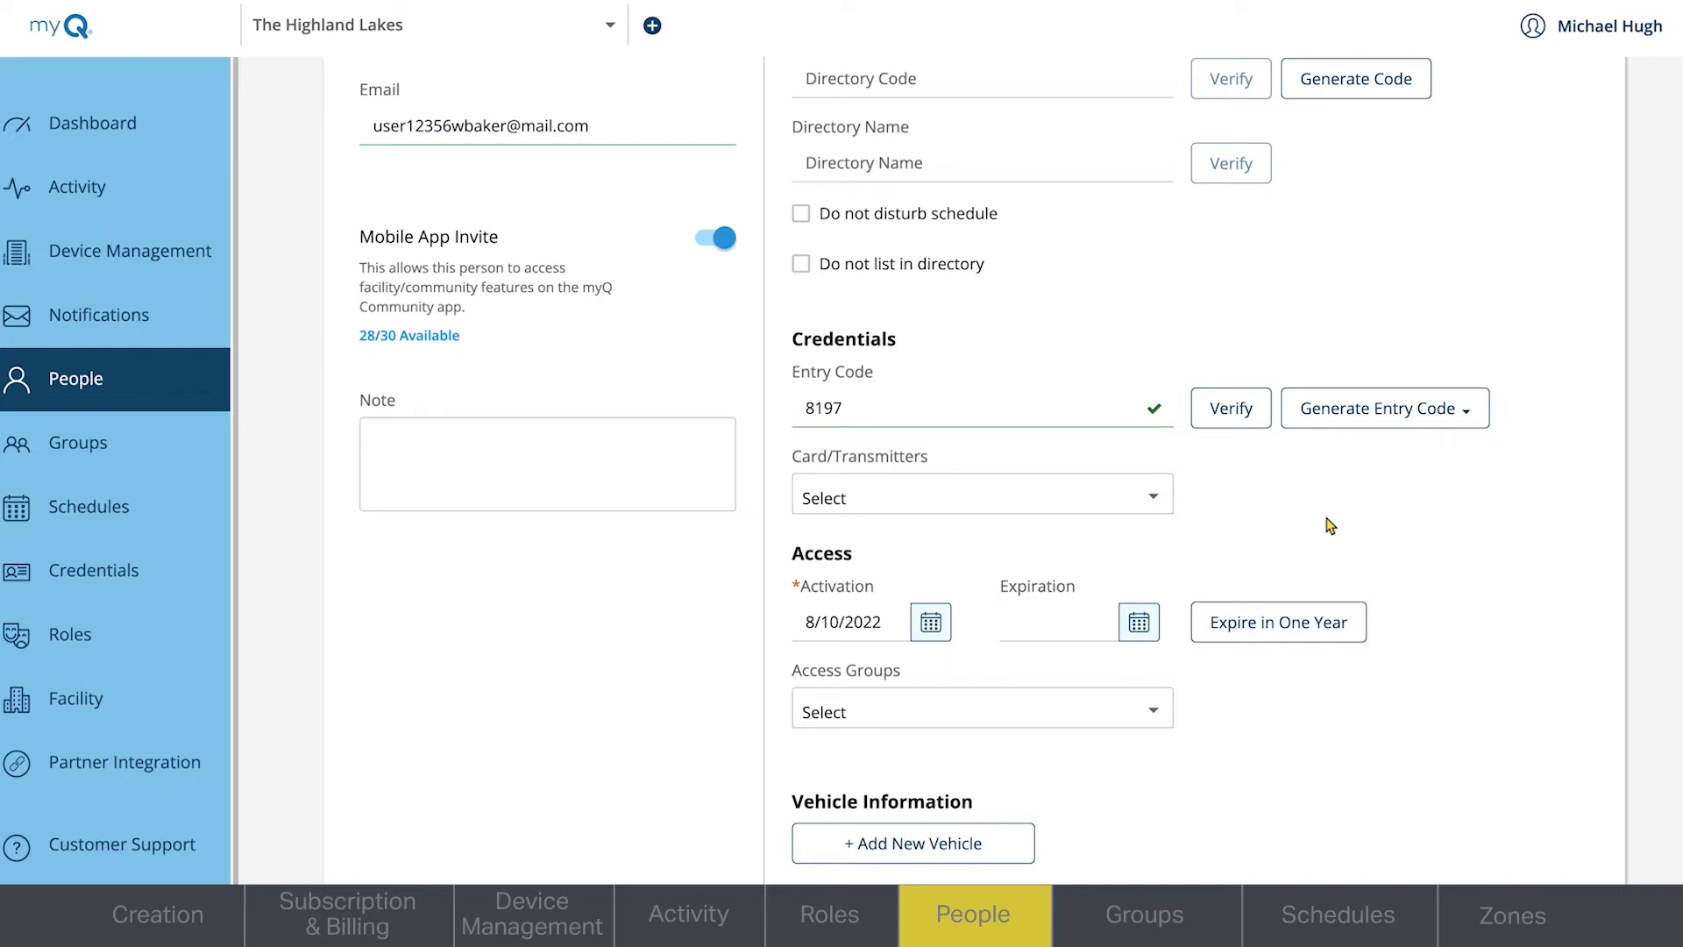
- Set the resident's access expiration date to 8/10/2024
{"action": "left_click", "coordinate": [1150, 497]}
{"action": "left_click", "coordinate": [1137, 625]}
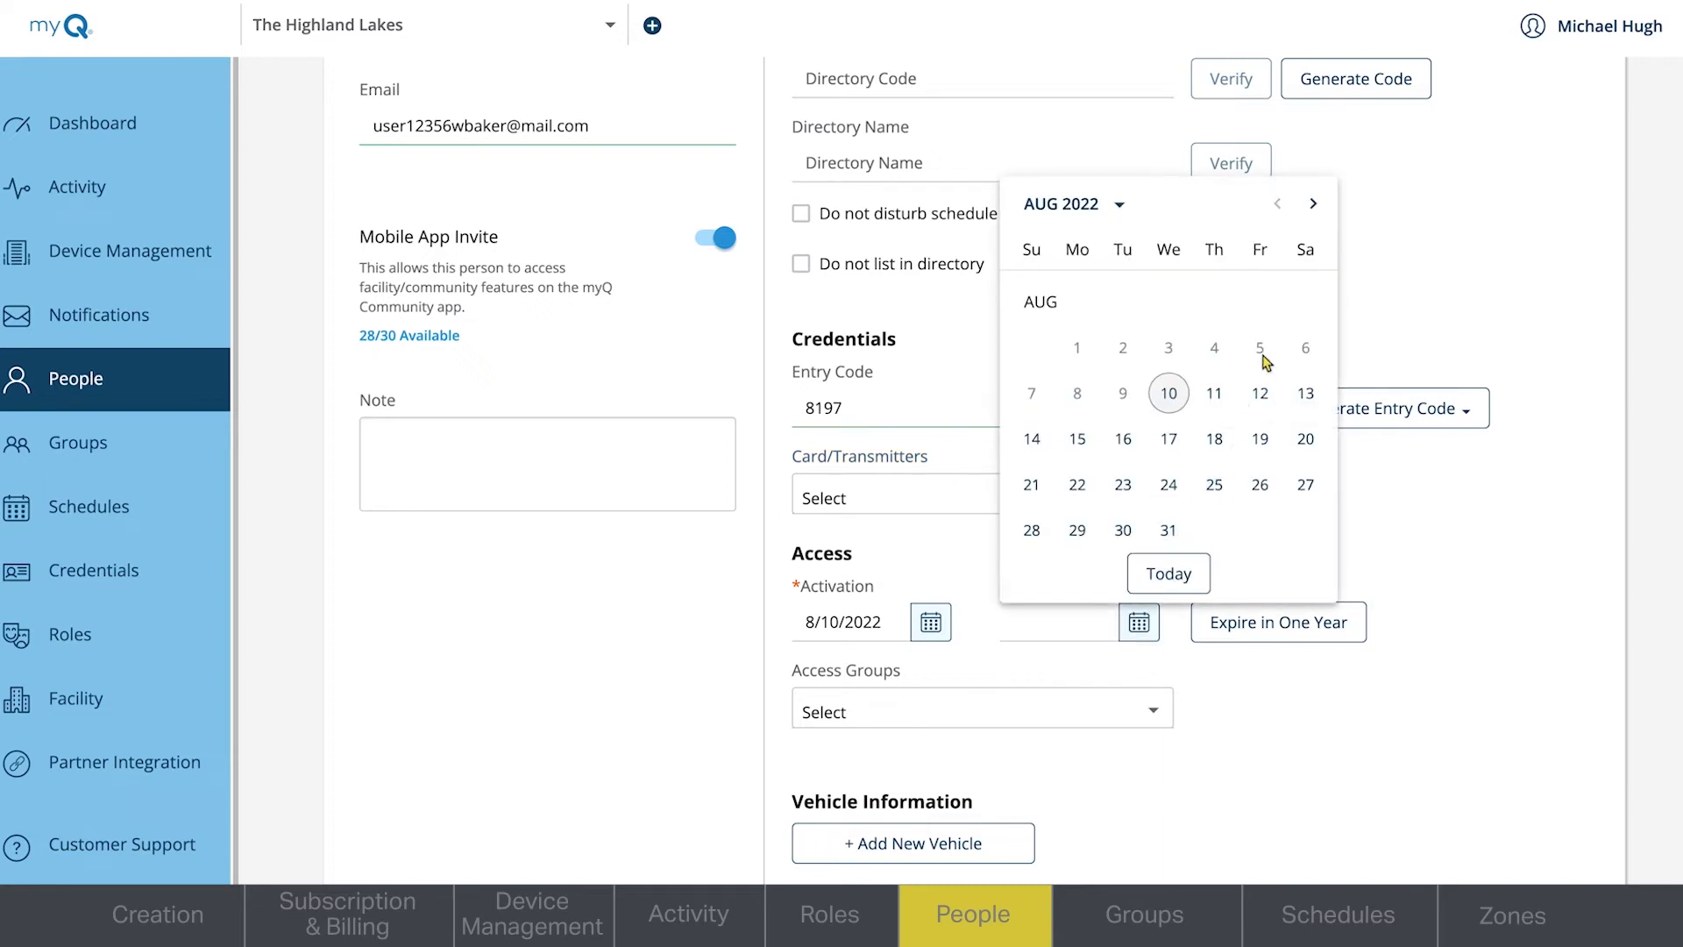
{"action": "left_click", "coordinate": [1125, 211]}
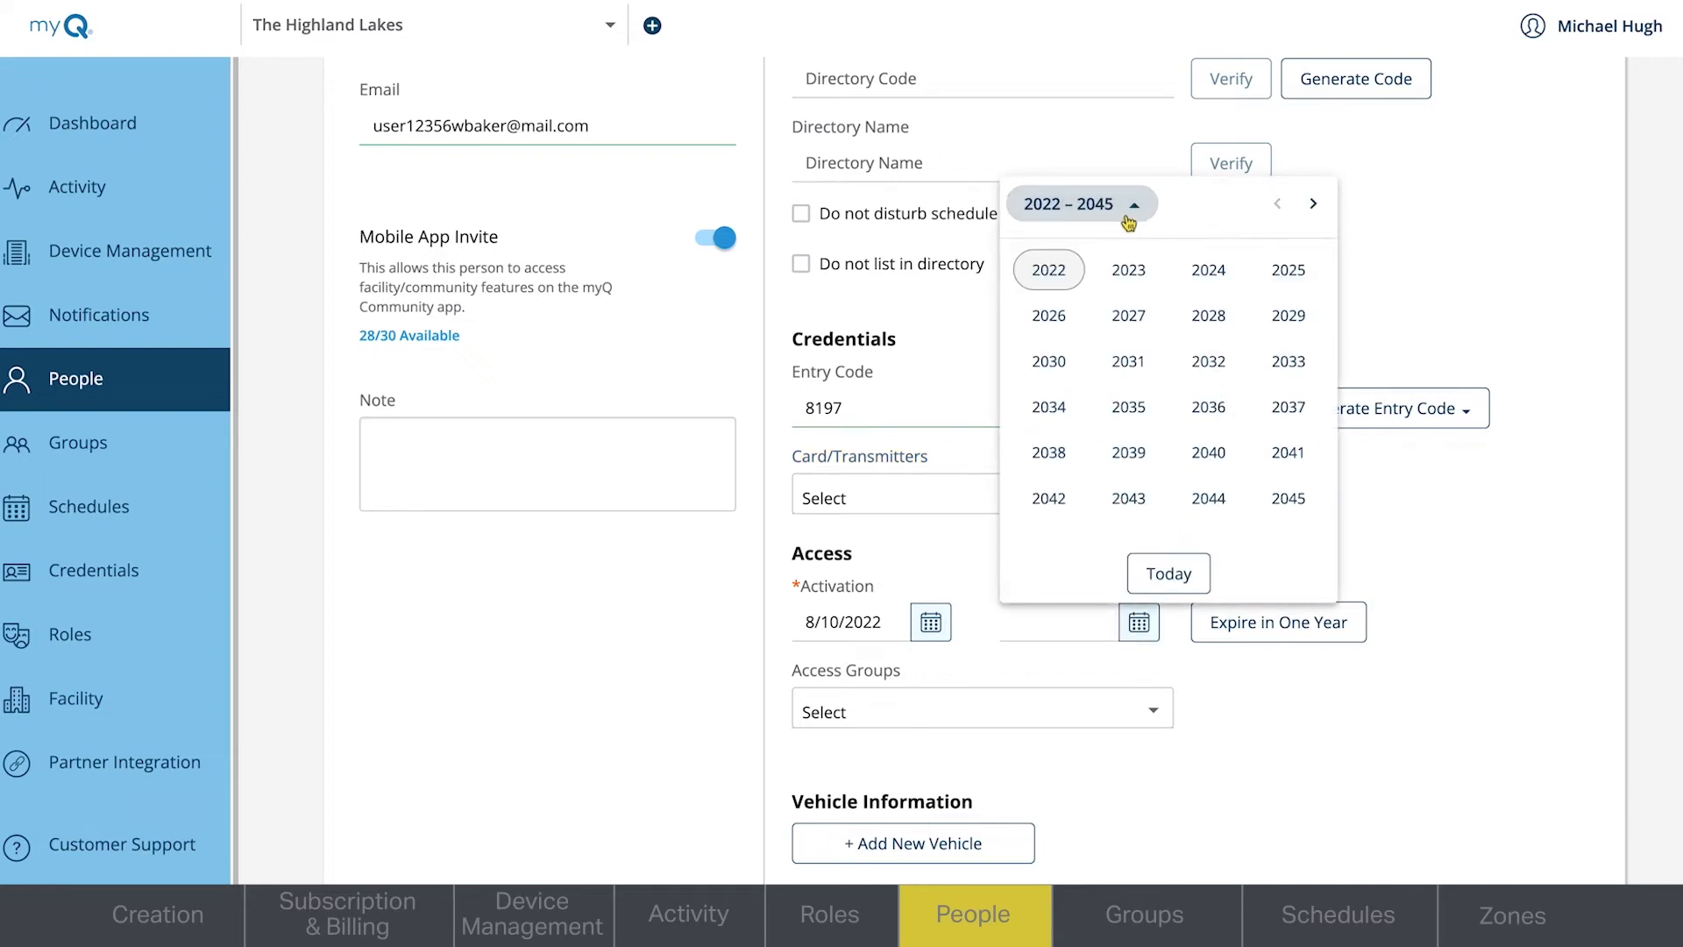
{"action": "left_click", "coordinate": [1214, 271]}
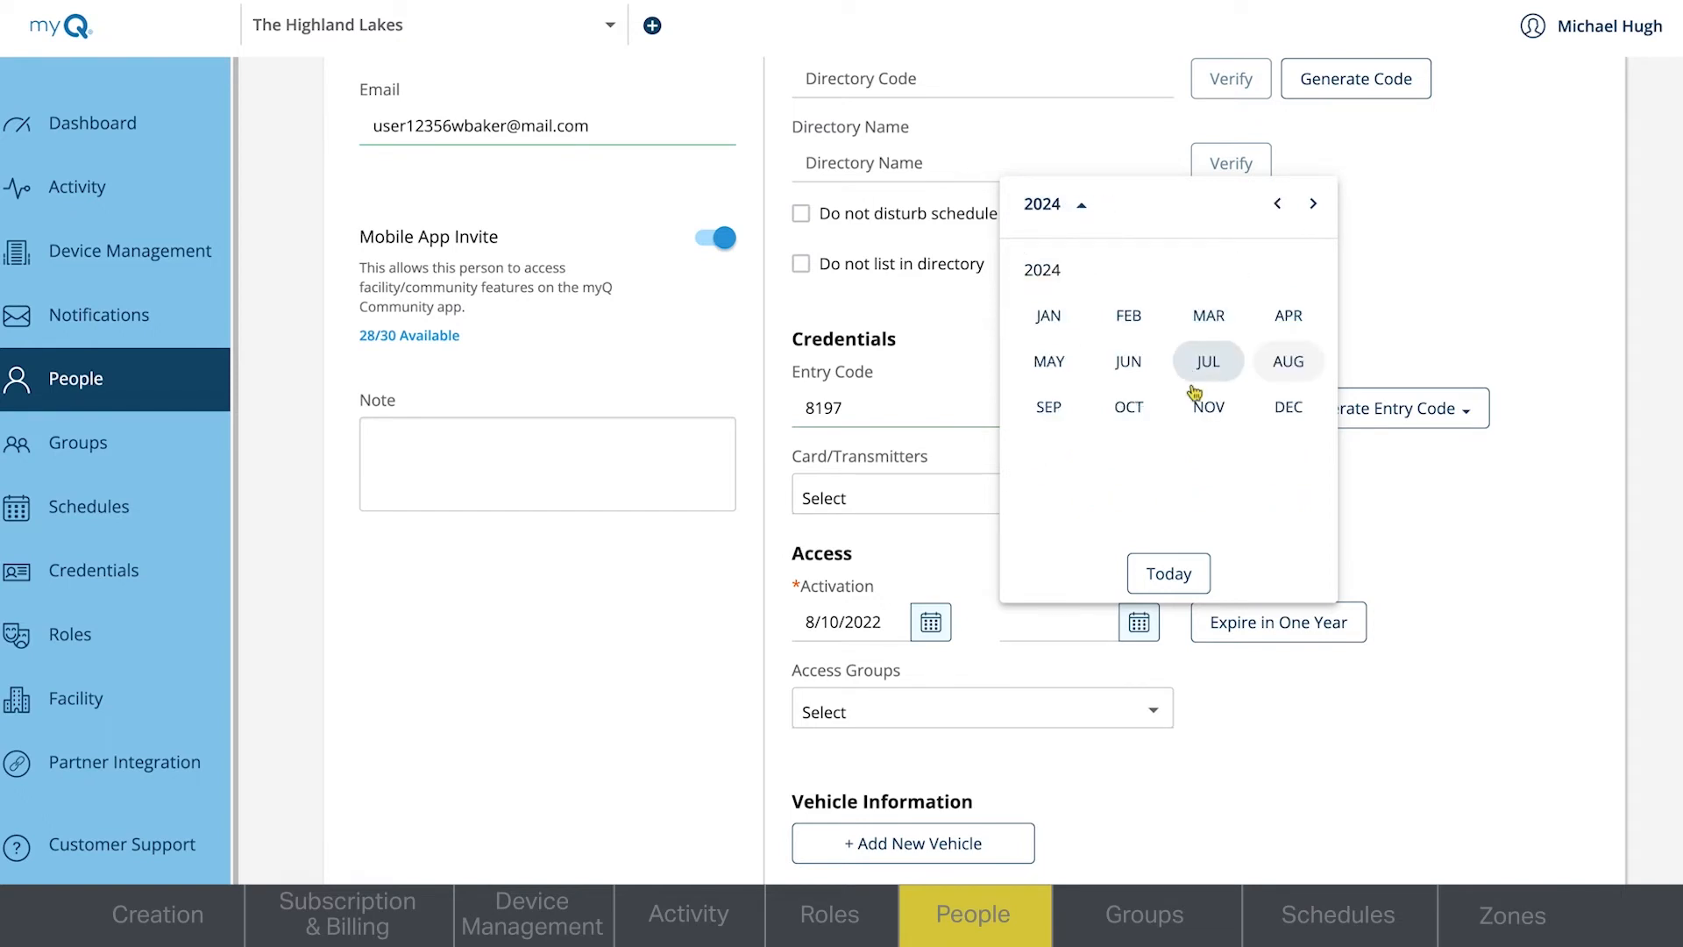
{"action": "left_click", "coordinate": [1277, 374]}
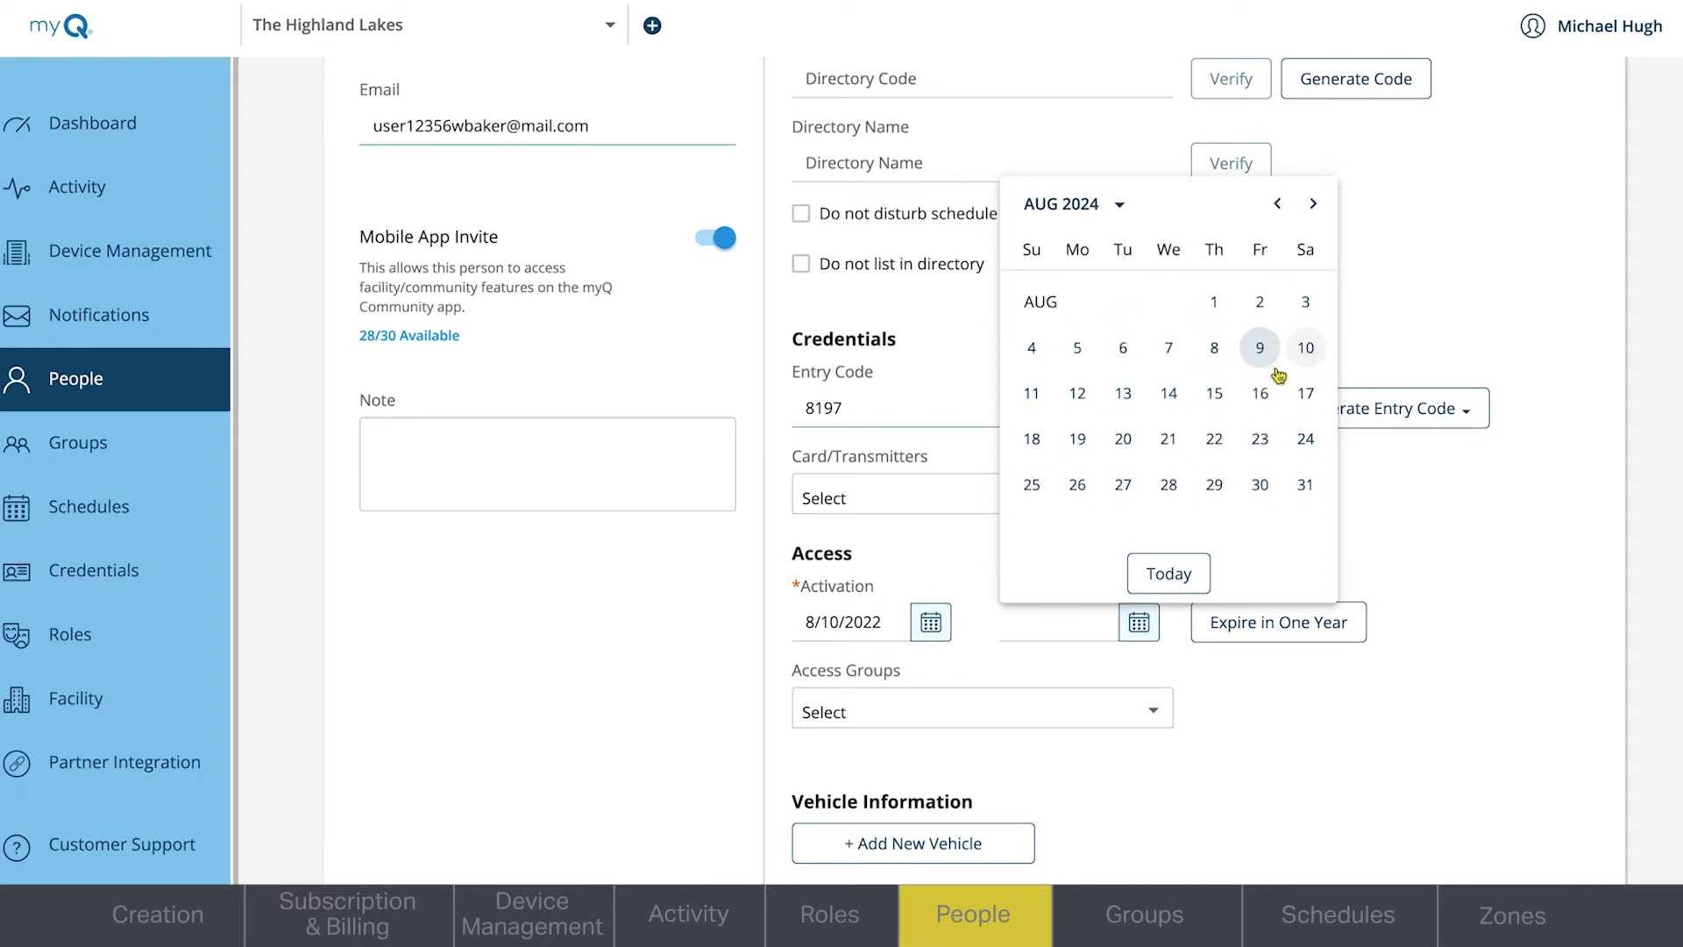
{"action": "left_click", "coordinate": [1304, 349]}
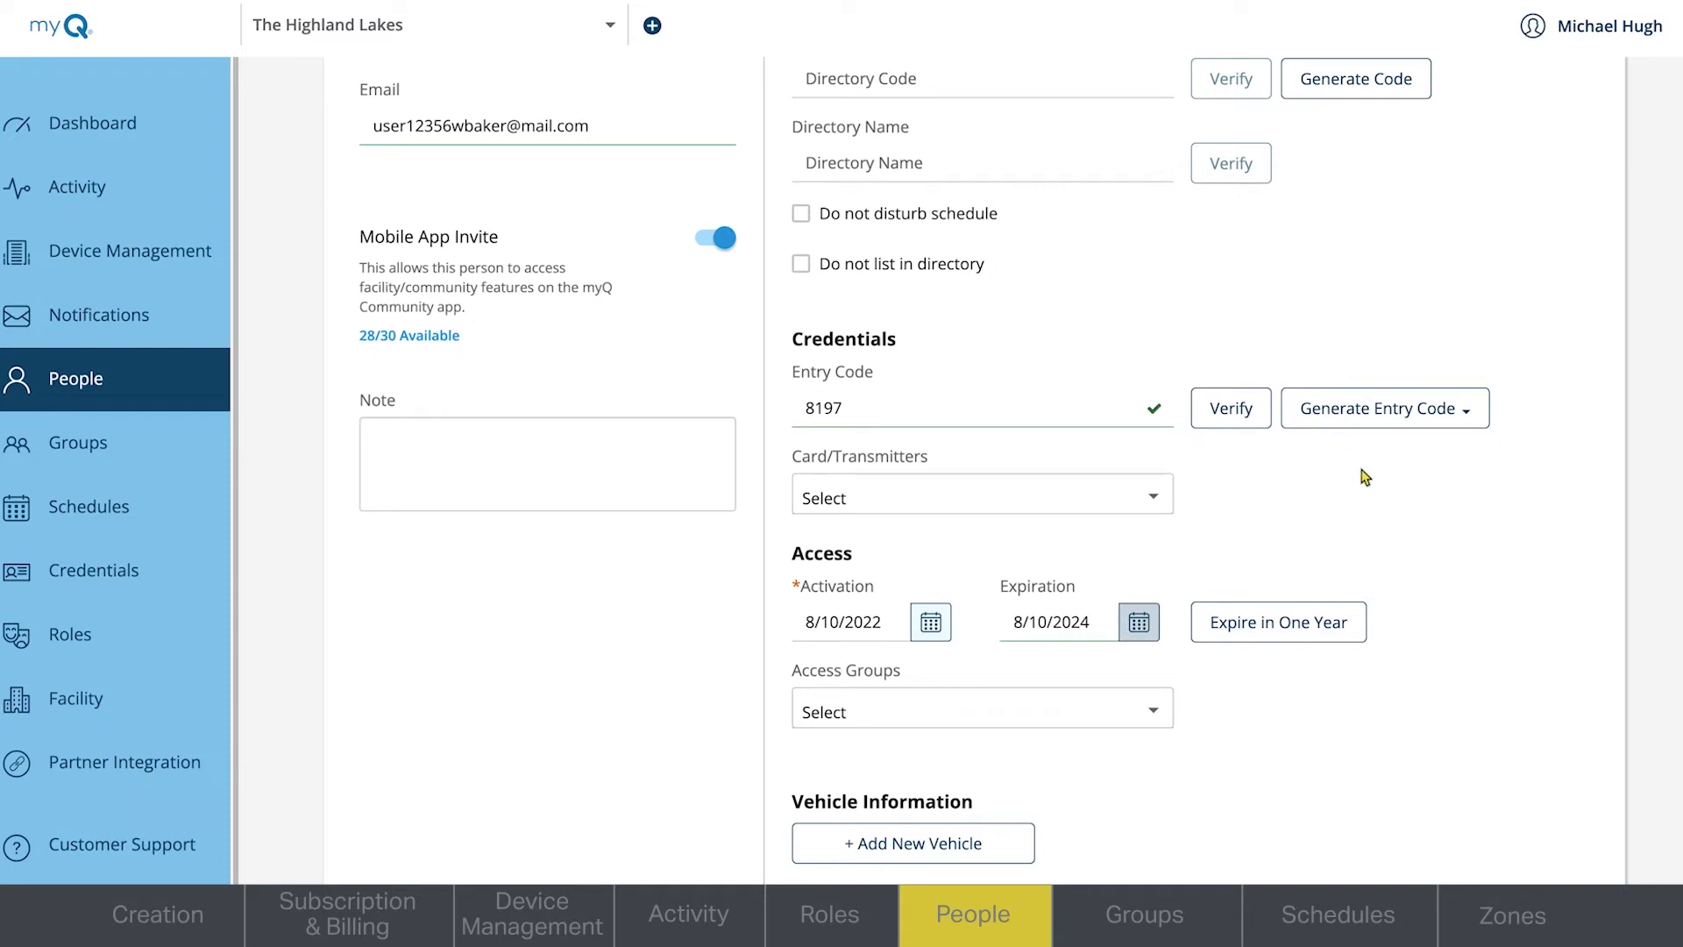
- Assign the resident to the Residents access group, save the person and confirm sending the app invite
{"action": "left_click", "coordinate": [1035, 726]}
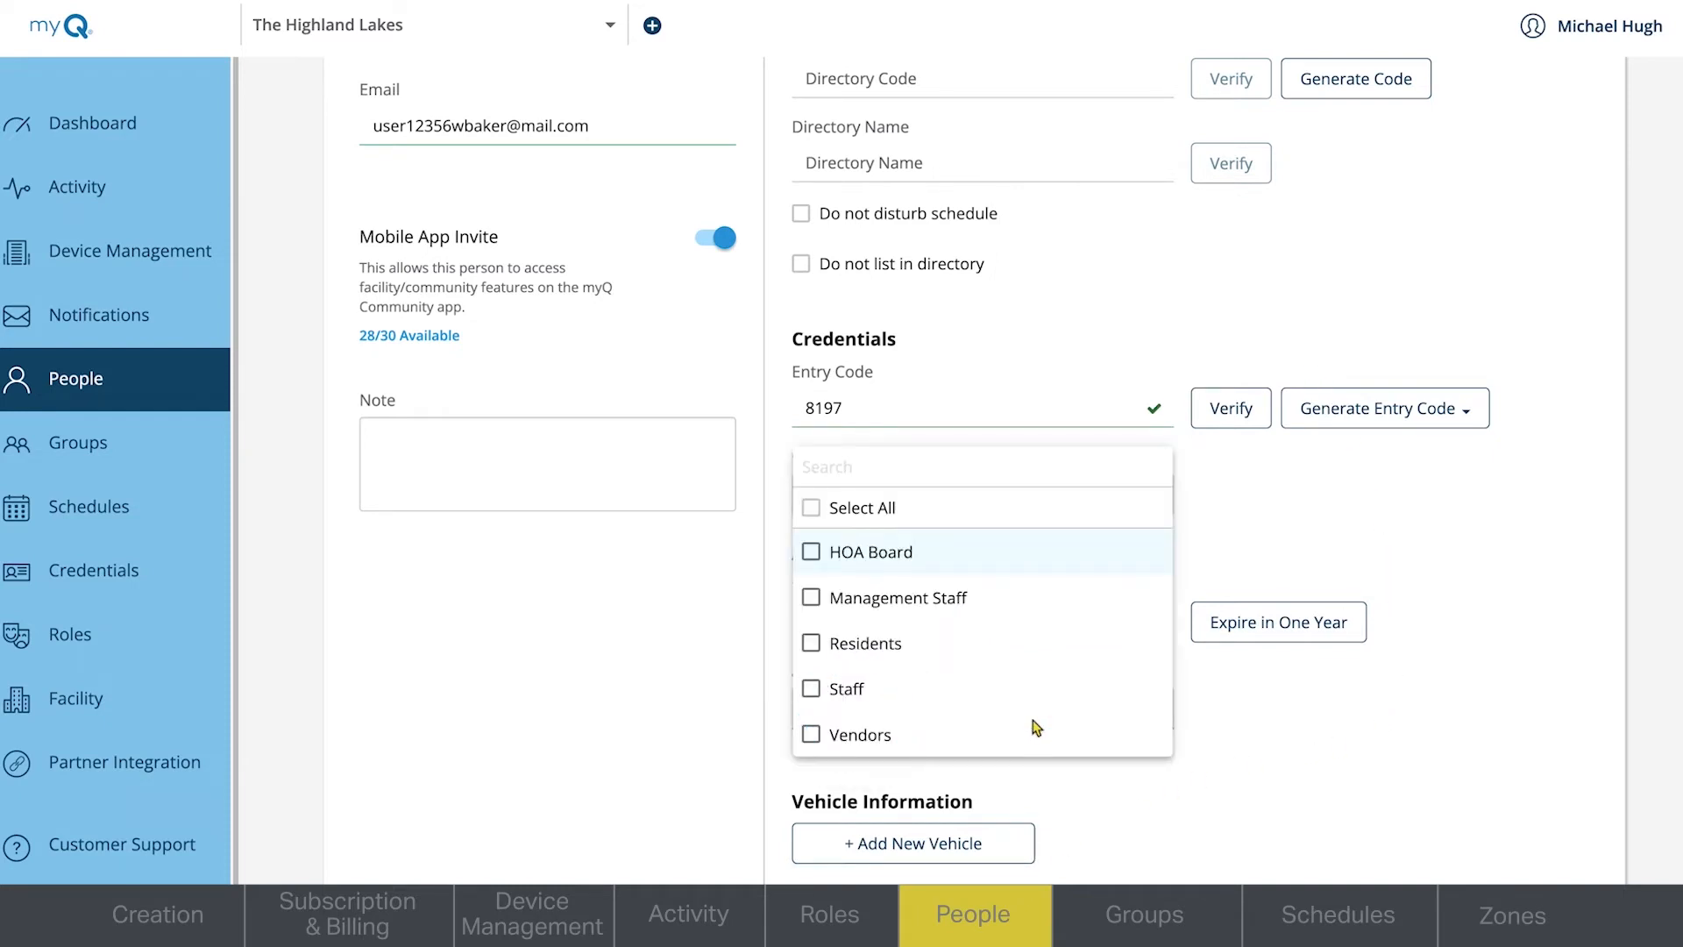
{"action": "left_click", "coordinate": [887, 647]}
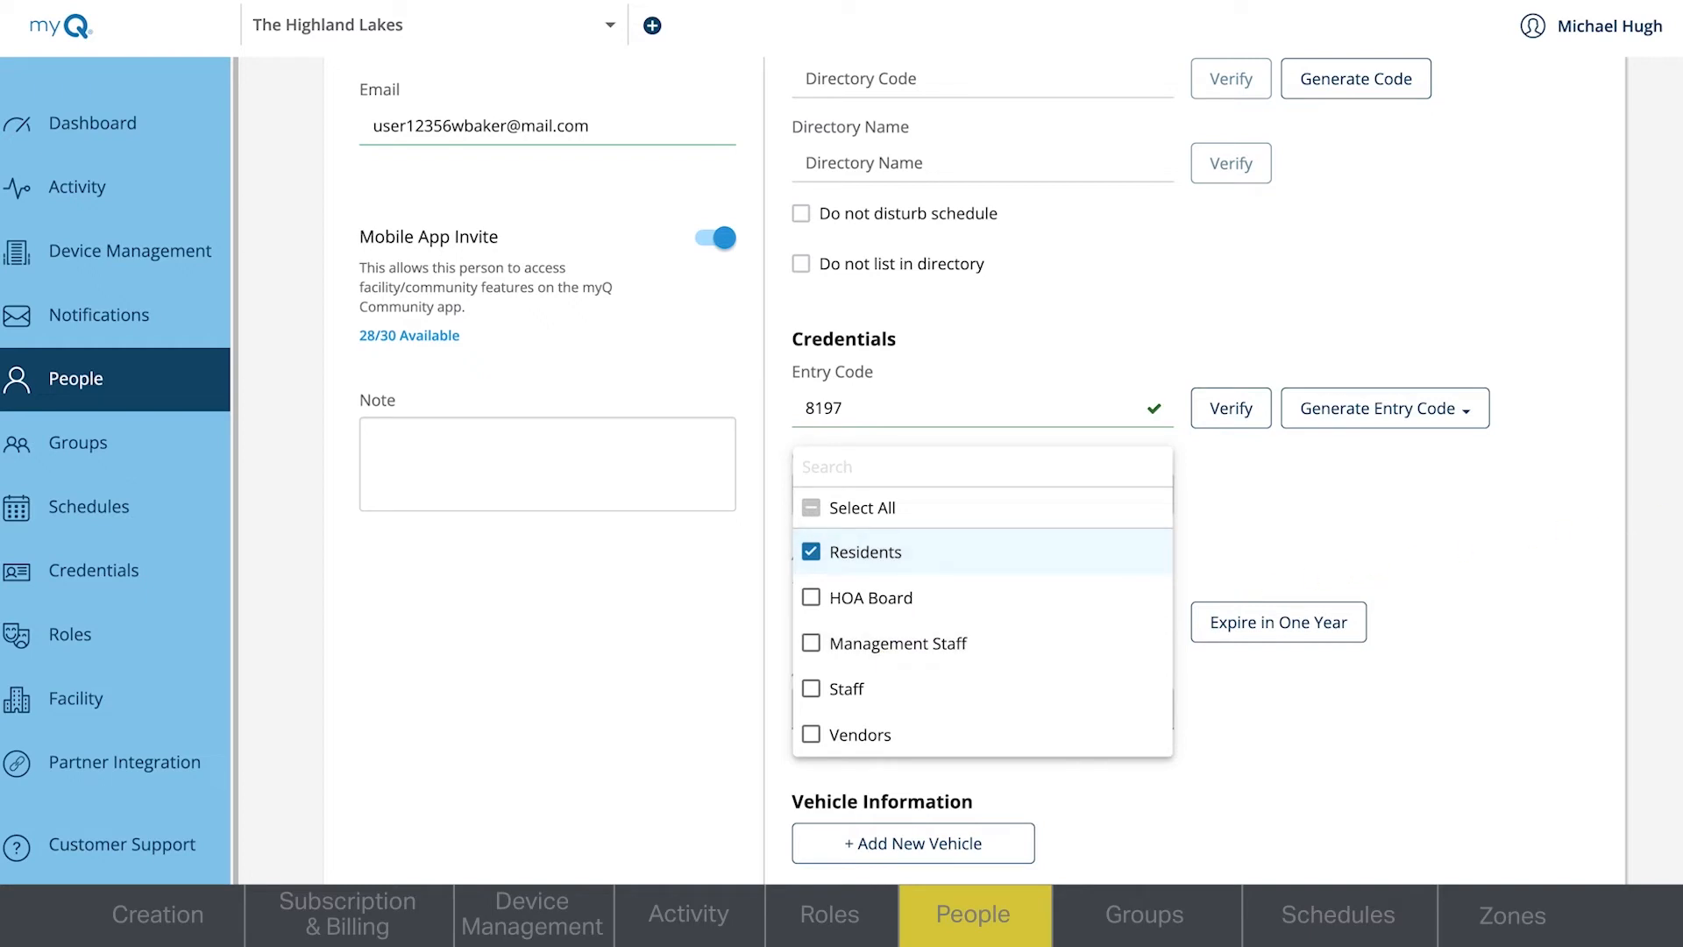
{"action": "scroll", "coordinate": [1531, 537], "scroll_direction": "down", "scroll_amount": 2}
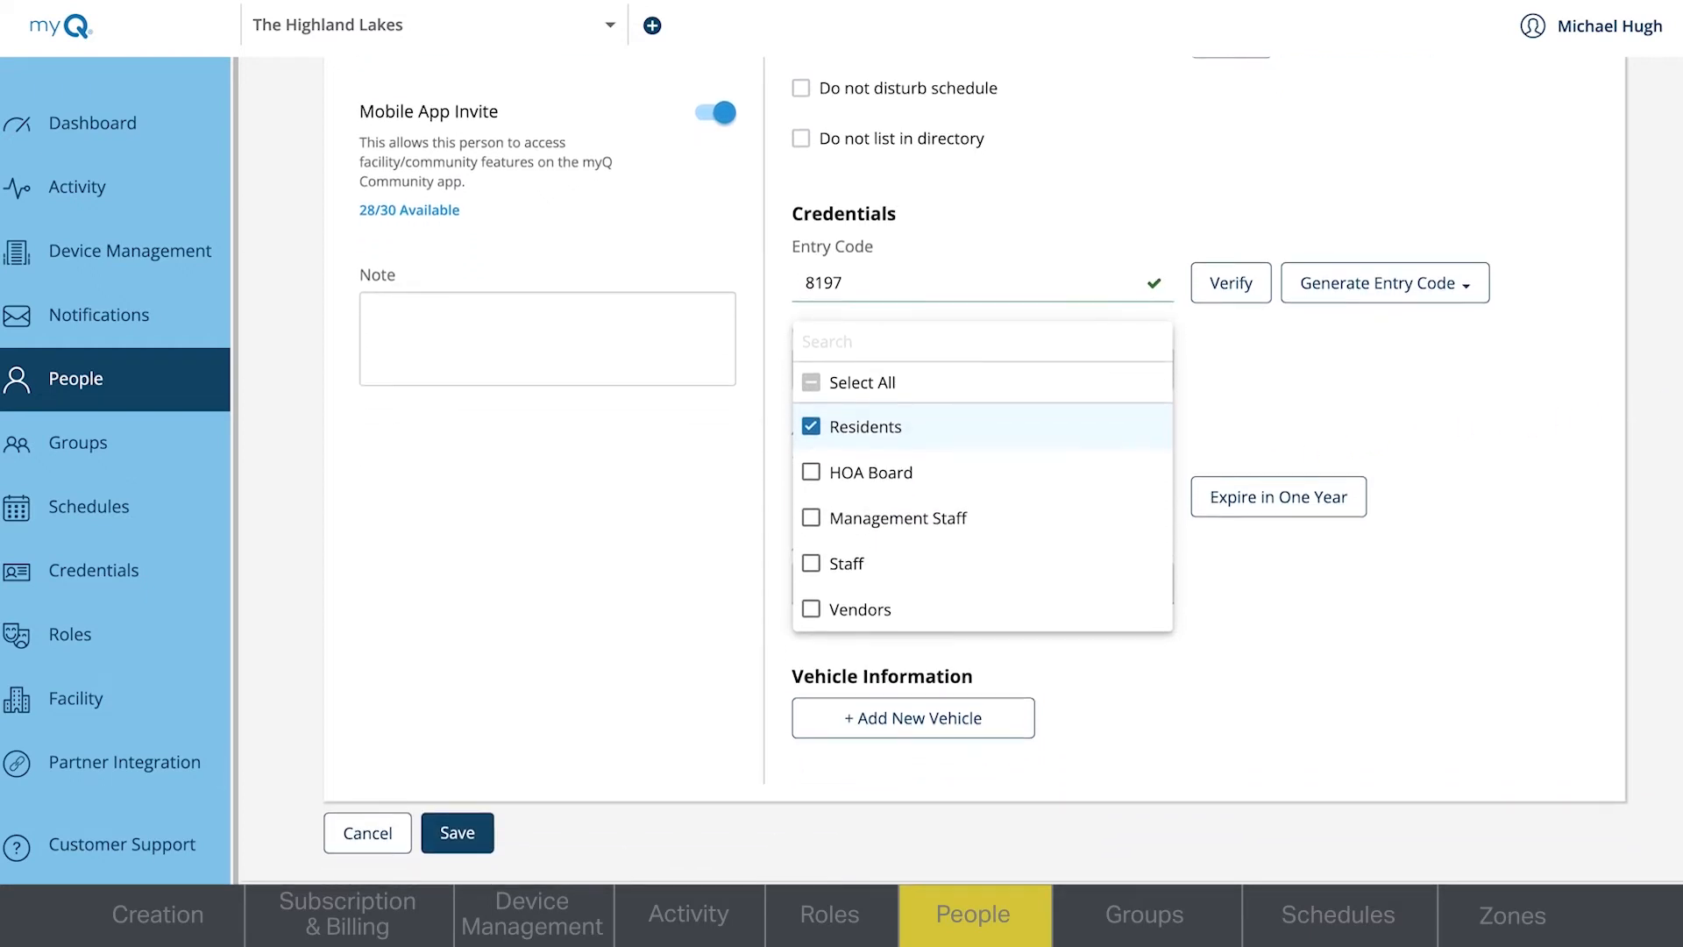
{"action": "scroll", "coordinate": [1197, 877], "scroll_direction": "down", "scroll_amount": 1}
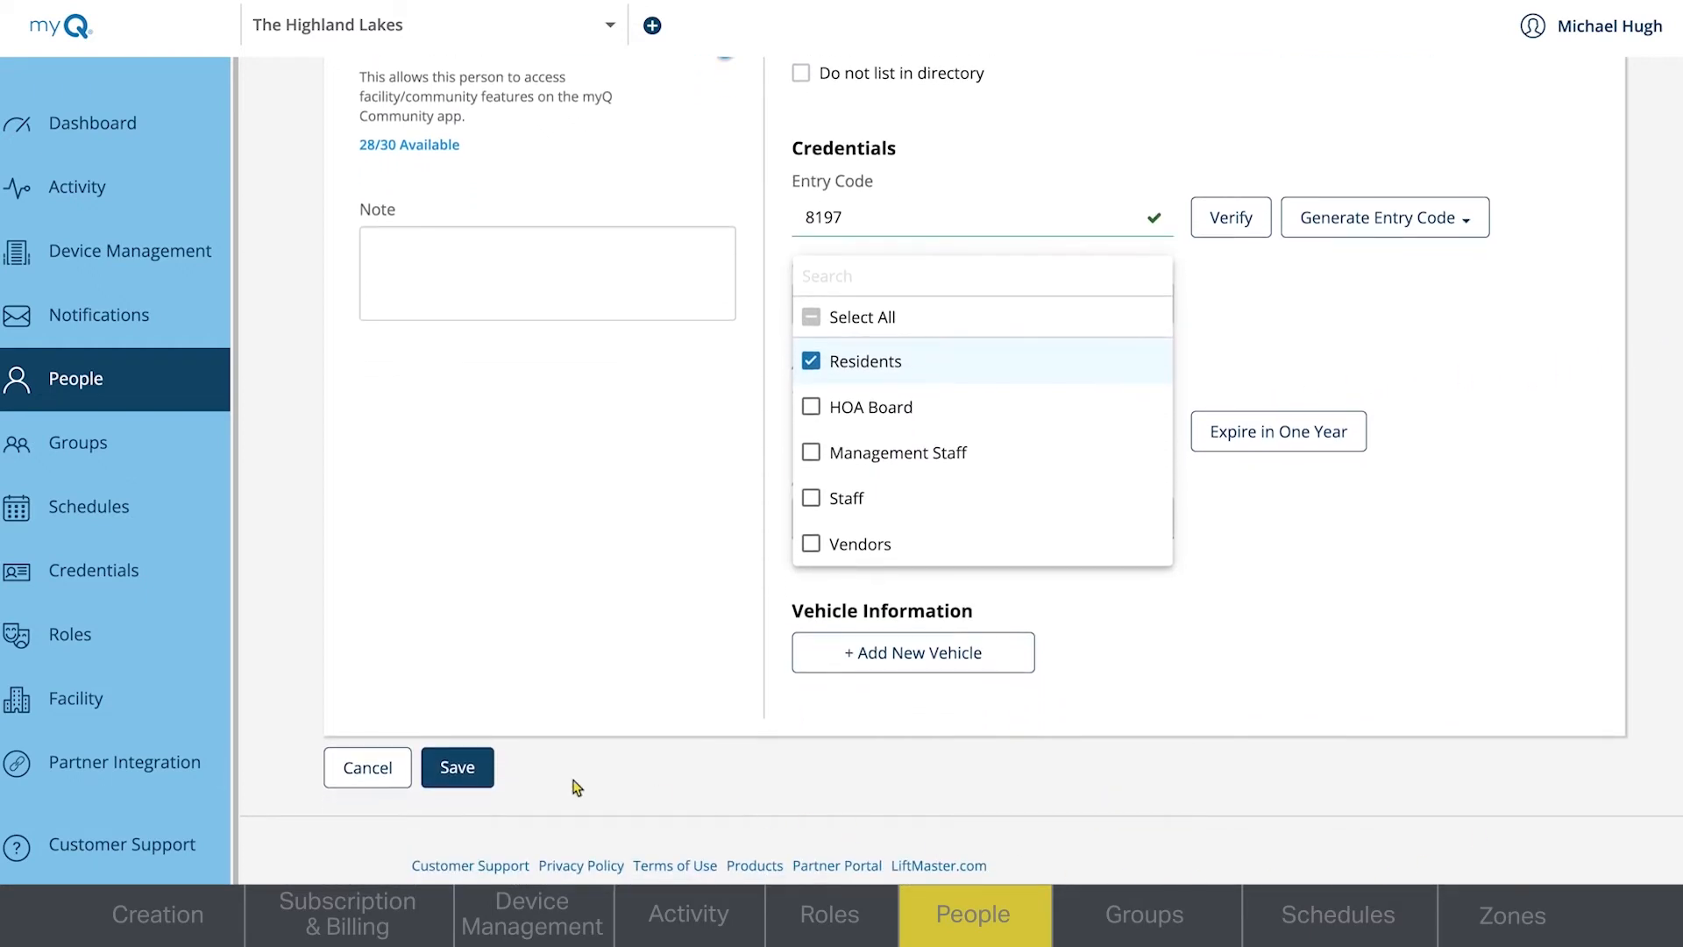
{"action": "left_click", "coordinate": [478, 782]}
{"action": "left_click", "coordinate": [478, 782]}
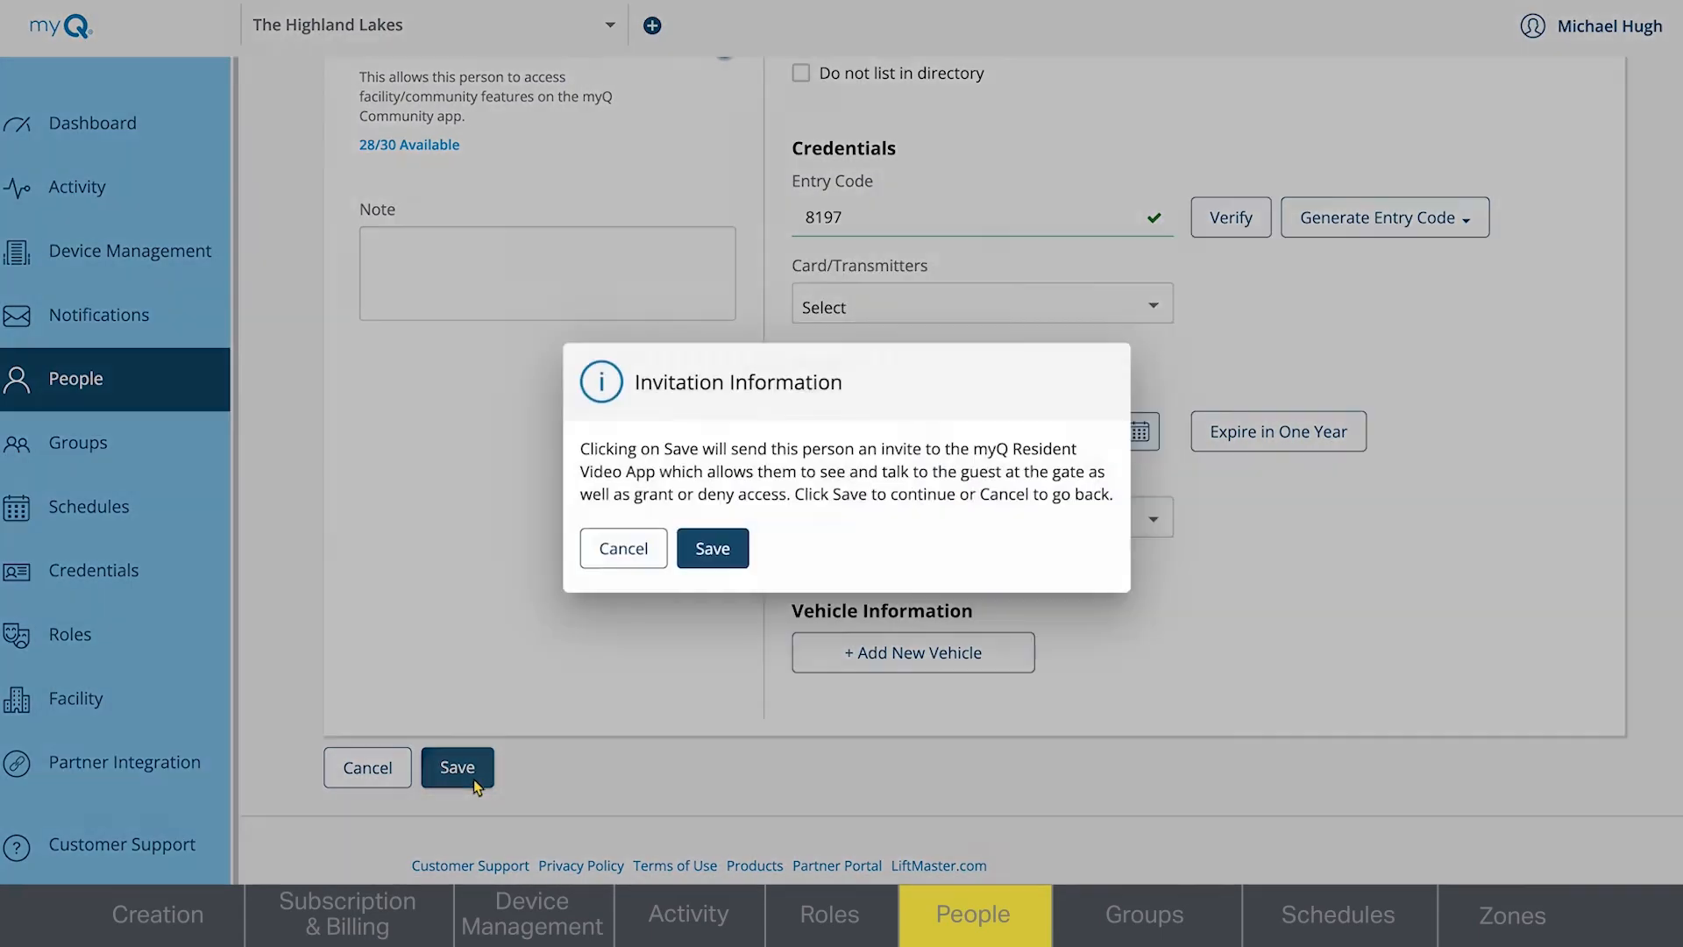
{"action": "left_click", "coordinate": [744, 567]}
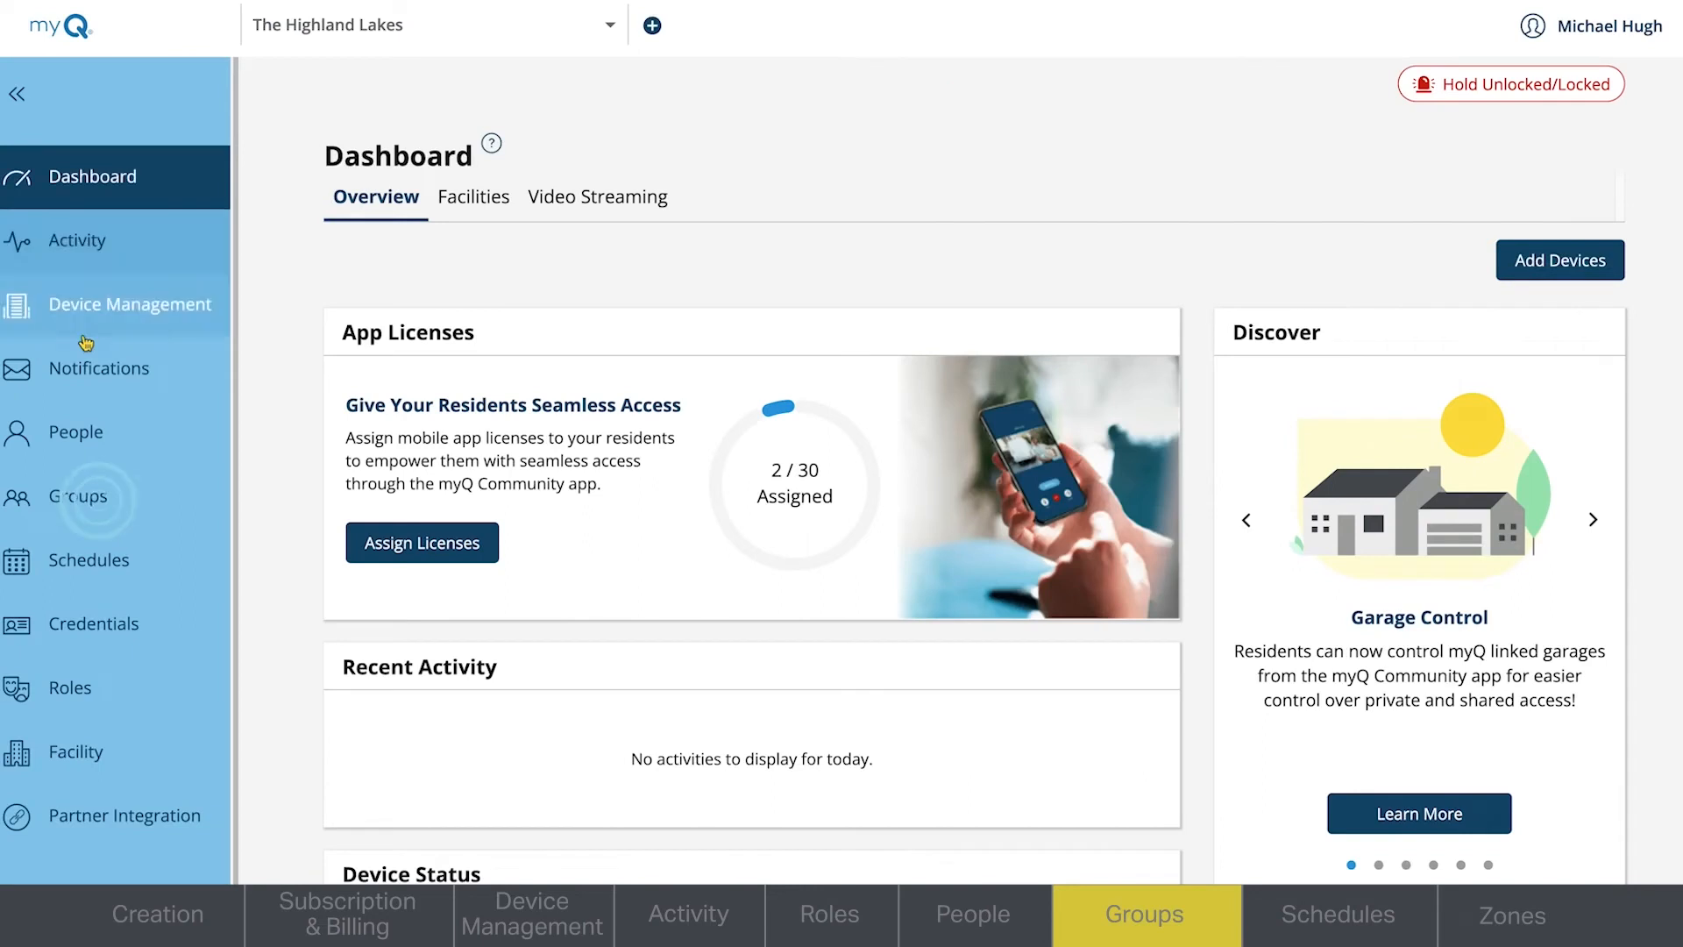
- Start adding a new group in Groups and name it Management
{"action": "left_click", "coordinate": [83, 496]}
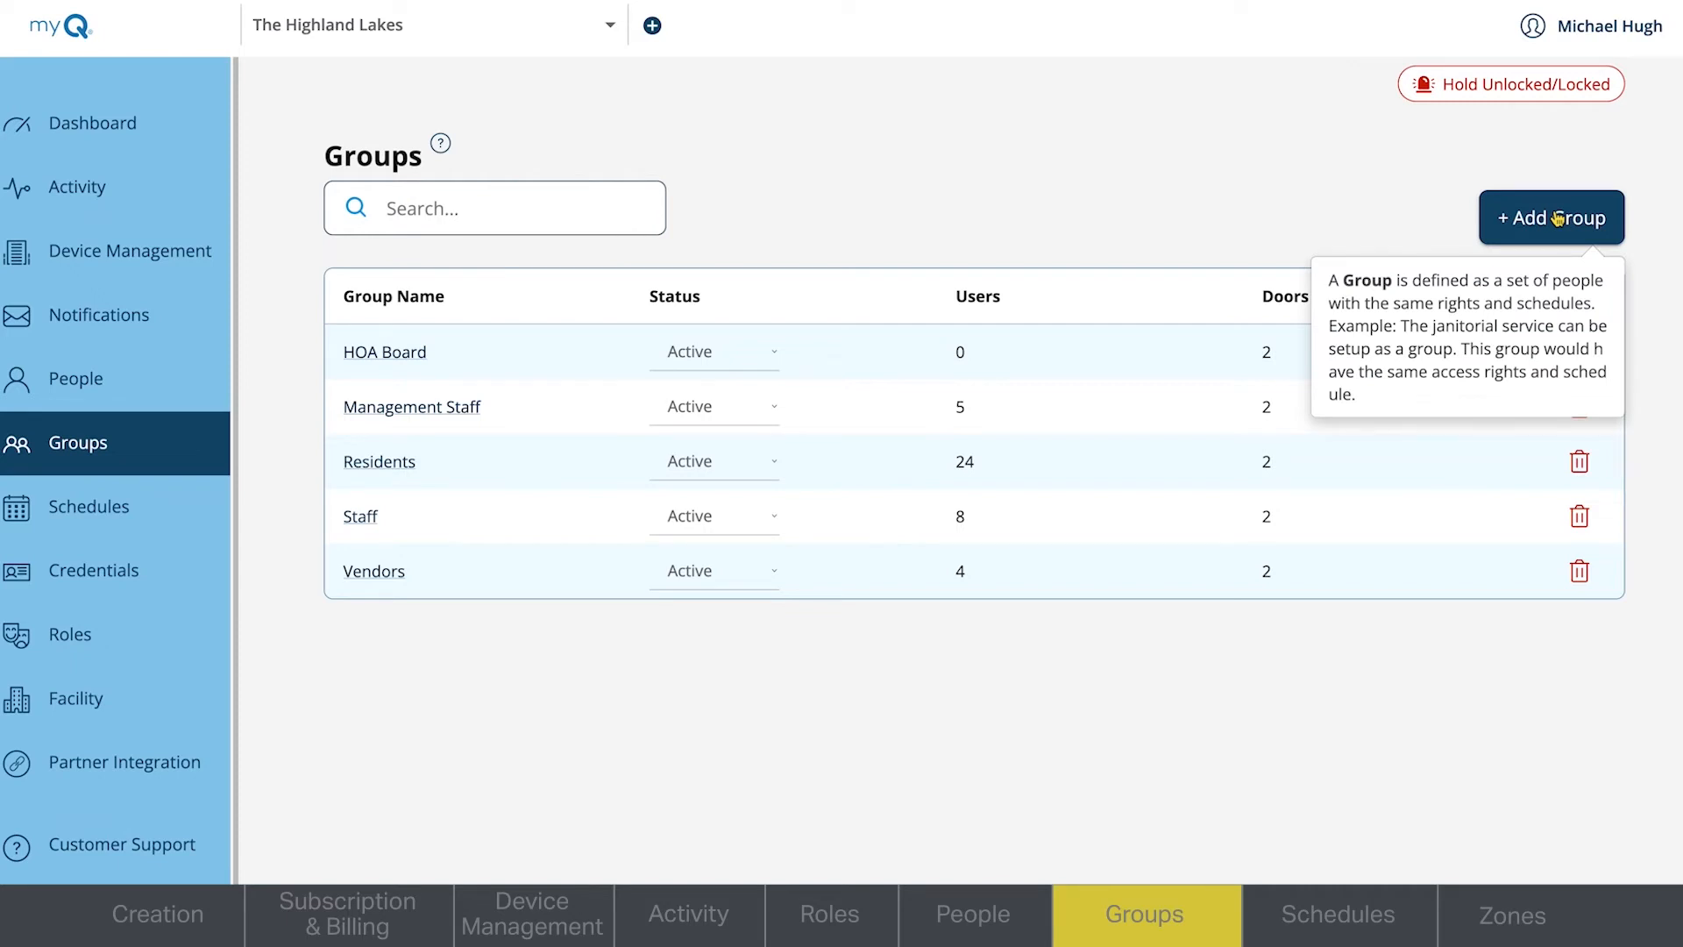
{"action": "left_click", "coordinate": [1557, 218]}
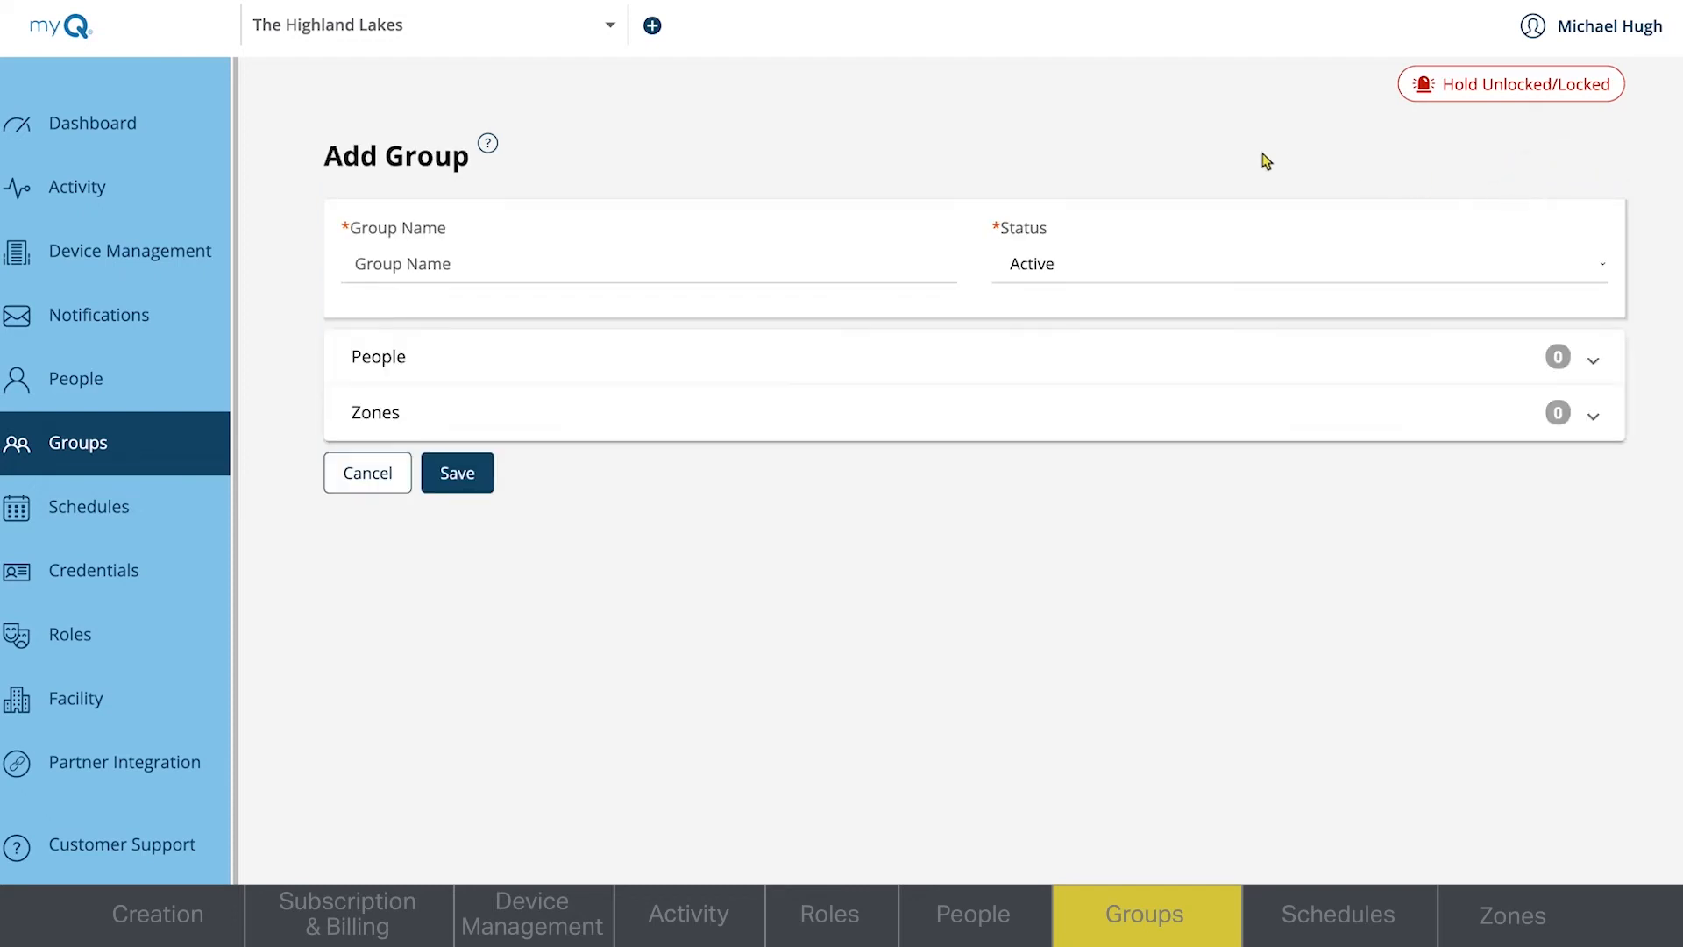
{"action": "left_click", "coordinate": [785, 266]}
{"action": "type", "text": "Management"}
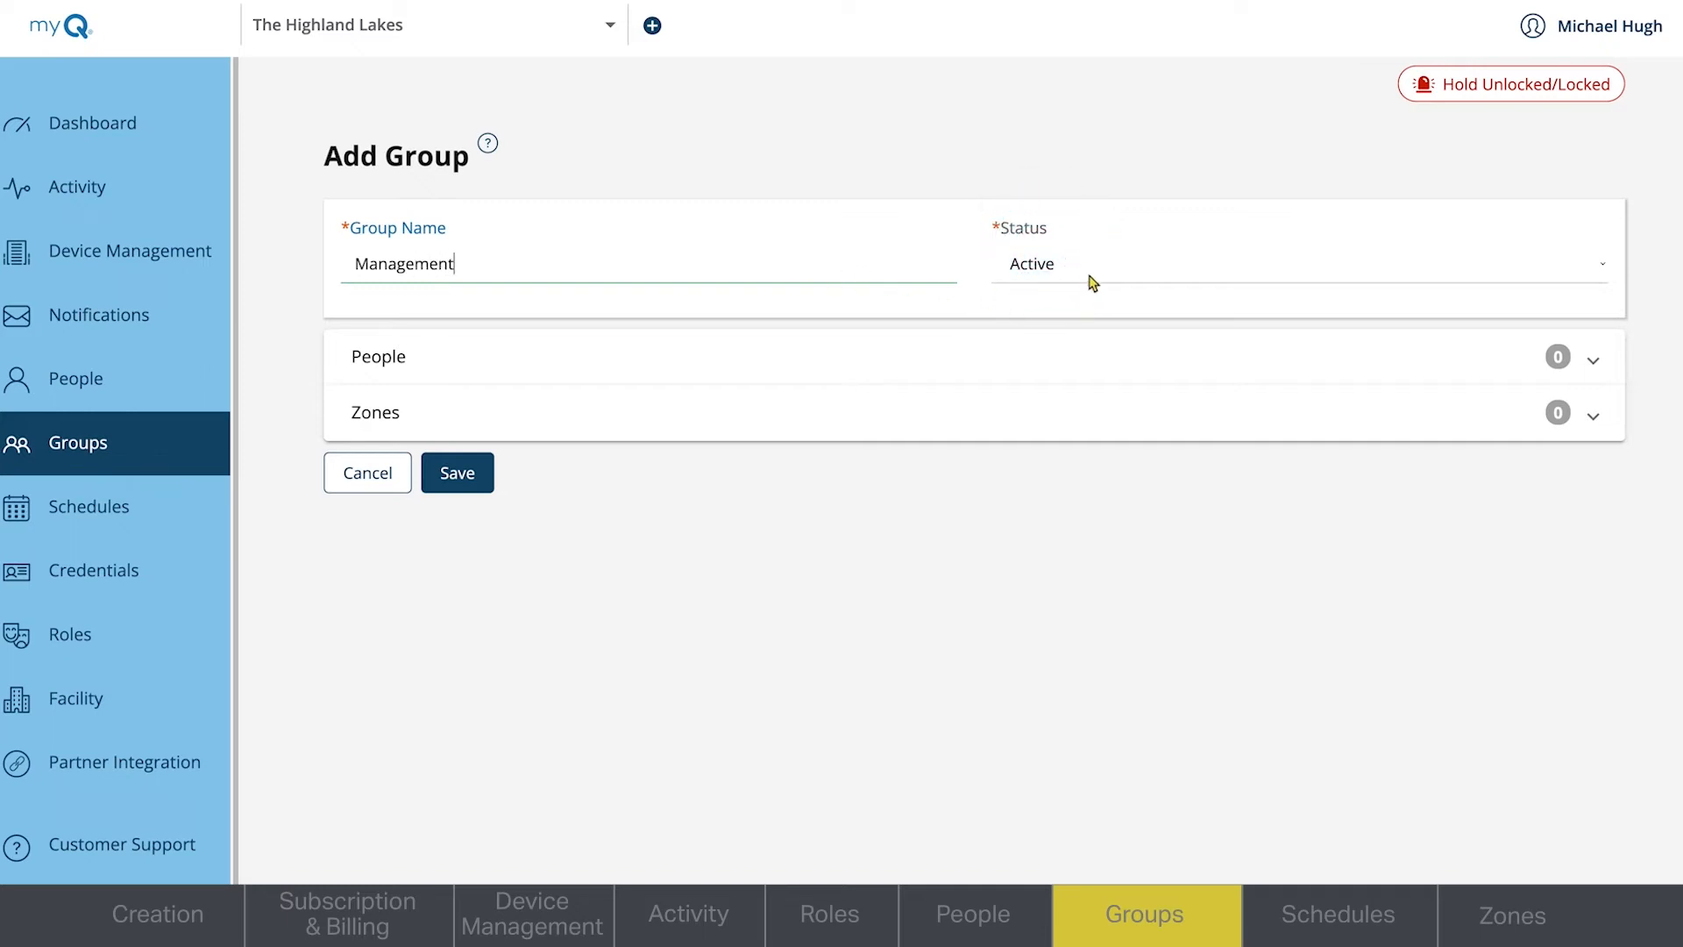
- Add the second user in the available users list to the Management group's people
{"action": "left_click", "coordinate": [1594, 361]}
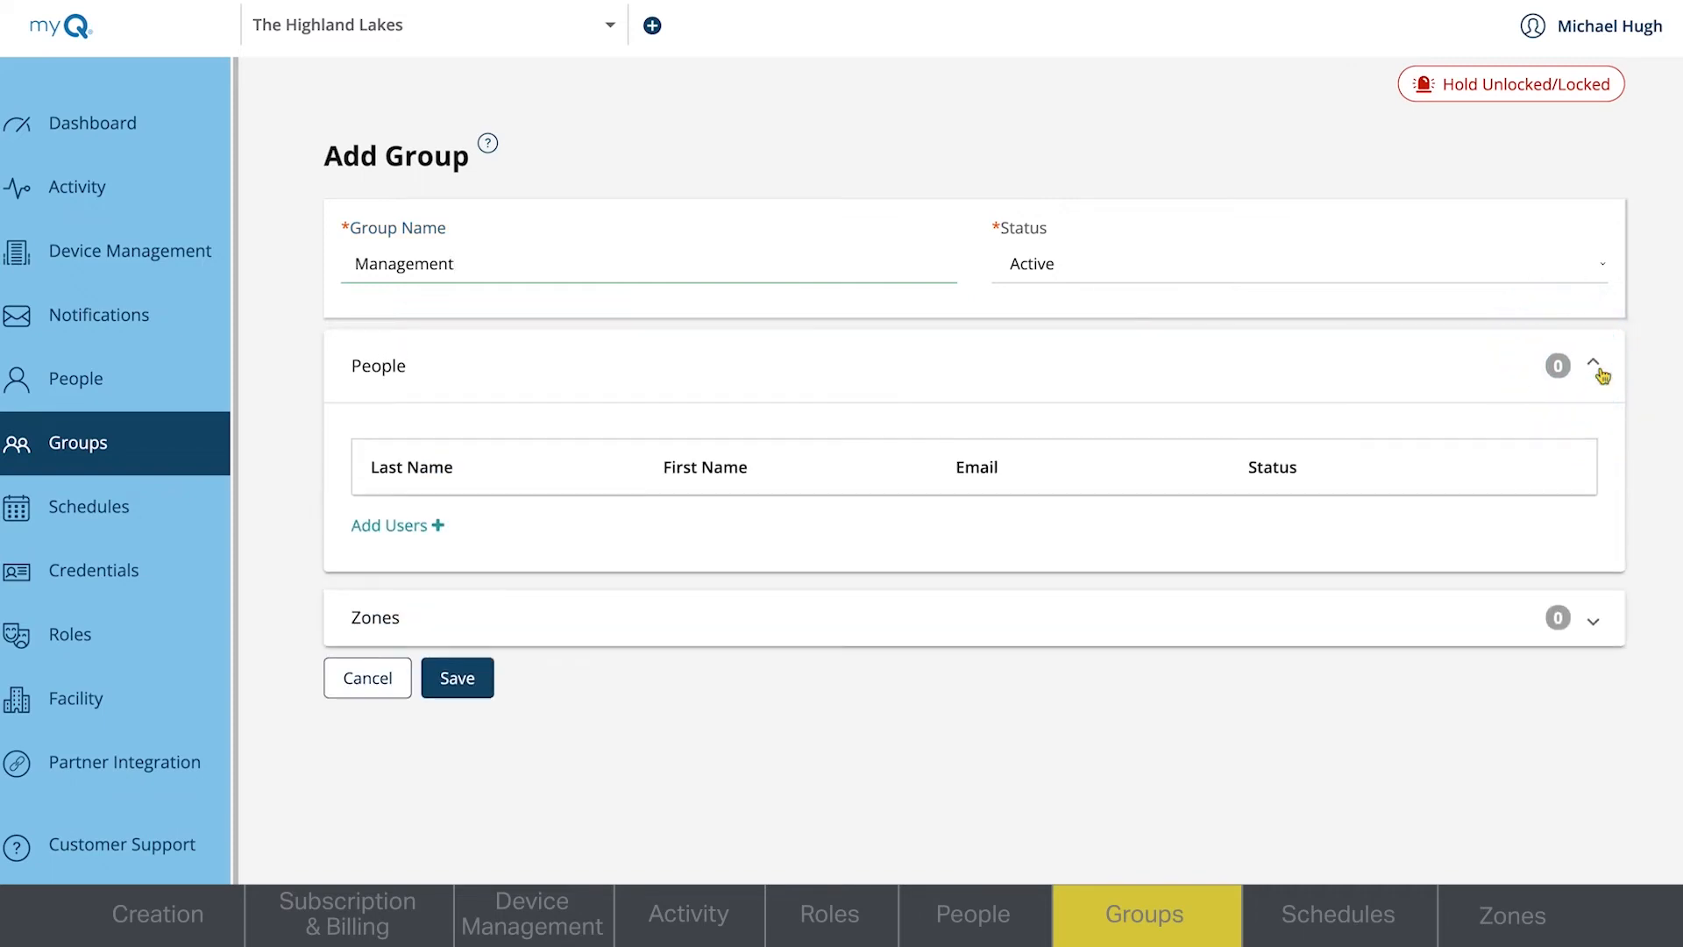
{"action": "left_click", "coordinate": [438, 527]}
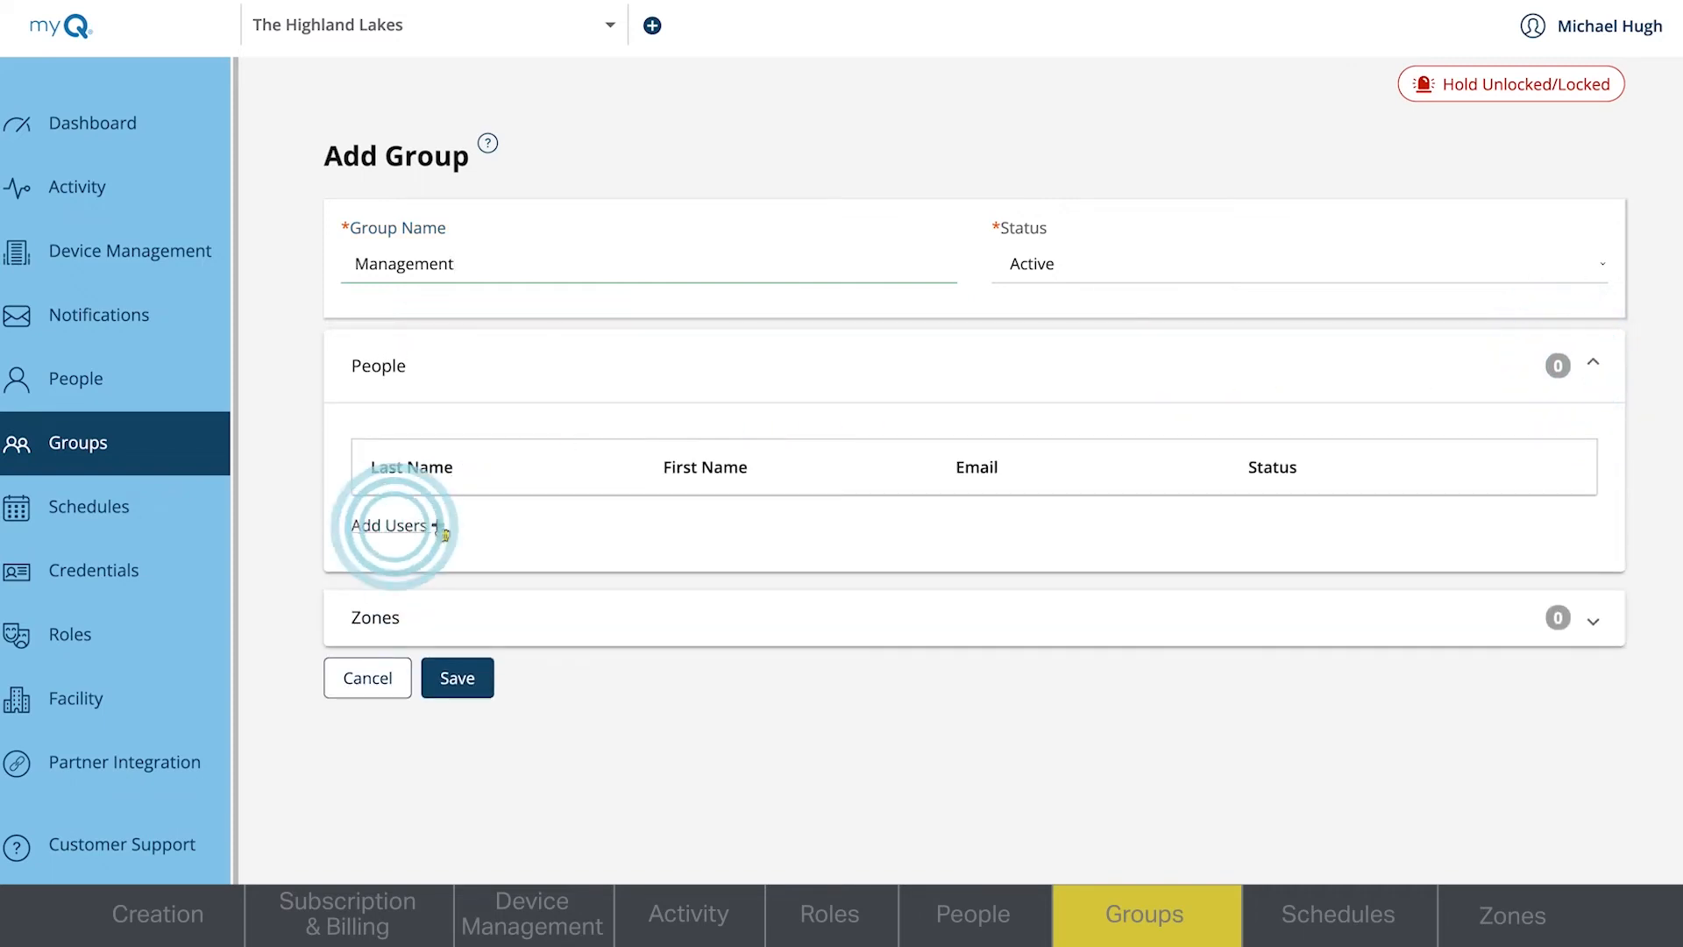
{"action": "left_click", "coordinate": [395, 831]}
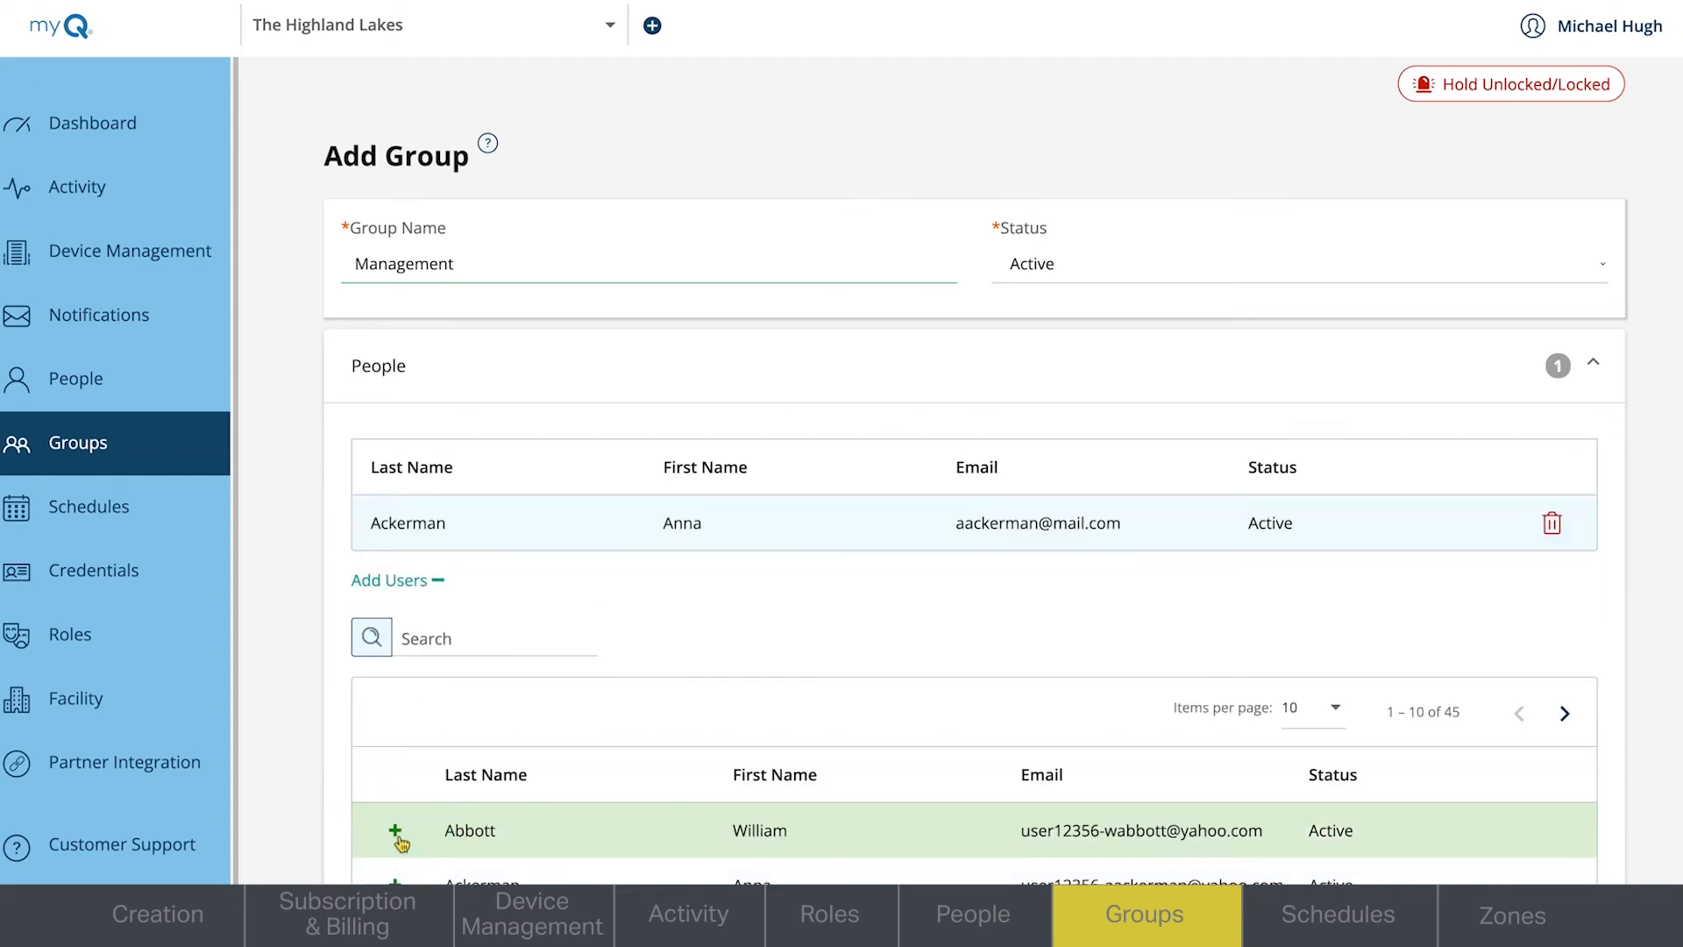
{"action": "left_click", "coordinate": [409, 582]}
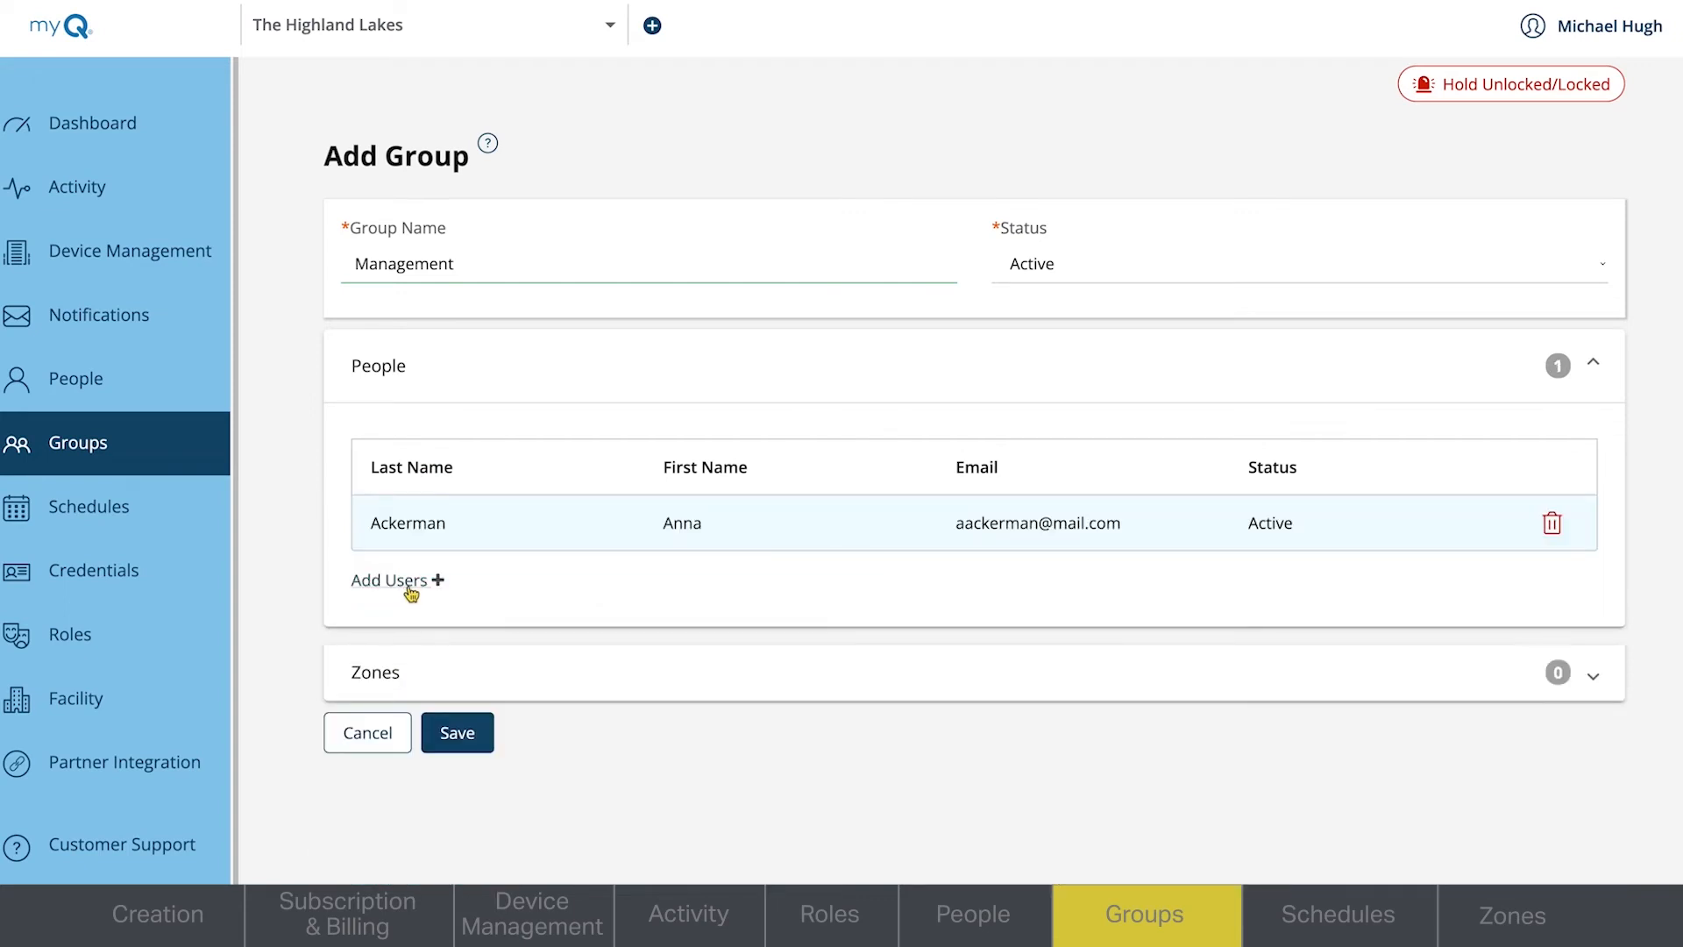
- Add Main Zone to the Management group and give it the Always Access schedule
{"action": "left_click", "coordinate": [402, 675]}
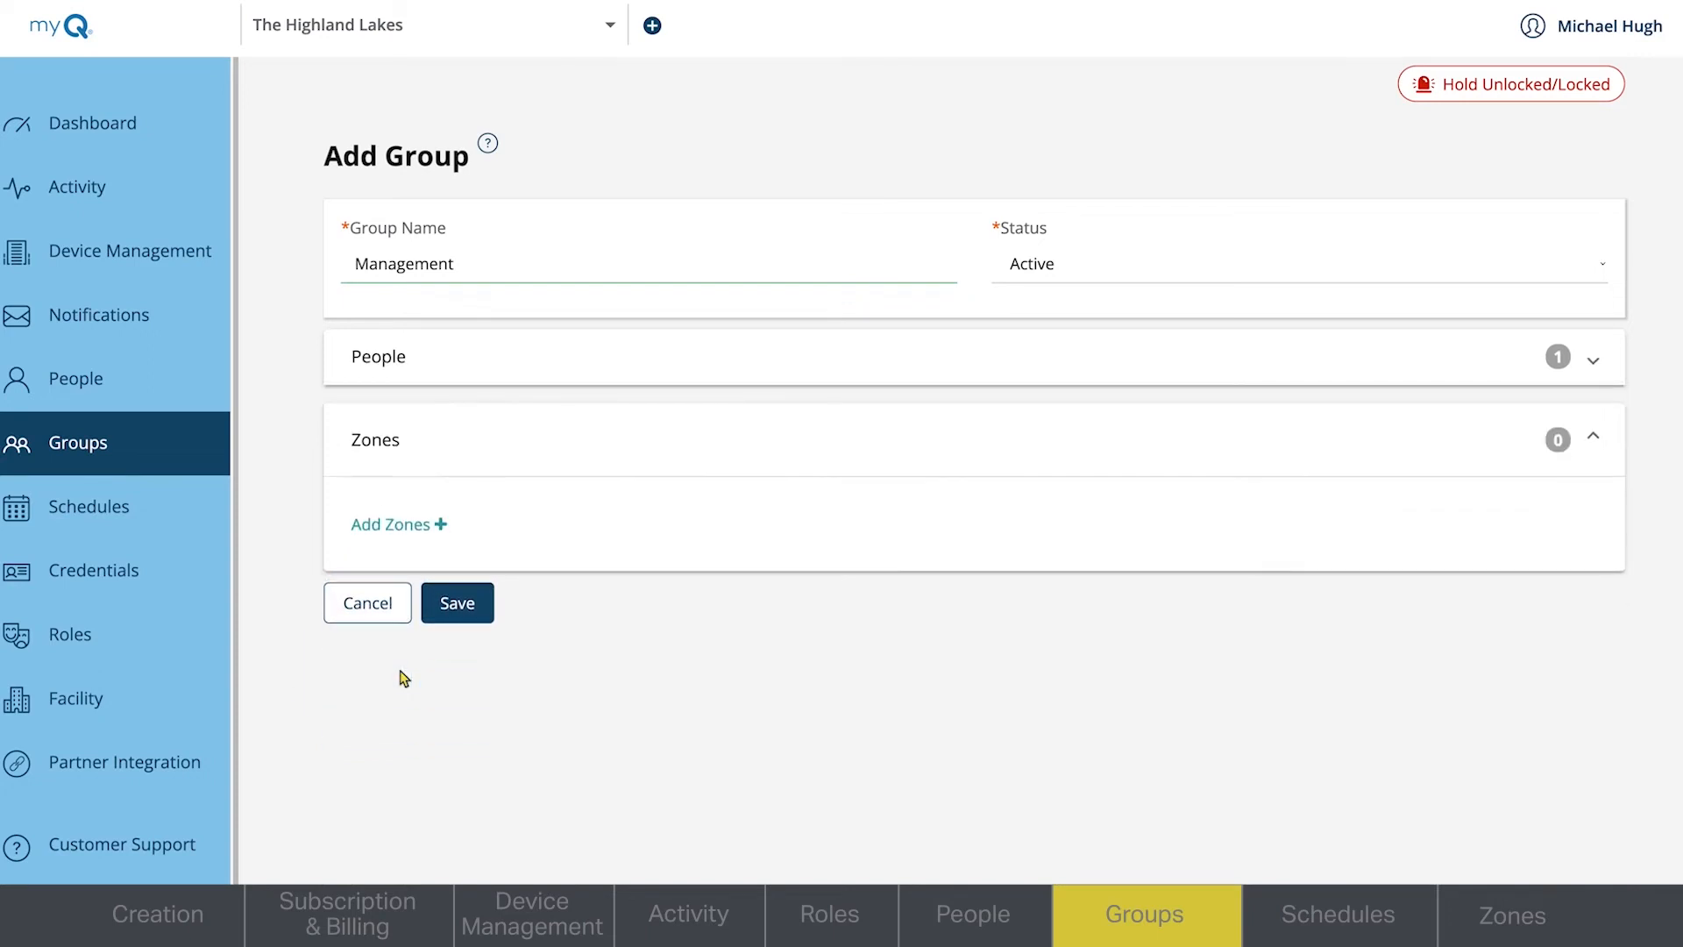
{"action": "left_click", "coordinate": [414, 530]}
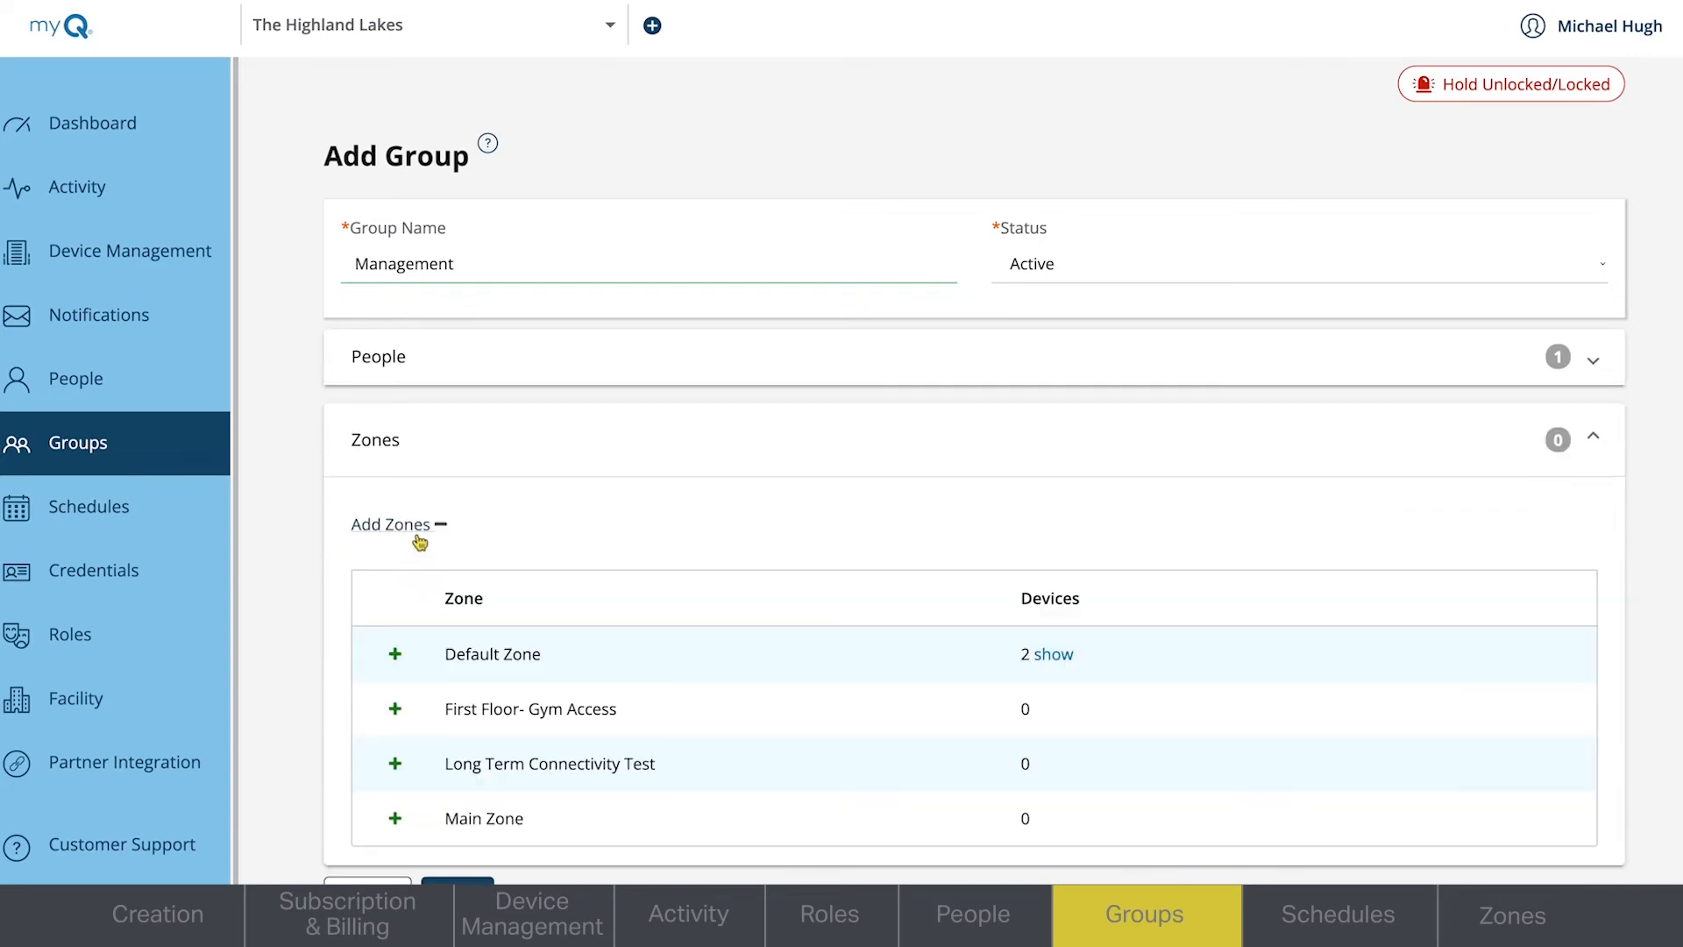
{"action": "left_click", "coordinate": [395, 818]}
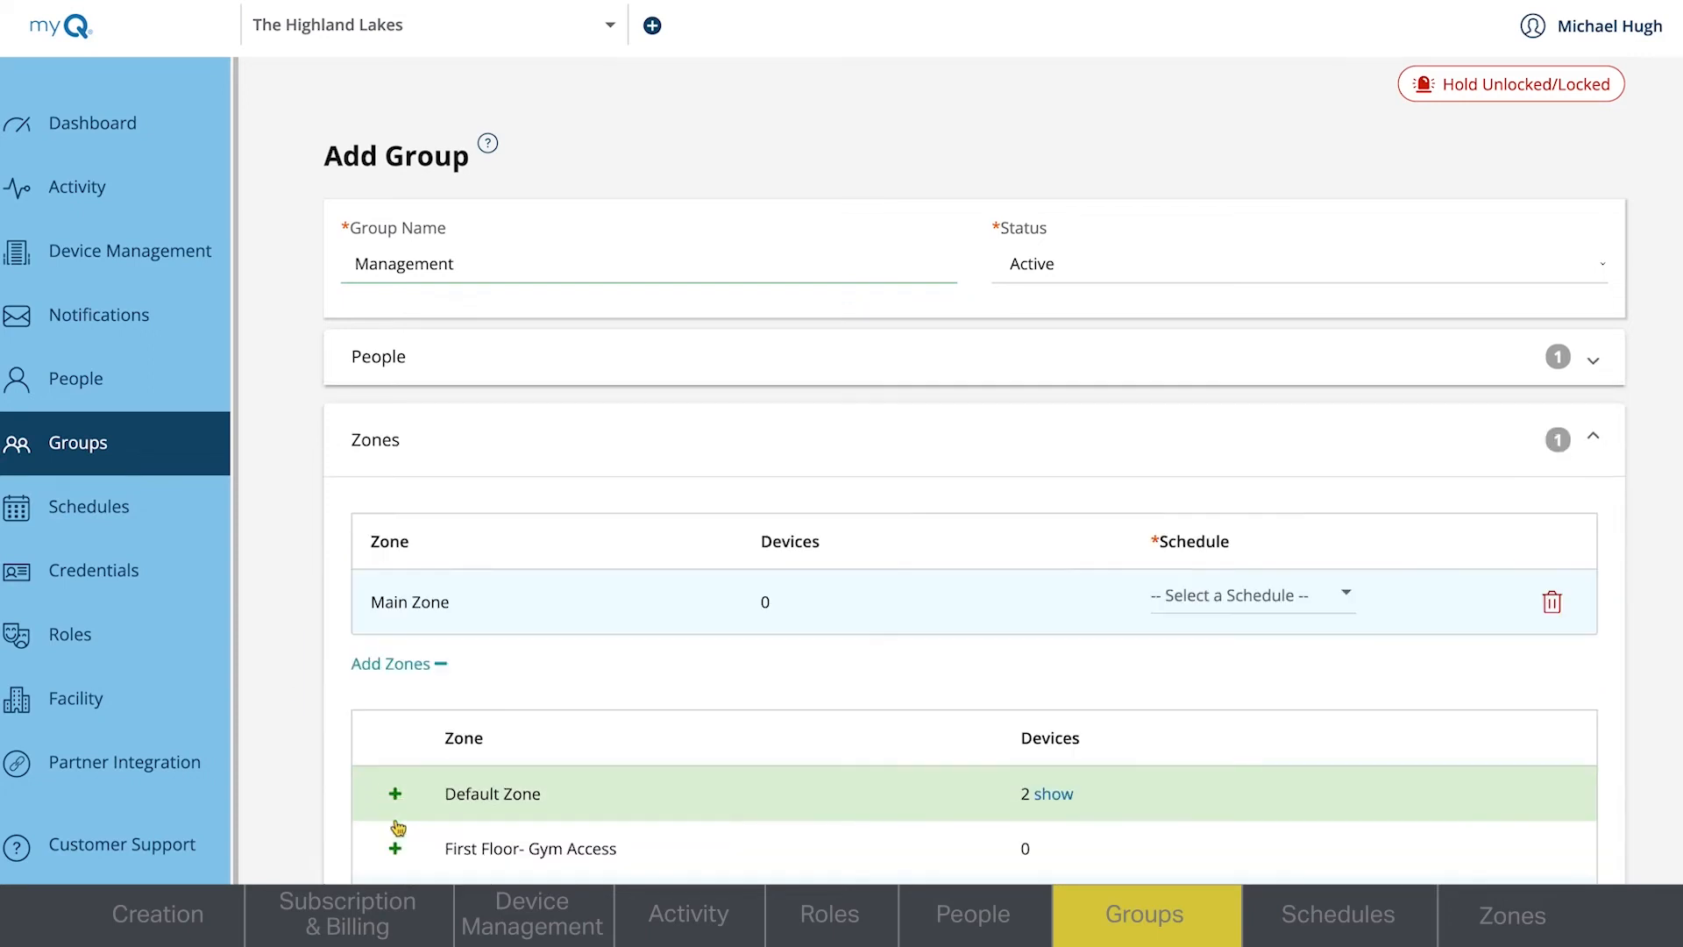
{"action": "left_click", "coordinate": [409, 664]}
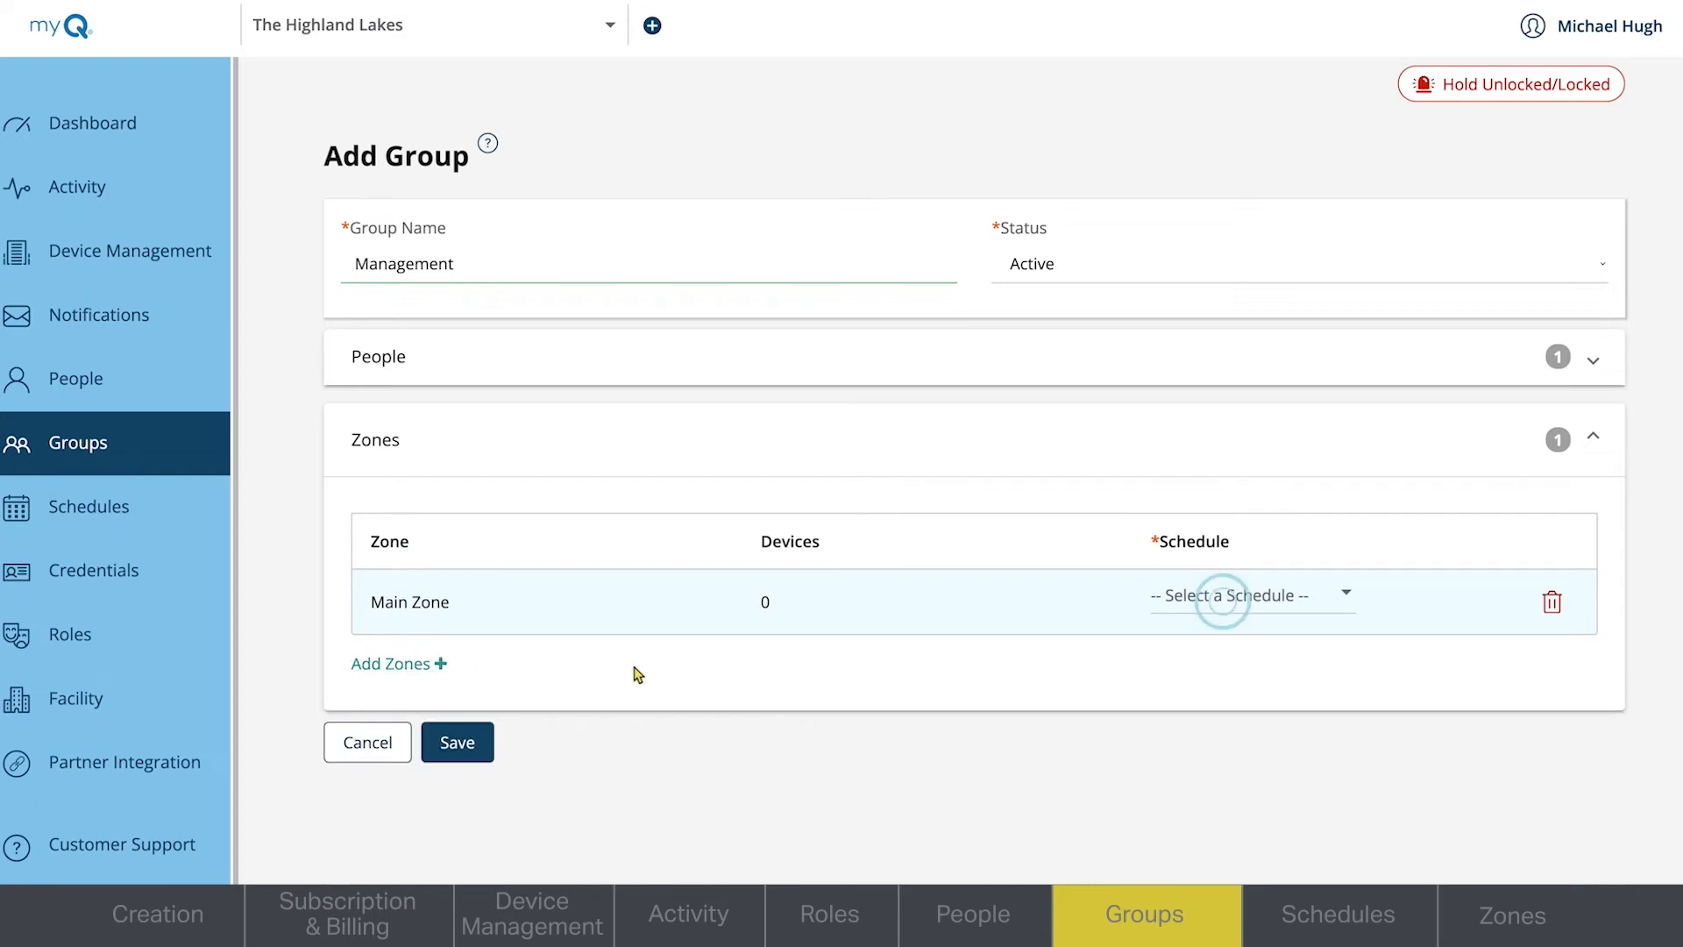
{"action": "left_click", "coordinate": [1347, 594]}
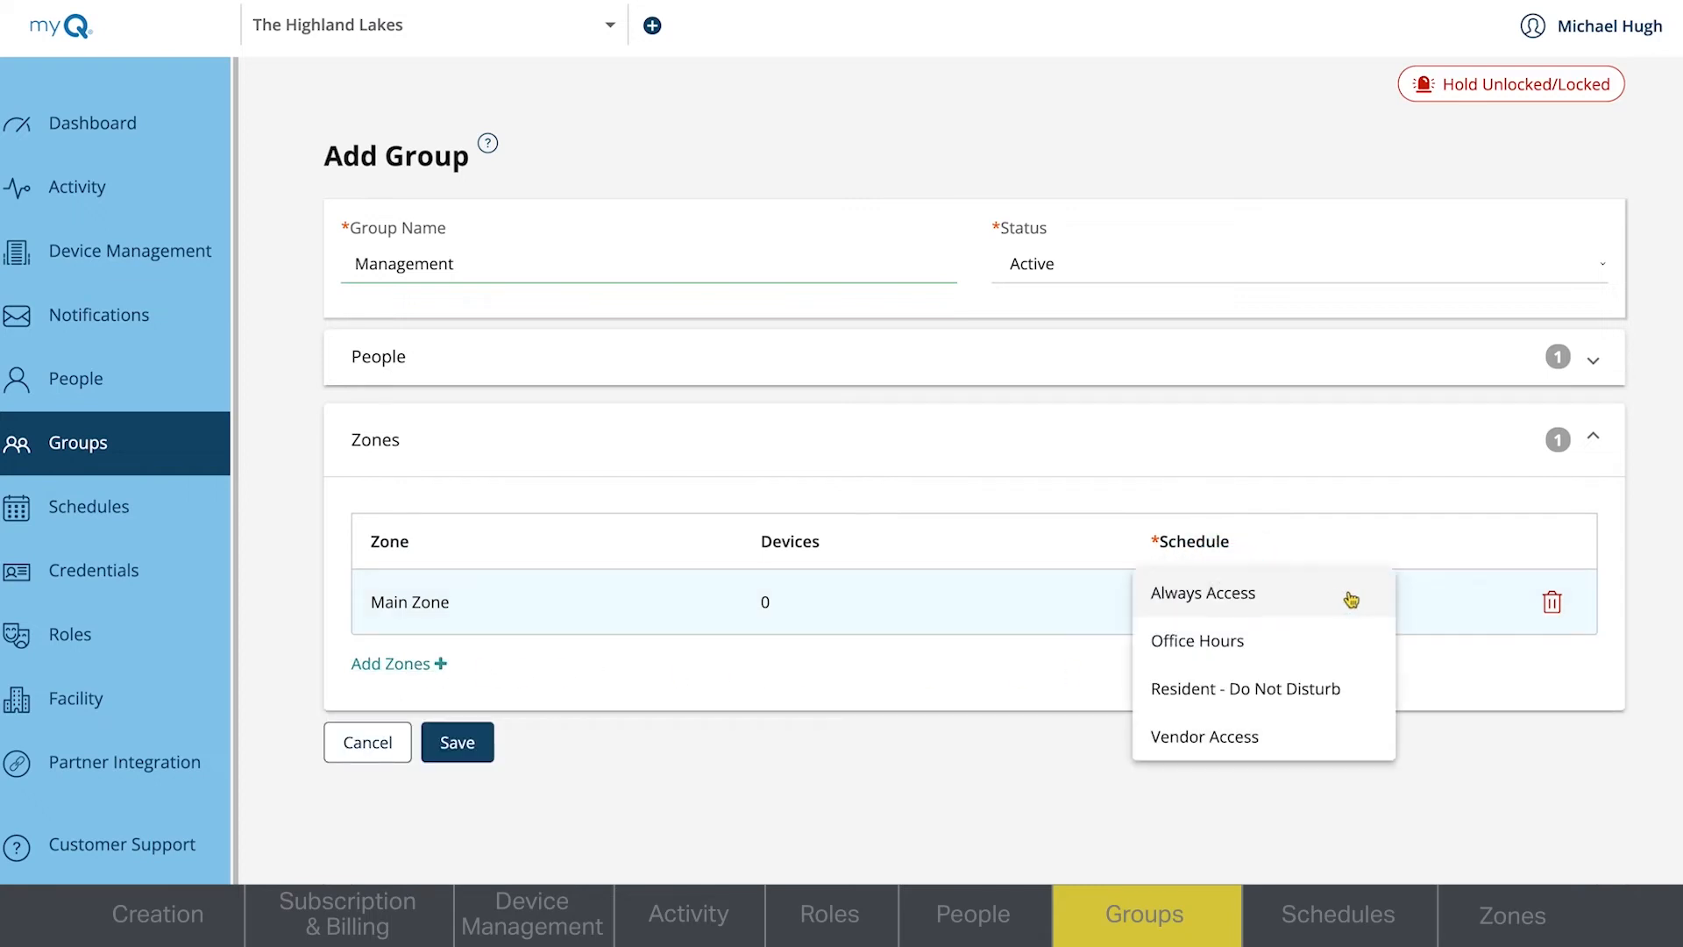
{"action": "left_click", "coordinate": [1304, 600]}
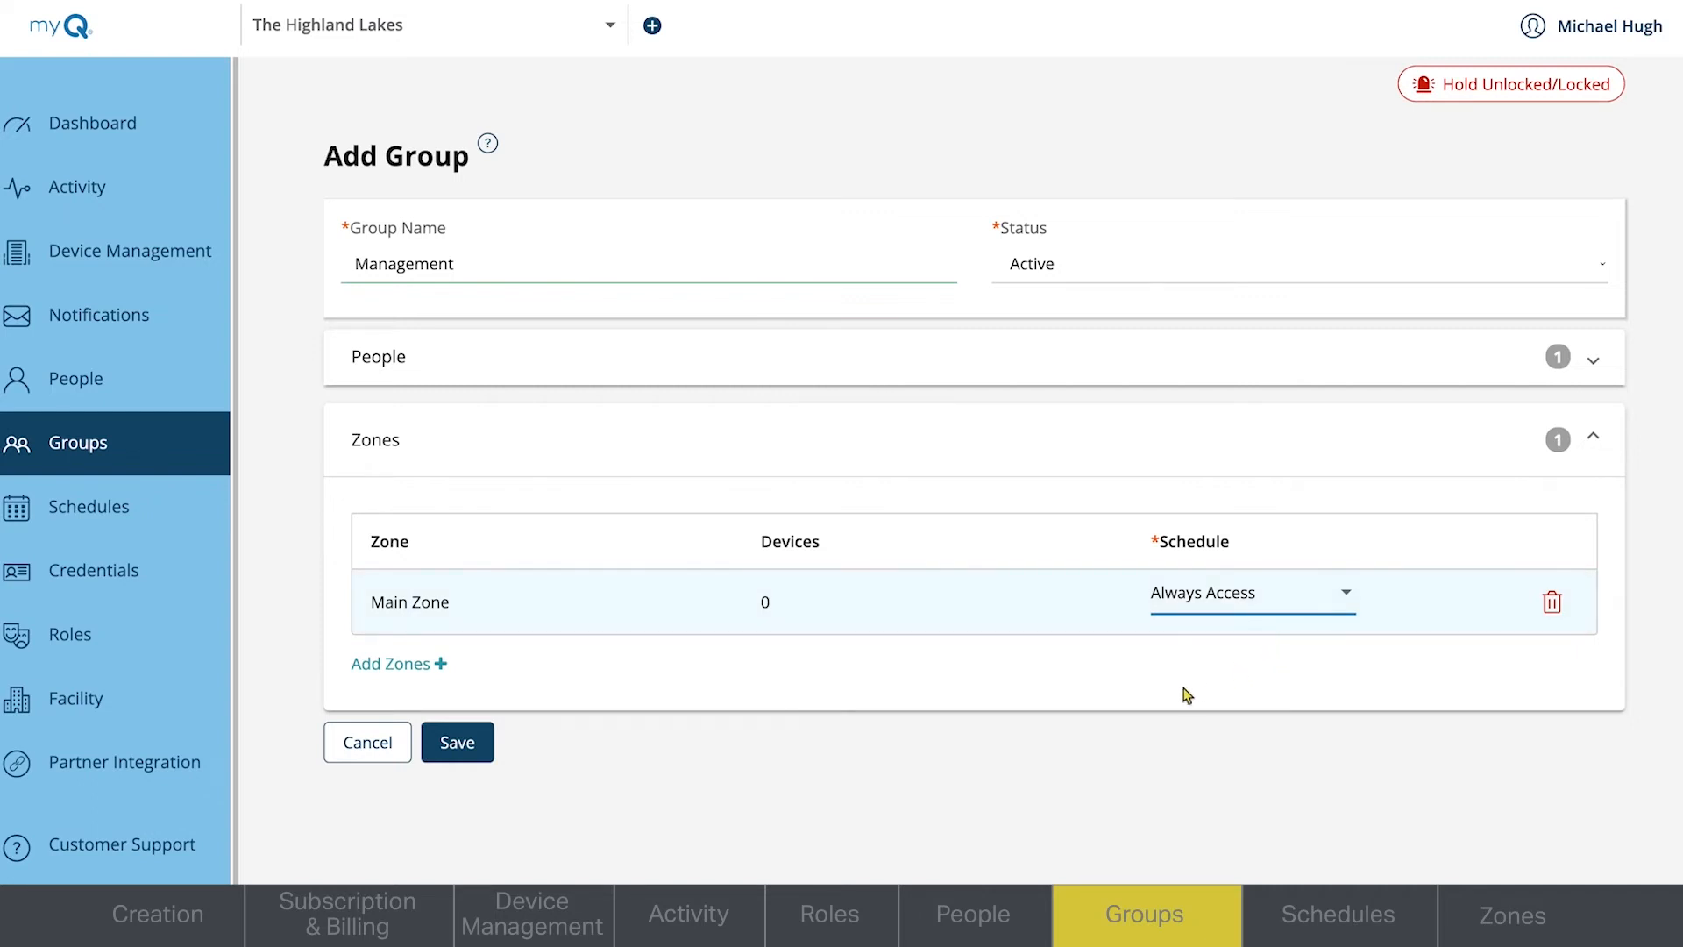
- Review the people assigned to the Management group, keep the added user and save the group
{"action": "left_click", "coordinate": [971, 359]}
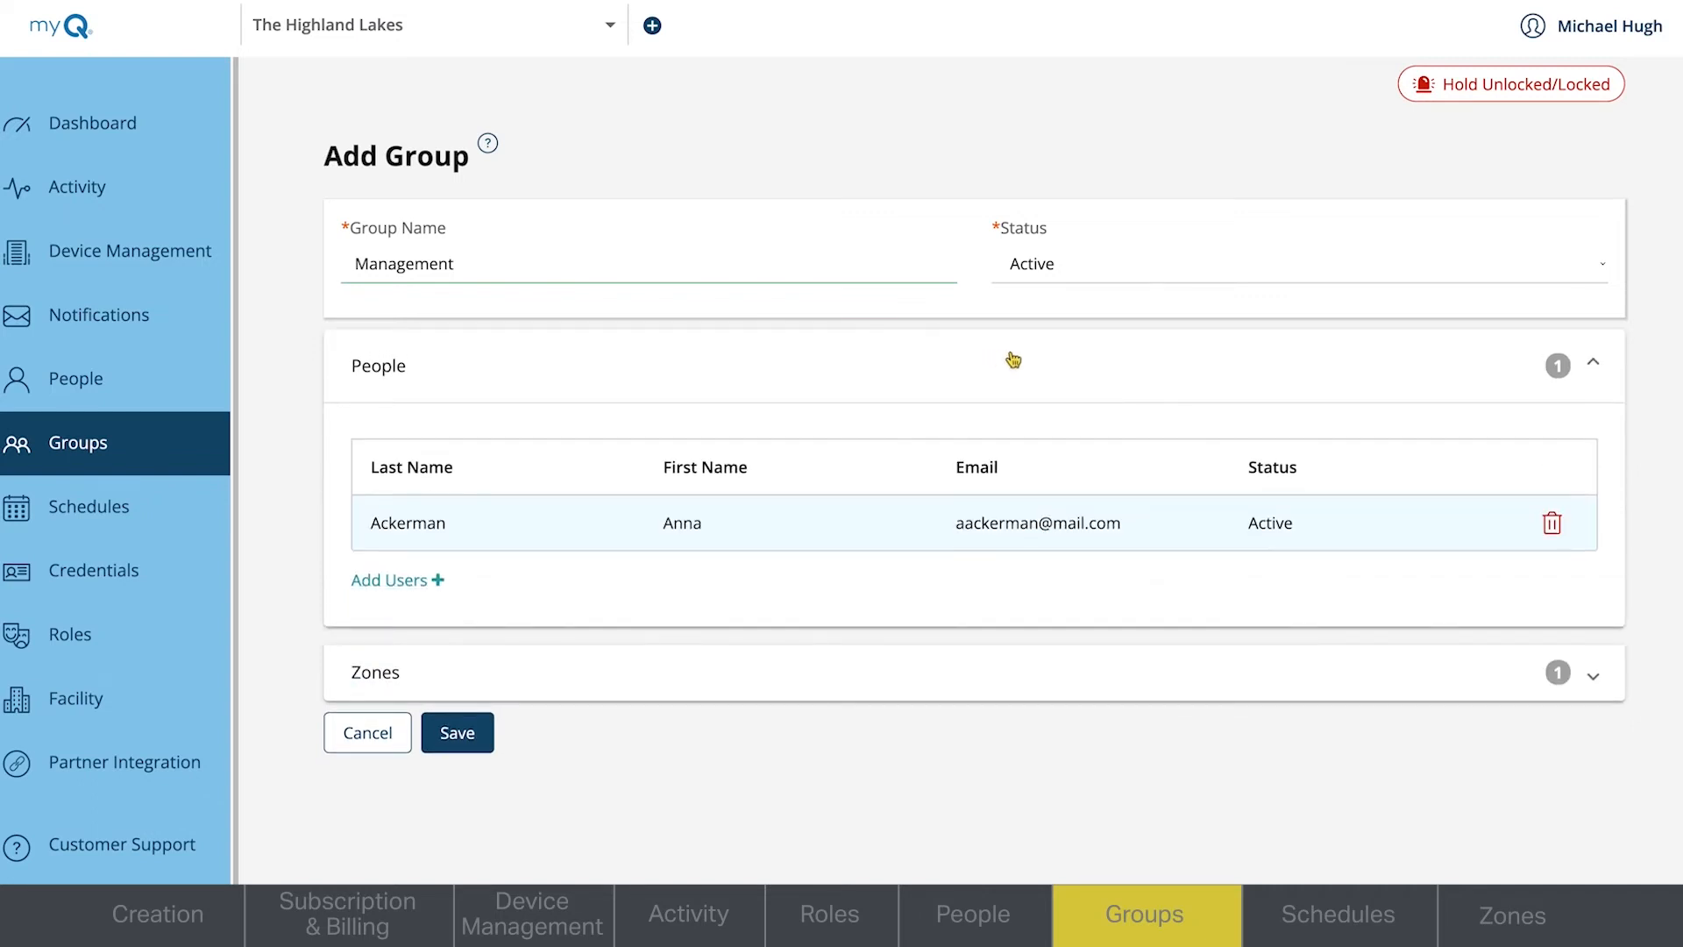
{"action": "left_click", "coordinate": [1551, 523]}
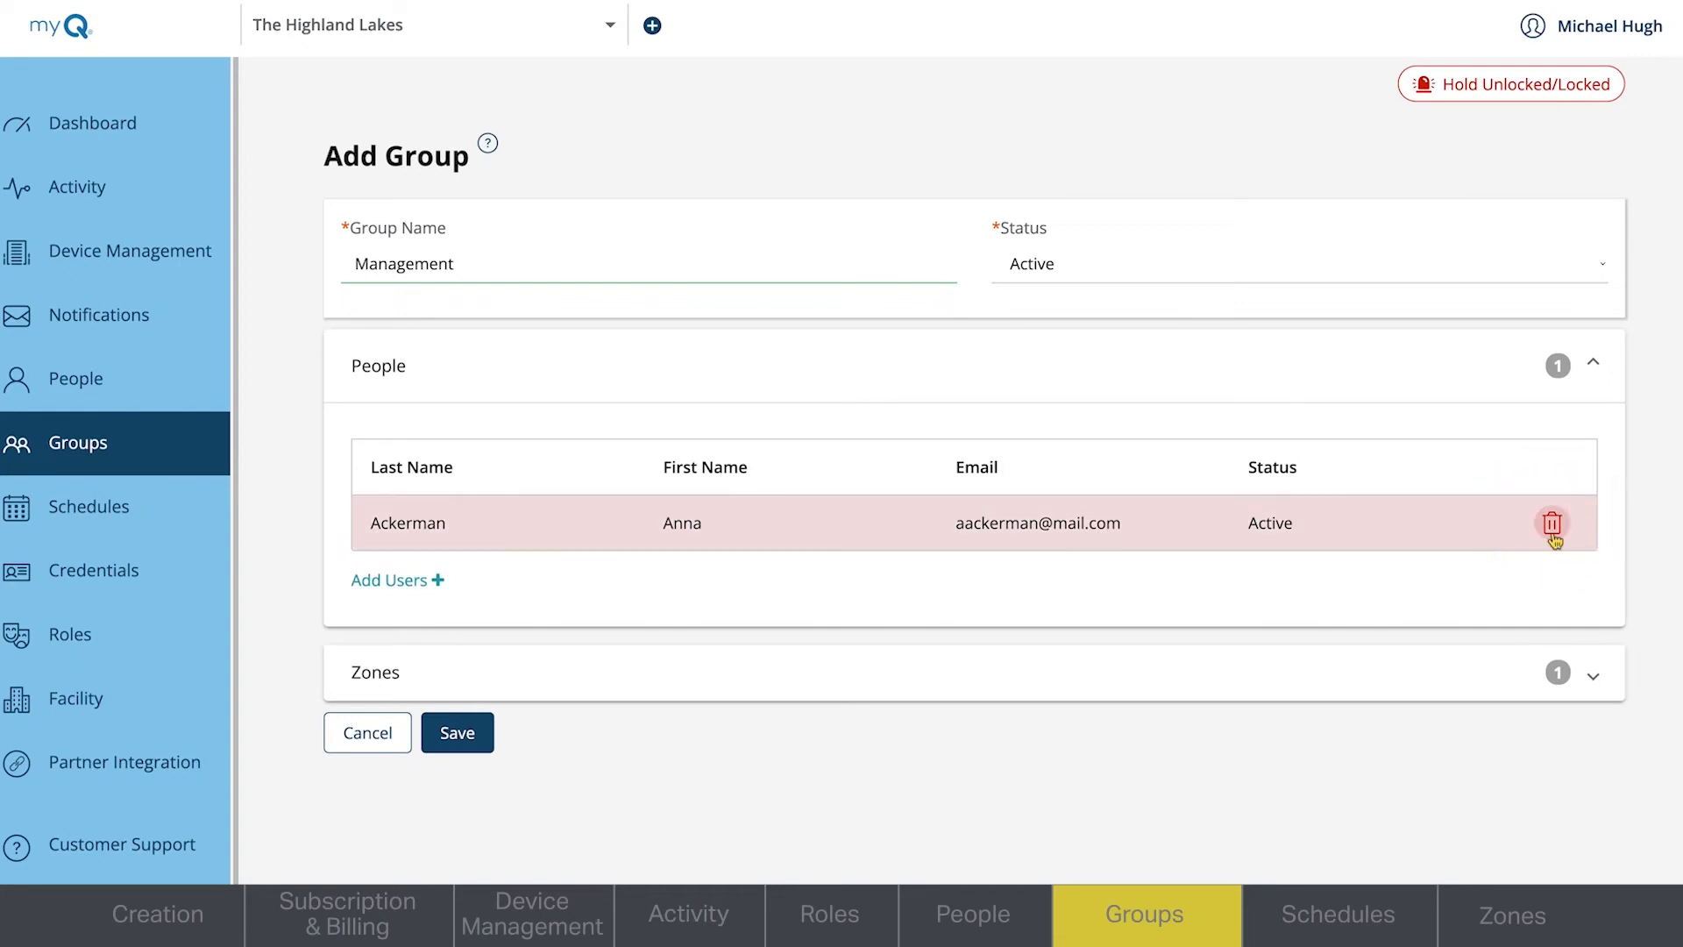
{"action": "left_click", "coordinate": [1507, 375]}
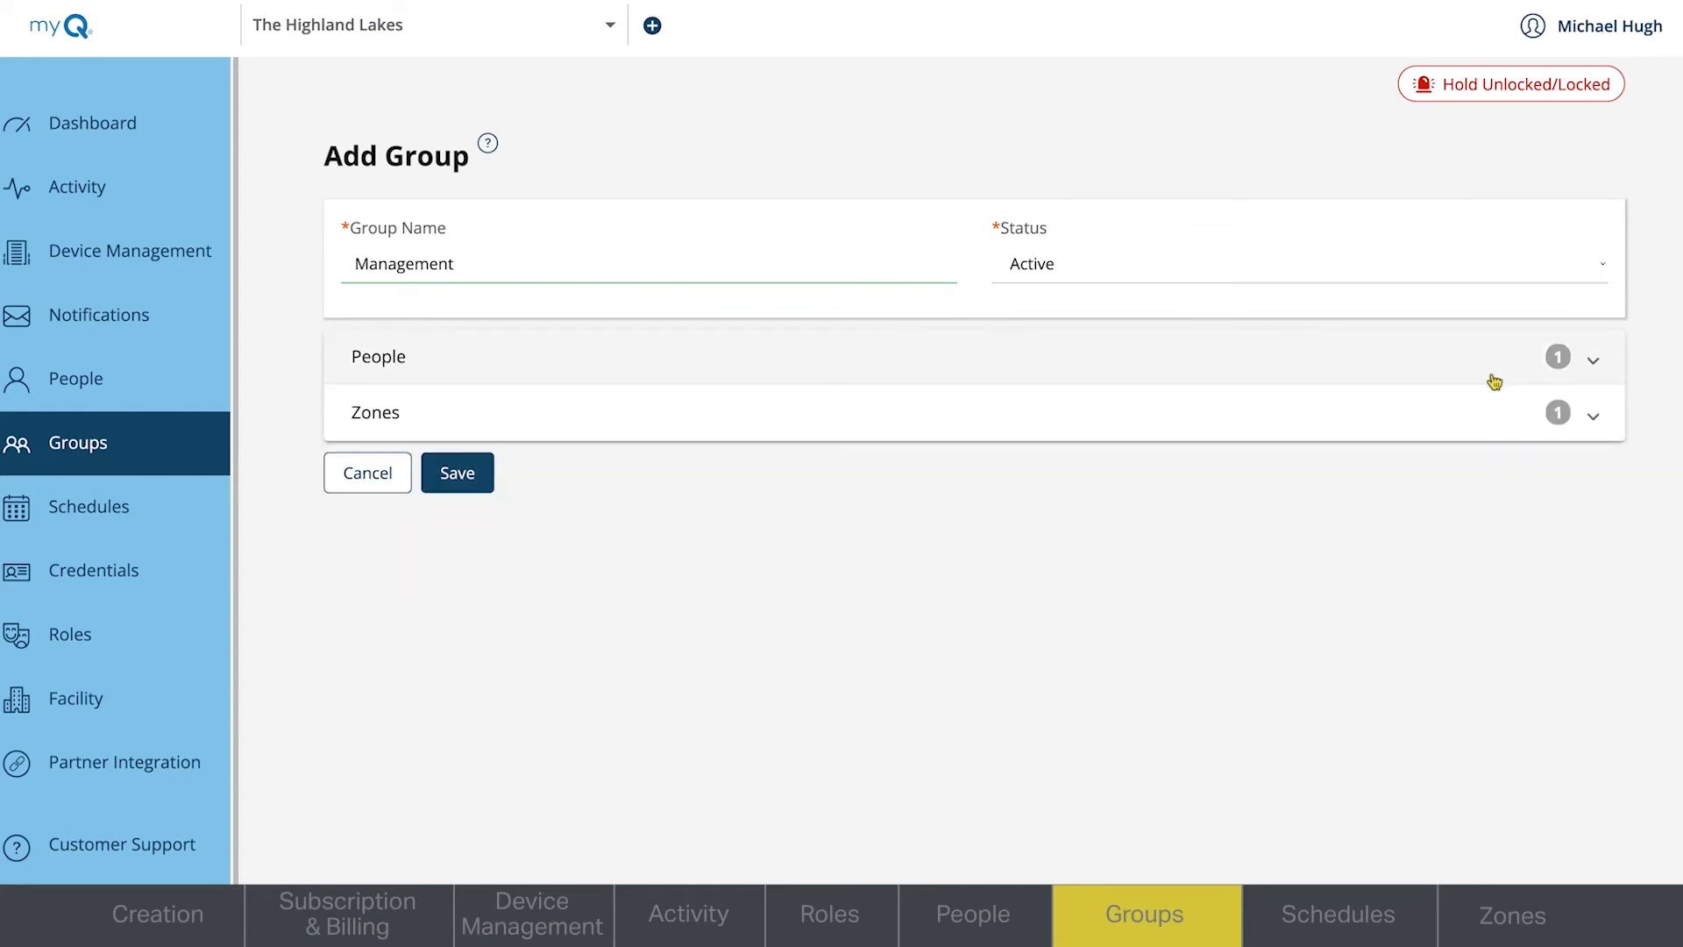
{"action": "left_click", "coordinate": [456, 473]}
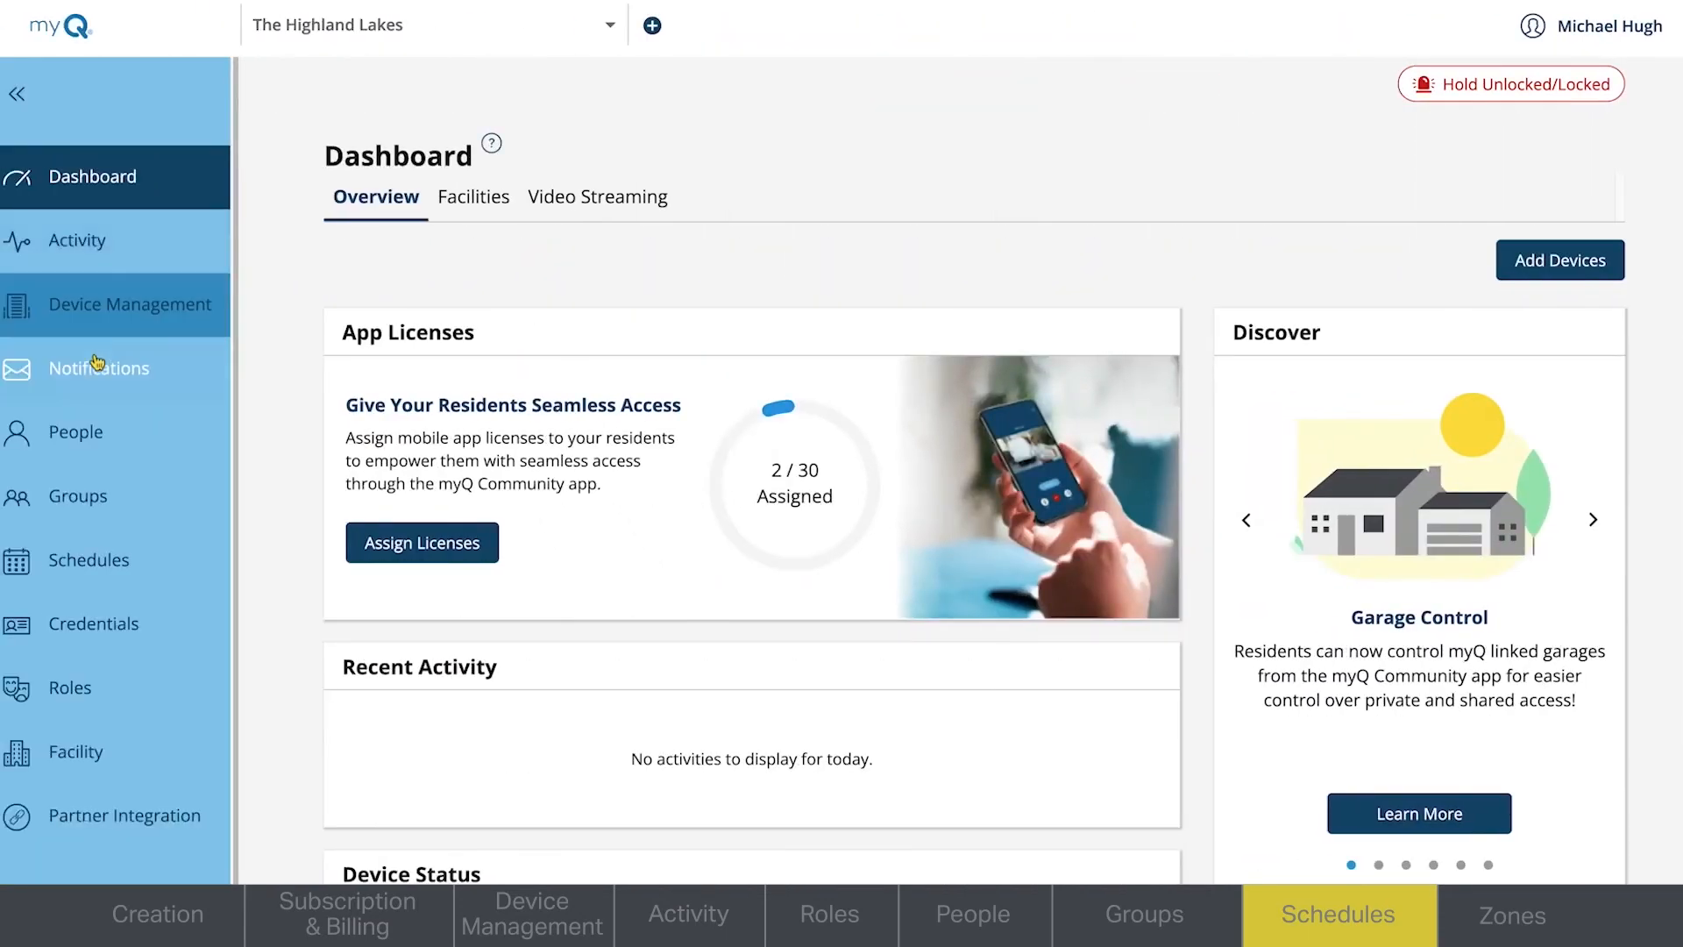
- Start a new access schedule named Fitness Center Hours with the description "Hours residents can access"
{"action": "left_click", "coordinate": [87, 570]}
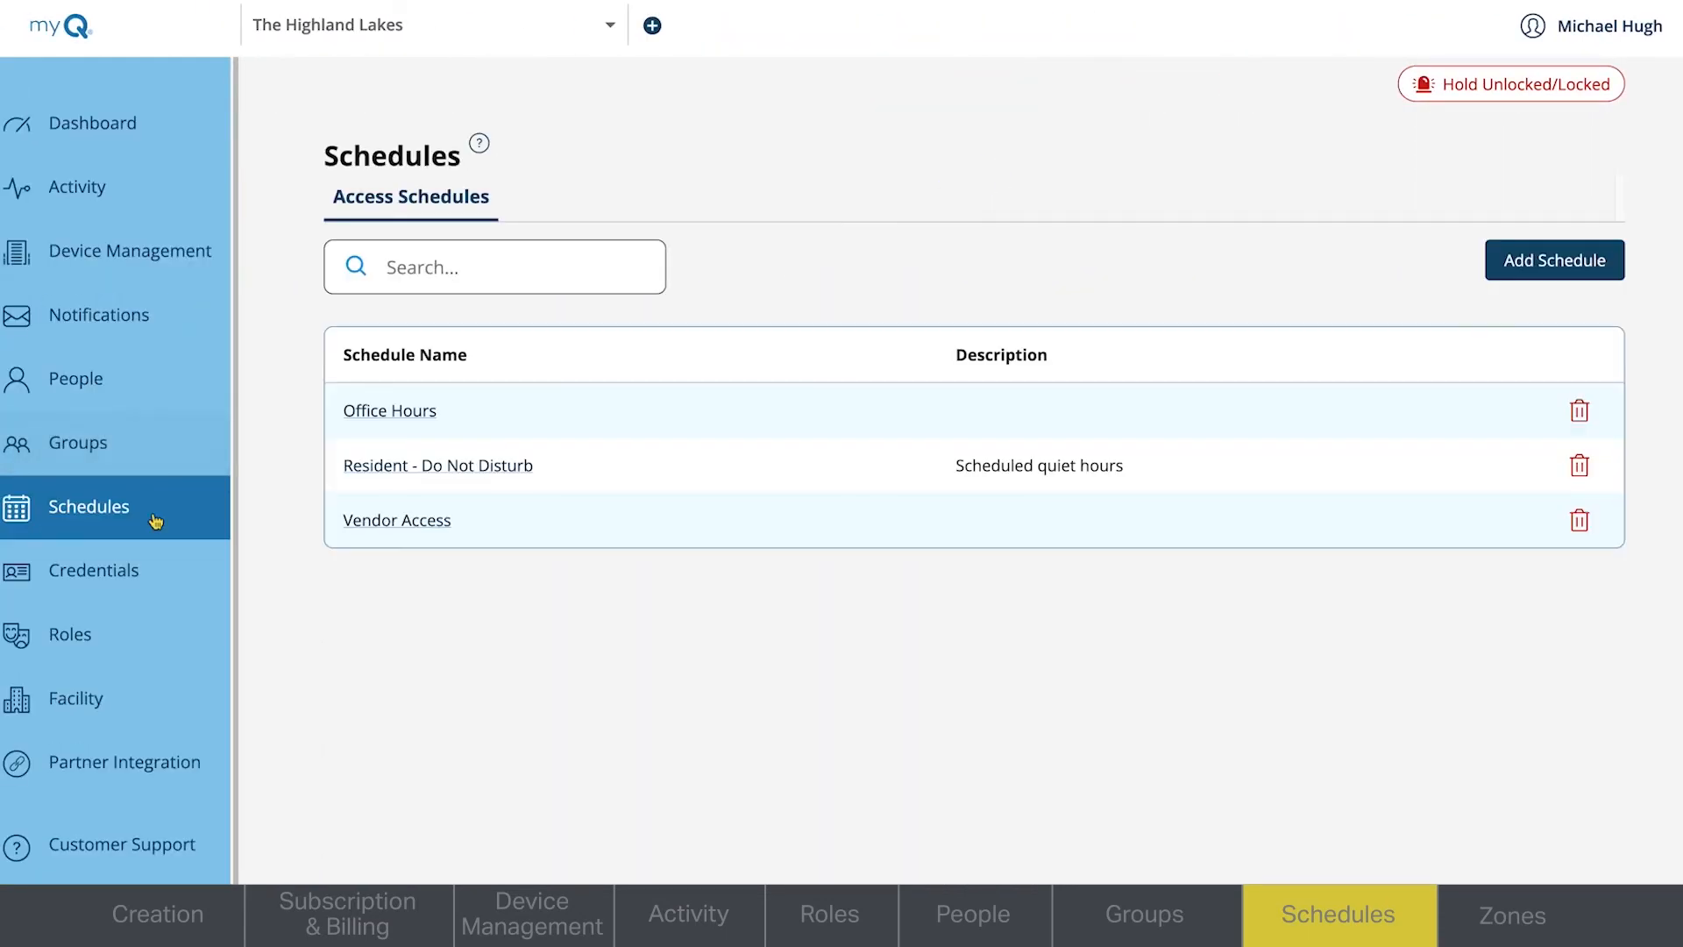
{"action": "left_click", "coordinate": [1557, 260]}
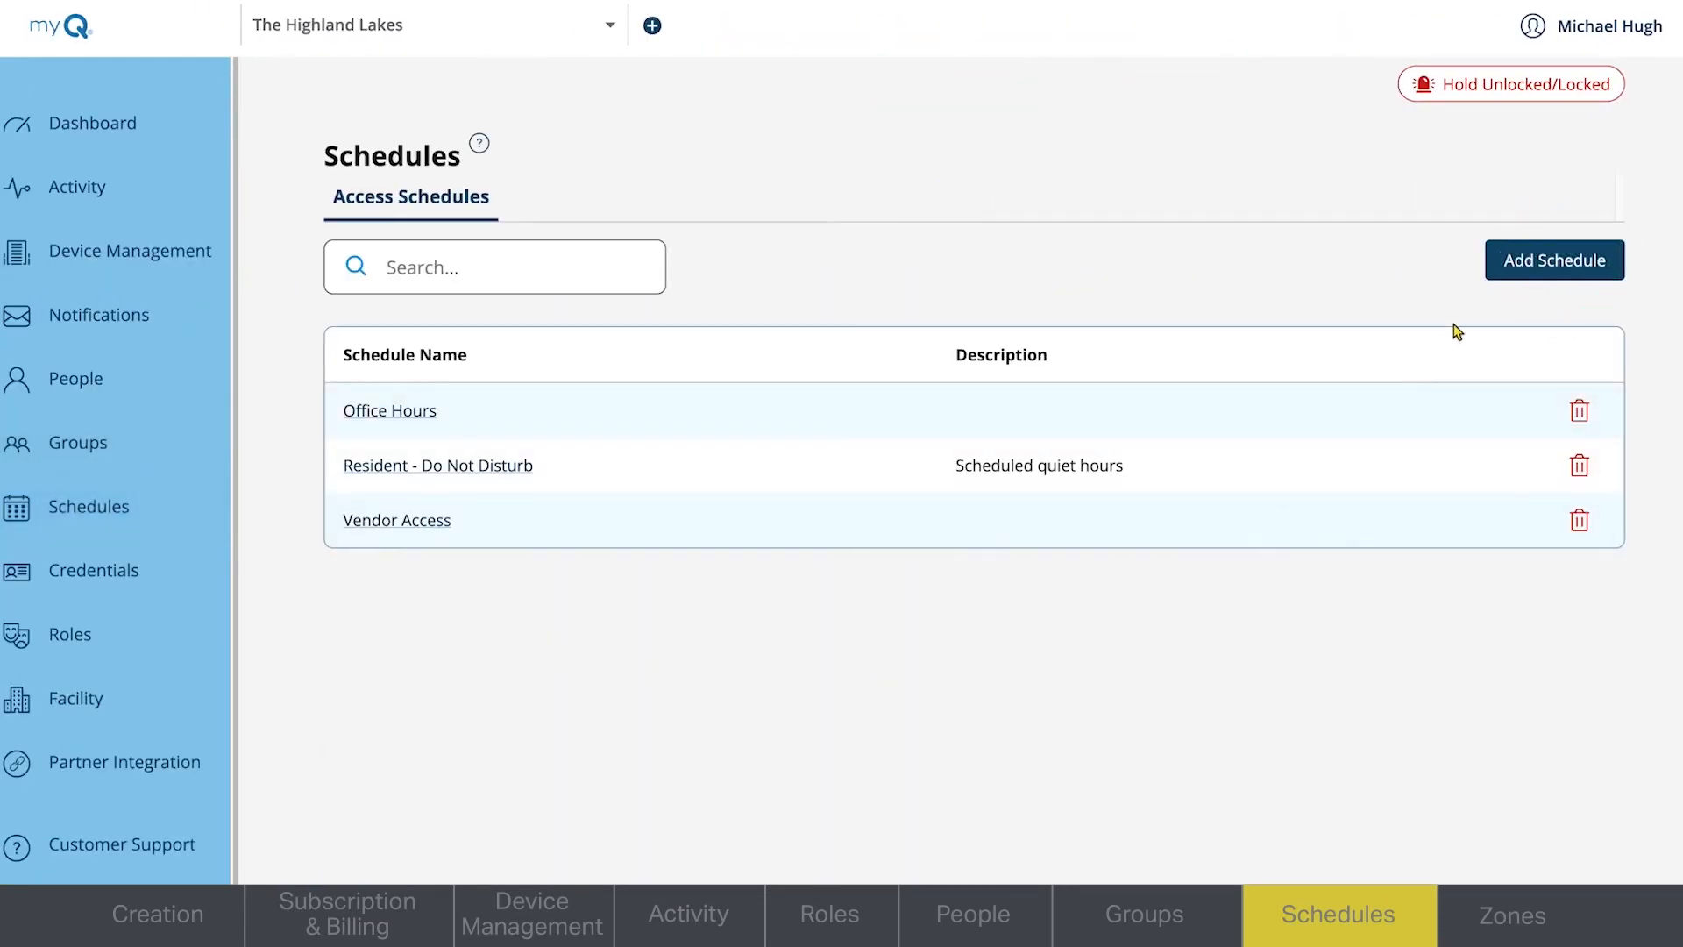
{"action": "left_click", "coordinate": [1523, 263]}
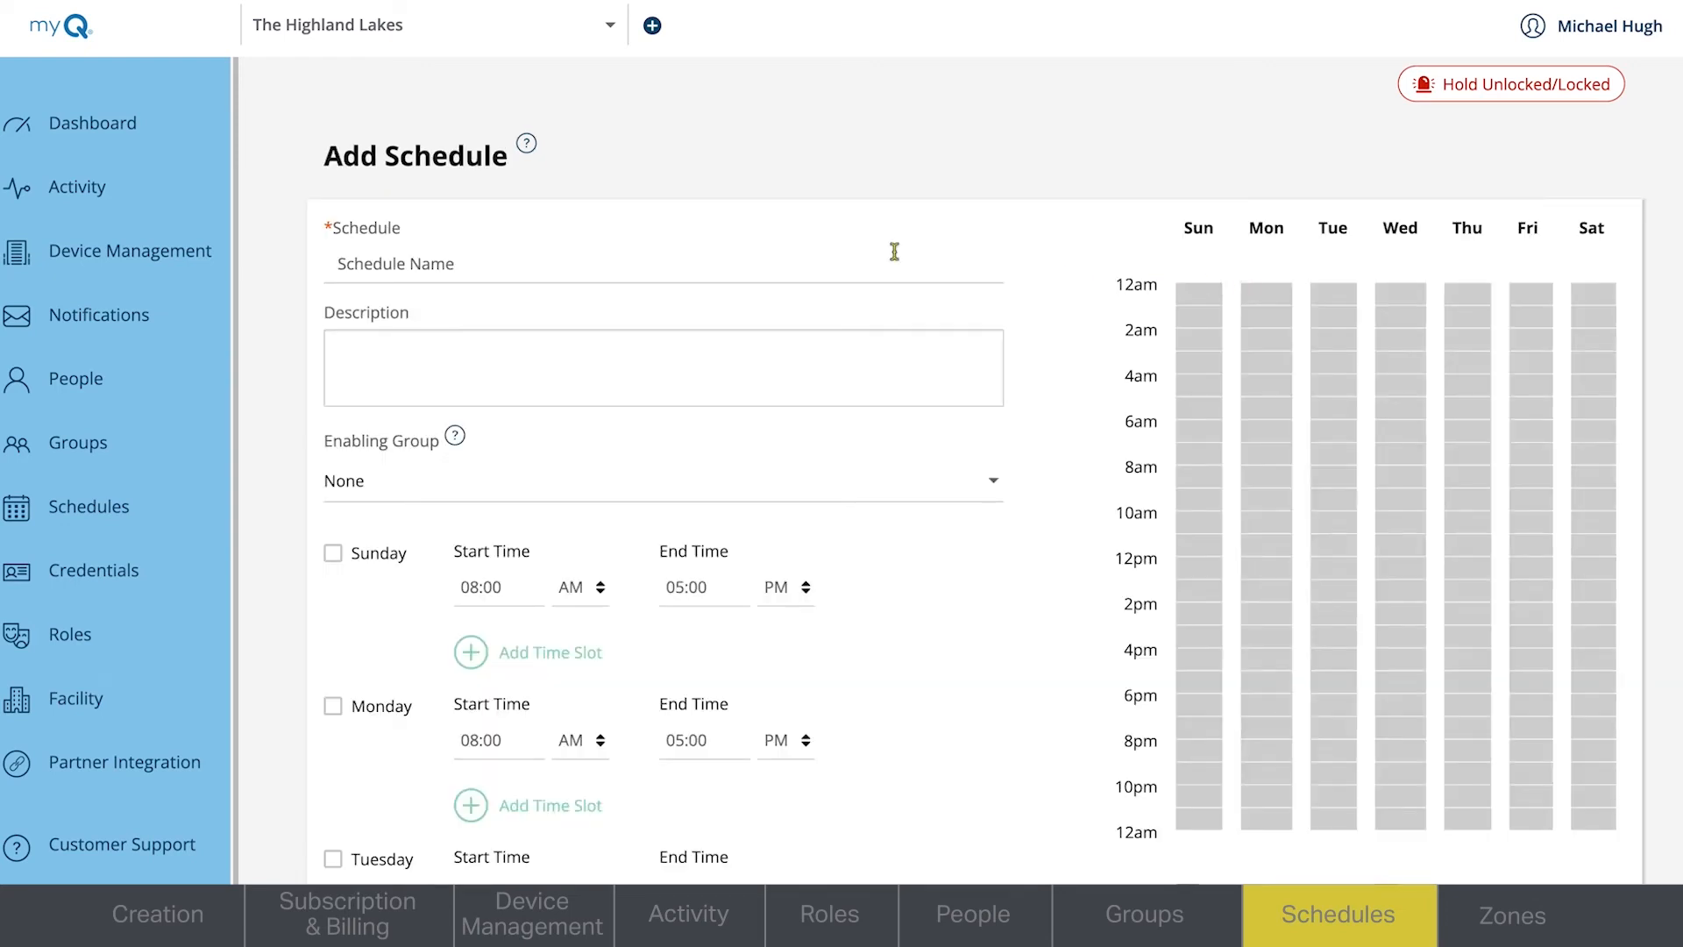
{"action": "left_click", "coordinate": [789, 268]}
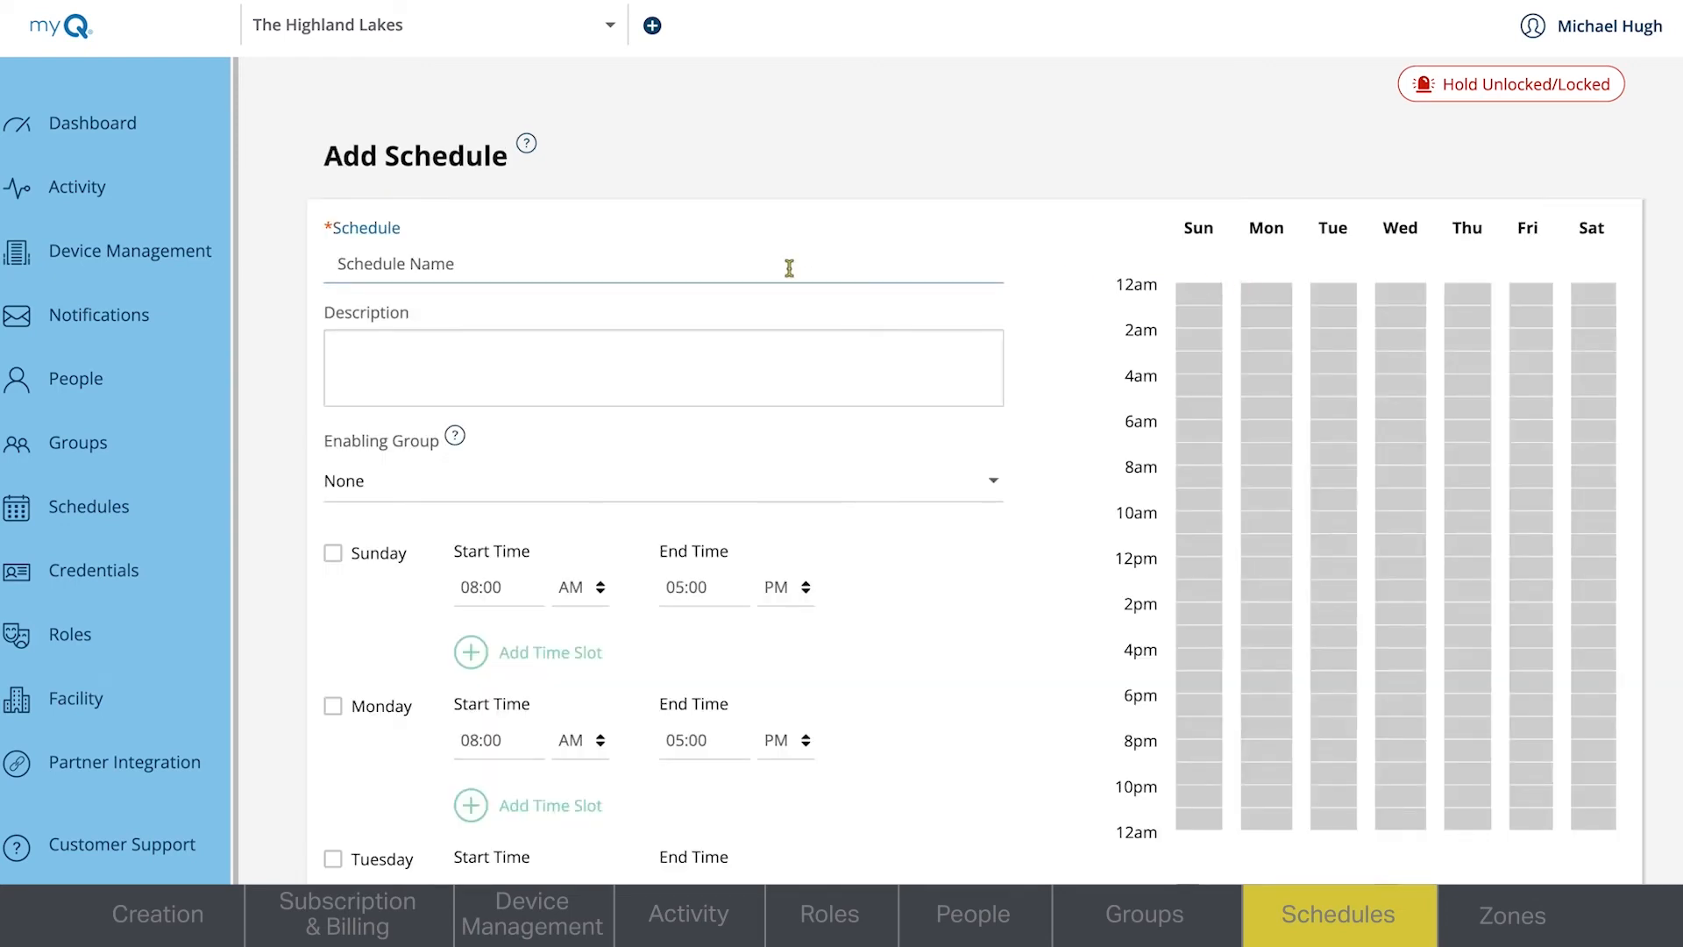
{"action": "type", "text": "Fitness Center Hours"}
{"action": "left_click", "coordinate": [340, 349]}
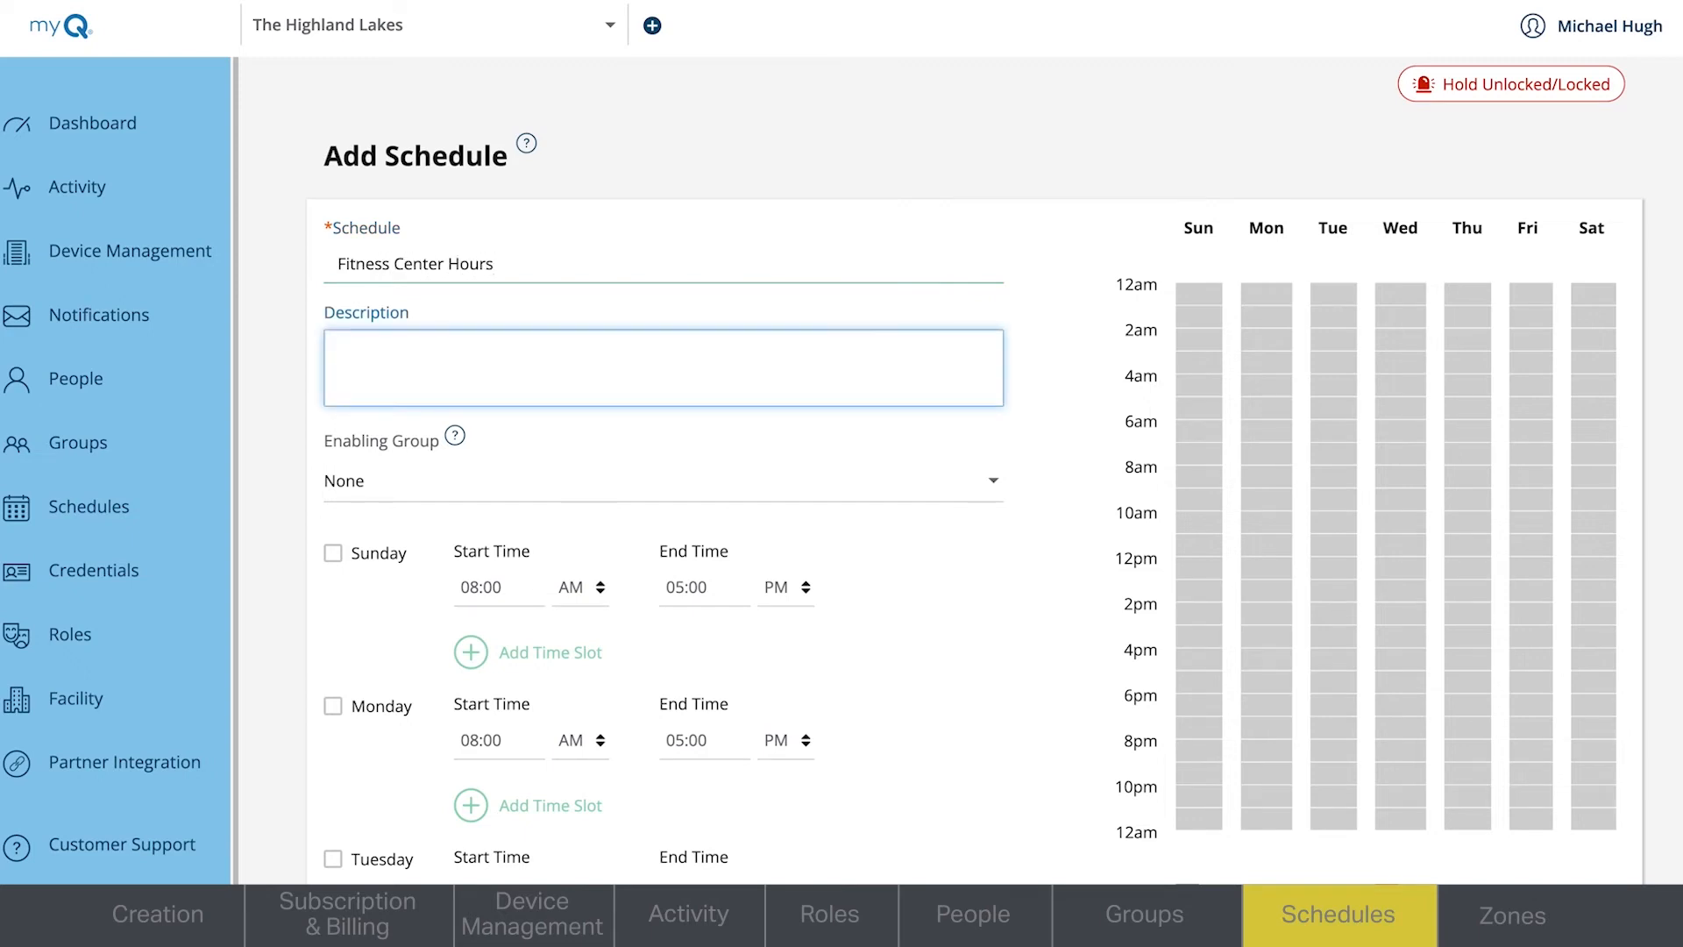
{"action": "type", "text": "Hours residents can access"}
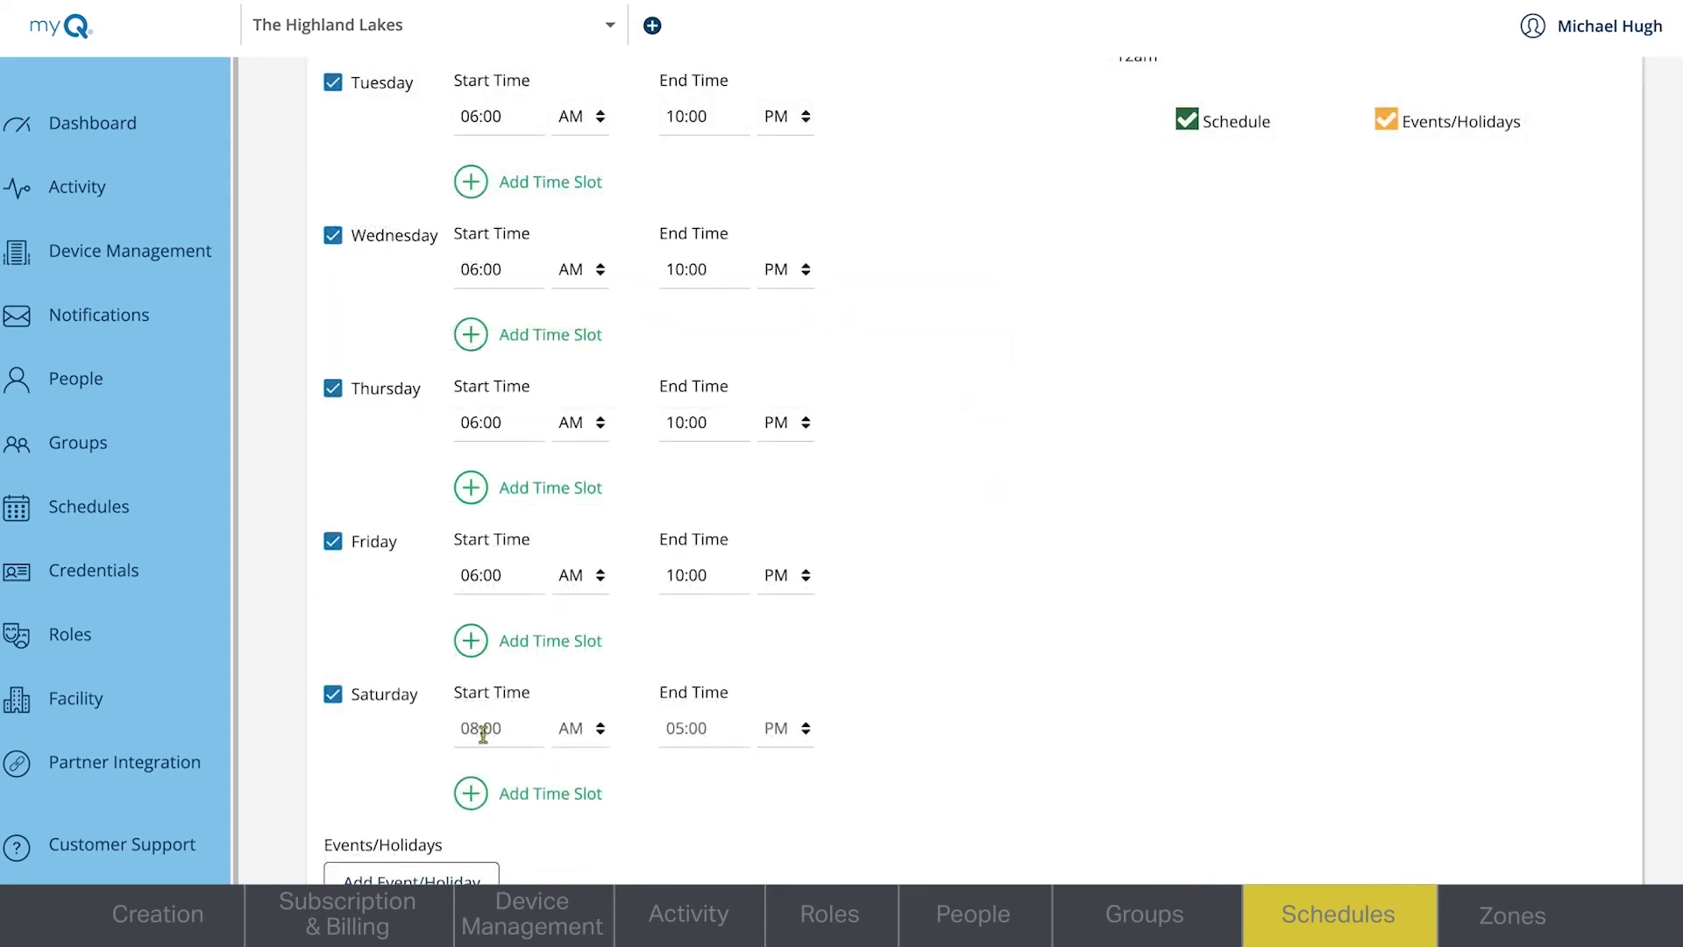
- Set Saturday's access hours in the Fitness Center Hours schedule to 06:00 AM through 10:00 PM
{"action": "left_click", "coordinate": [474, 730]}
{"action": "type", "text": "6"}
{"action": "left_click", "coordinate": [681, 737]}
{"action": "type", "text": "10:00"}
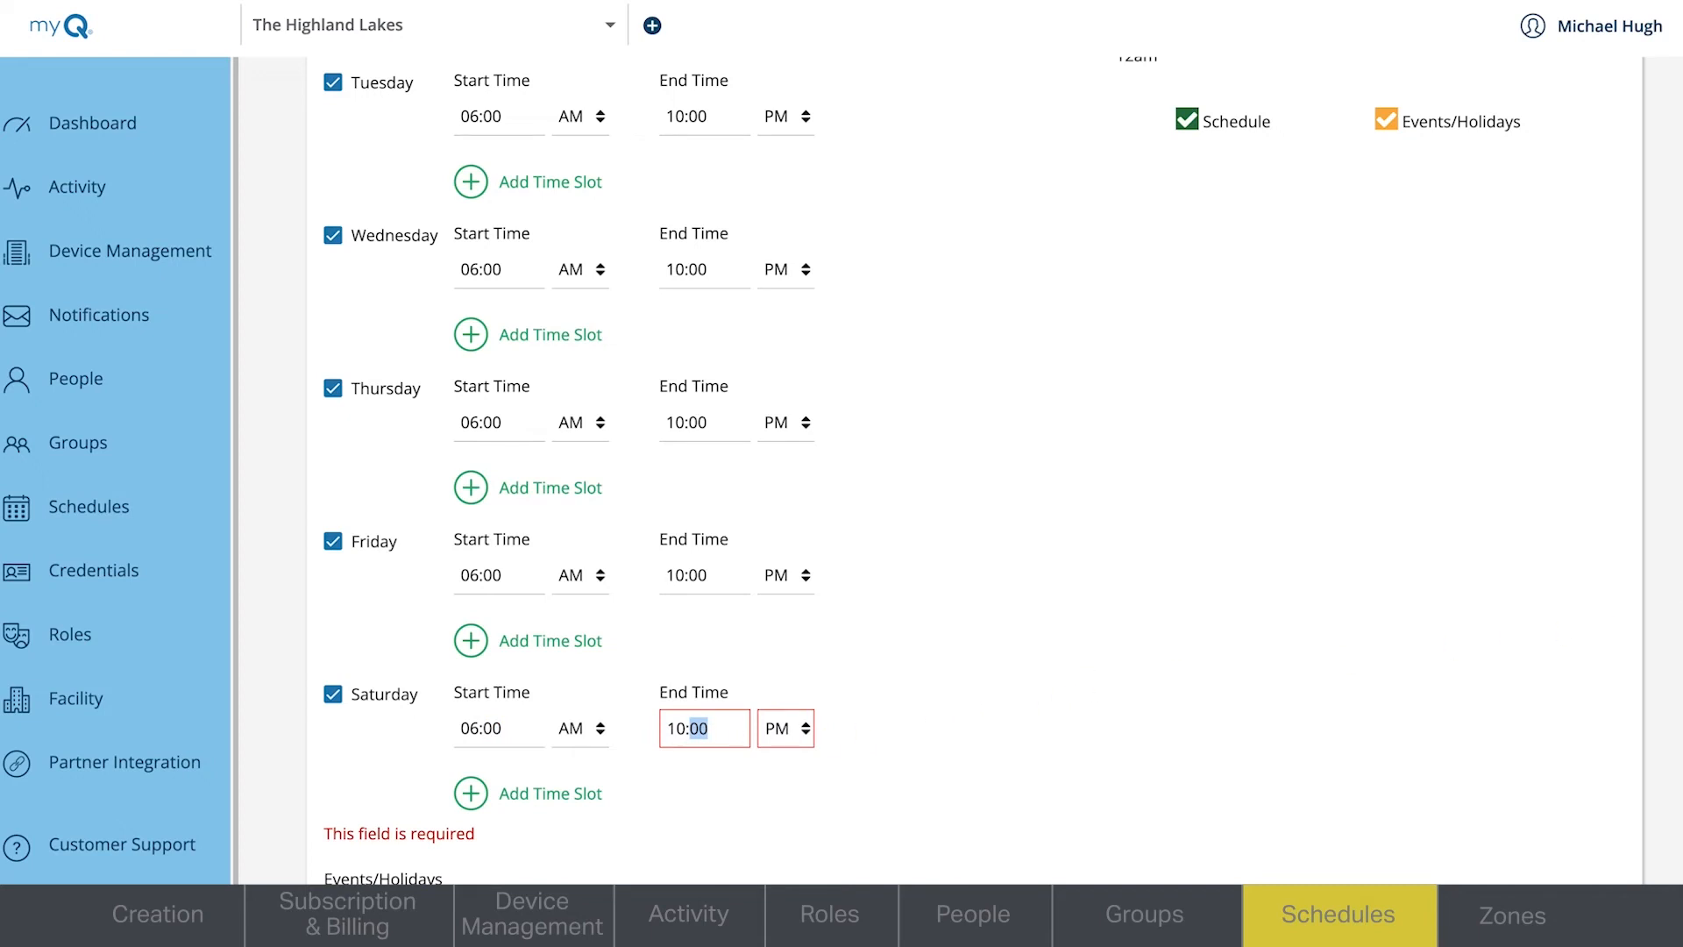
- Start an event/holiday exception for the schedule that denies access from 06:00 AM to 10:00 PM
{"action": "scroll", "coordinate": [911, 473], "scroll_direction": "down", "scroll_amount": 1}
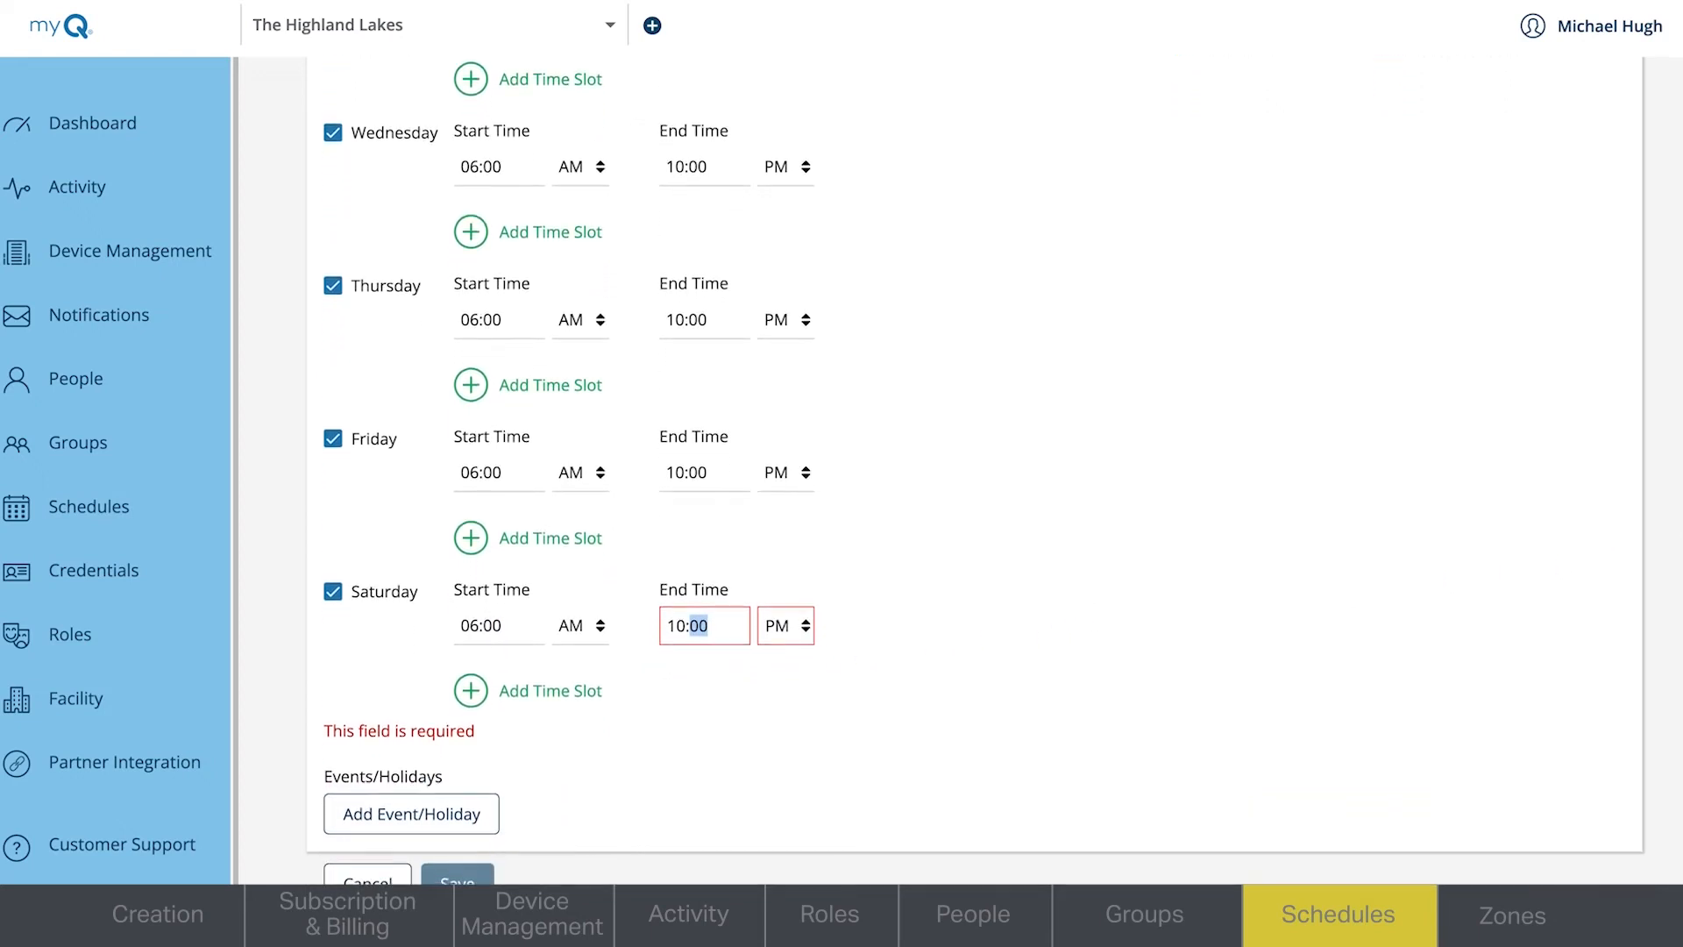
{"action": "scroll", "coordinate": [612, 681], "scroll_direction": "down", "scroll_amount": 1}
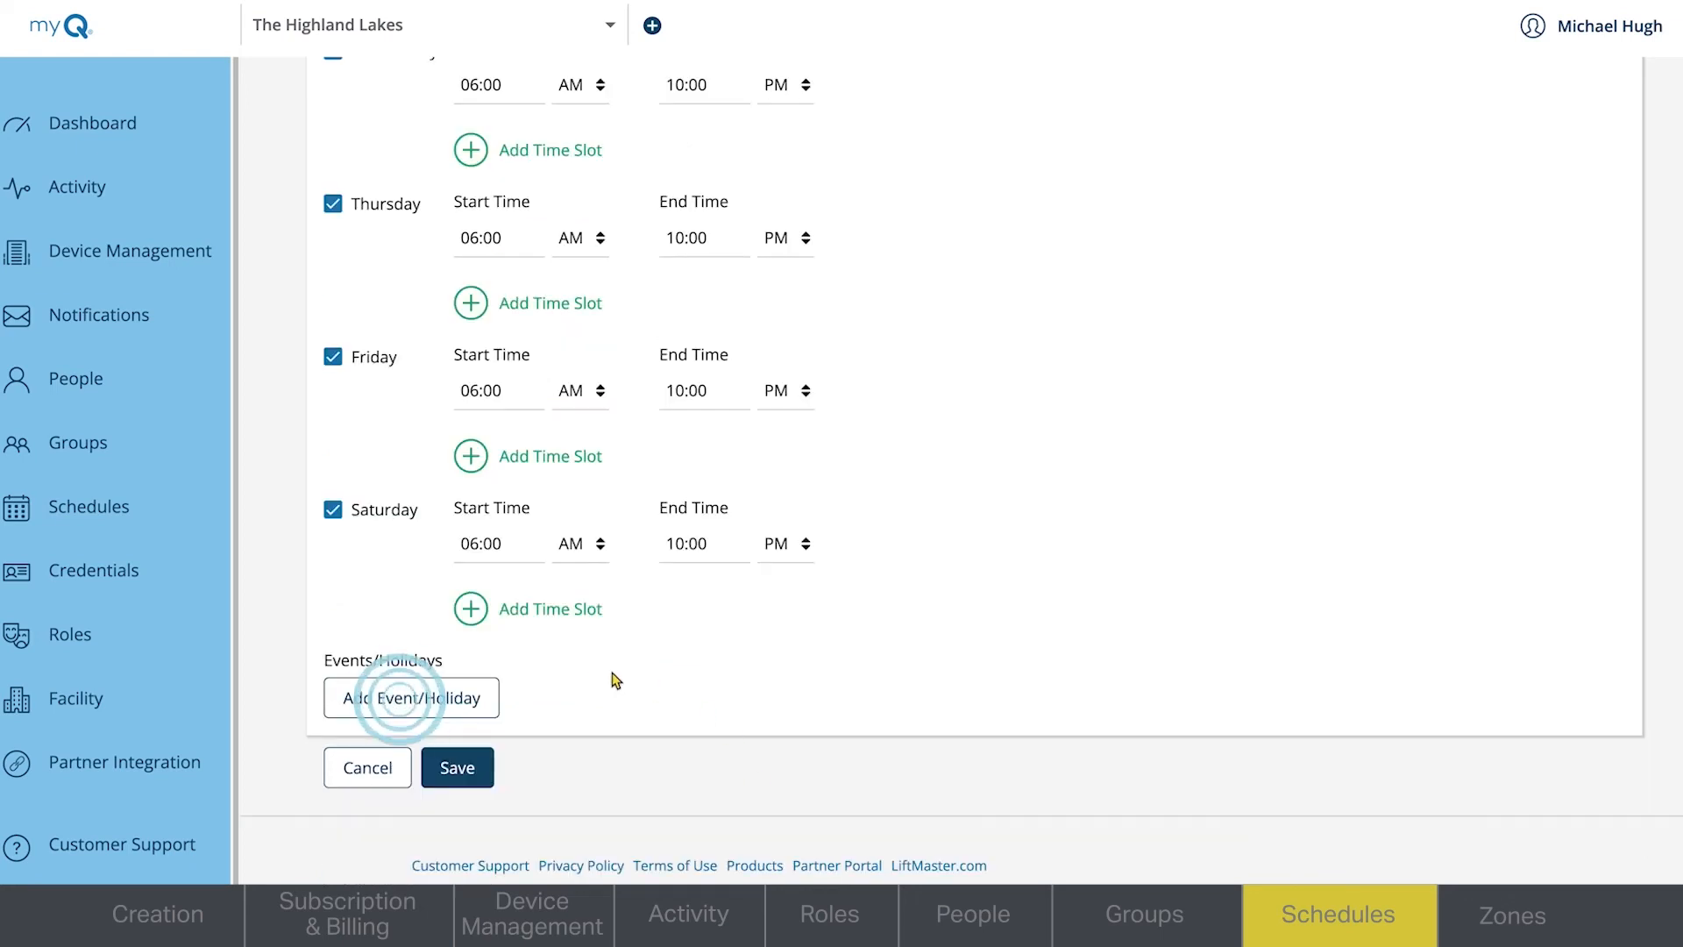
{"action": "left_click", "coordinate": [452, 692]}
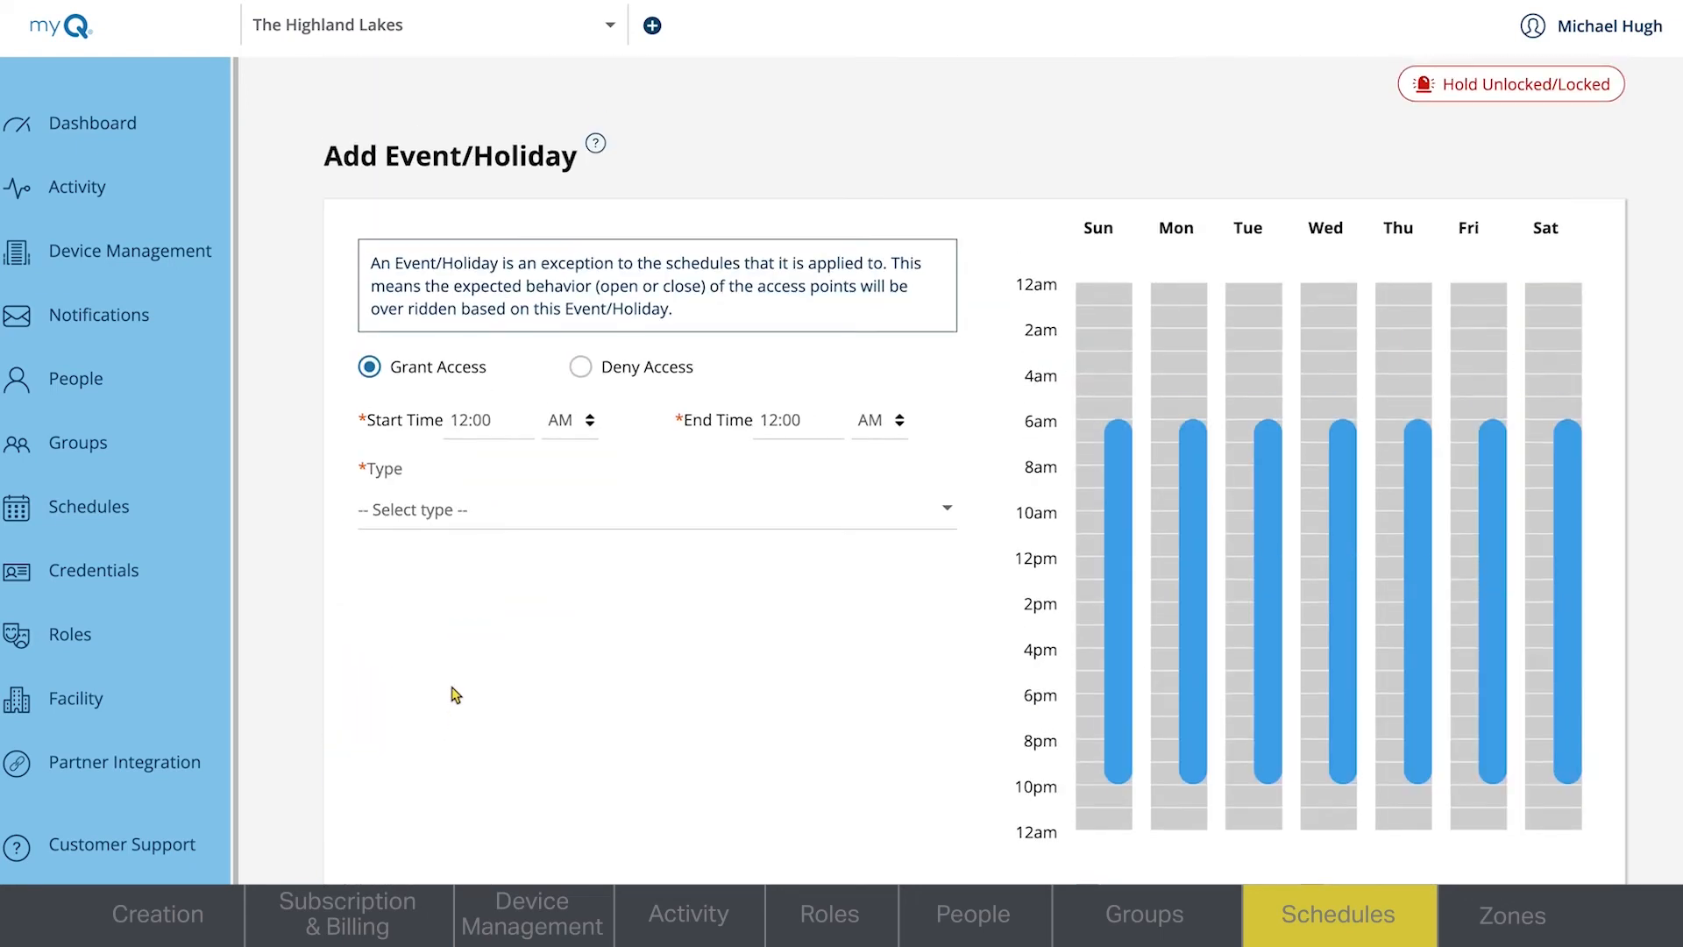
{"action": "left_click", "coordinate": [581, 369]}
{"action": "left_click", "coordinate": [510, 429]}
{"action": "type", "text": "06"}
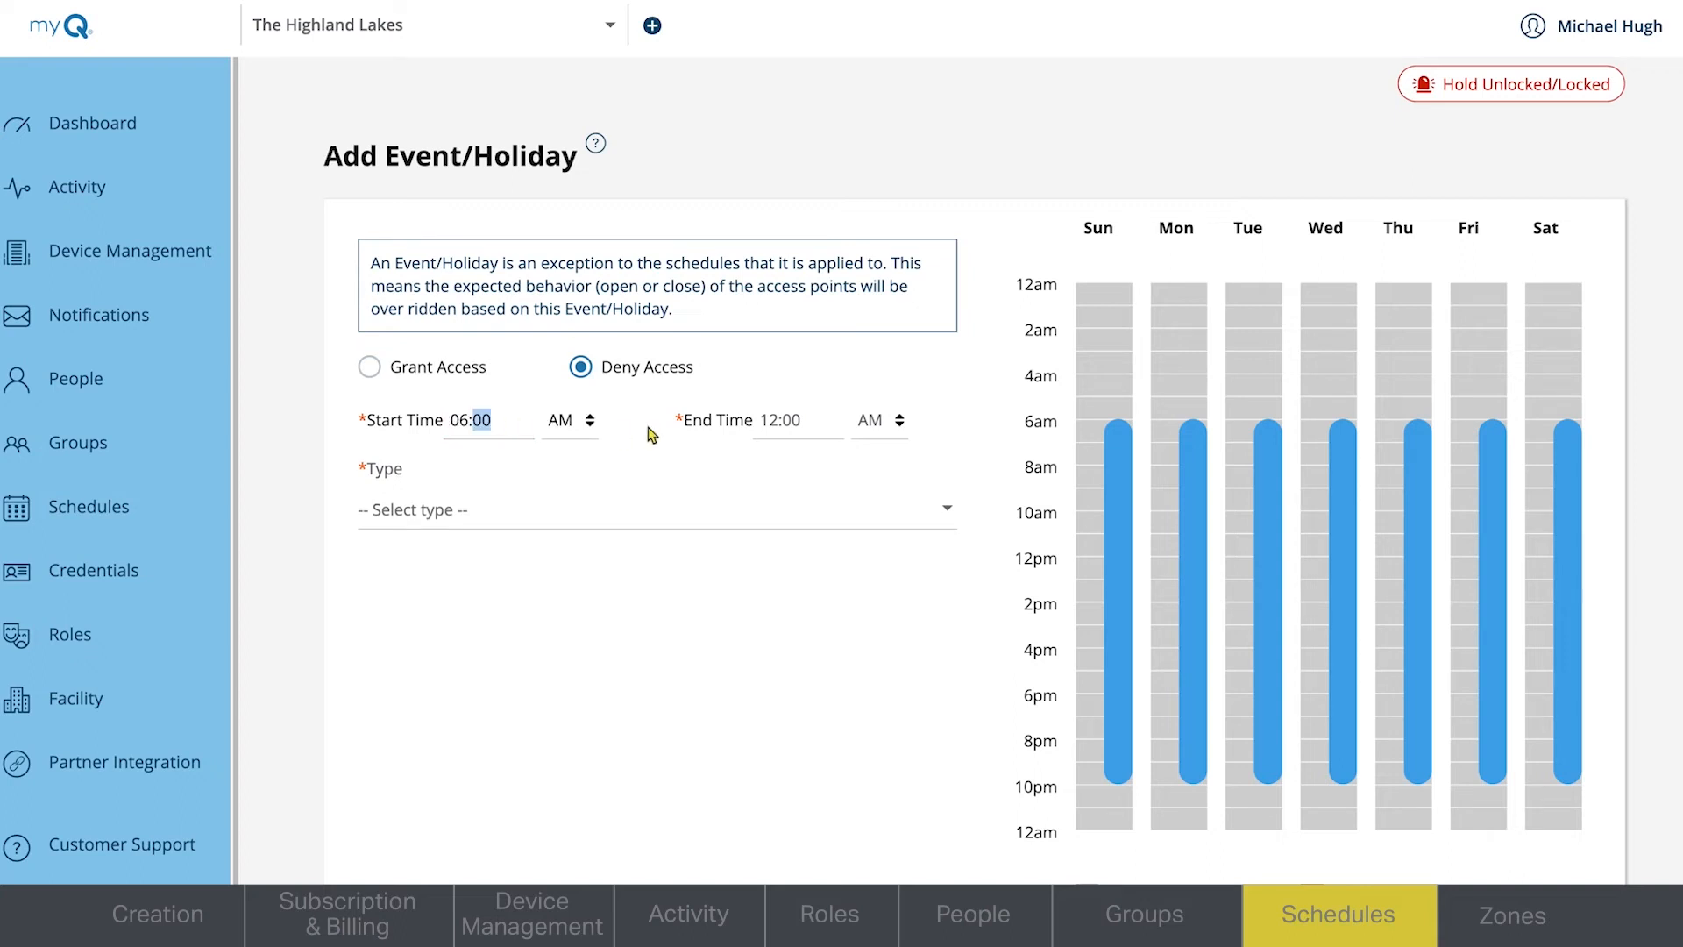
{"action": "left_click", "coordinate": [779, 424]}
{"action": "type", "text": "10"}
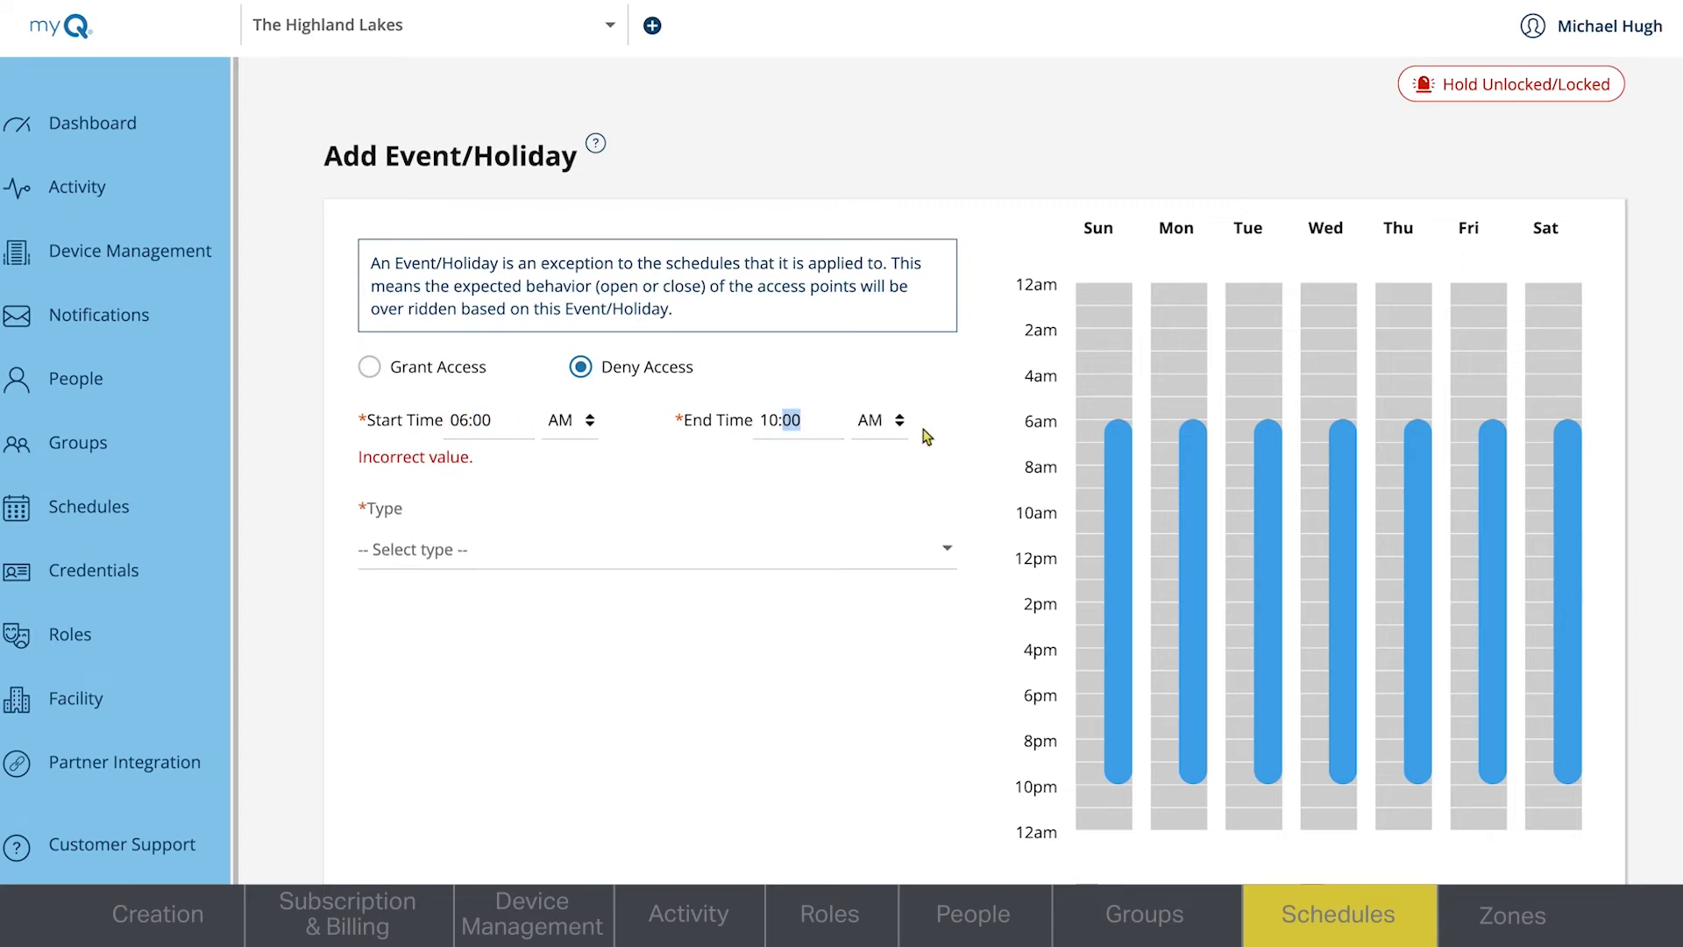
{"action": "left_click", "coordinate": [900, 425]}
- Make the exception a One Time event dated 8/26/2022, and save both the event and the Fitness Center Hours schedule
{"action": "left_click", "coordinate": [733, 497]}
{"action": "left_click", "coordinate": [718, 504]}
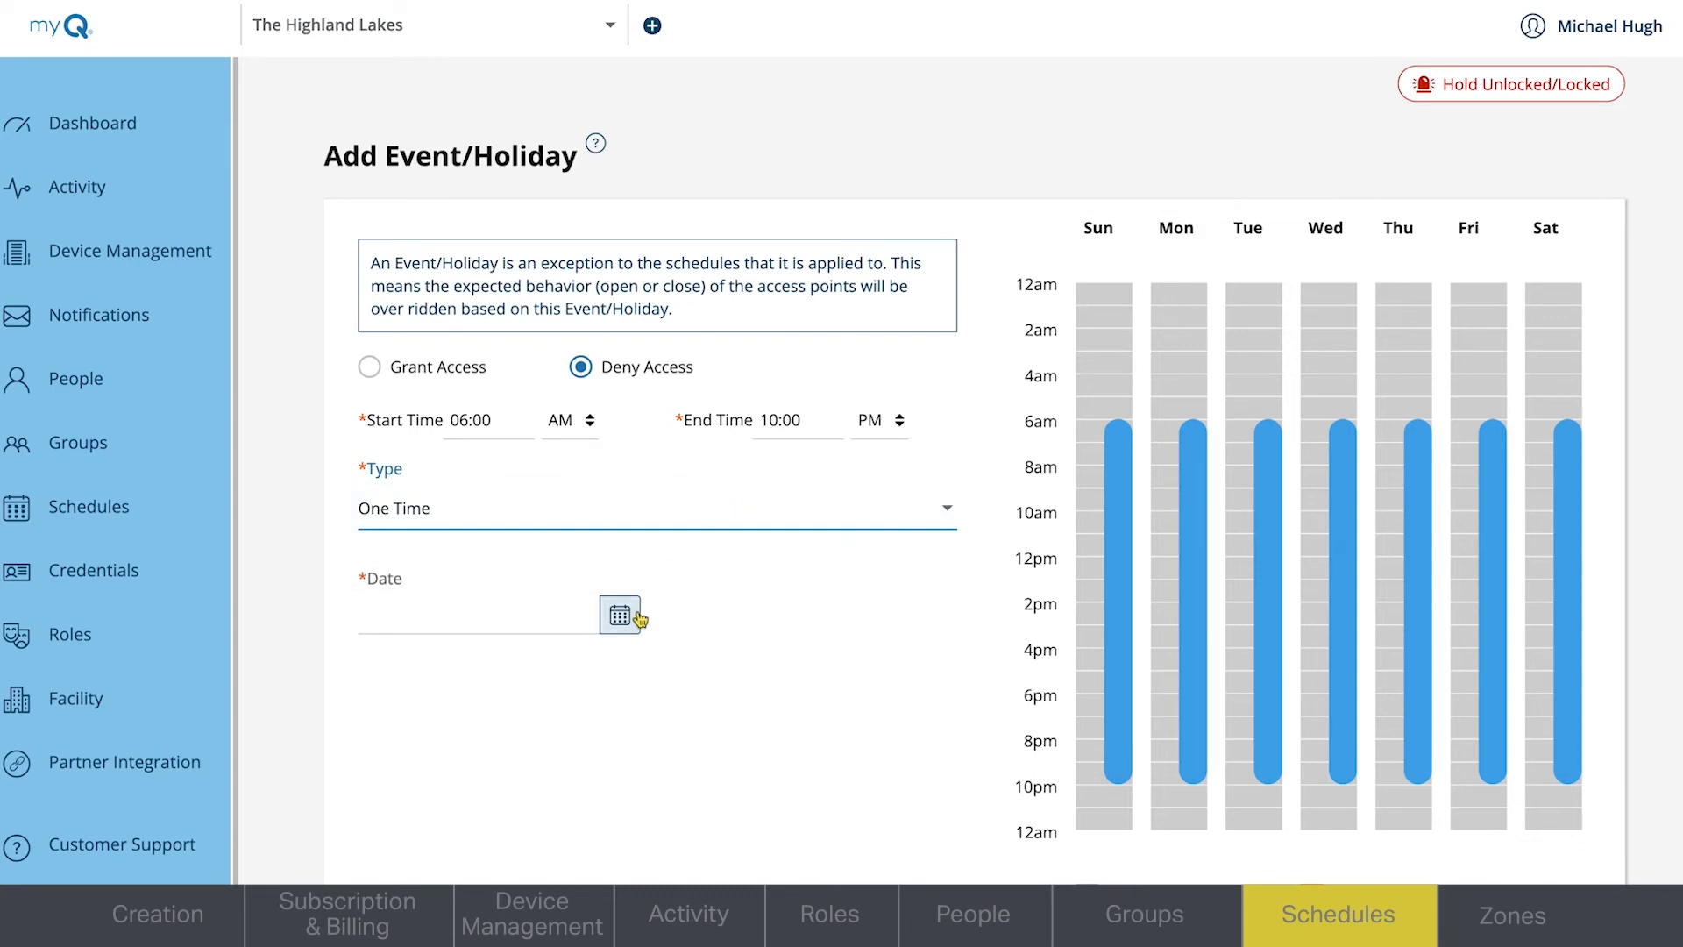
{"action": "left_click", "coordinate": [623, 618]}
{"action": "left_click", "coordinate": [618, 477]}
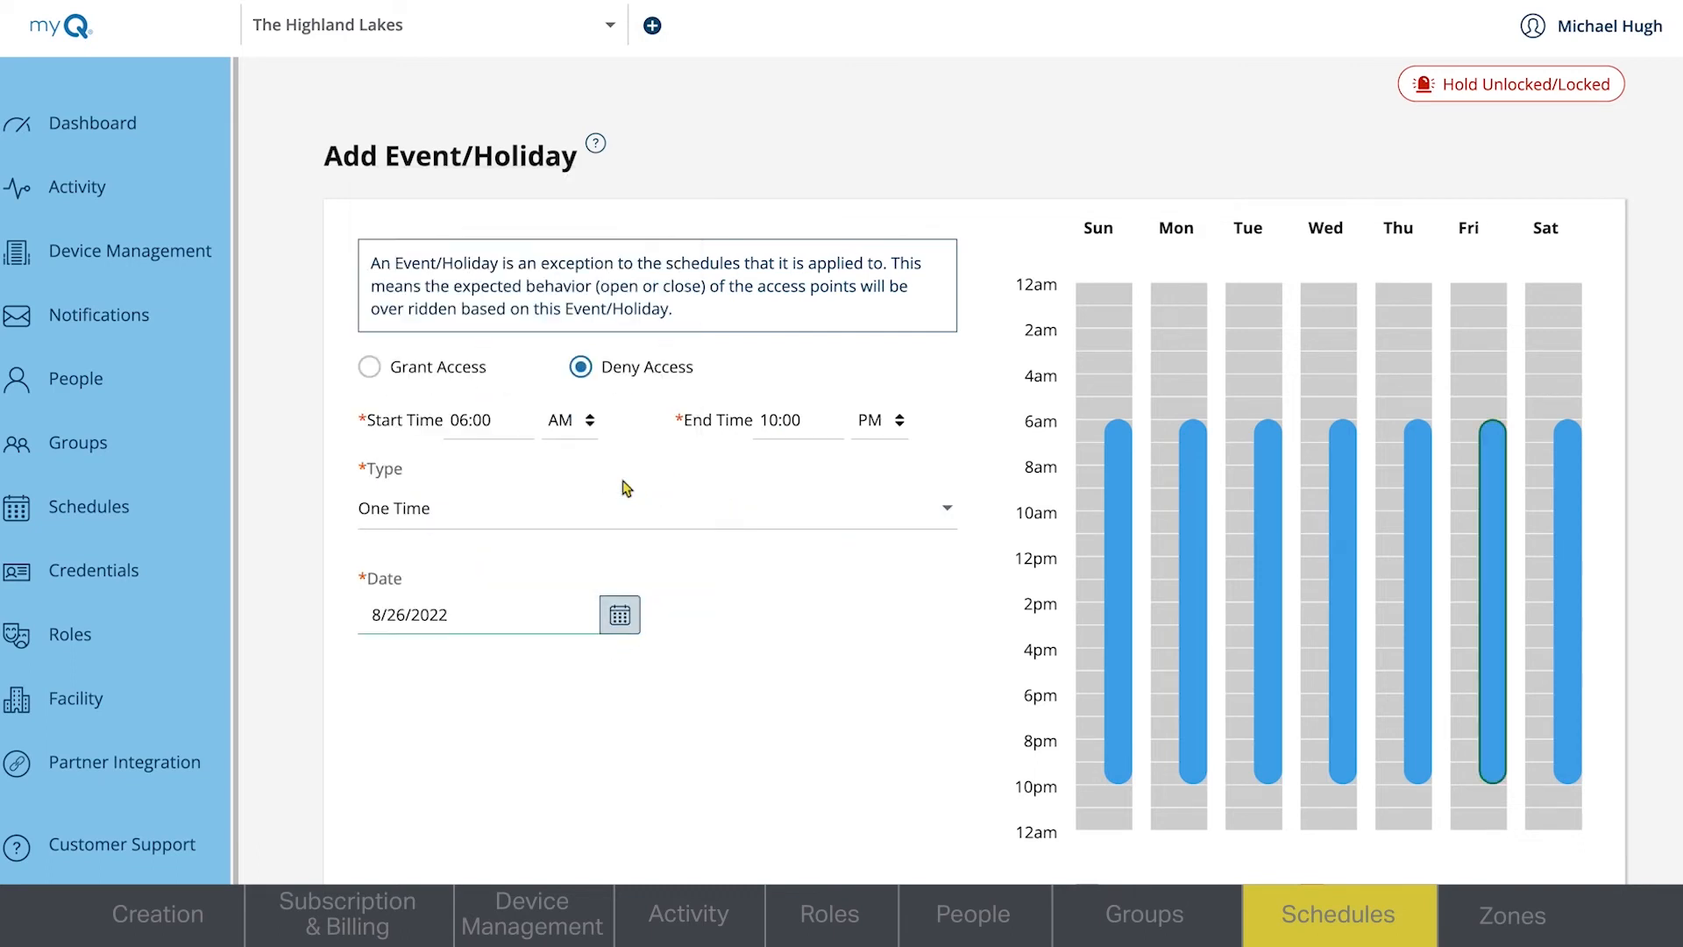
{"action": "scroll", "coordinate": [976, 474], "scroll_direction": "down", "scroll_amount": 3}
{"action": "left_click", "coordinate": [491, 808]}
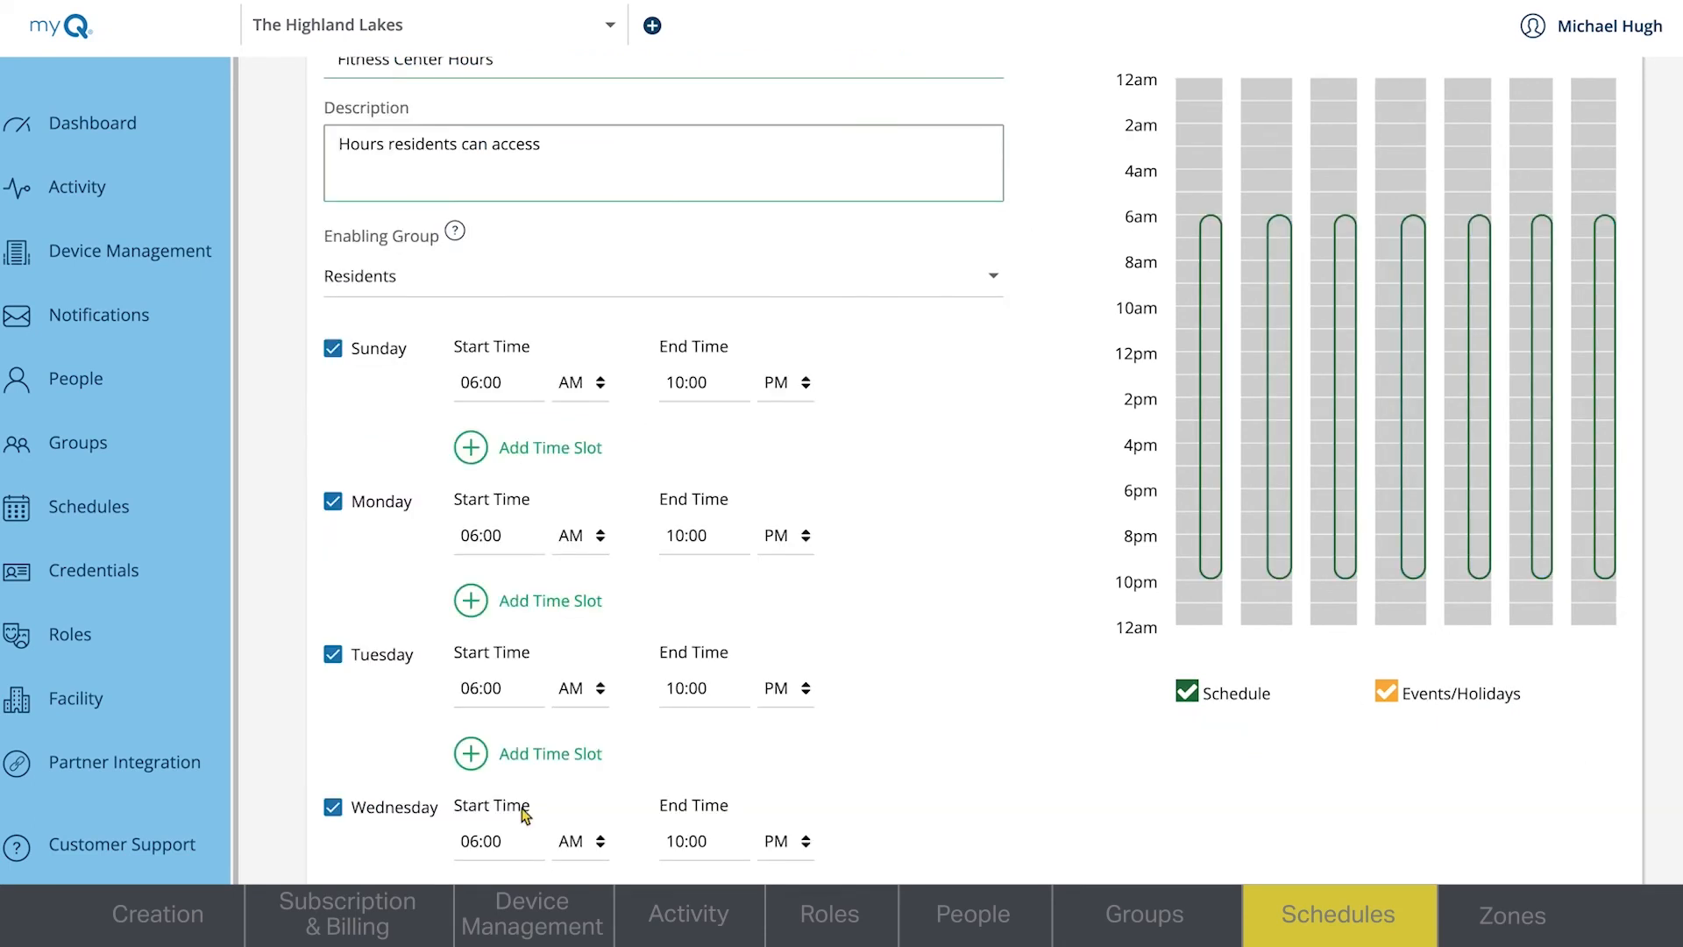
{"action": "scroll", "coordinate": [970, 466], "scroll_direction": "down", "scroll_amount": 10}
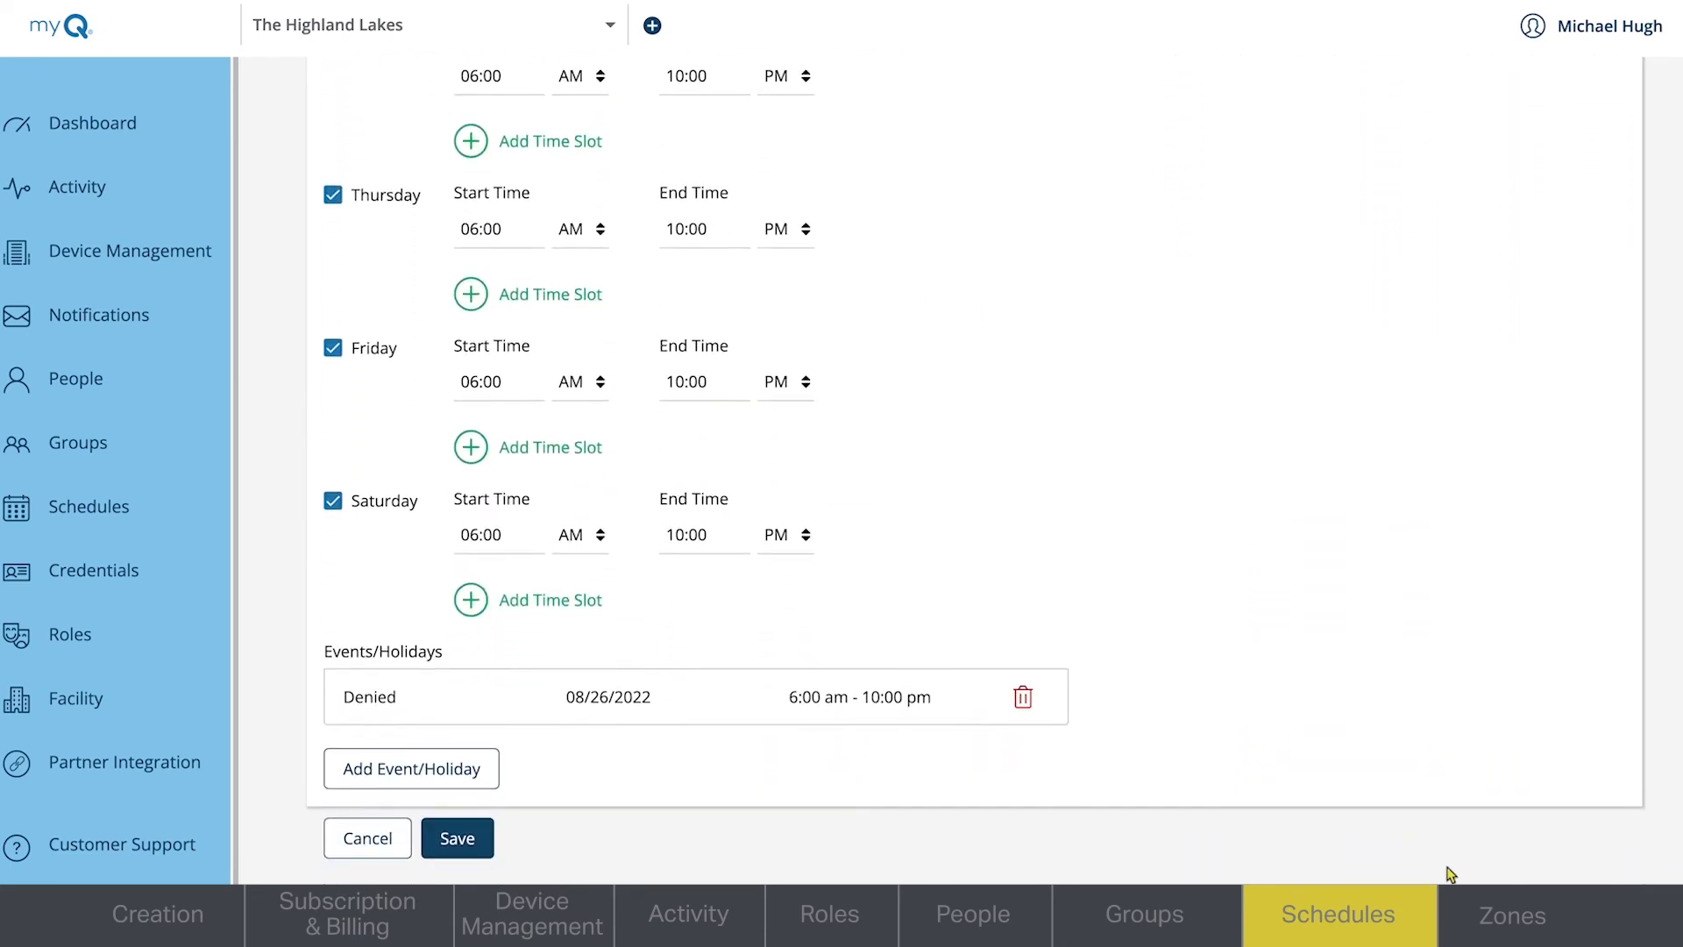
{"action": "left_click", "coordinate": [452, 839]}
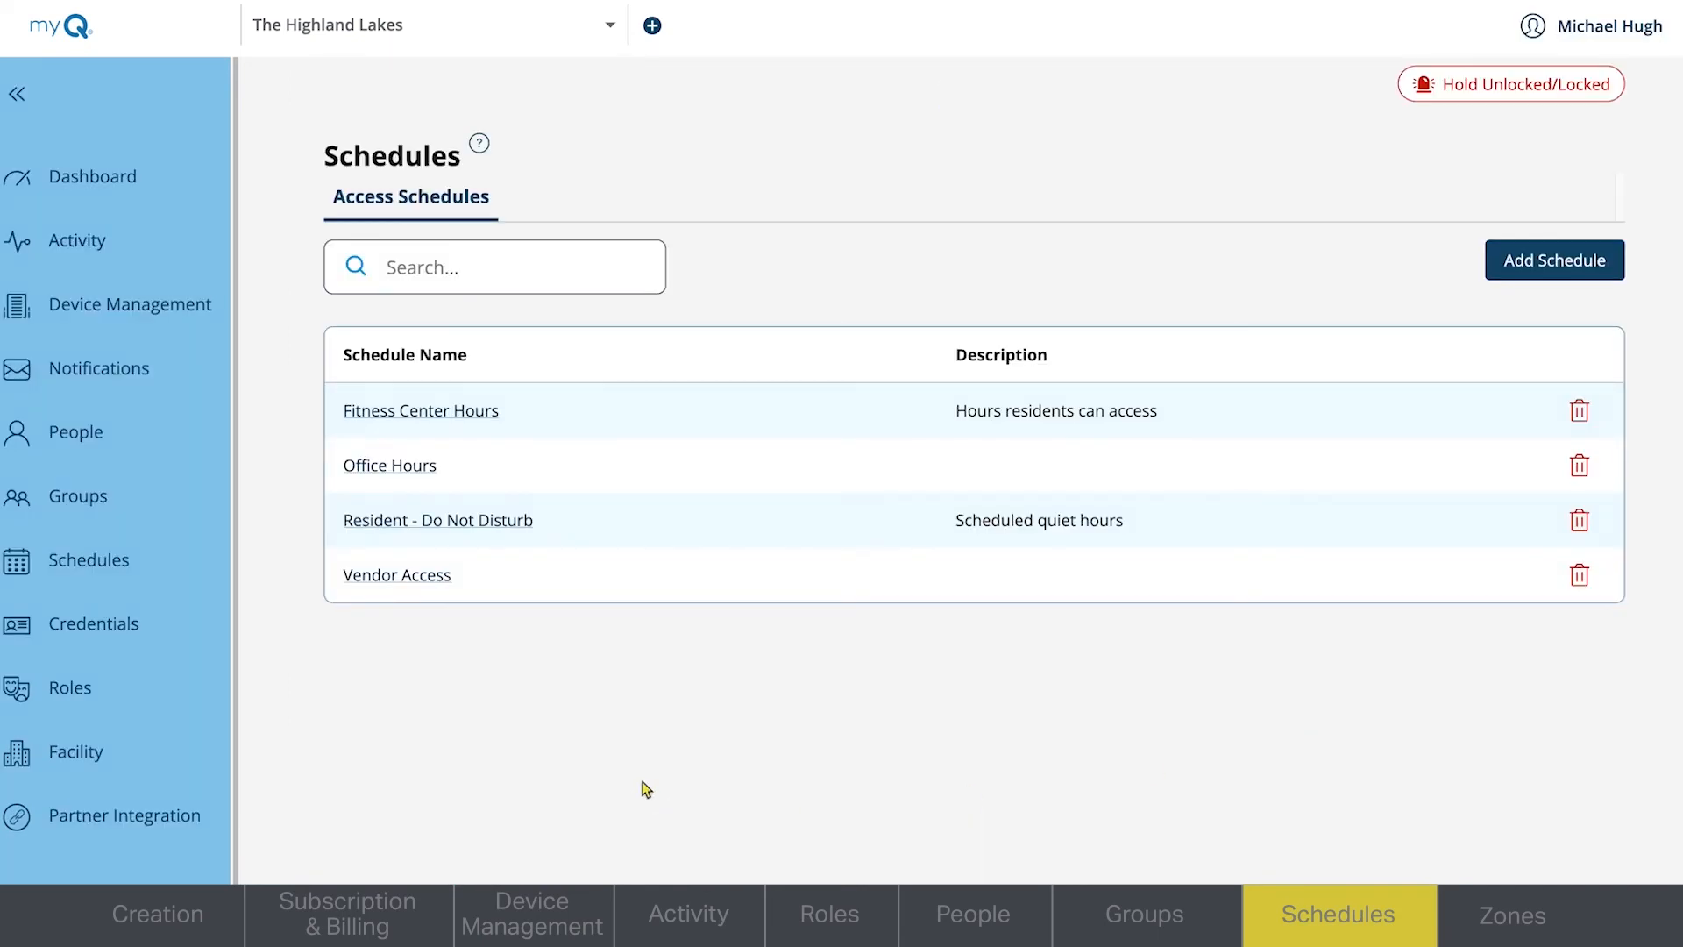
- Edit the Residents group to give its Main Zone the Fitness Center Hours schedule
{"action": "left_click", "coordinate": [114, 497]}
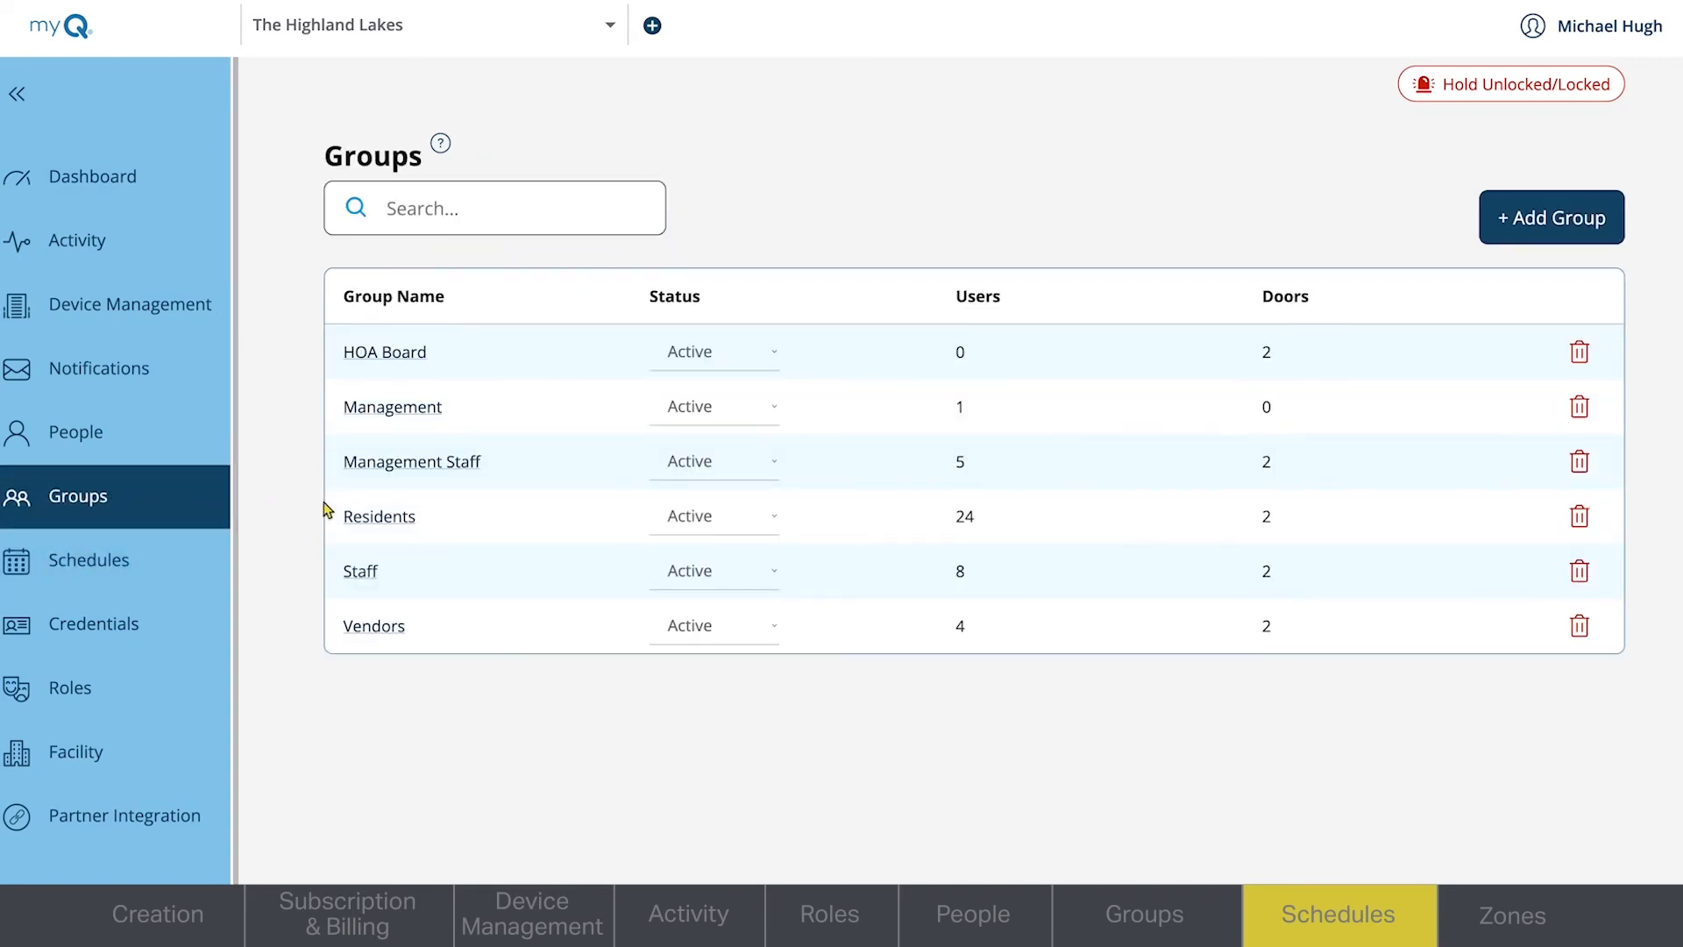
{"action": "left_click", "coordinate": [378, 517]}
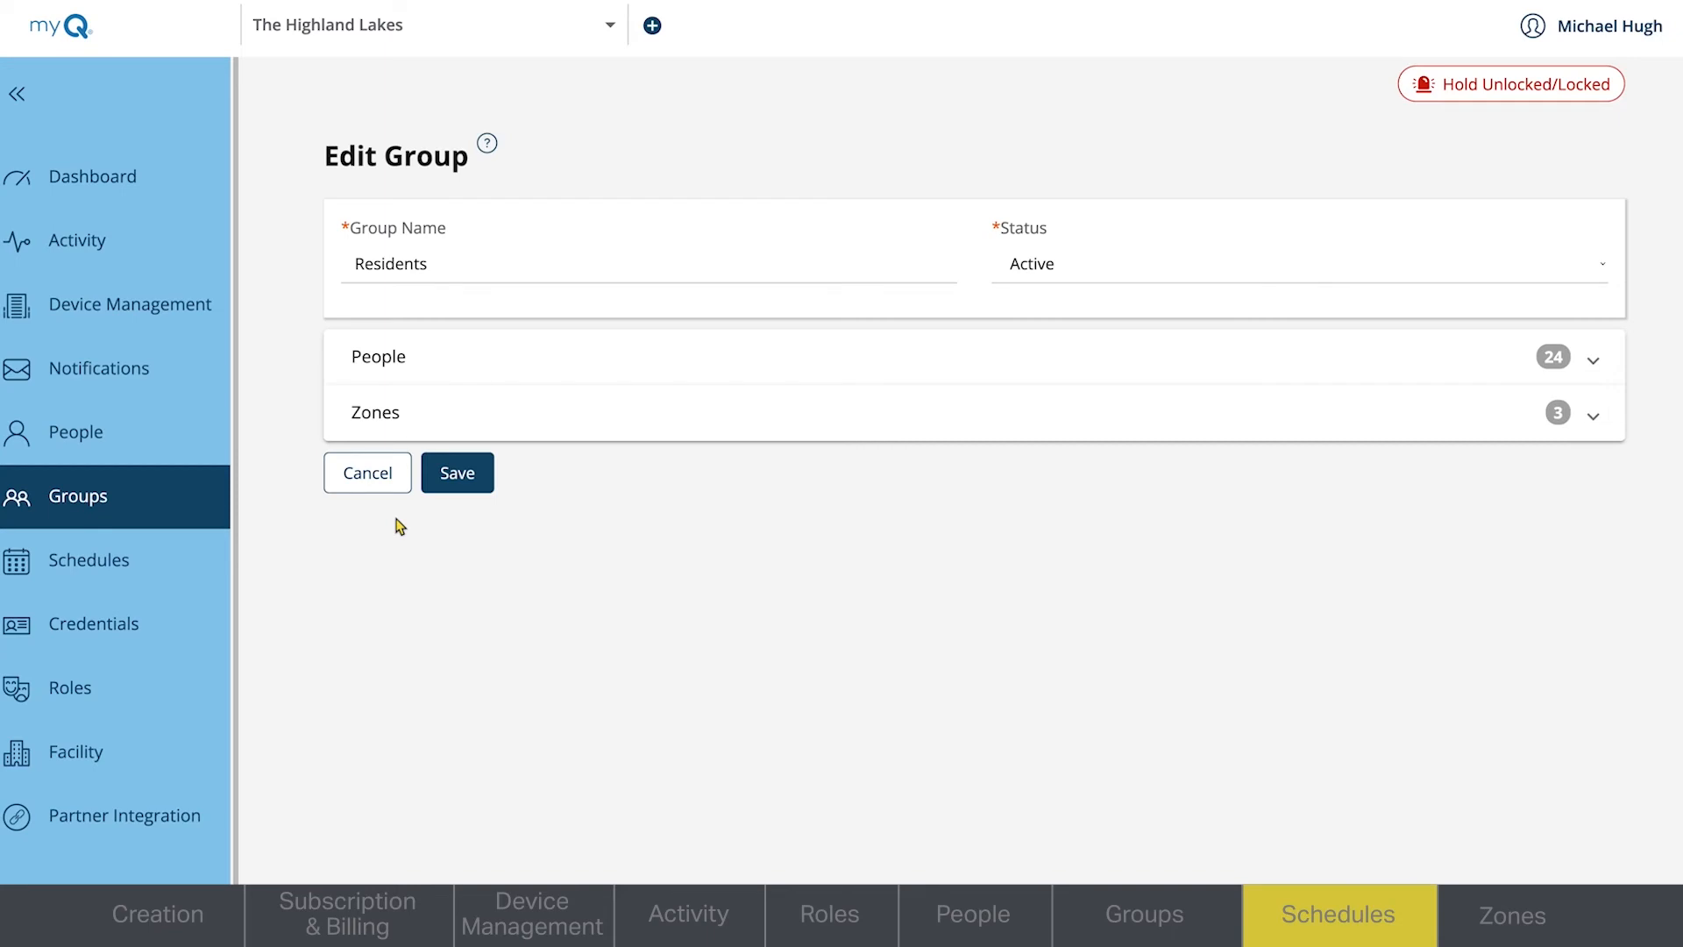
{"action": "left_click", "coordinate": [377, 422]}
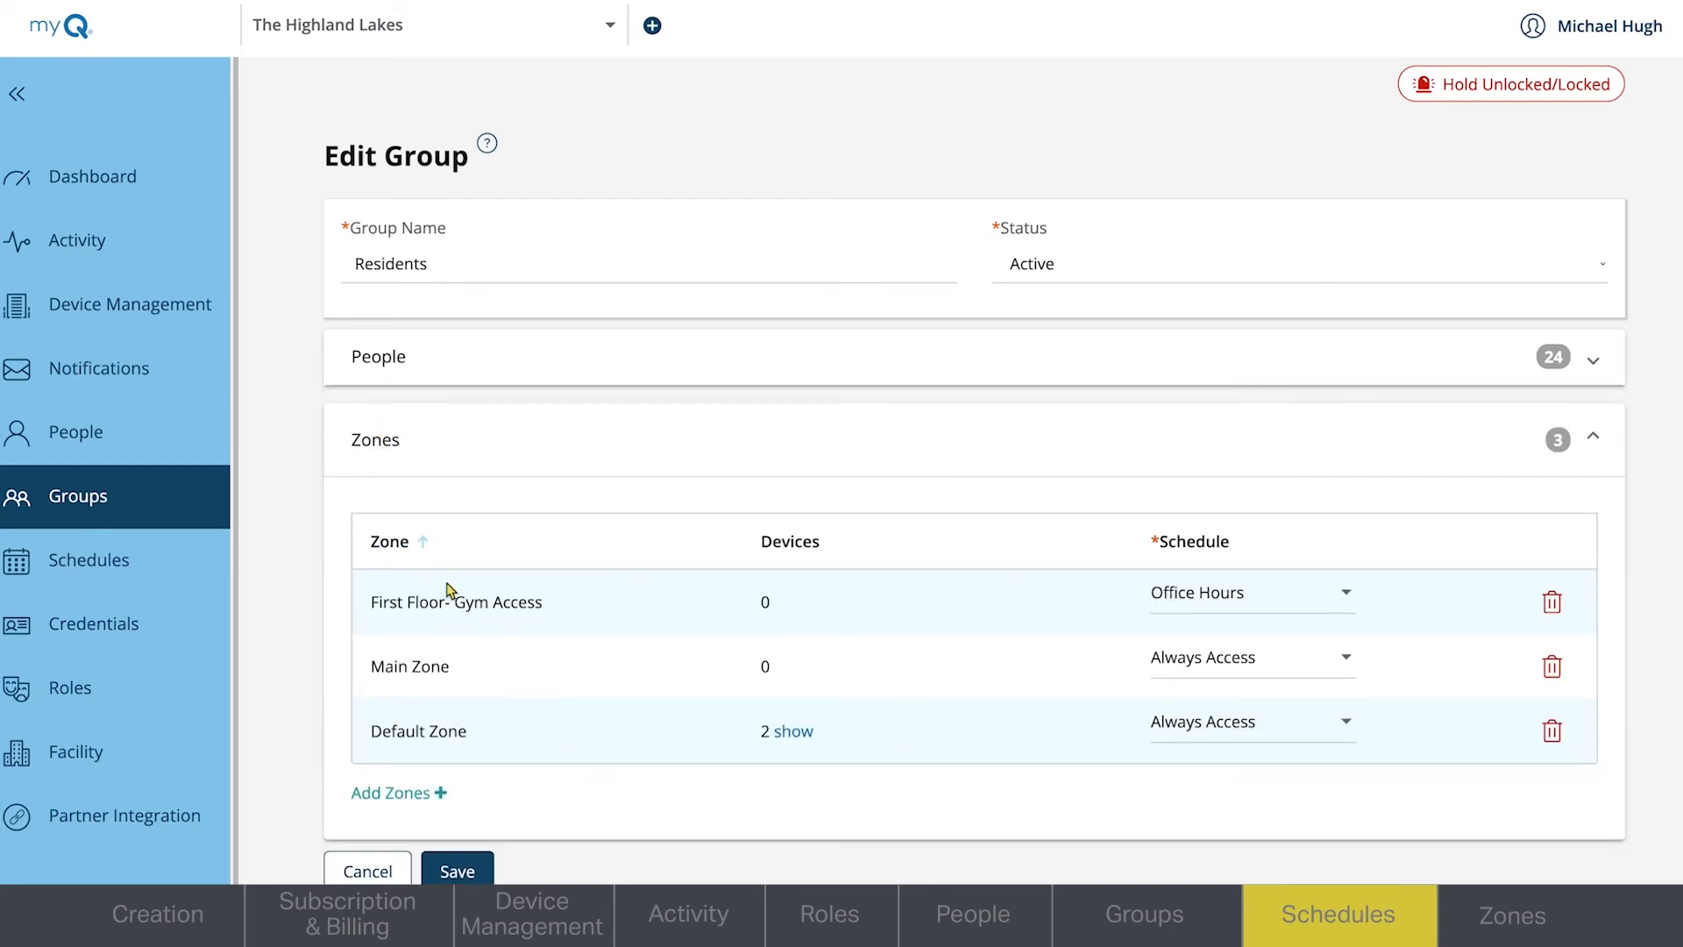
{"action": "left_click", "coordinate": [1354, 669]}
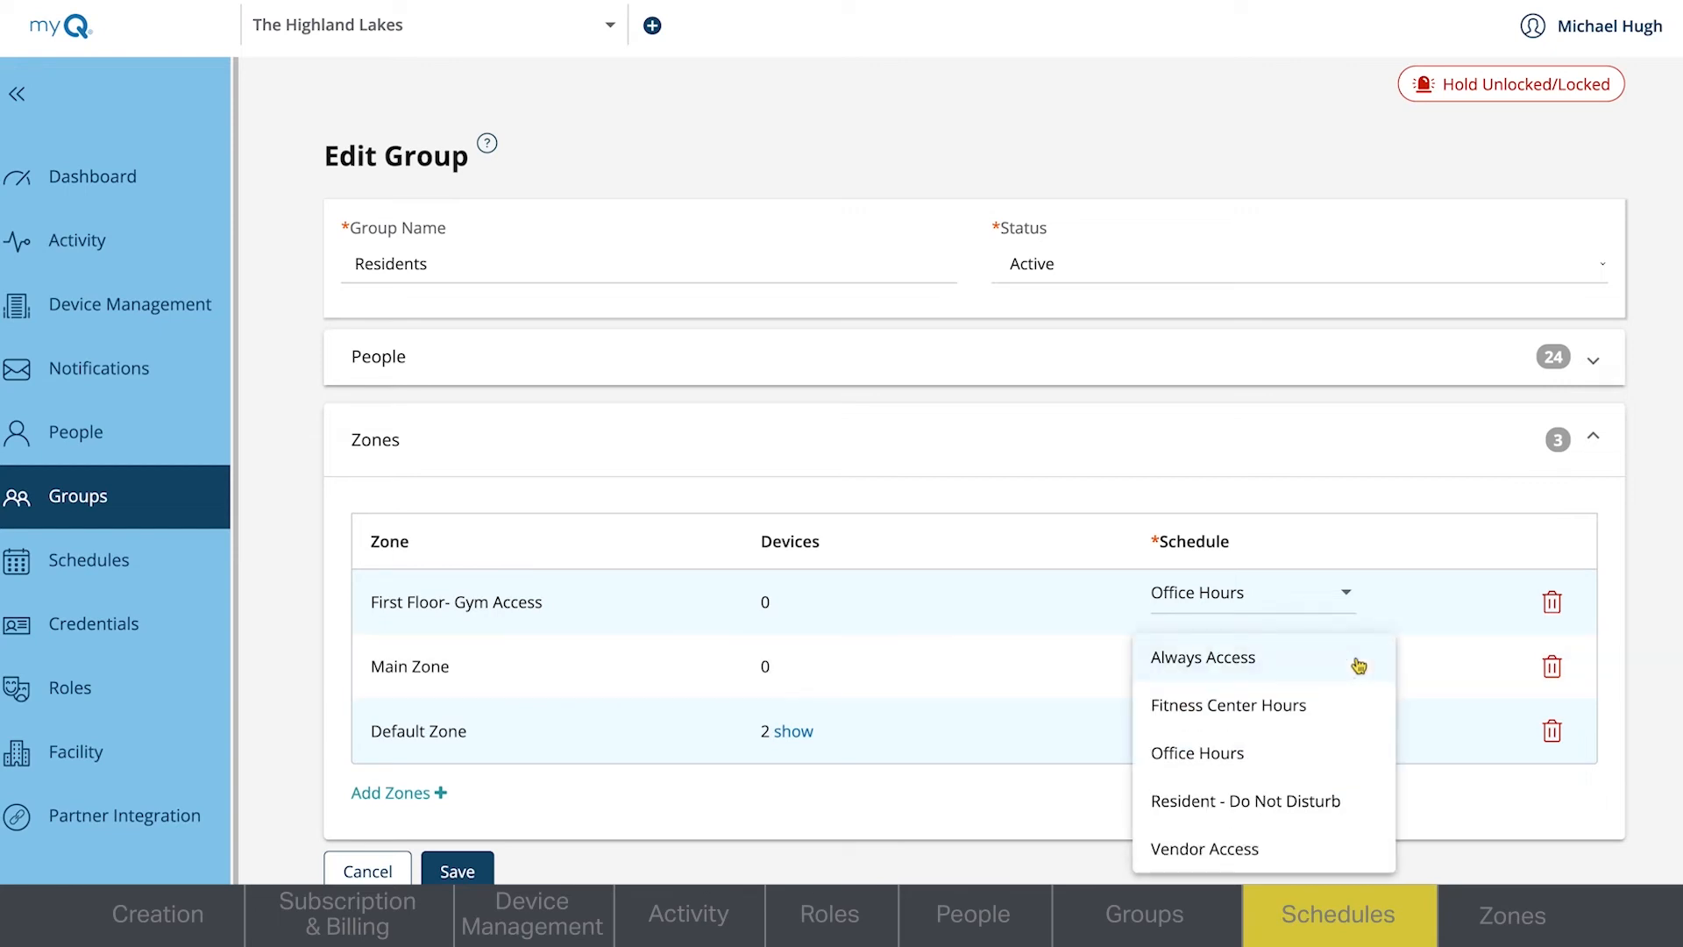
{"action": "left_click", "coordinate": [1339, 706]}
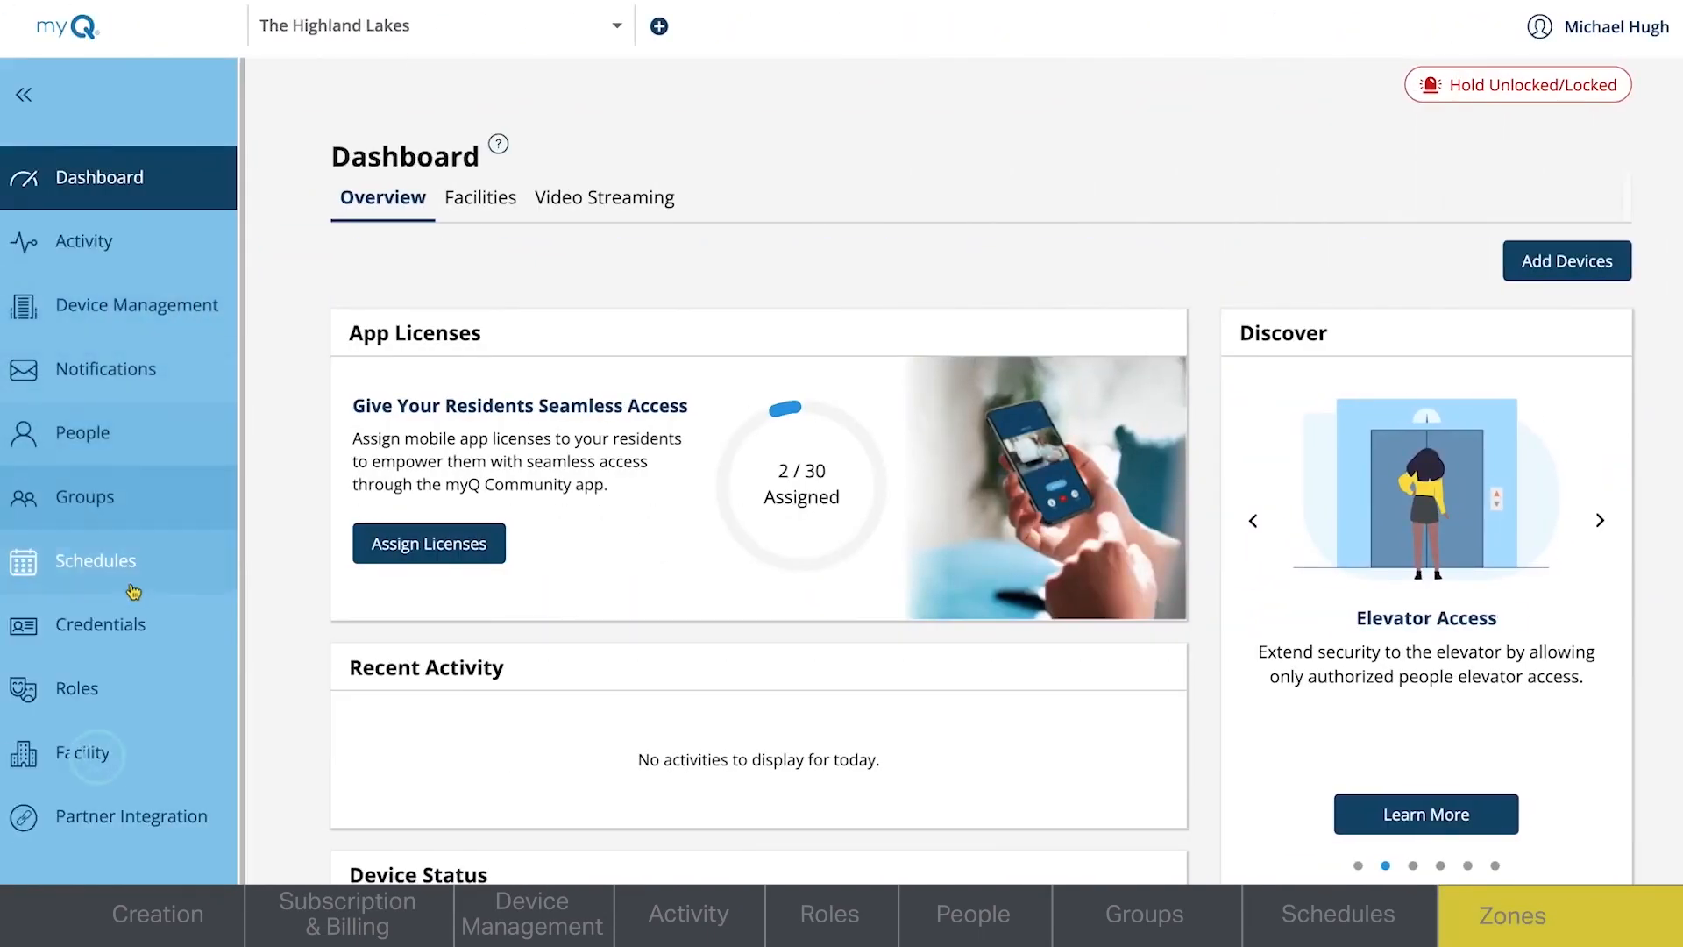
- Start a new zone for the facility and name it Fitness Center
{"action": "left_click", "coordinate": [127, 753]}
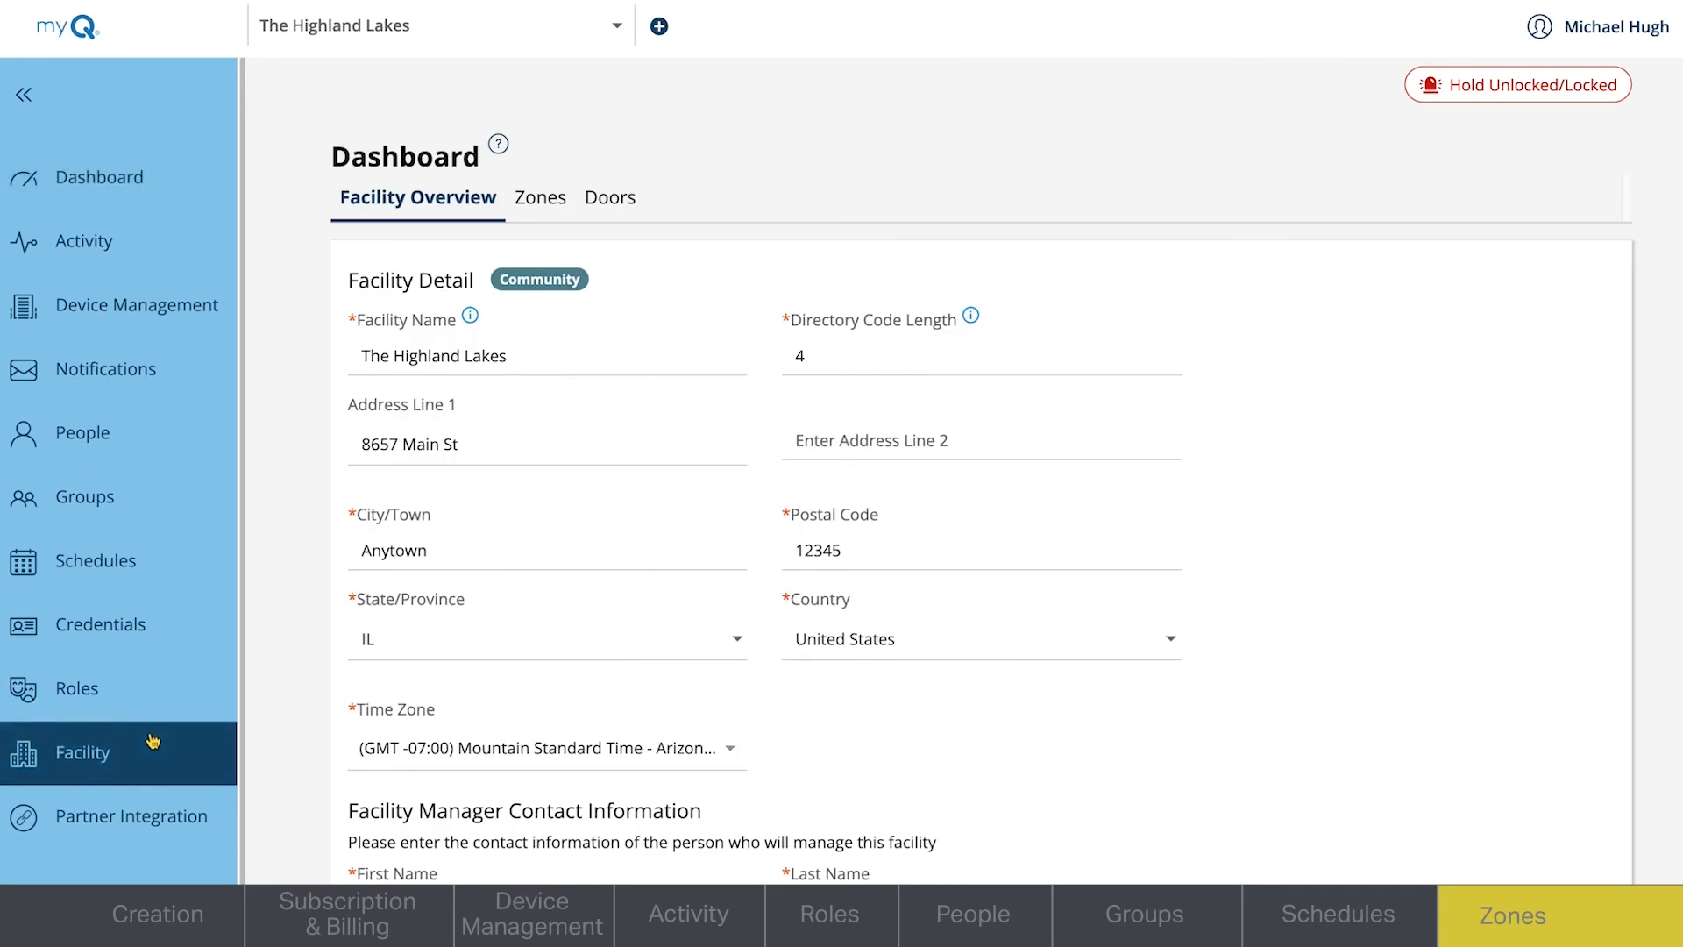
{"action": "left_click", "coordinate": [544, 197]}
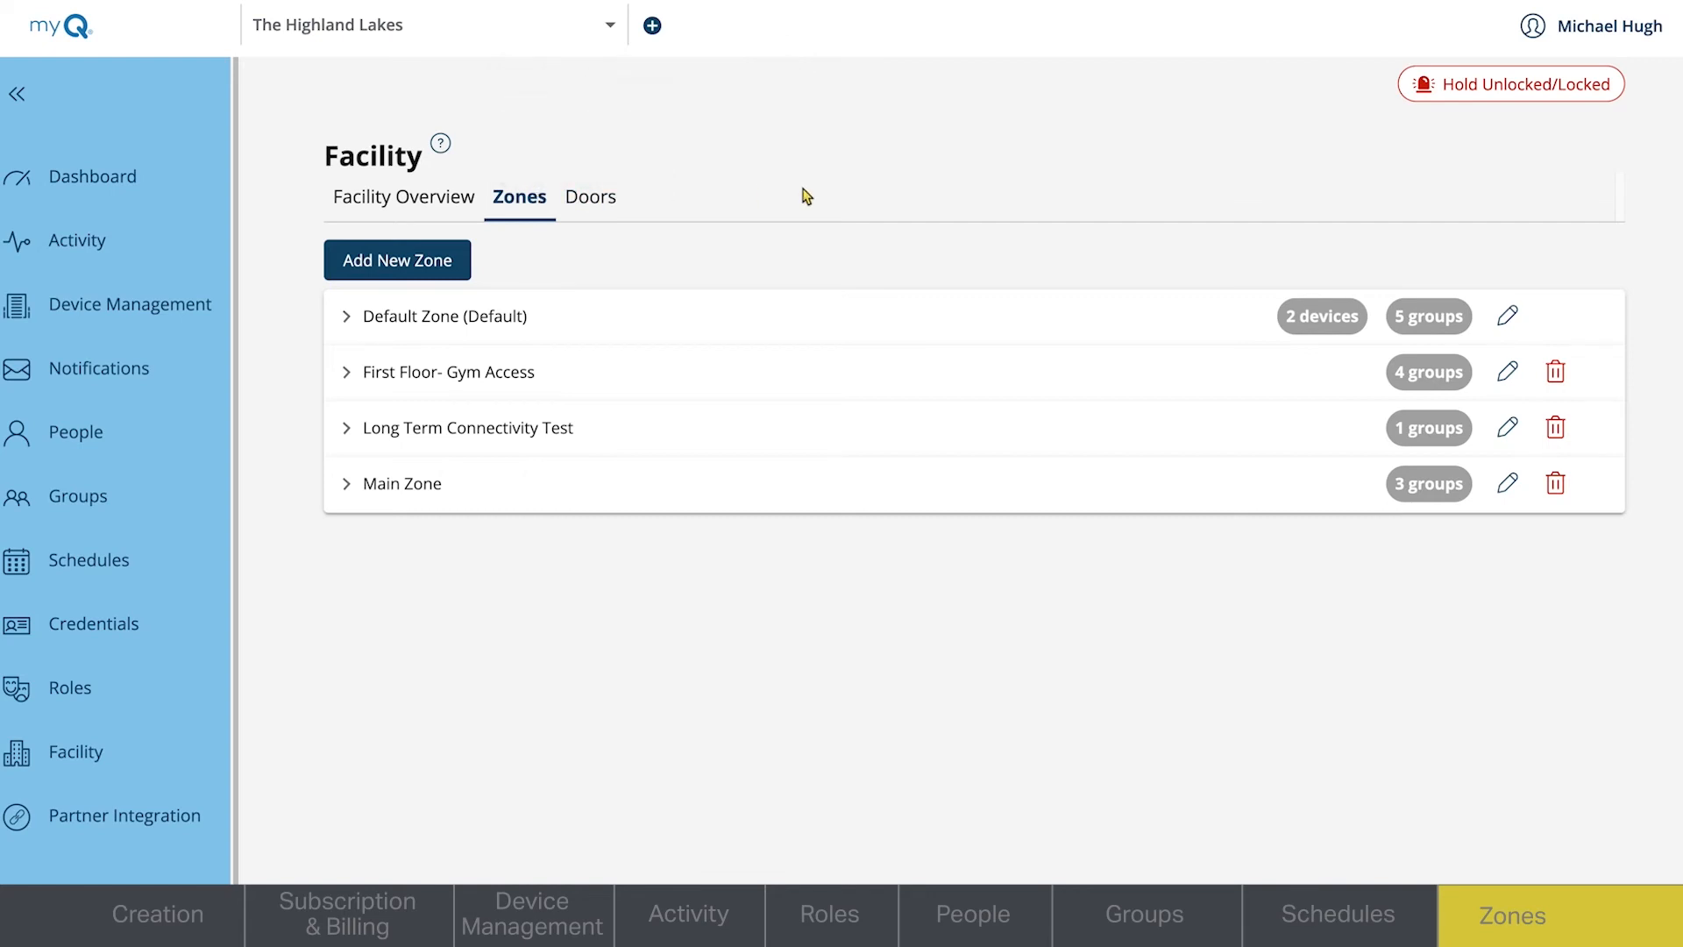
{"action": "left_click", "coordinate": [394, 262]}
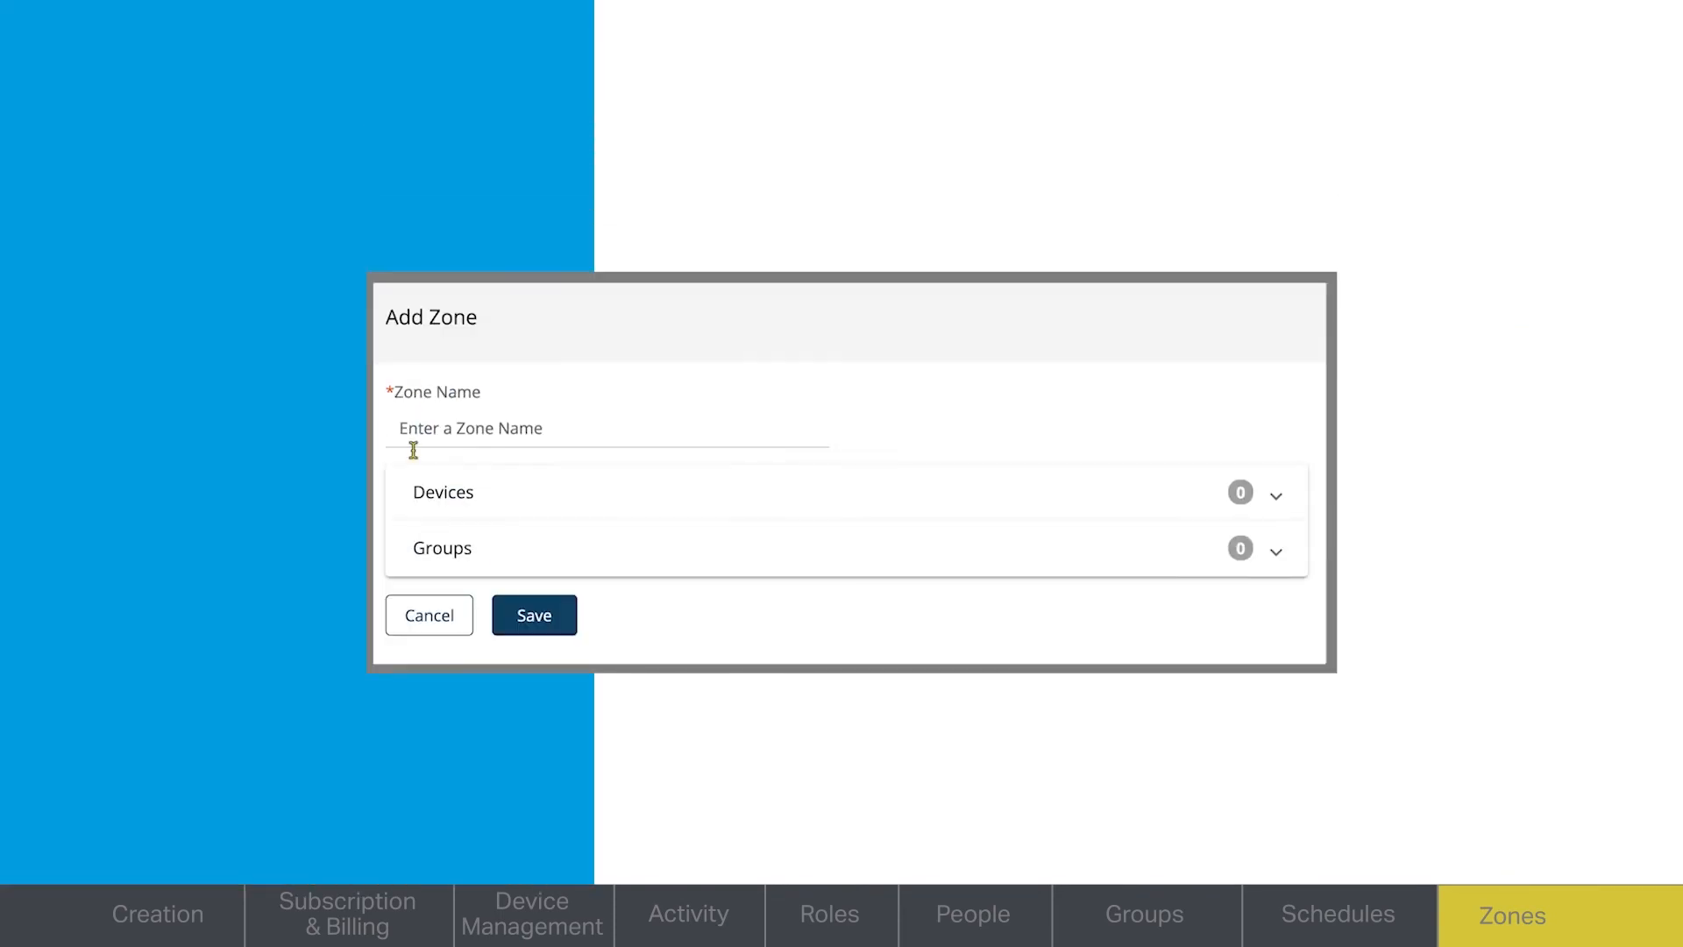
{"action": "left_click", "coordinate": [413, 430]}
{"action": "type", "text": "F"}
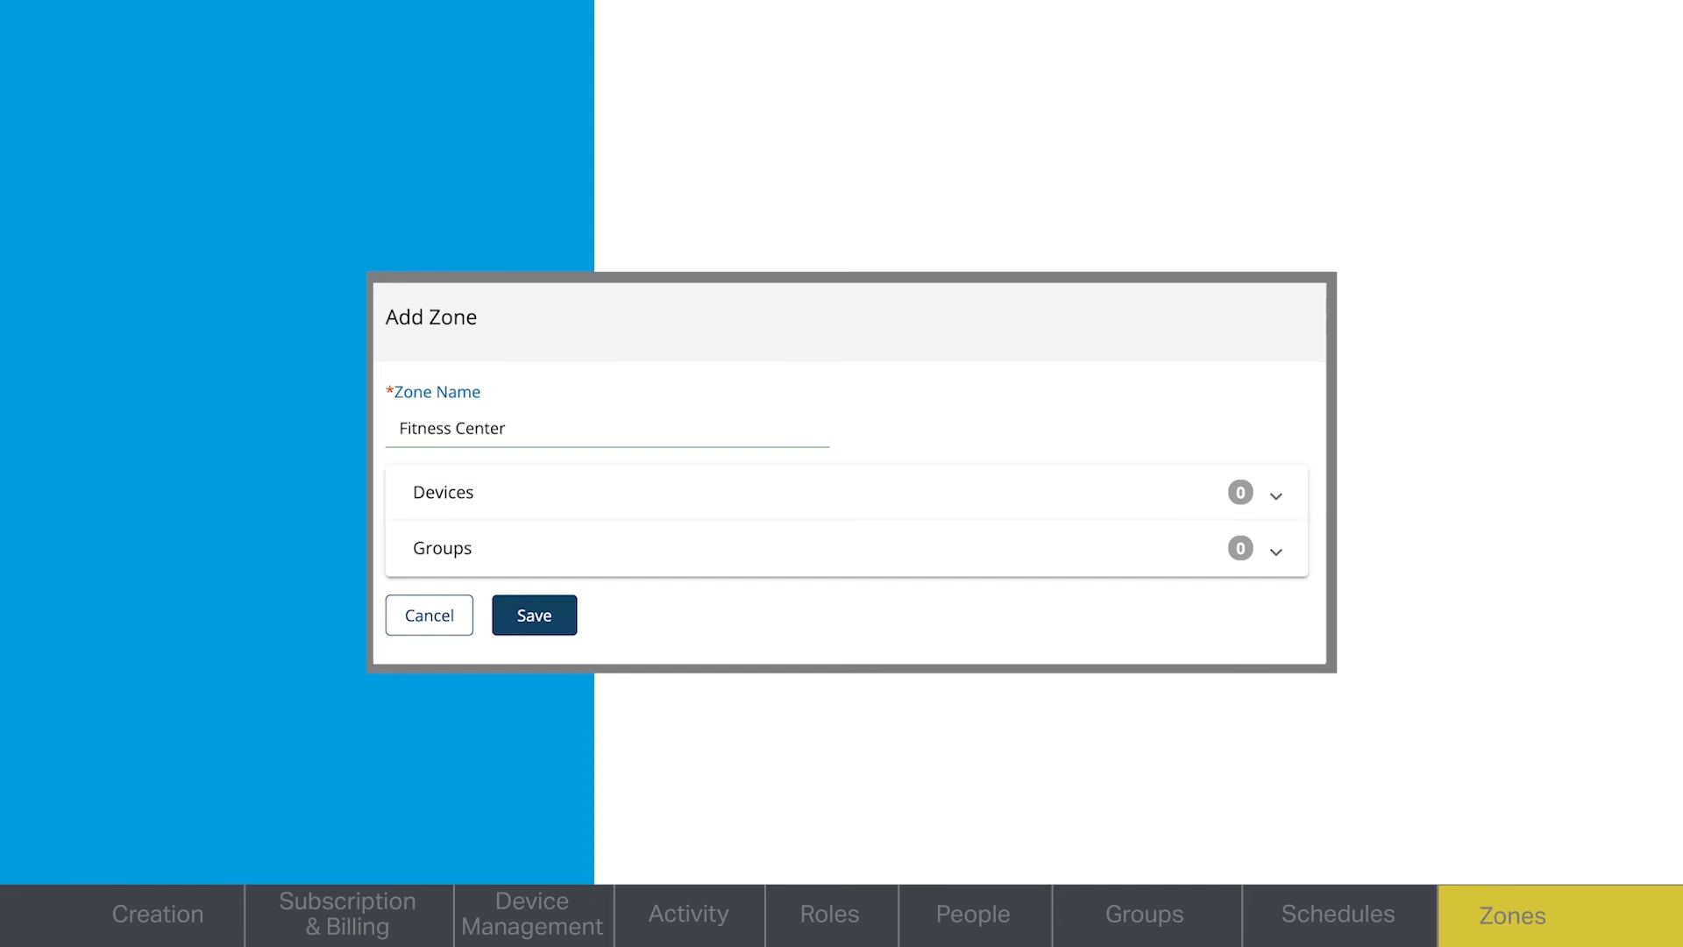
{"action": "type", "text": "itness Center"}
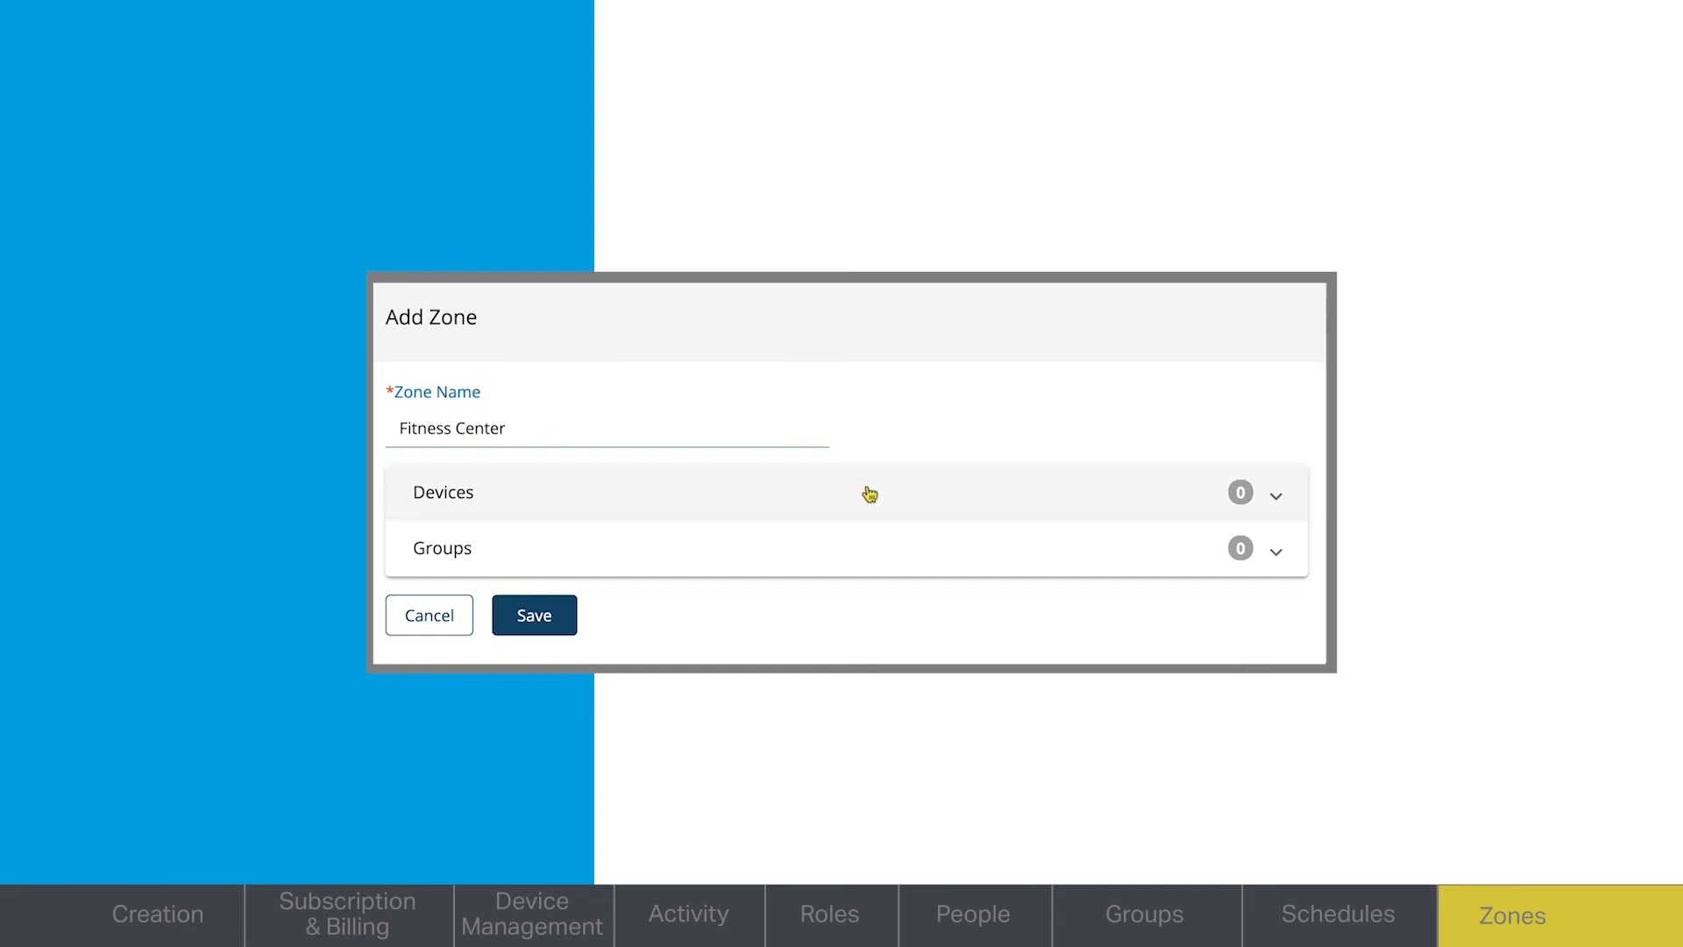
- Add the CAPXM device Door 1 to the Fitness Center zone
{"action": "left_click", "coordinate": [1276, 496]}
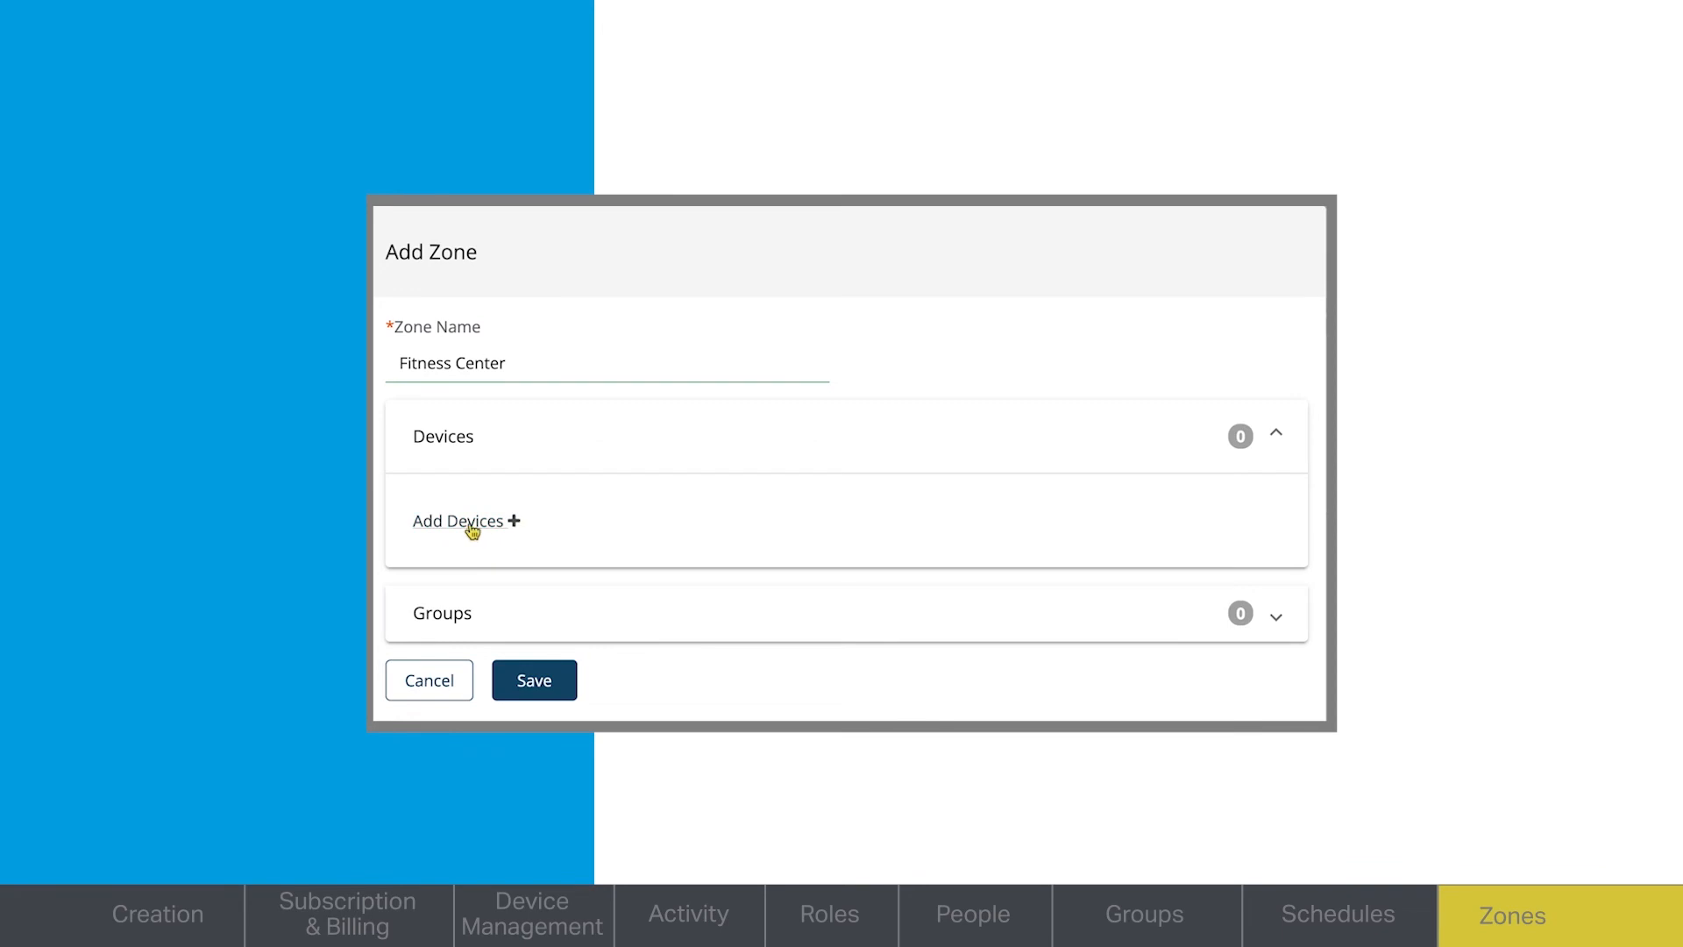
{"action": "left_click", "coordinate": [467, 524]}
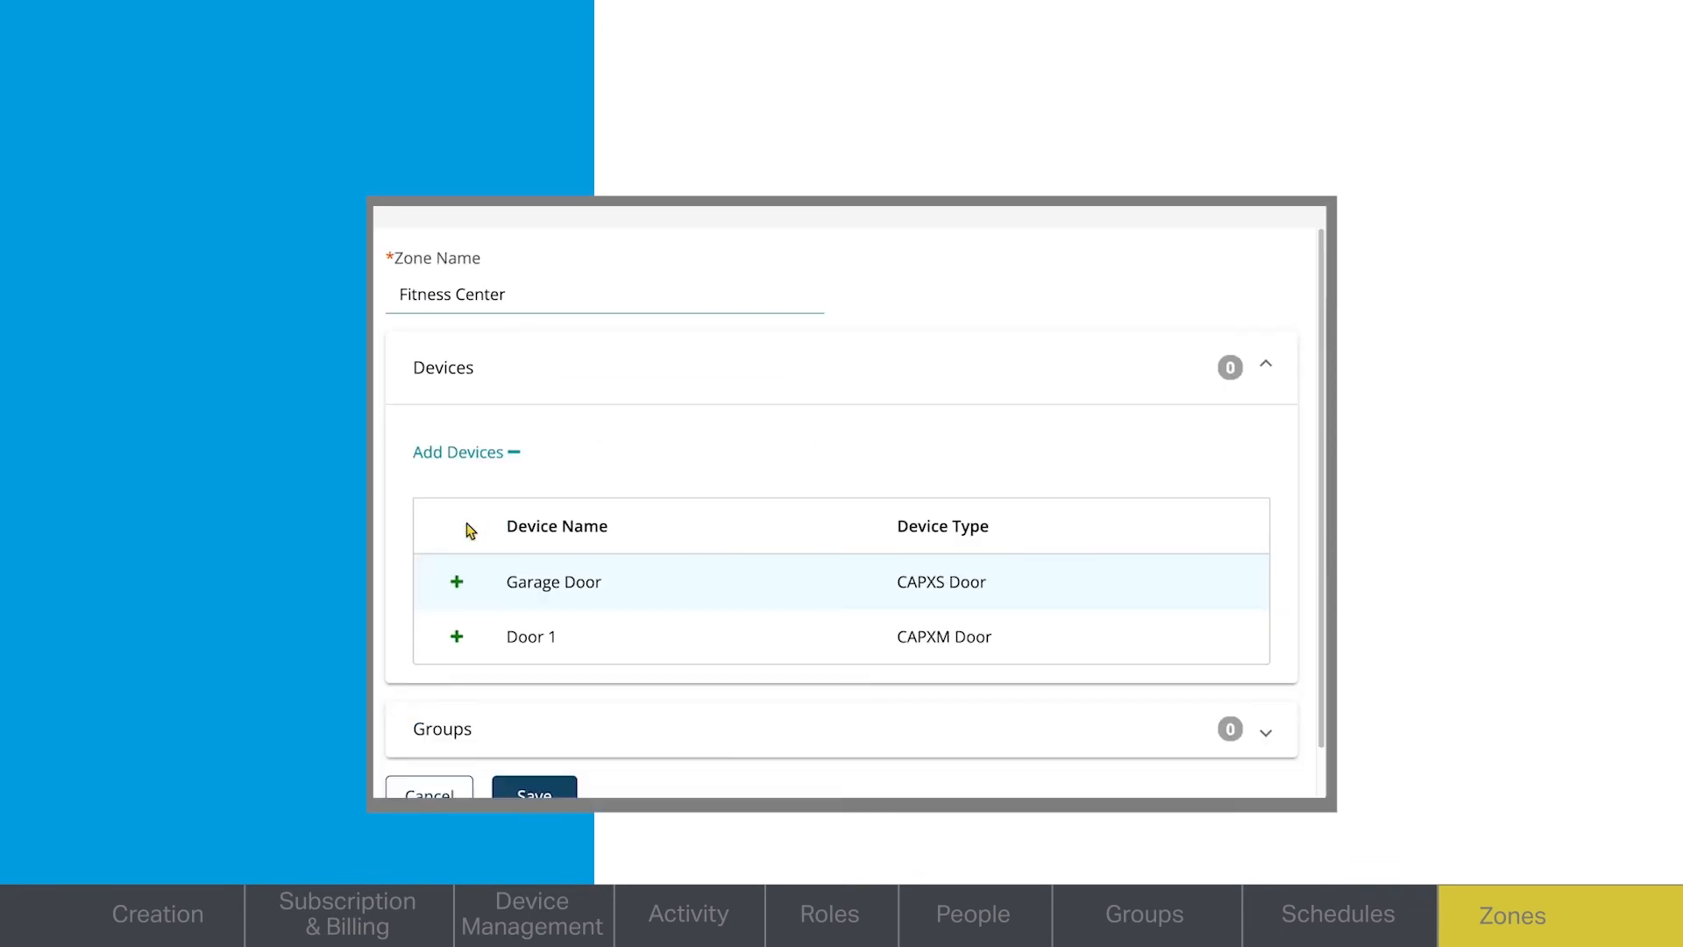
{"action": "left_click", "coordinate": [457, 638]}
{"action": "left_click", "coordinate": [482, 586]}
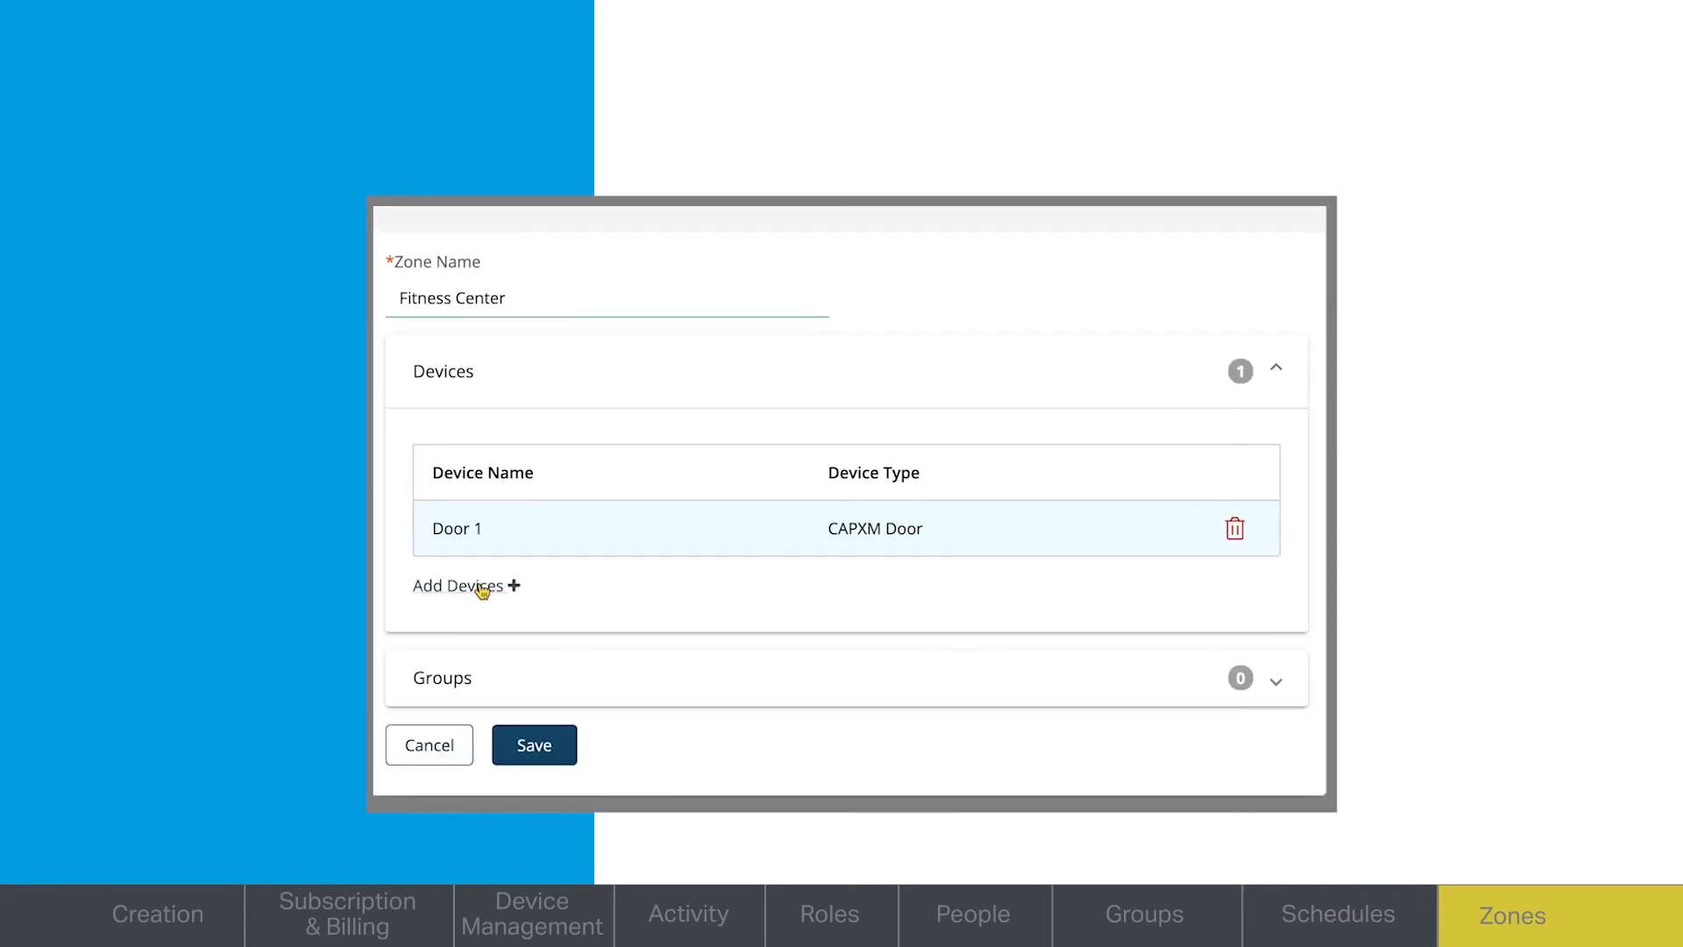
- Add the Residents group to the Fitness Center zone with the Fitness Center Hours schedule and save the zone
{"action": "left_click", "coordinate": [453, 683]}
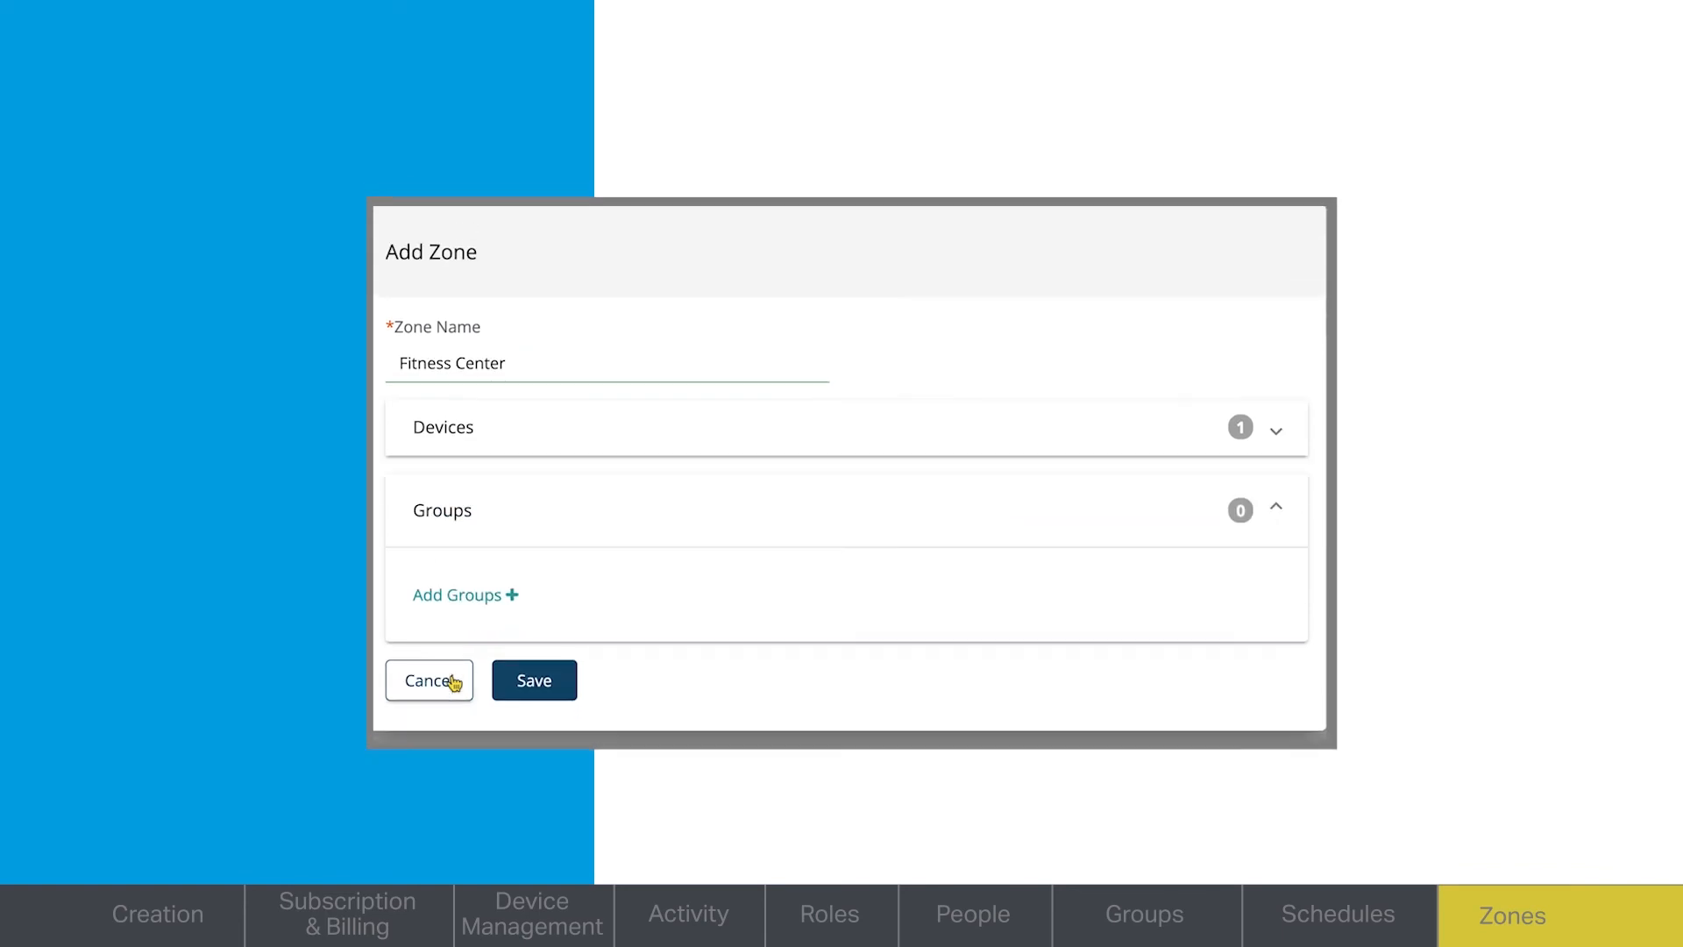
{"action": "left_click", "coordinate": [469, 594]}
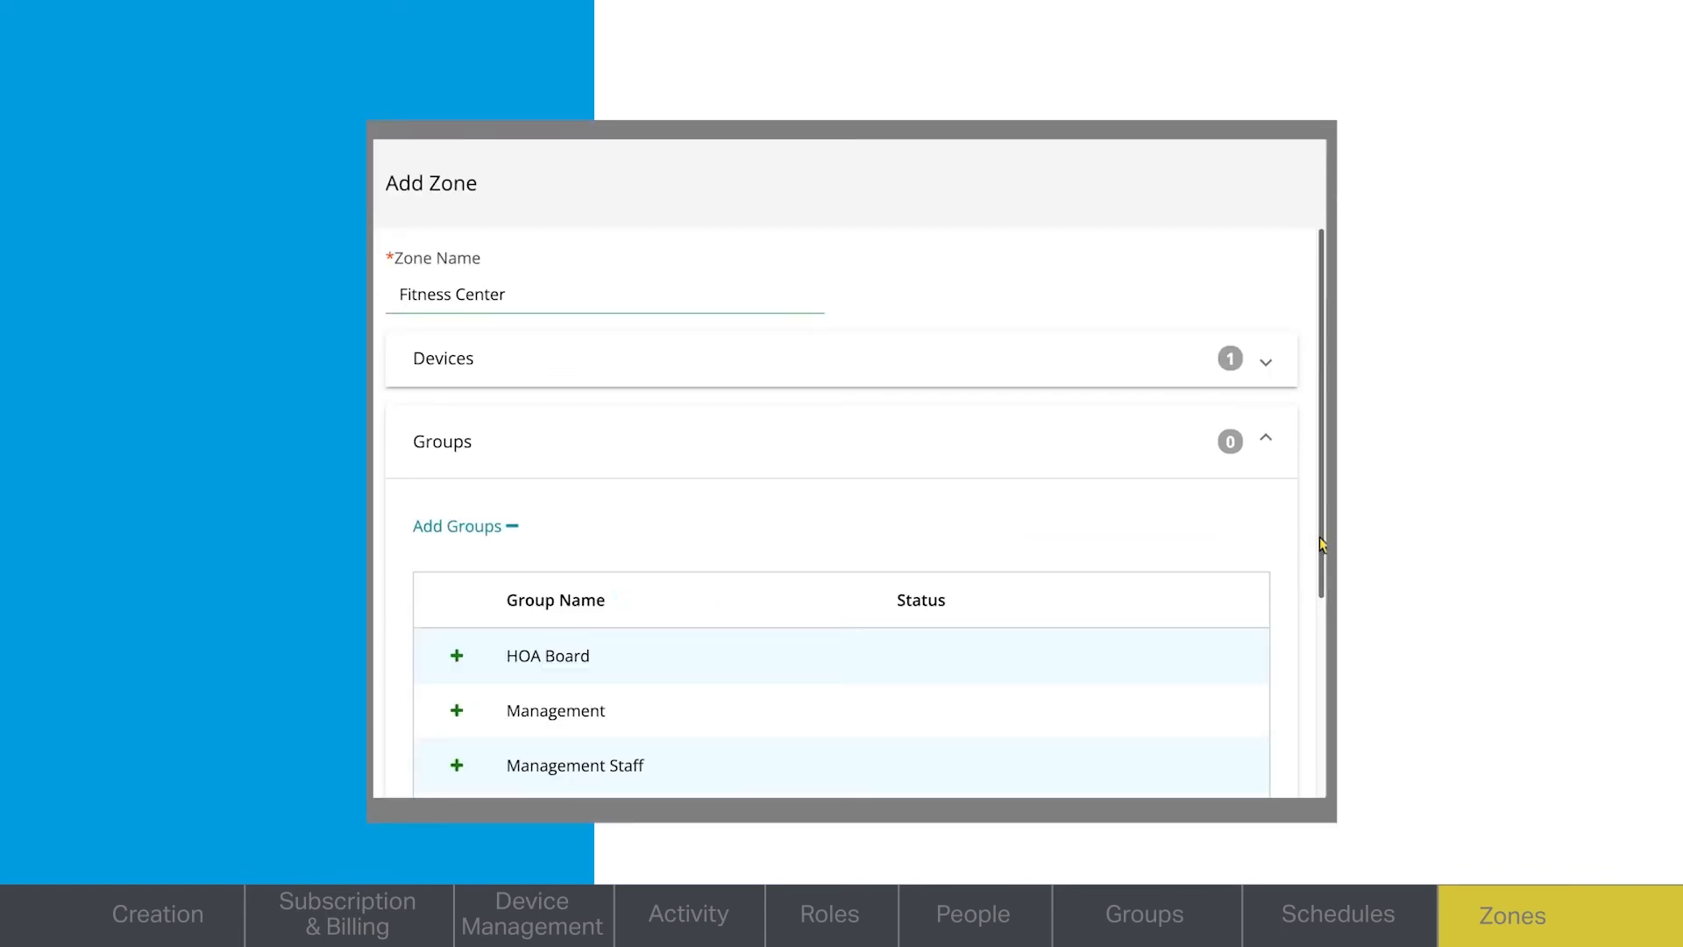
{"action": "left_click_drag", "start_coordinate": [1319, 536], "coordinate": [1320, 708]}
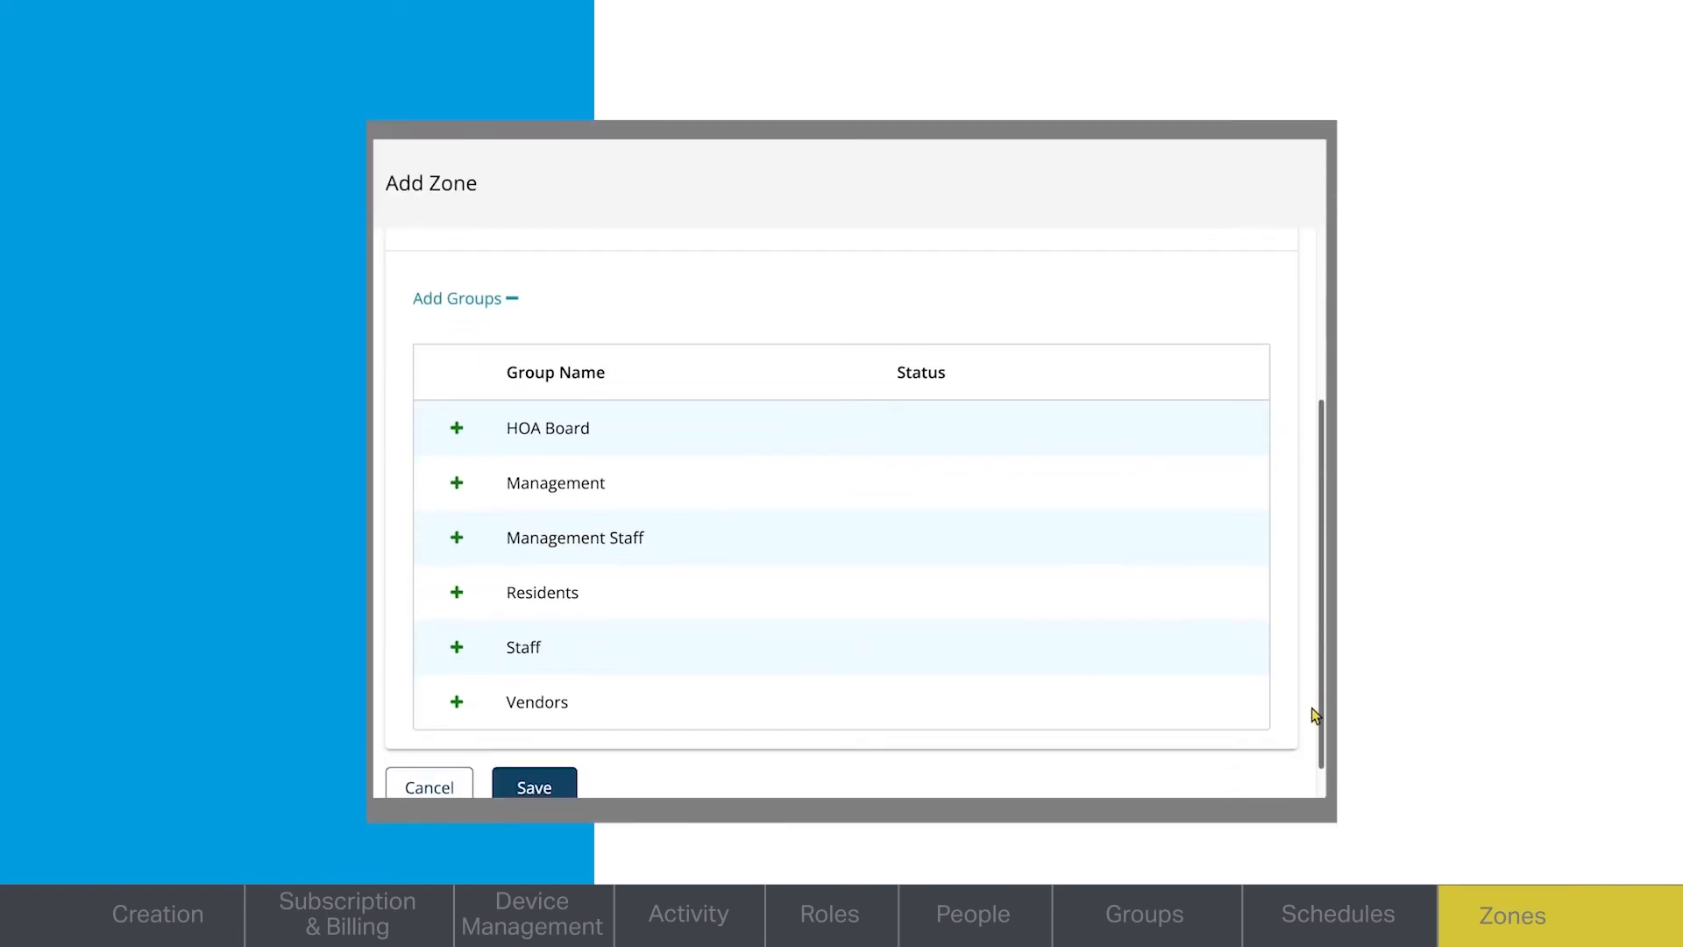
{"action": "left_click", "coordinate": [457, 593]}
{"action": "left_click", "coordinate": [1034, 377]}
{"action": "left_click", "coordinate": [913, 427]}
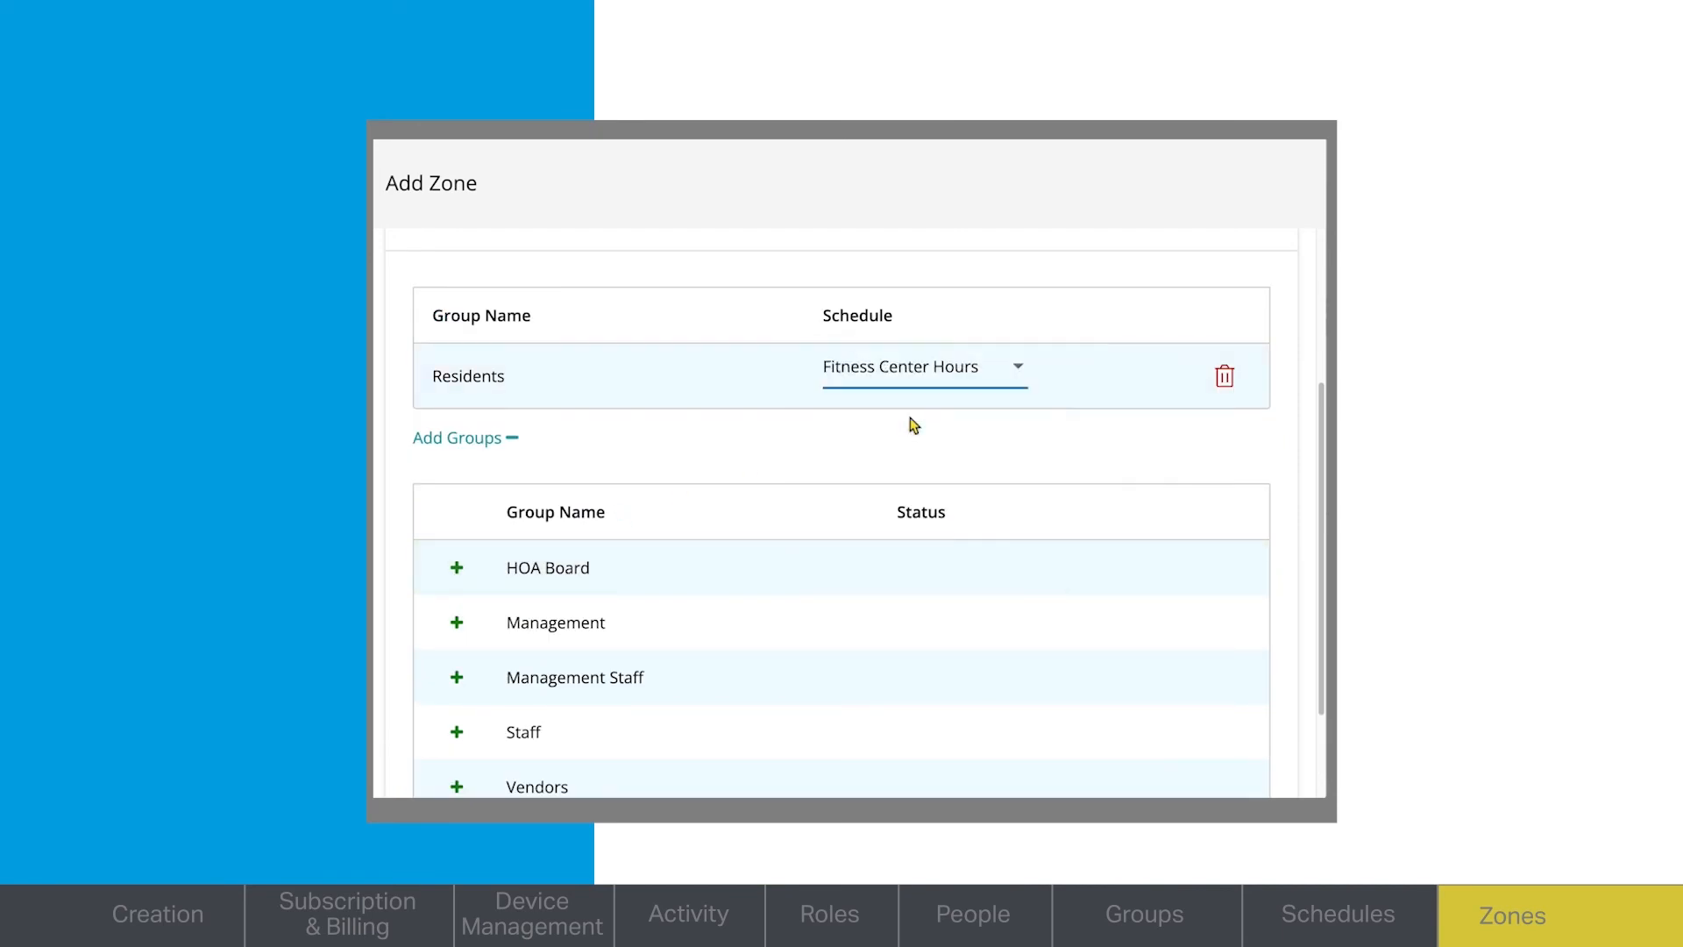
{"action": "left_click_drag", "start_coordinate": [1322, 436], "coordinate": [1324, 516]}
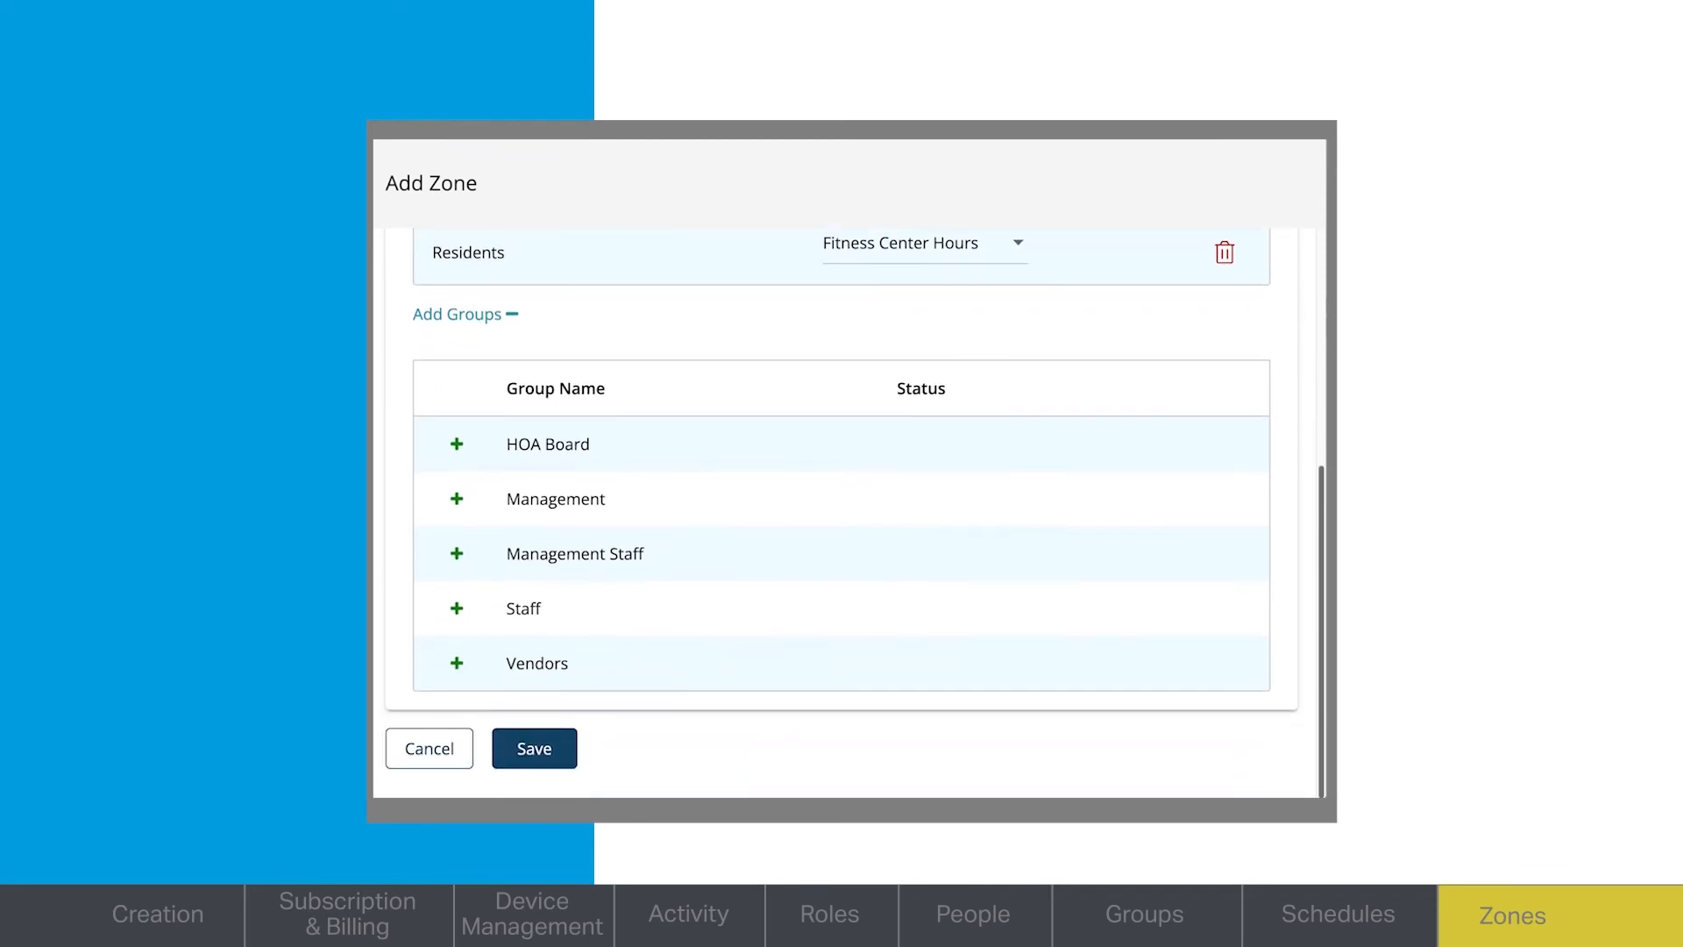
{"action": "left_click", "coordinate": [568, 761]}
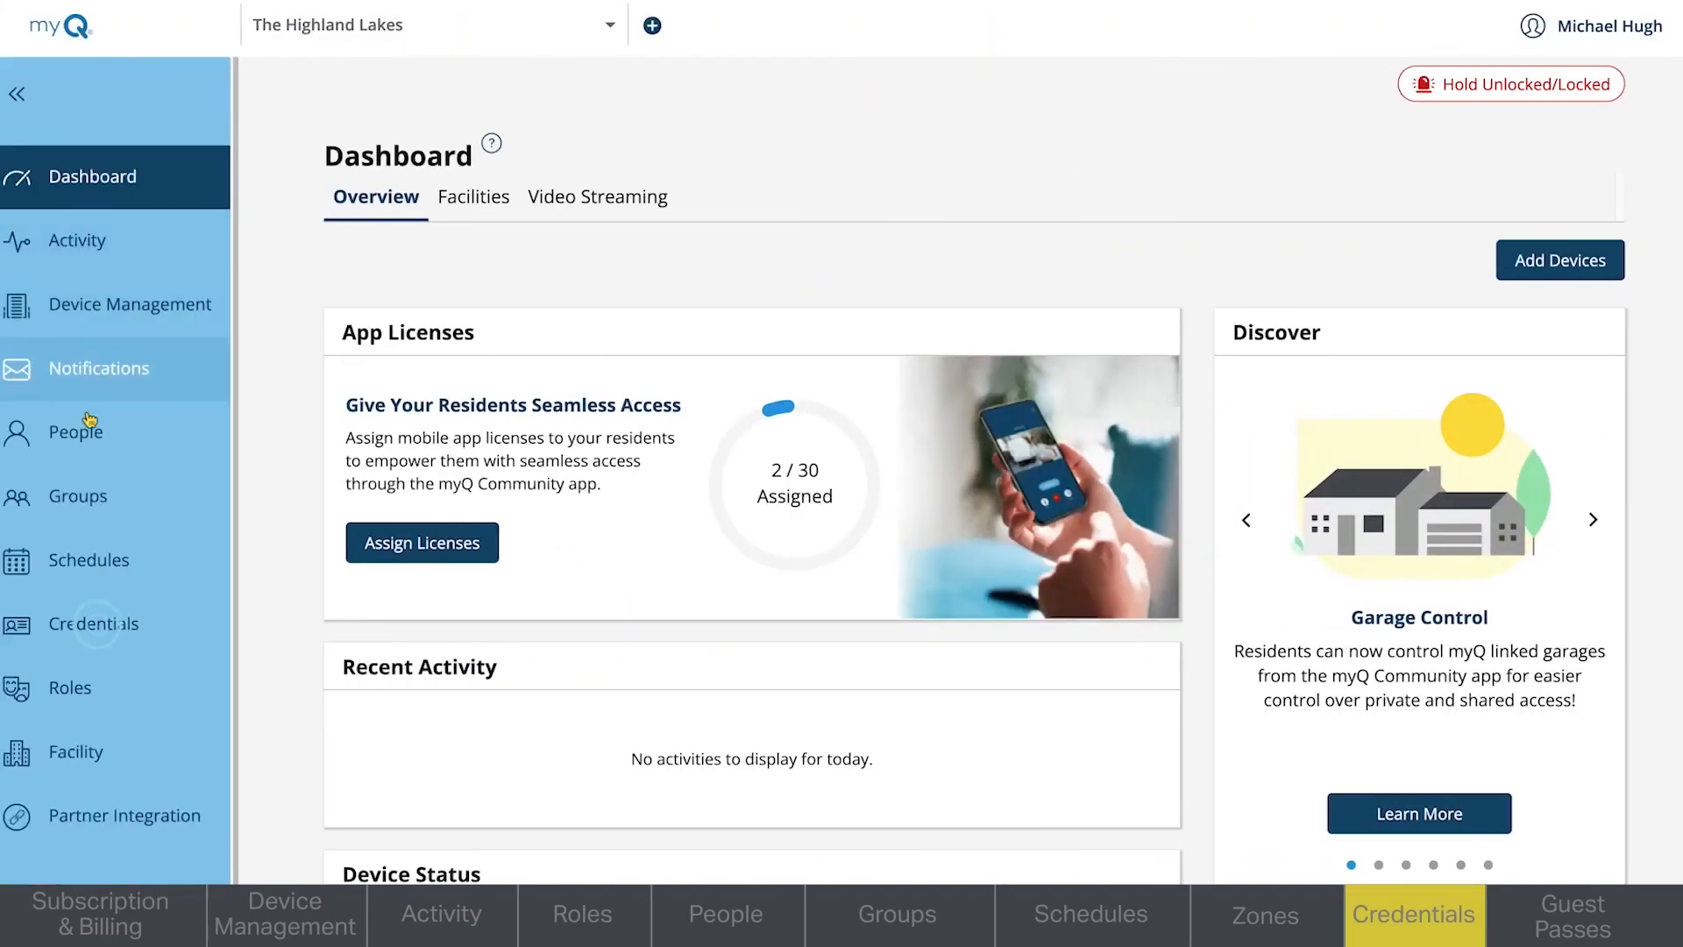
- Start a new credential of type Card with the Standard 26 Bit format
{"action": "left_click", "coordinate": [105, 626]}
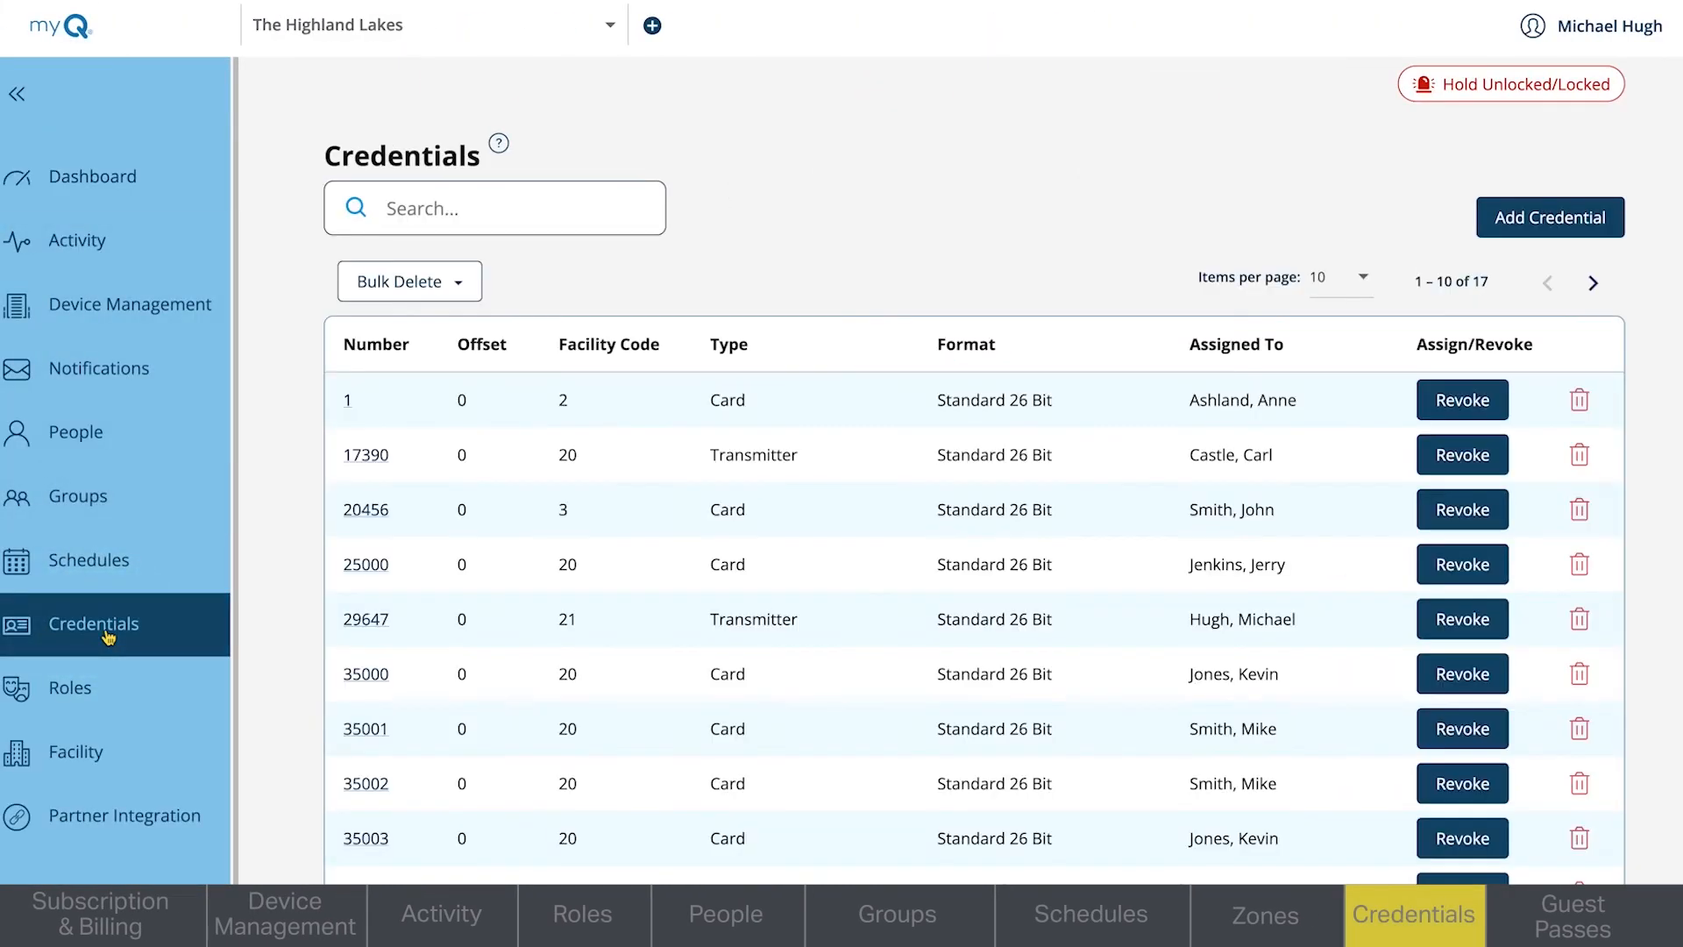
{"action": "left_click", "coordinate": [1523, 219]}
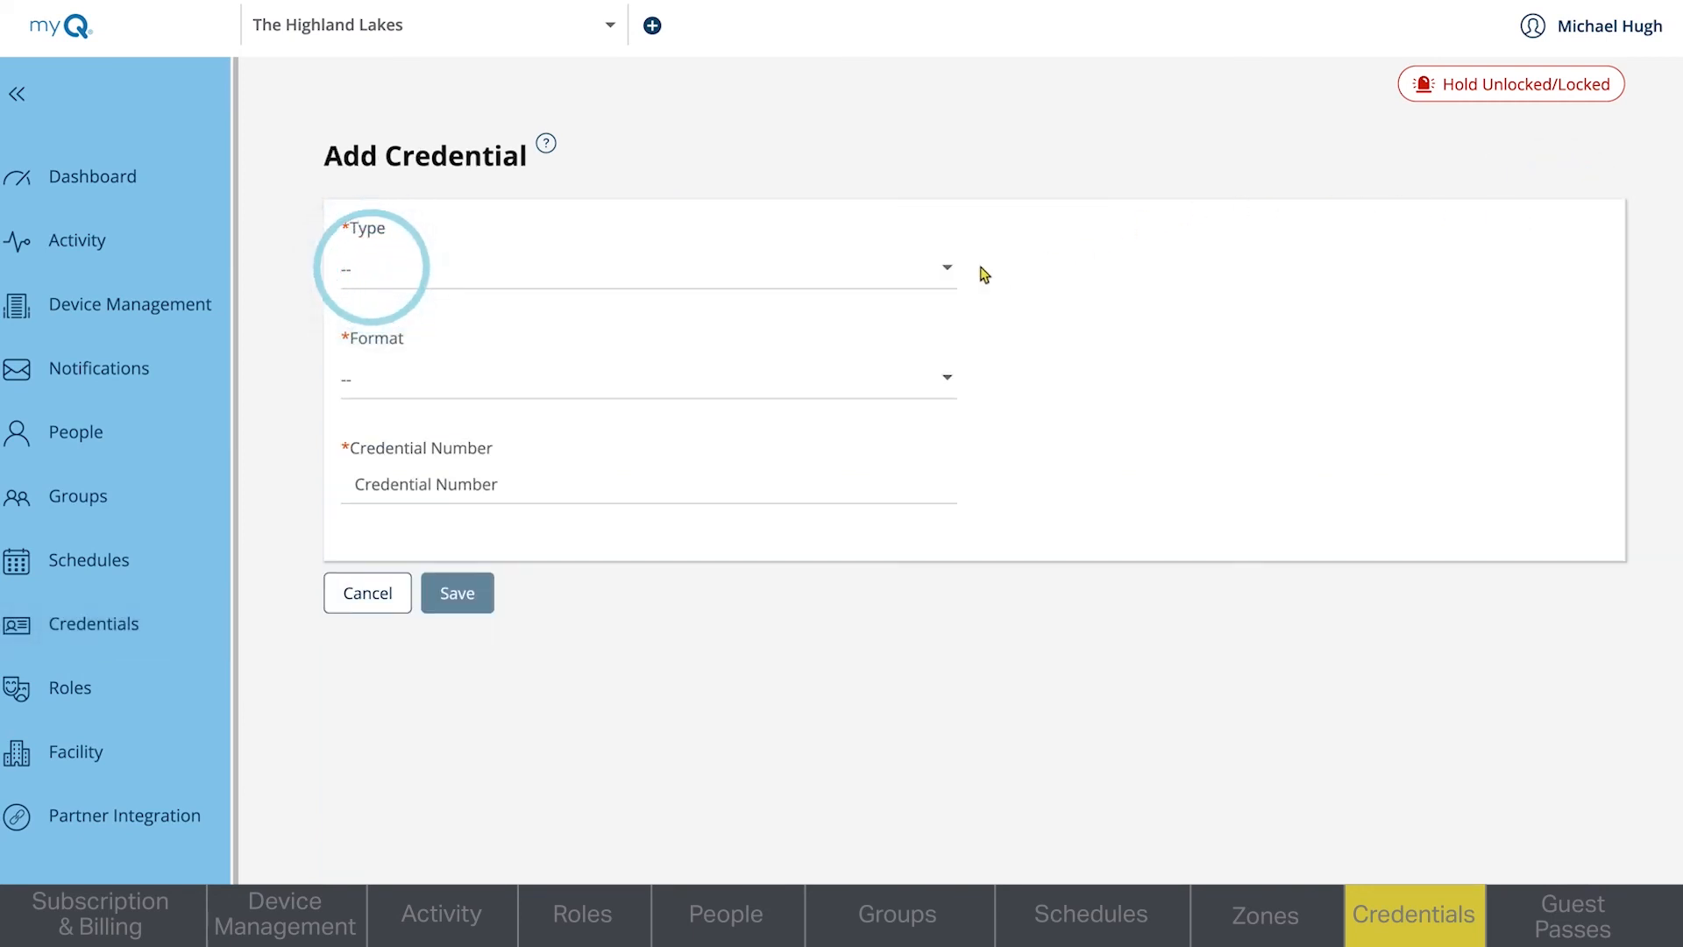
{"action": "left_click", "coordinate": [959, 273]}
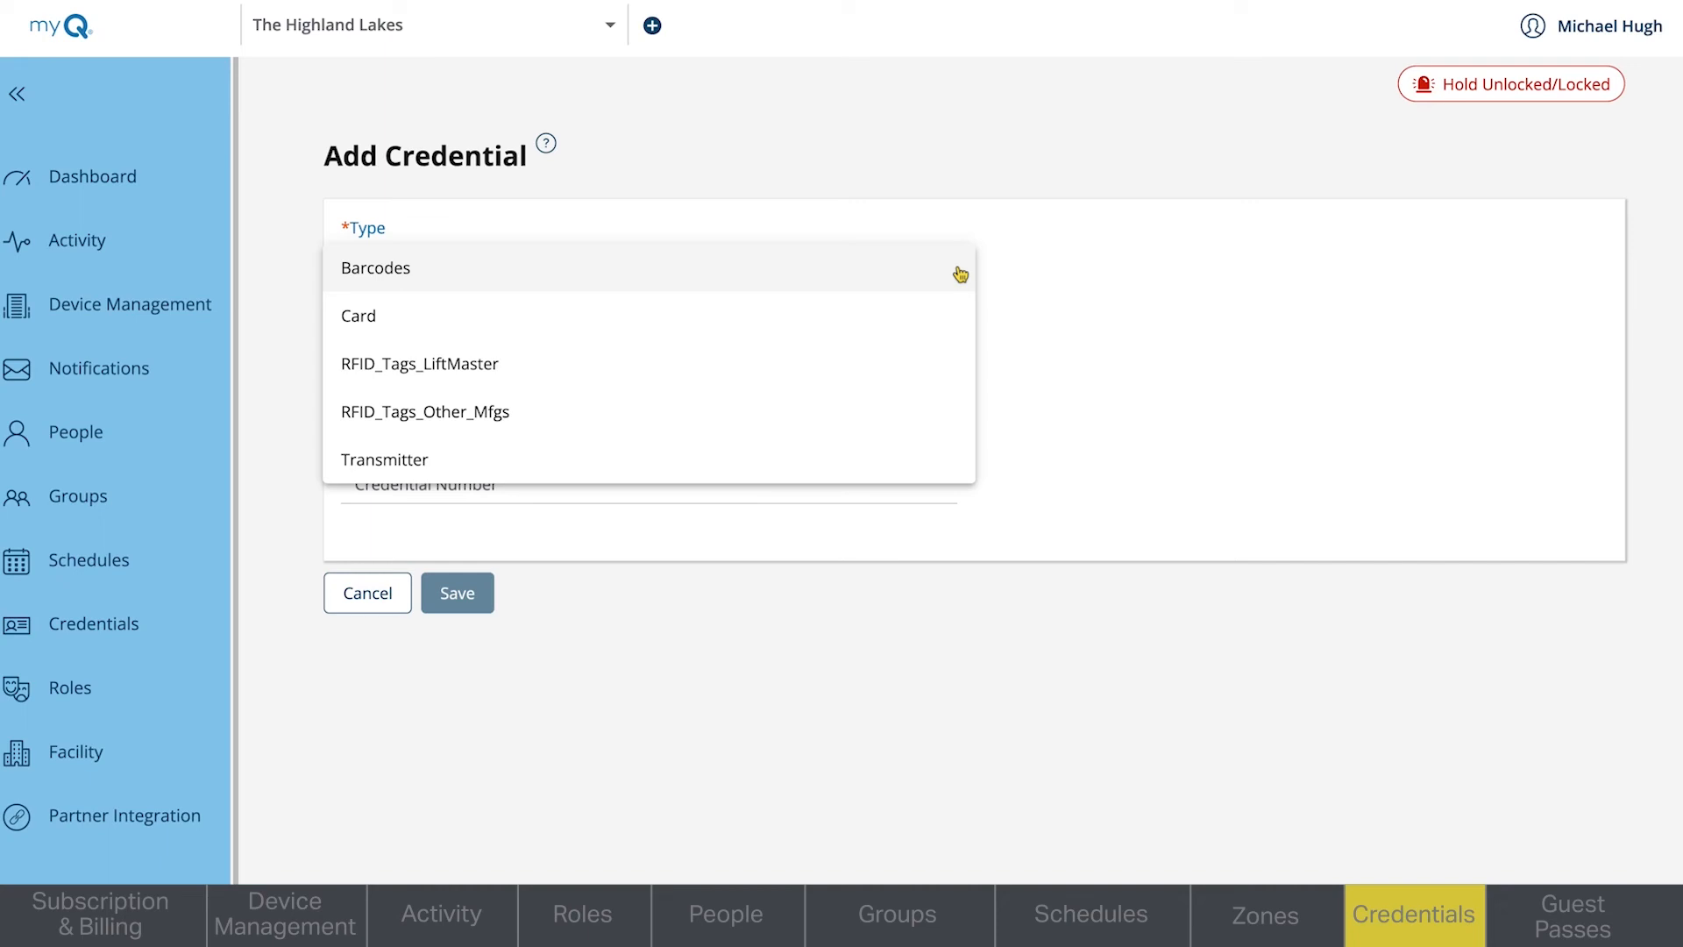
{"action": "left_click", "coordinate": [955, 316]}
{"action": "left_click", "coordinate": [955, 386]}
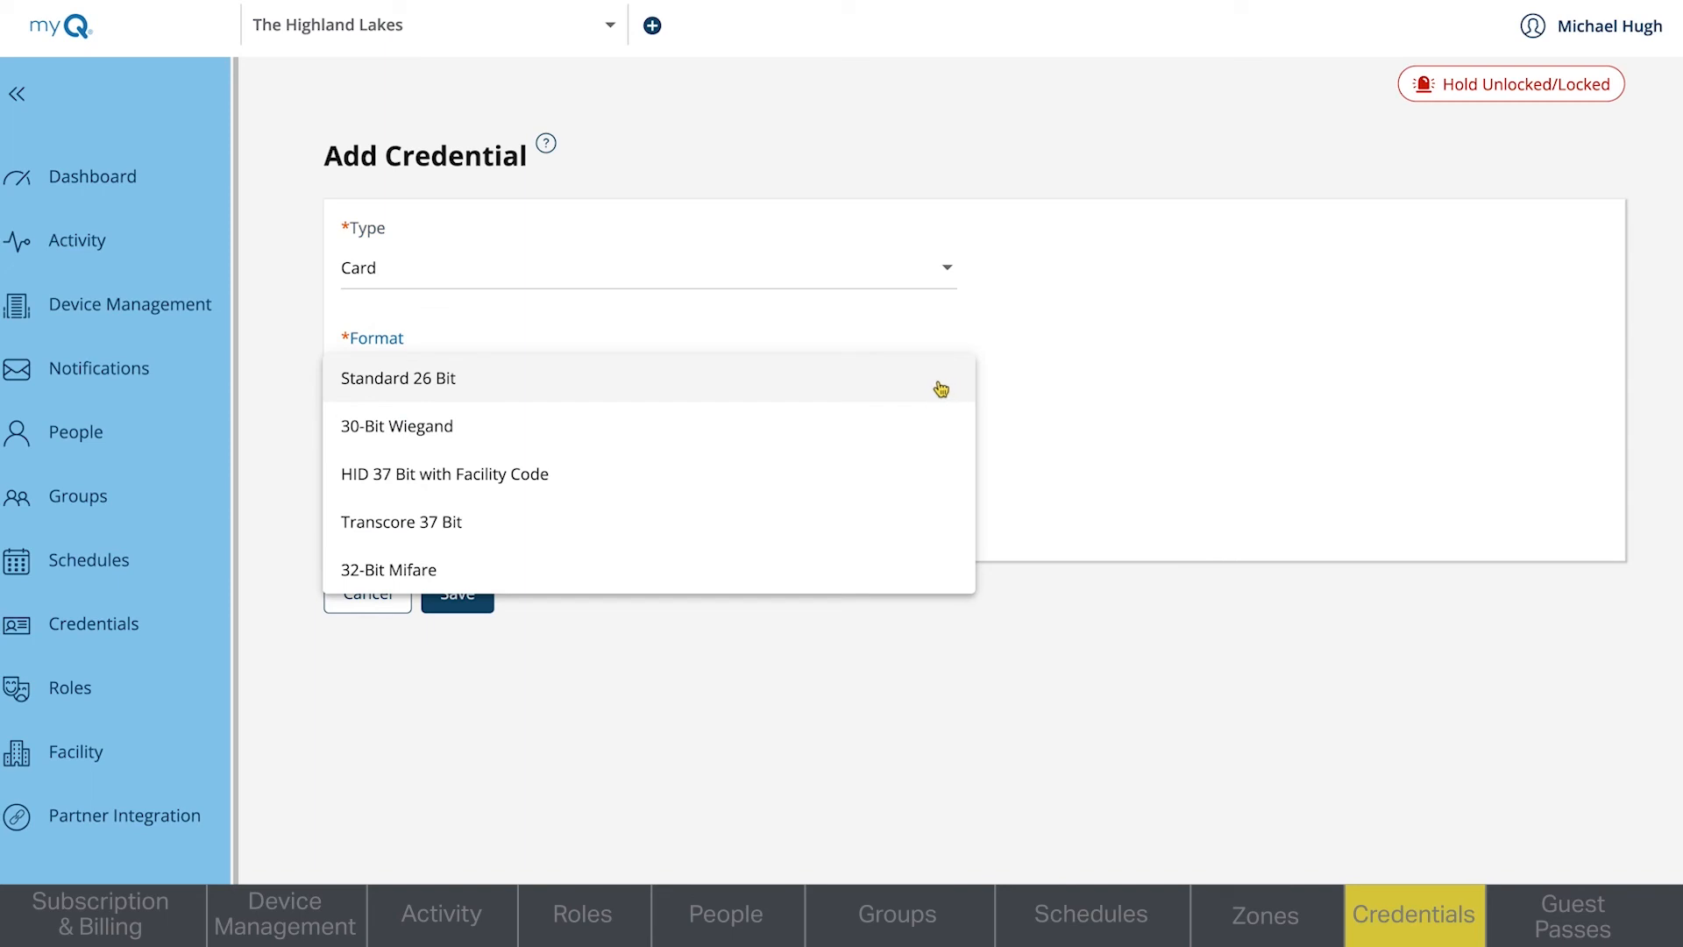
{"action": "left_click", "coordinate": [940, 384]}
- Enable Bulk Load for credential numbers 1 to 75 and set the facility code to 103
{"action": "left_click", "coordinate": [351, 449]}
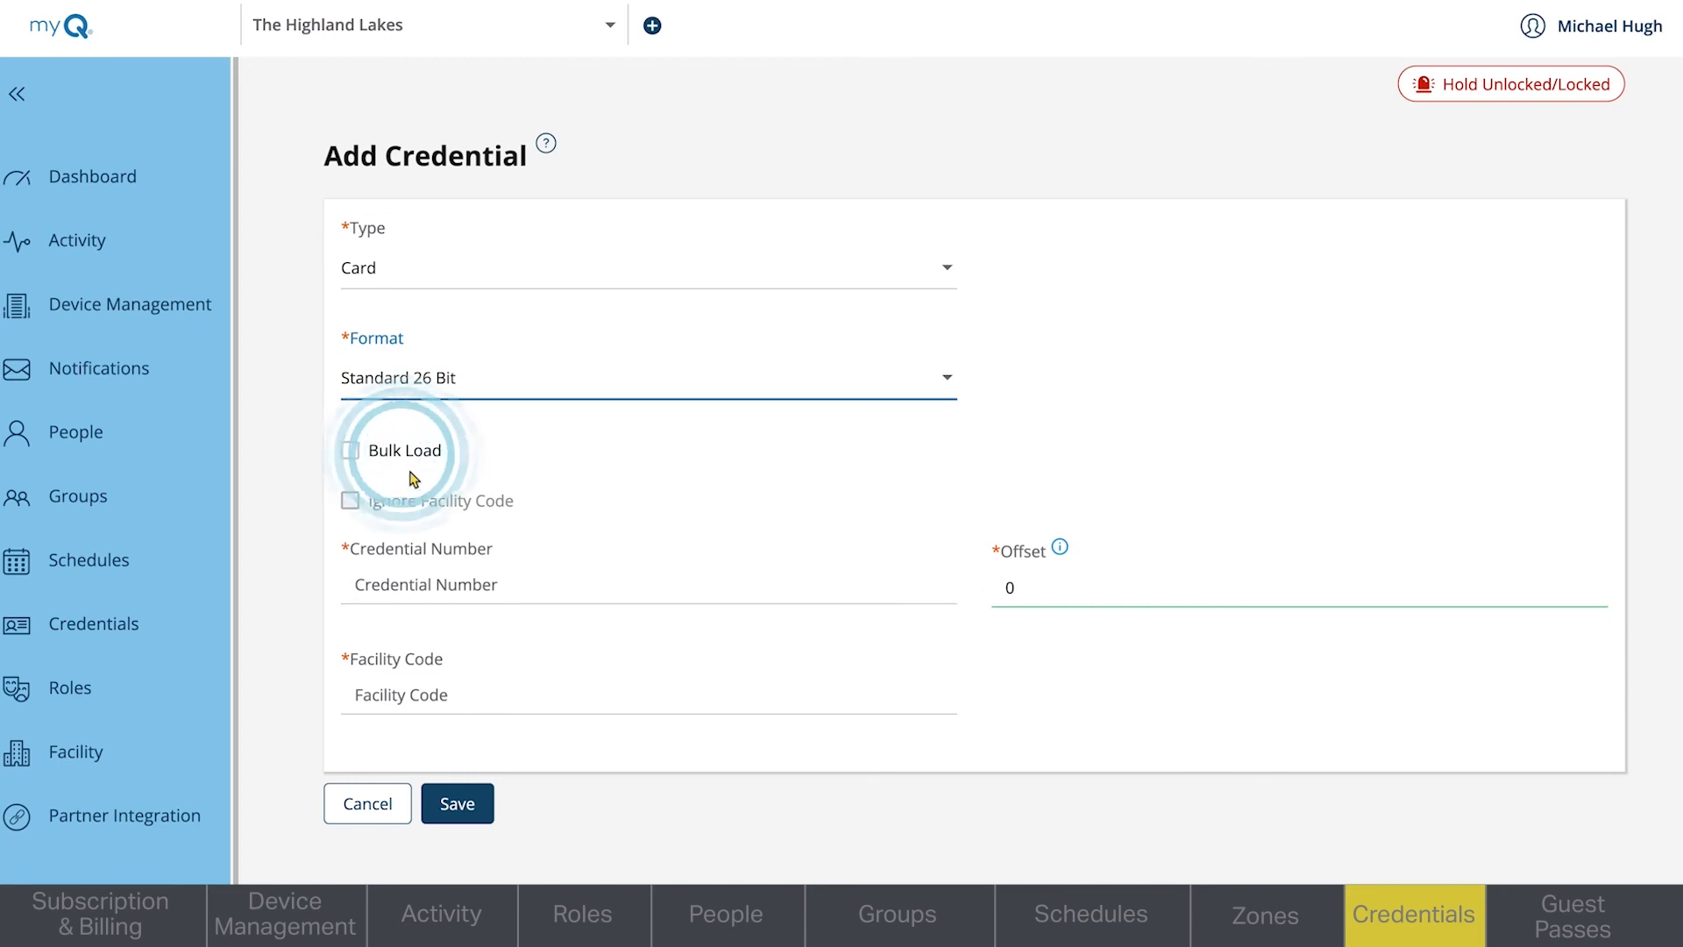
{"action": "left_click", "coordinate": [365, 589]}
{"action": "type", "text": "1"}
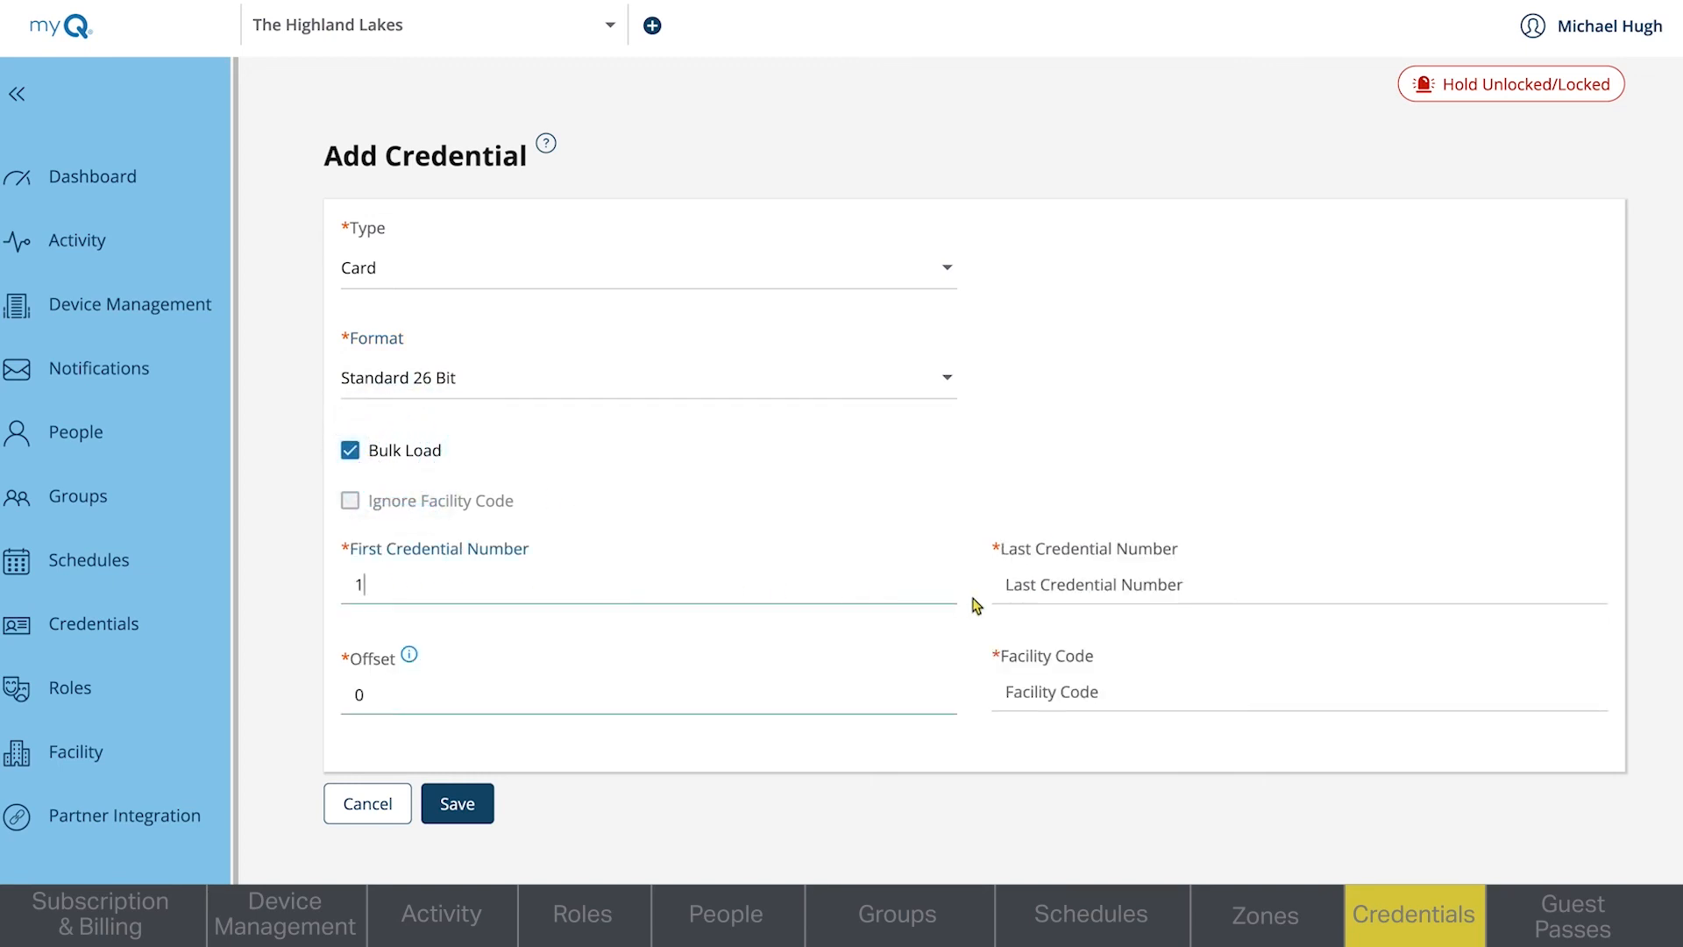
{"action": "left_click", "coordinate": [1008, 587]}
{"action": "type", "text": "75"}
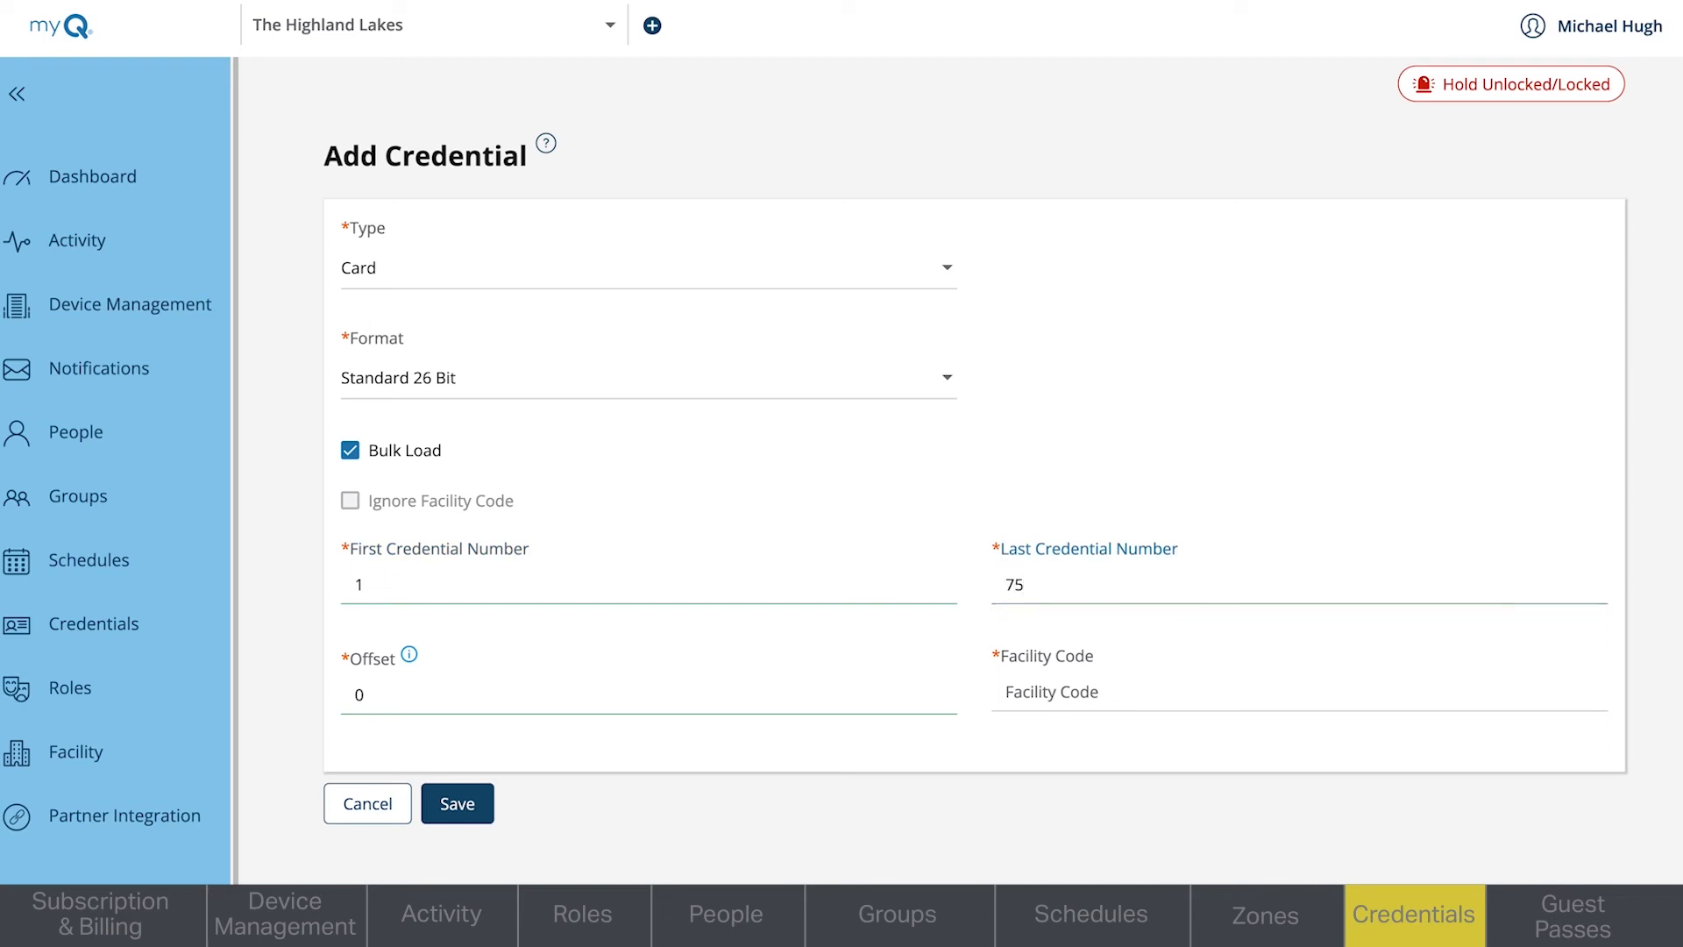
{"action": "left_click", "coordinate": [1068, 701]}
{"action": "type", "text": "103"}
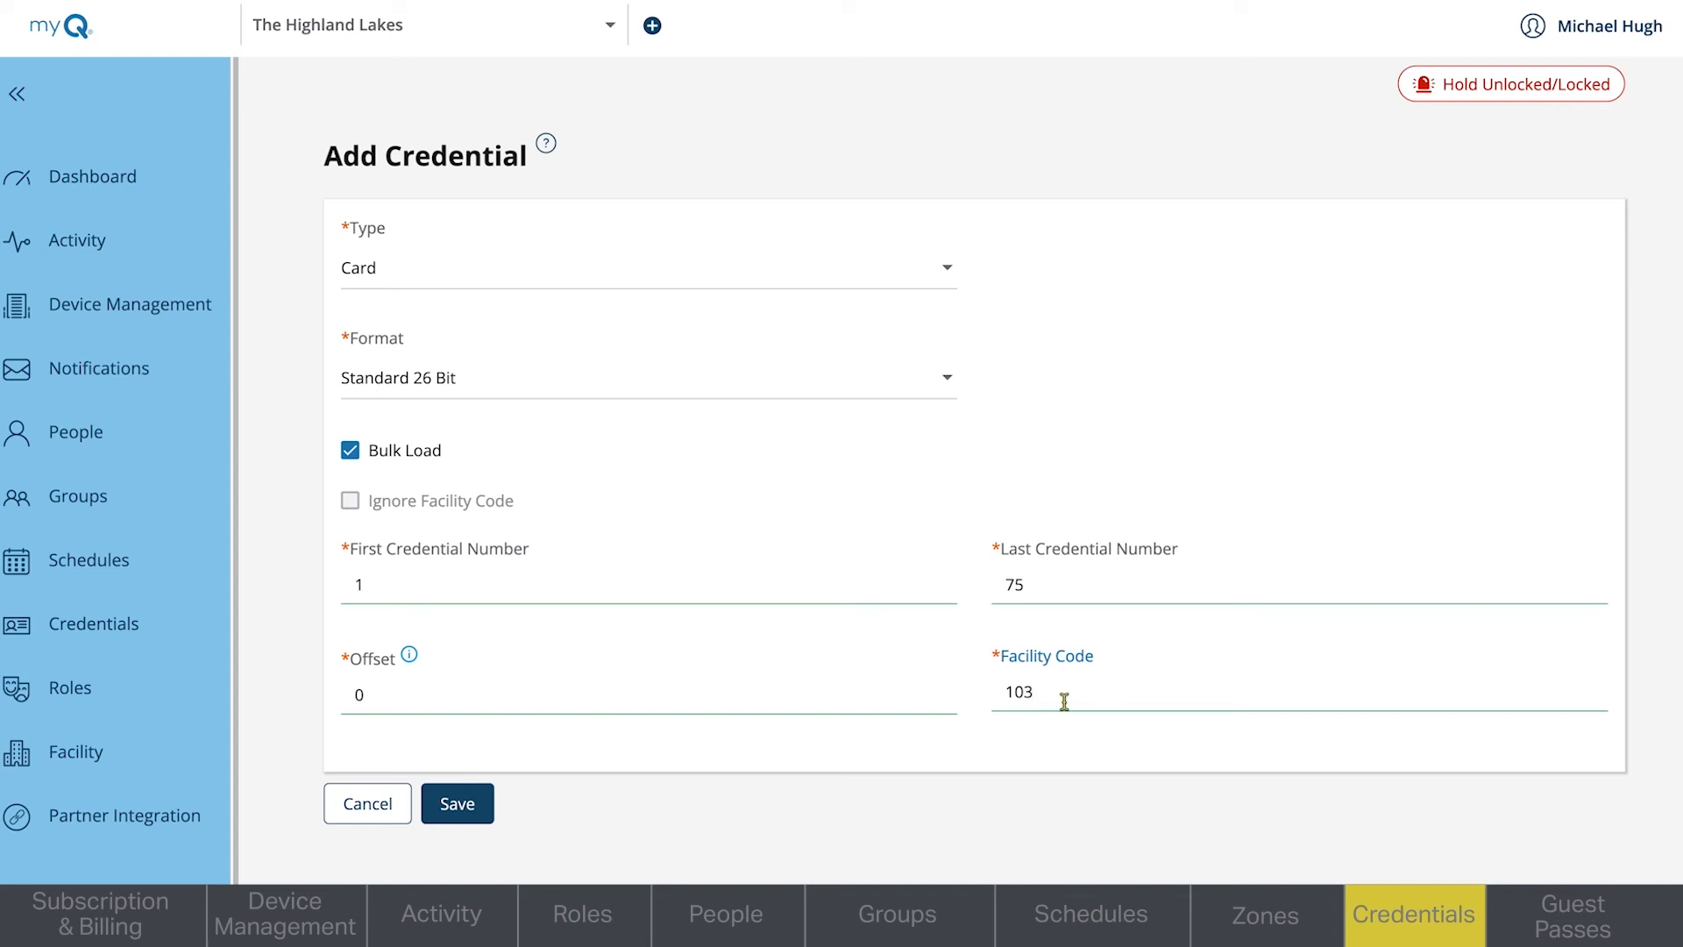
- Turn off Bulk Load, set the single credential number to 1, and save the credential
{"action": "left_click", "coordinate": [351, 452]}
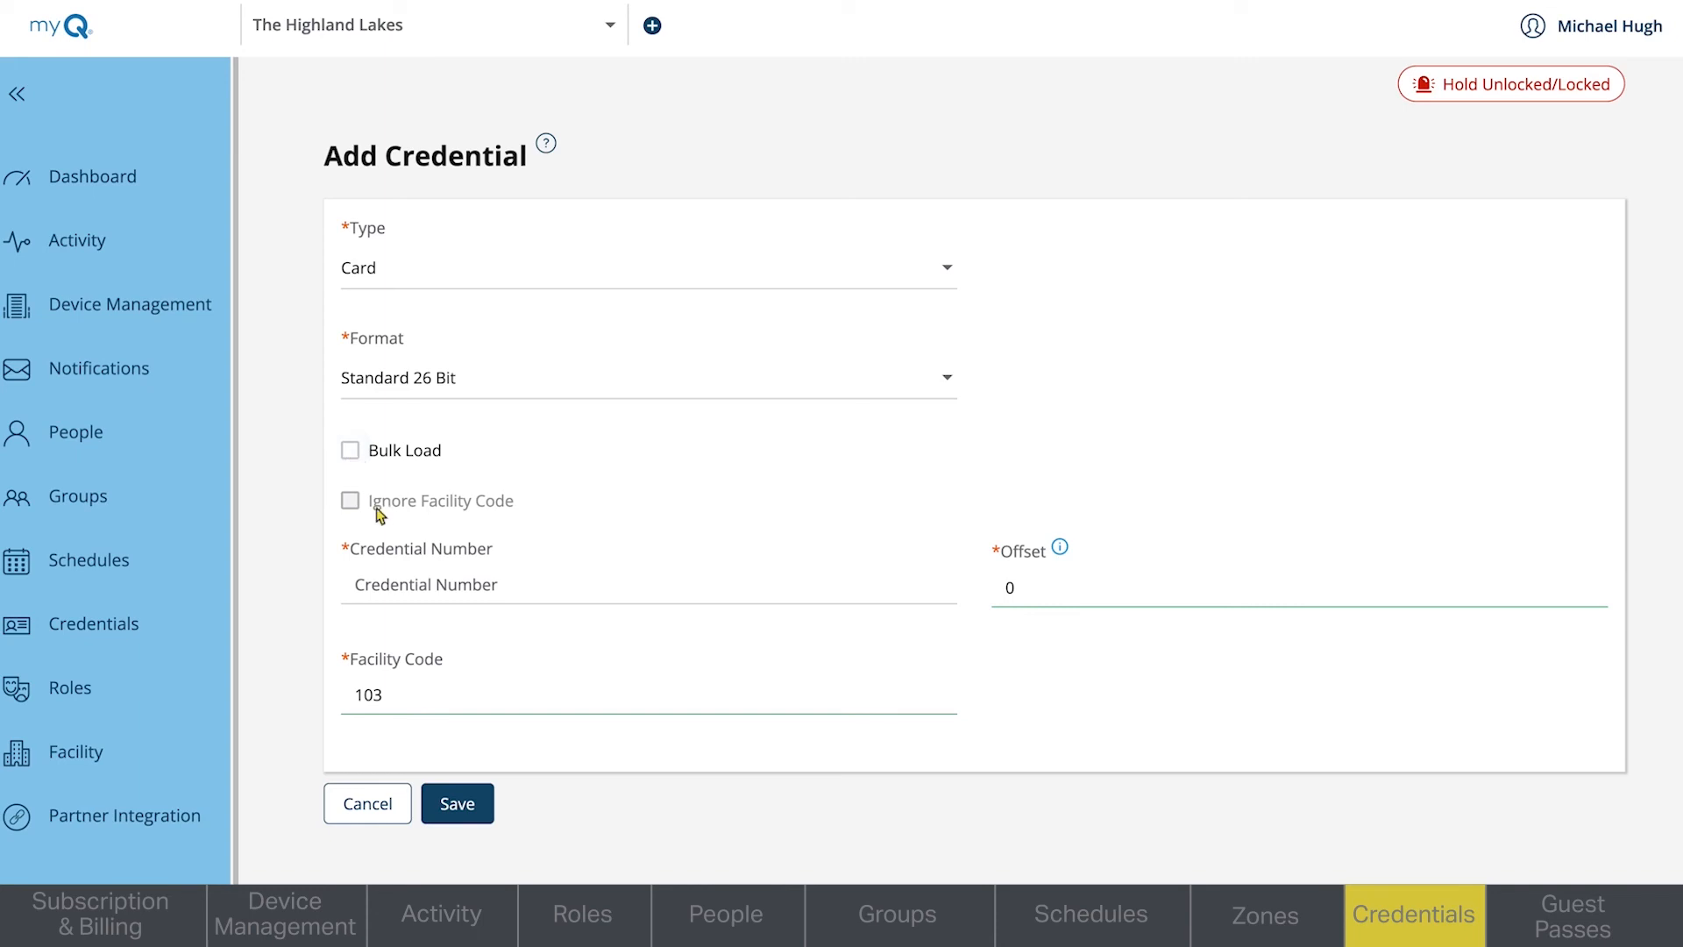
{"action": "left_click", "coordinate": [401, 589]}
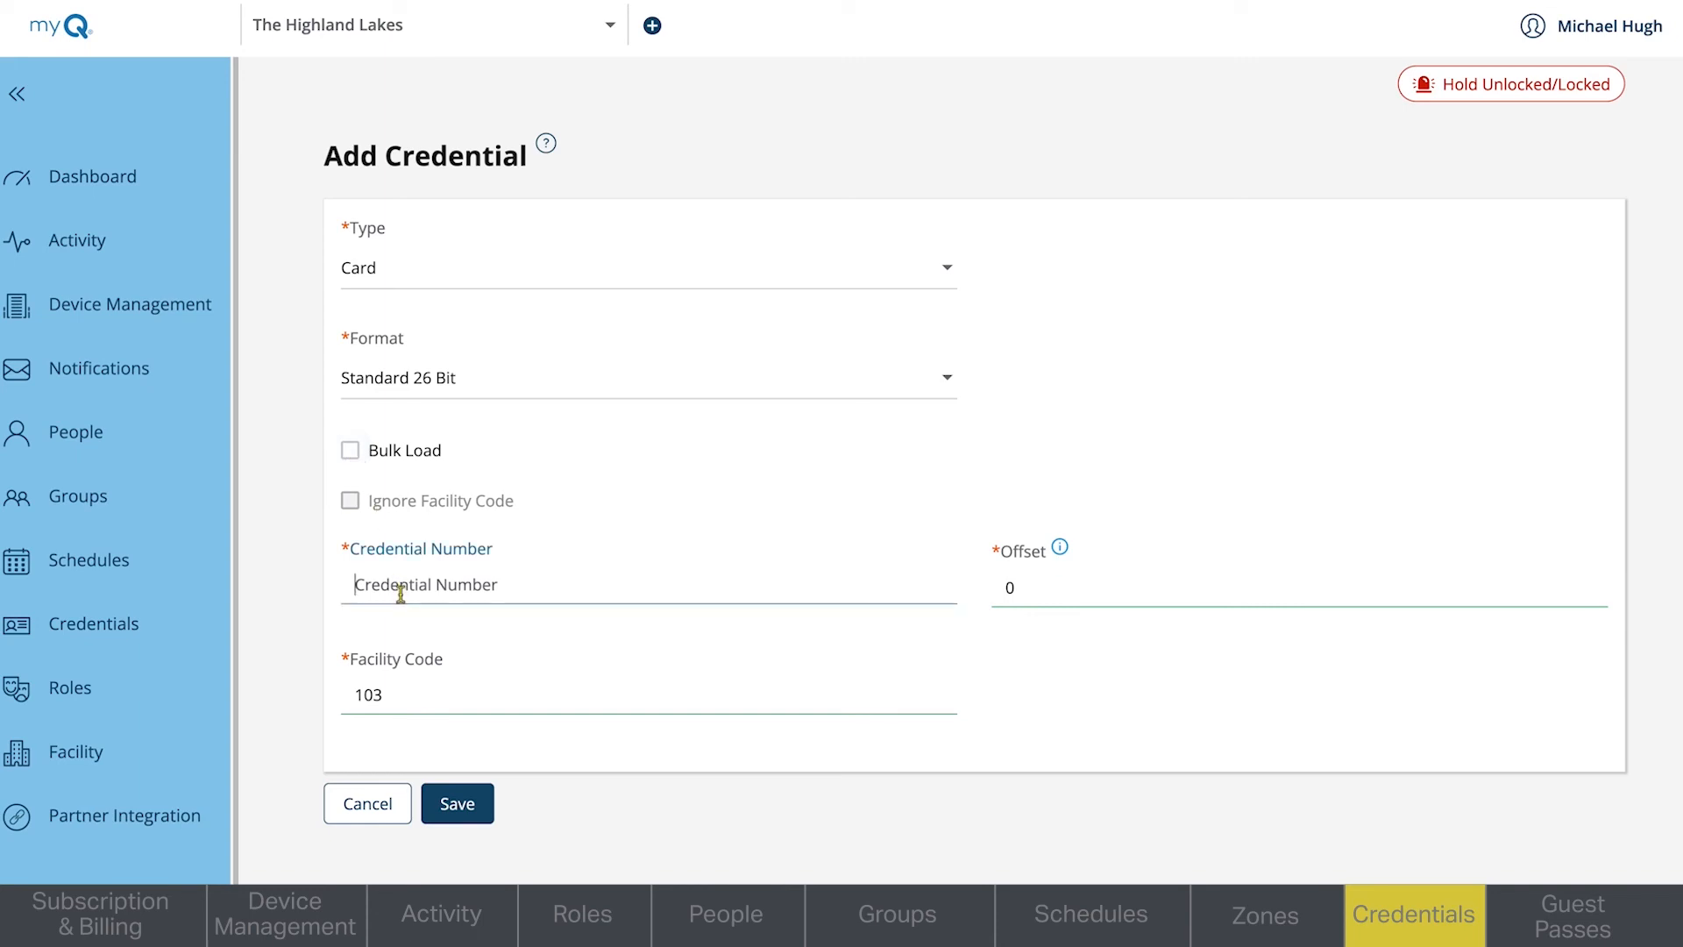
{"action": "type", "text": "1"}
{"action": "left_click", "coordinate": [456, 807]}
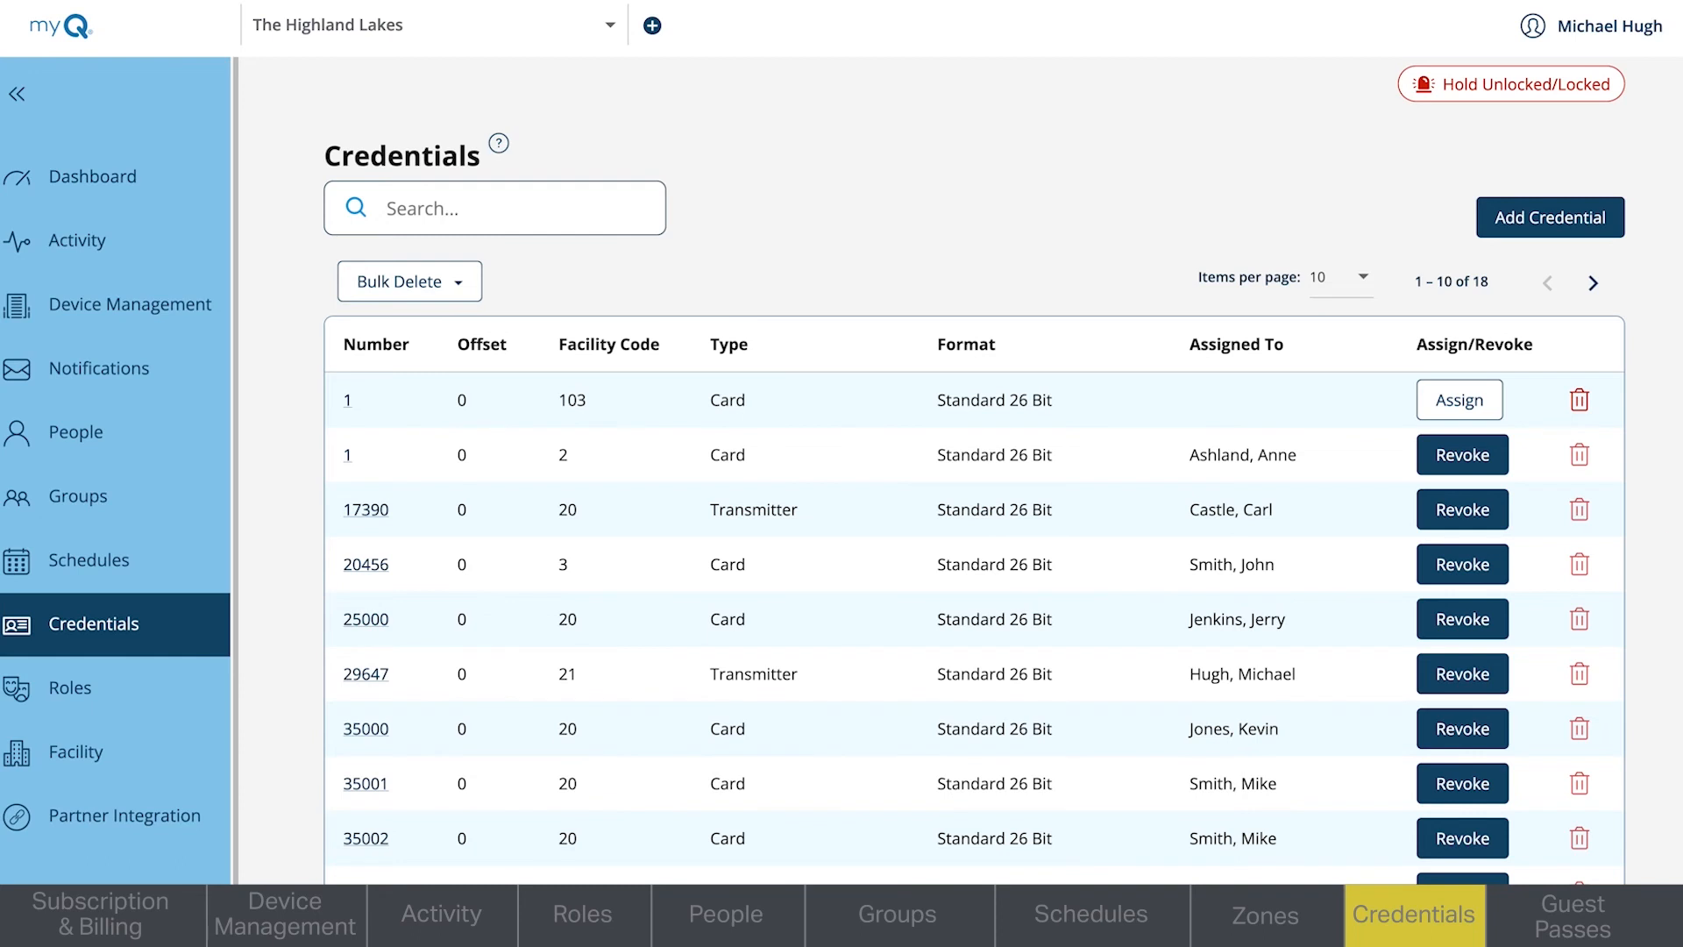
{"action": "scroll", "coordinate": [974, 471], "scroll_direction": "down", "scroll_amount": 1}
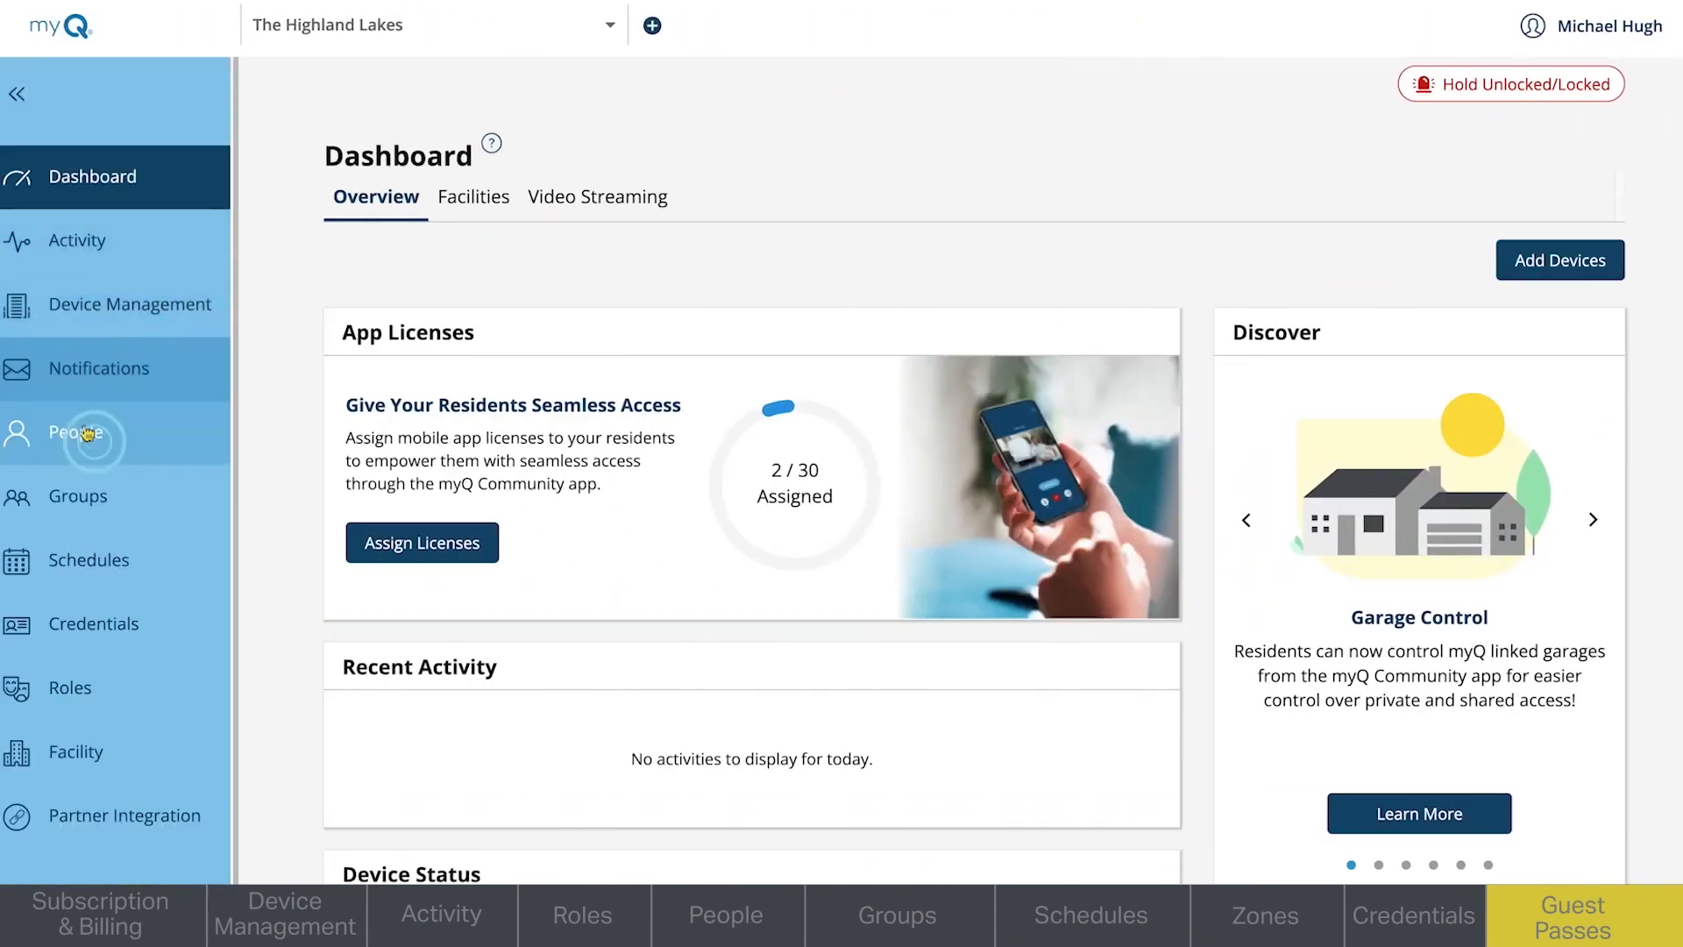
- Examine the guest management settings for people, including shareable entrances, active pass limit, and maximum pass durations
{"action": "left_click", "coordinate": [85, 435]}
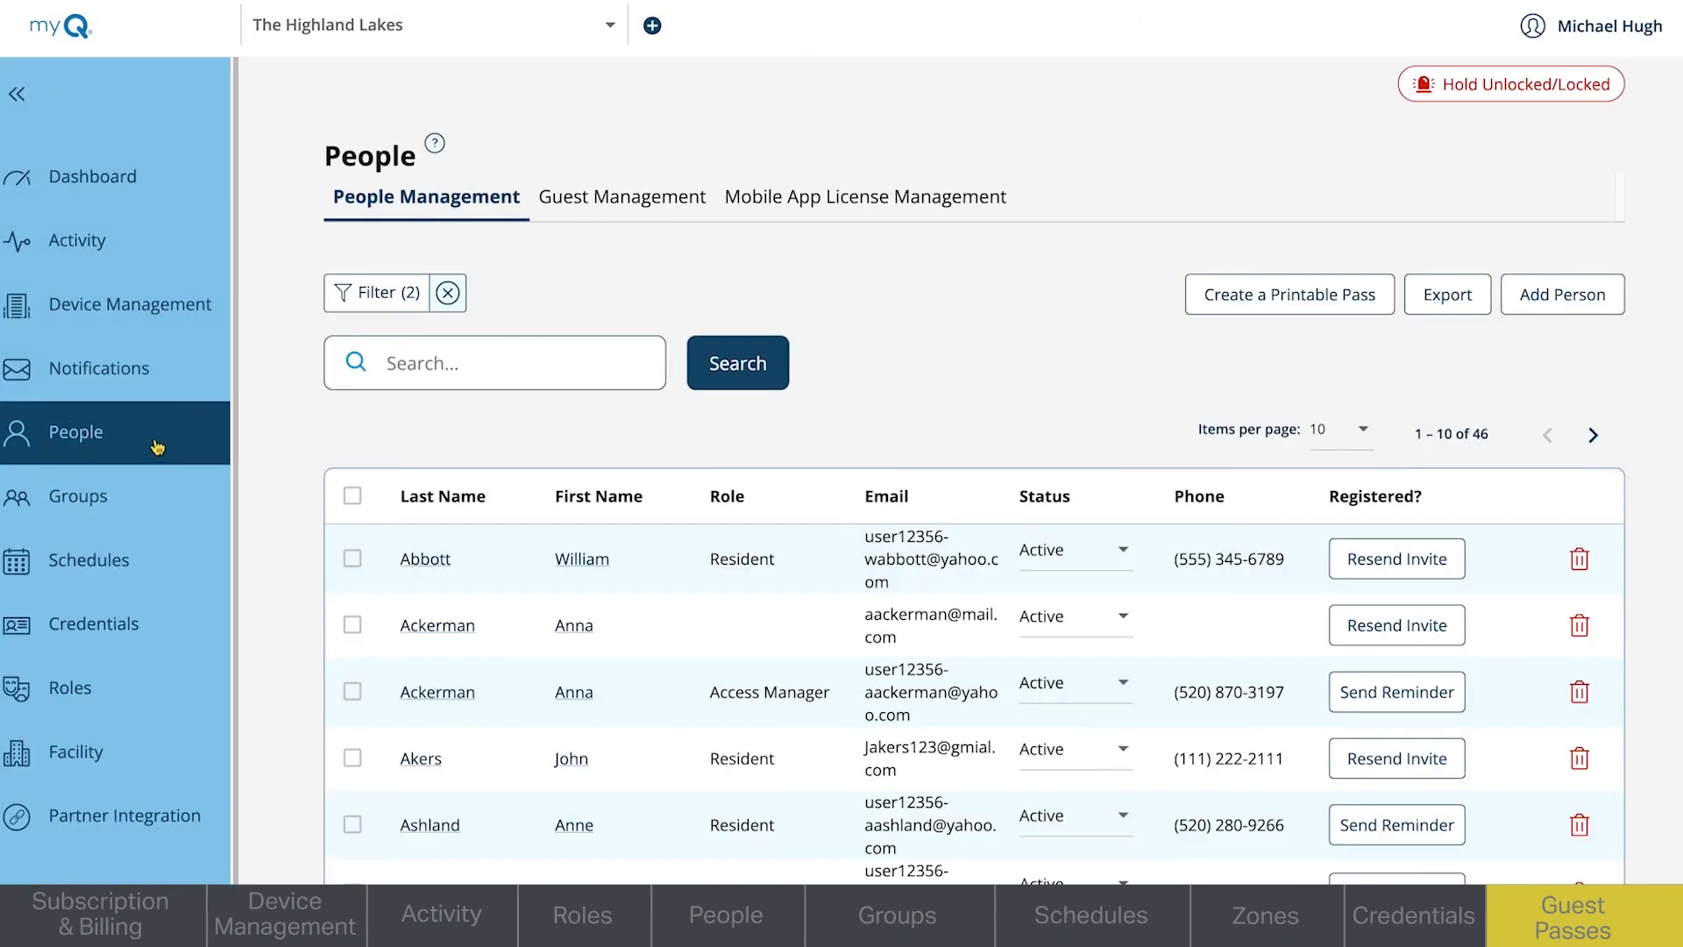
{"action": "left_click", "coordinate": [619, 207]}
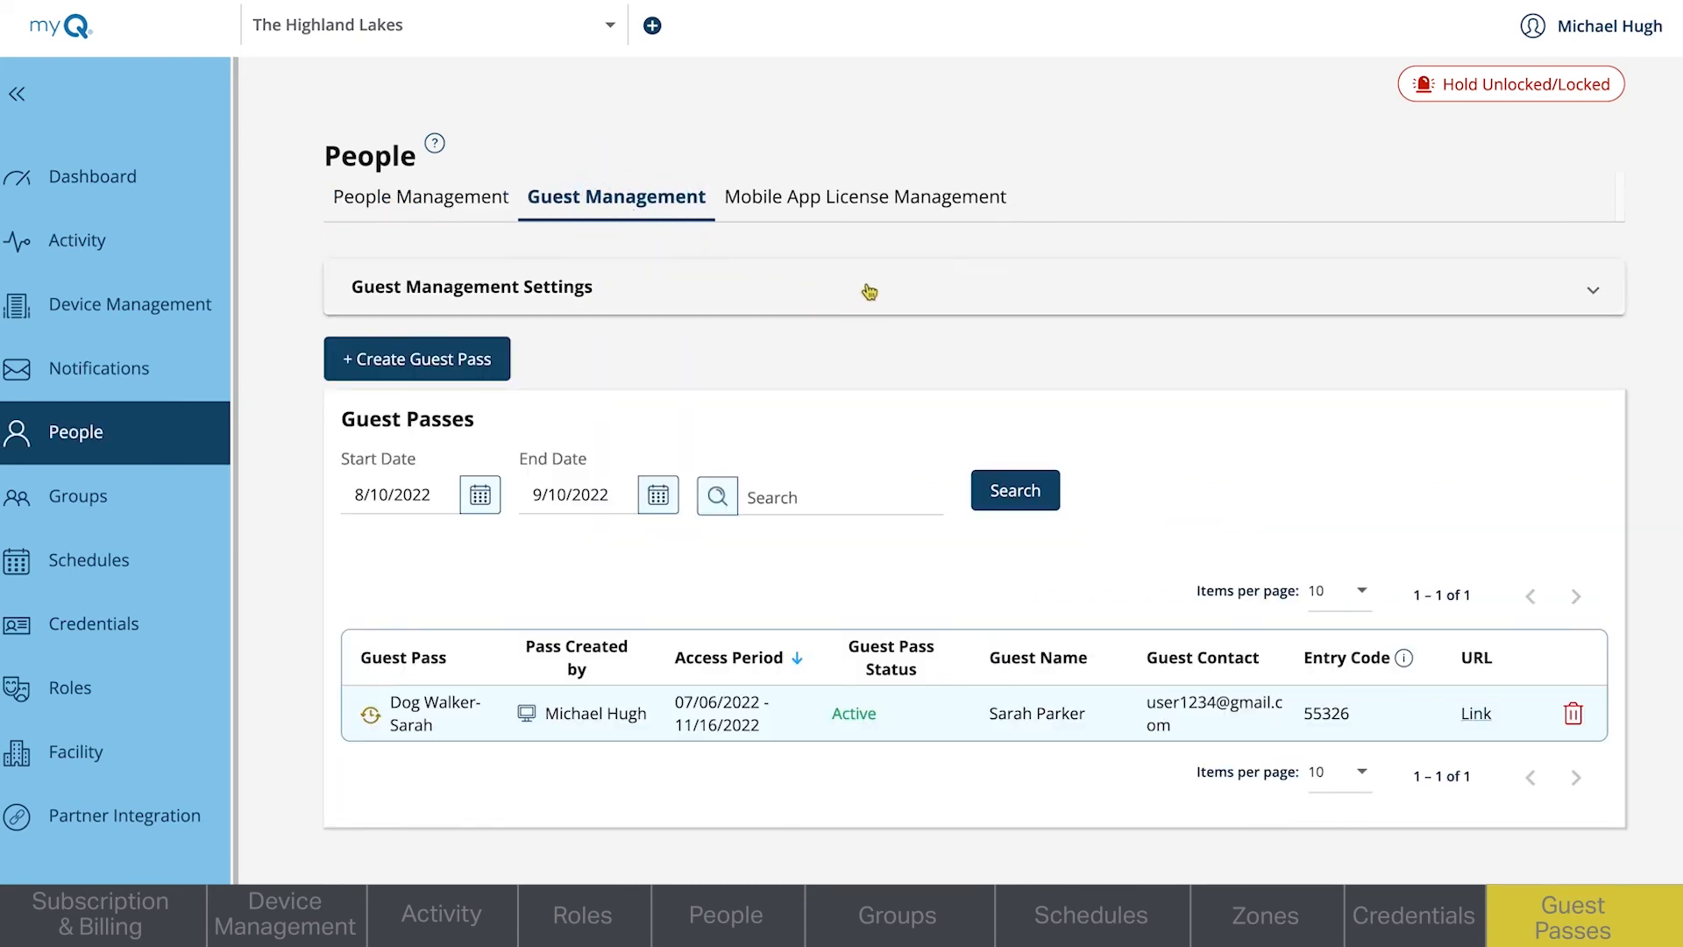
{"action": "left_click", "coordinate": [1339, 316]}
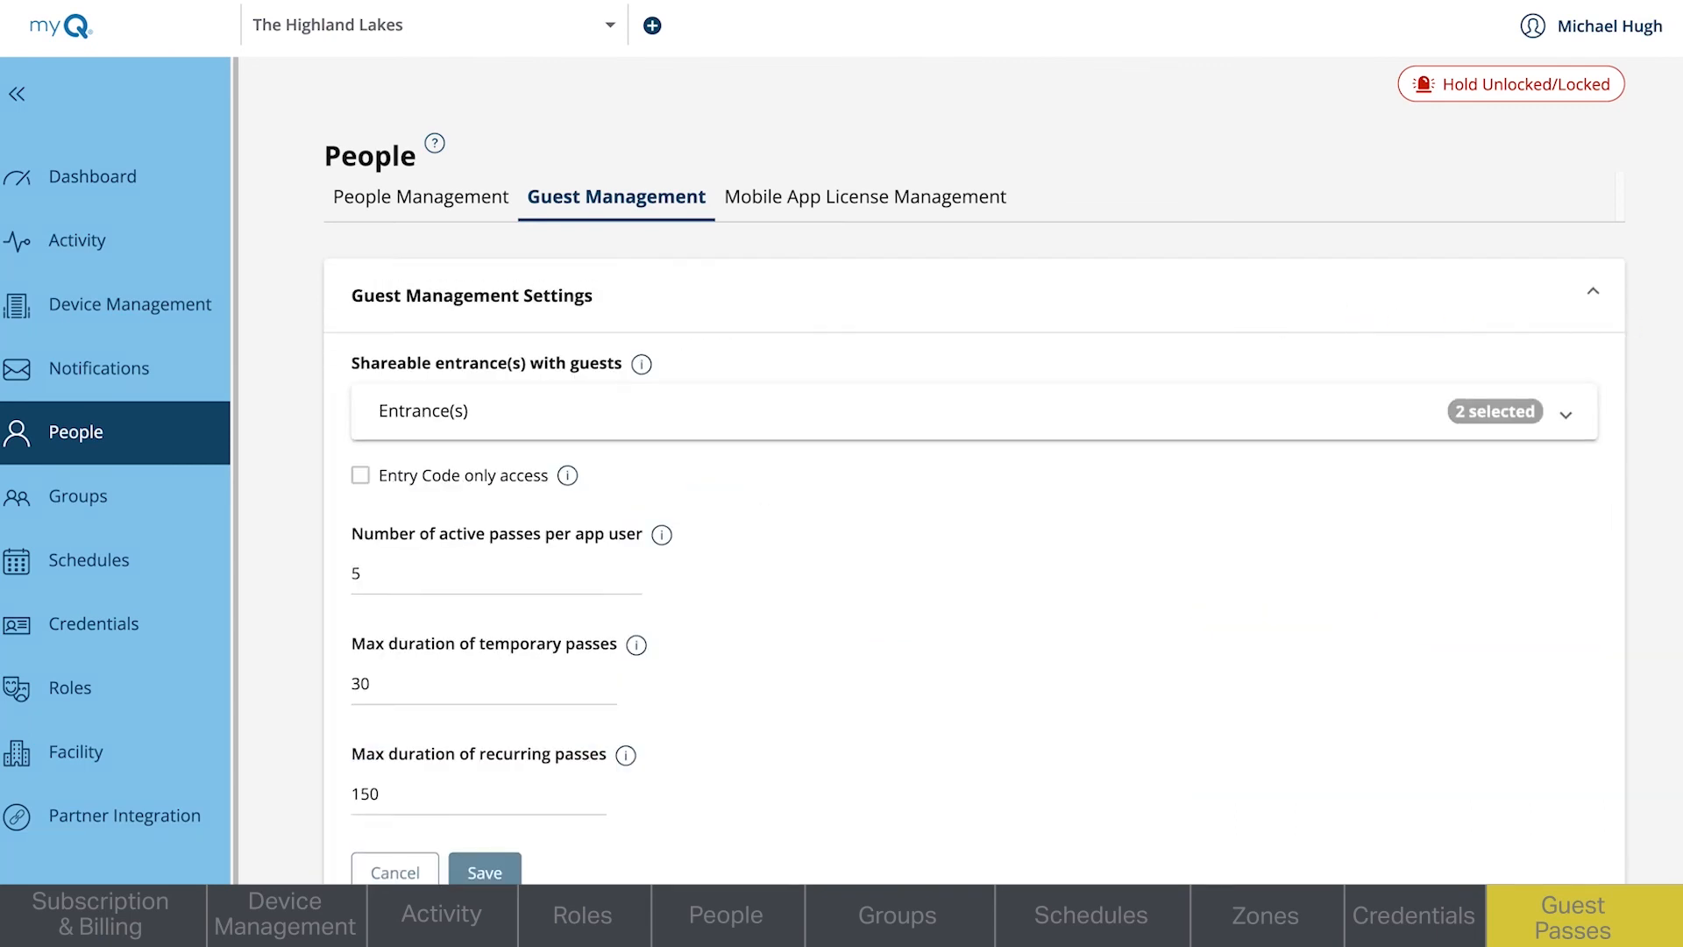
{"action": "scroll", "coordinate": [976, 470], "scroll_direction": "down", "scroll_amount": 2}
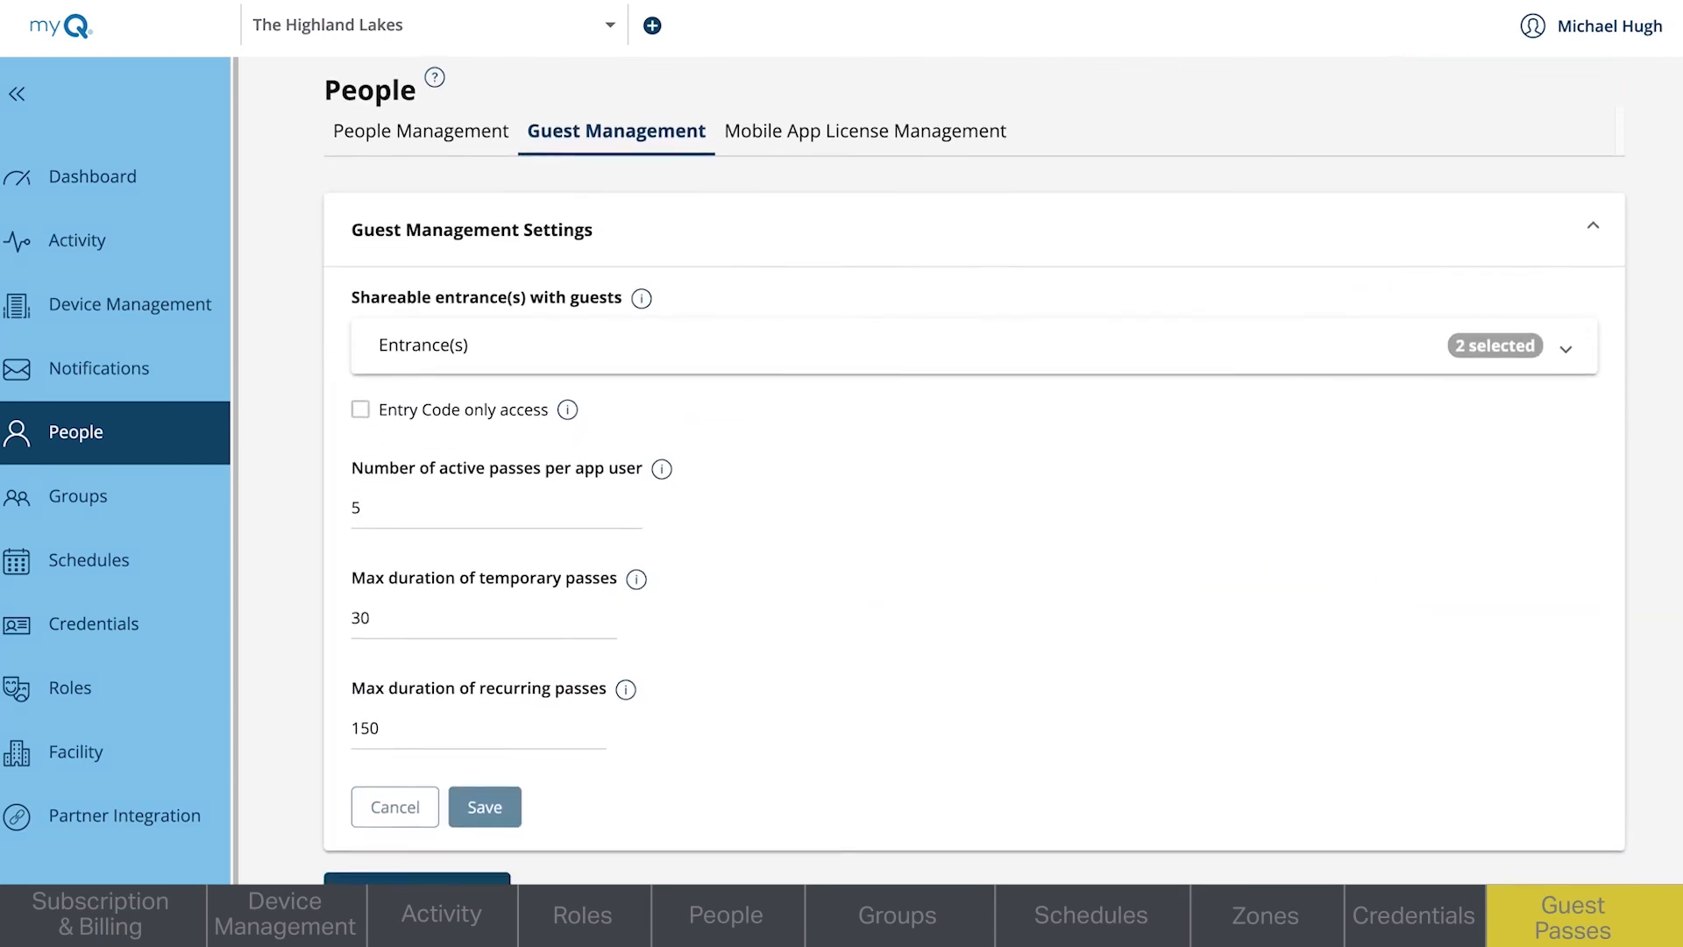
{"action": "scroll", "coordinate": [976, 470], "scroll_direction": "down", "scroll_amount": 2}
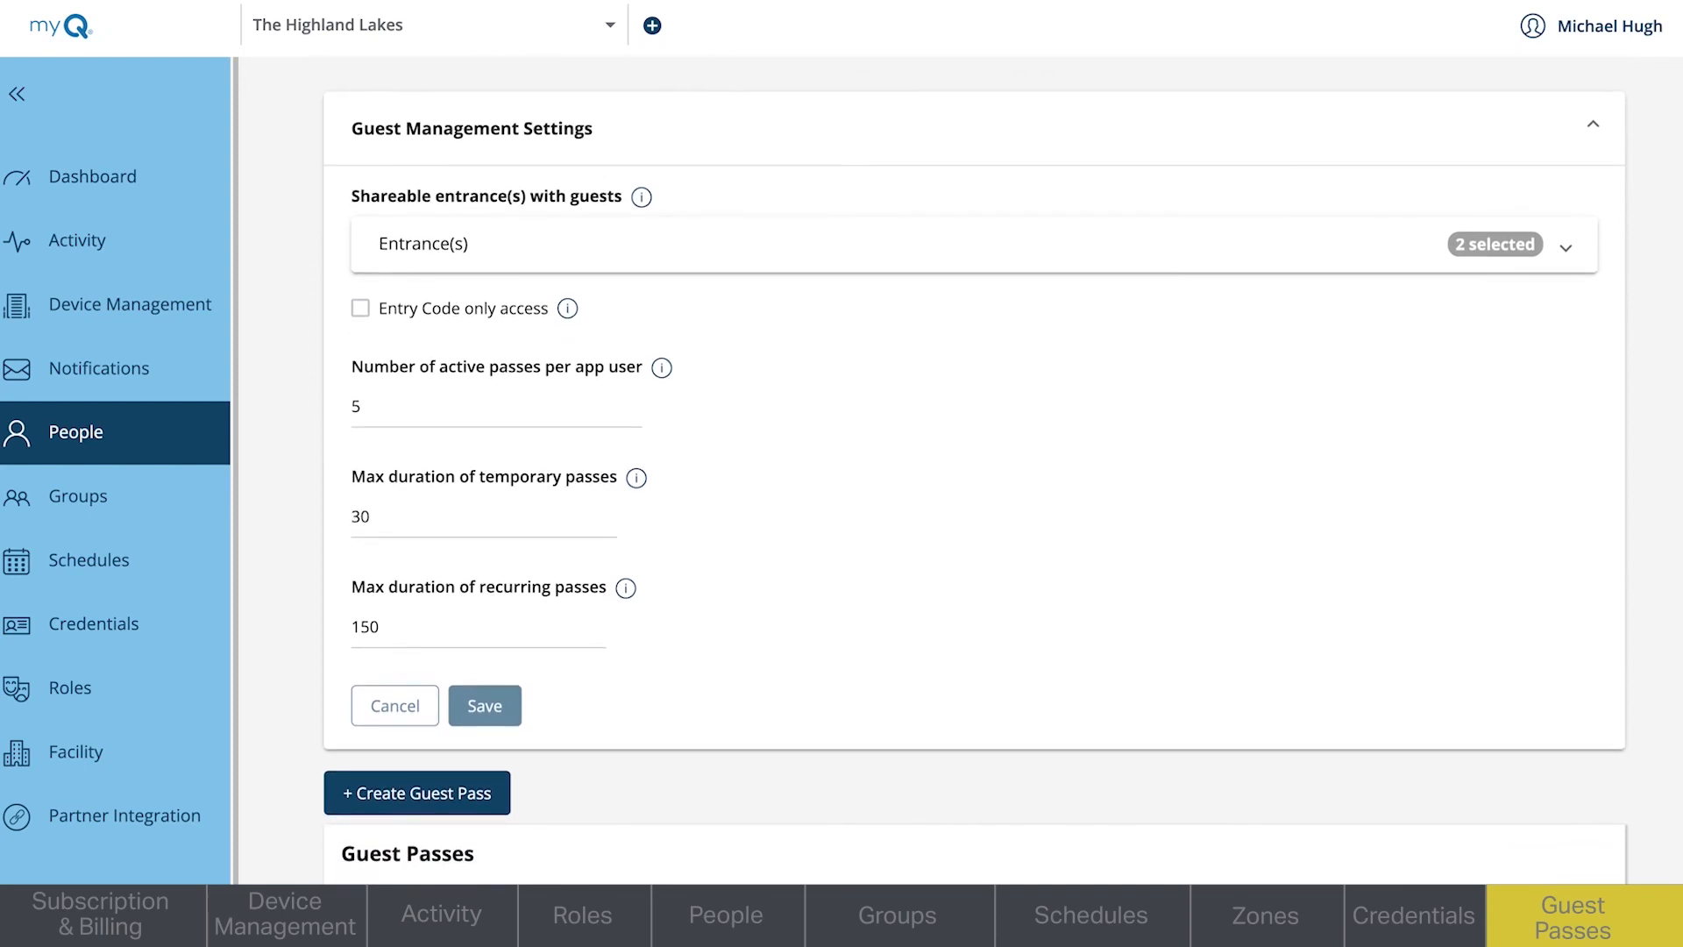
{"action": "scroll", "coordinate": [976, 478], "scroll_direction": "down", "scroll_amount": 6}
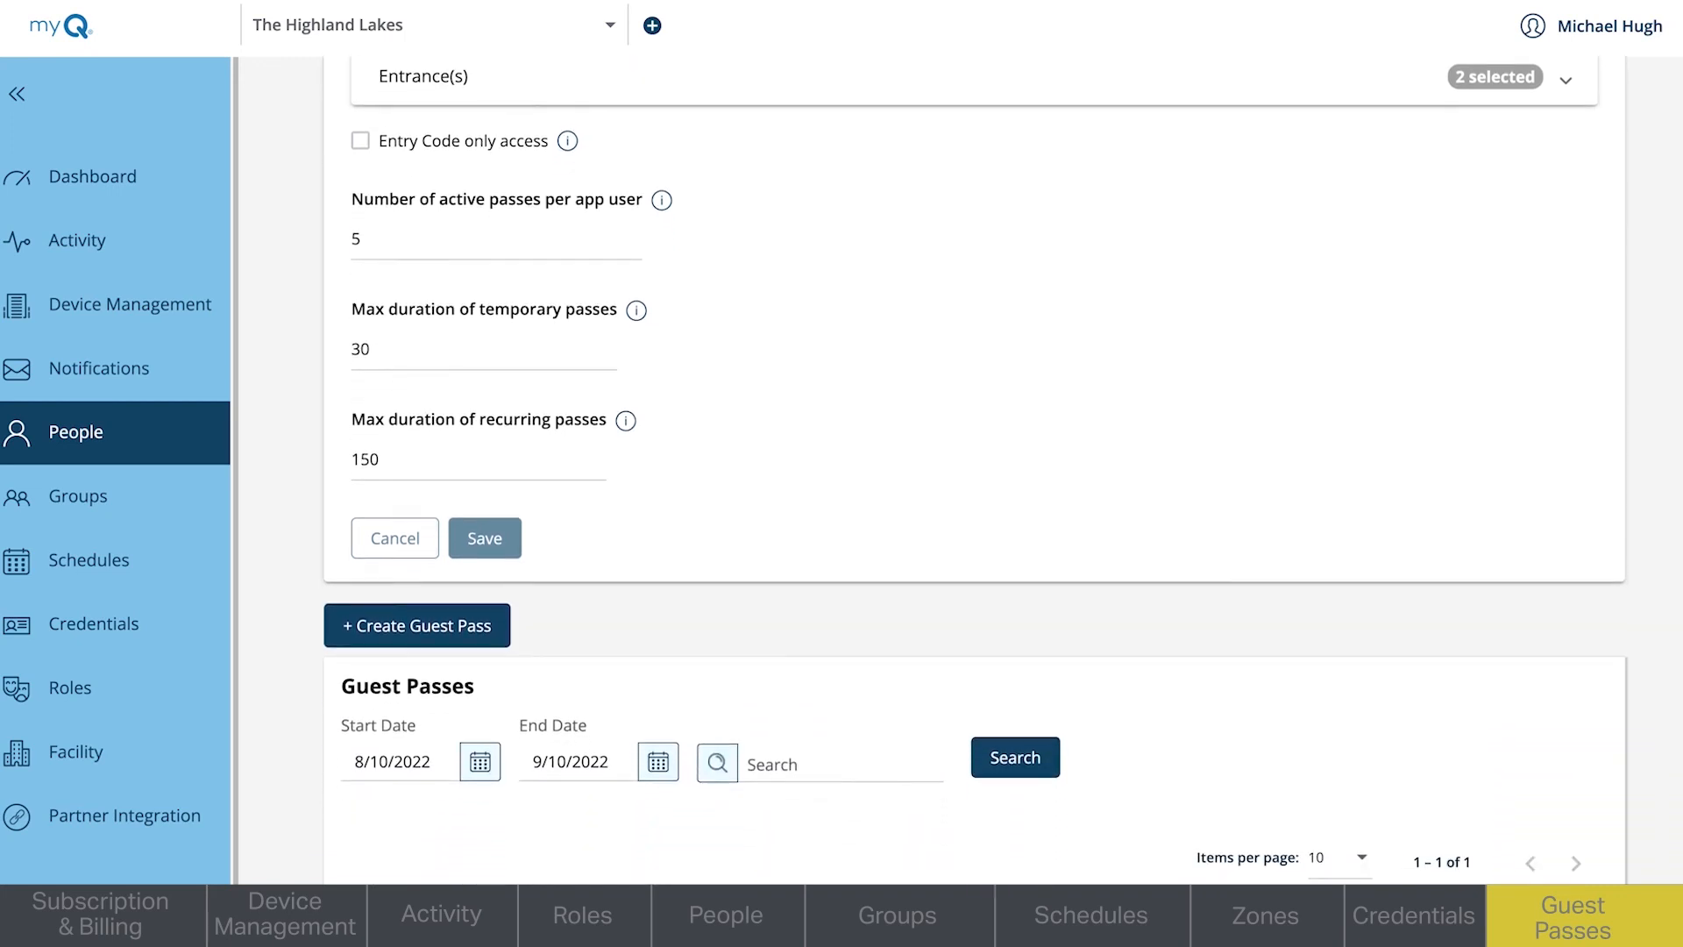
{"action": "scroll", "coordinate": [974, 477], "scroll_direction": "down", "scroll_amount": 1}
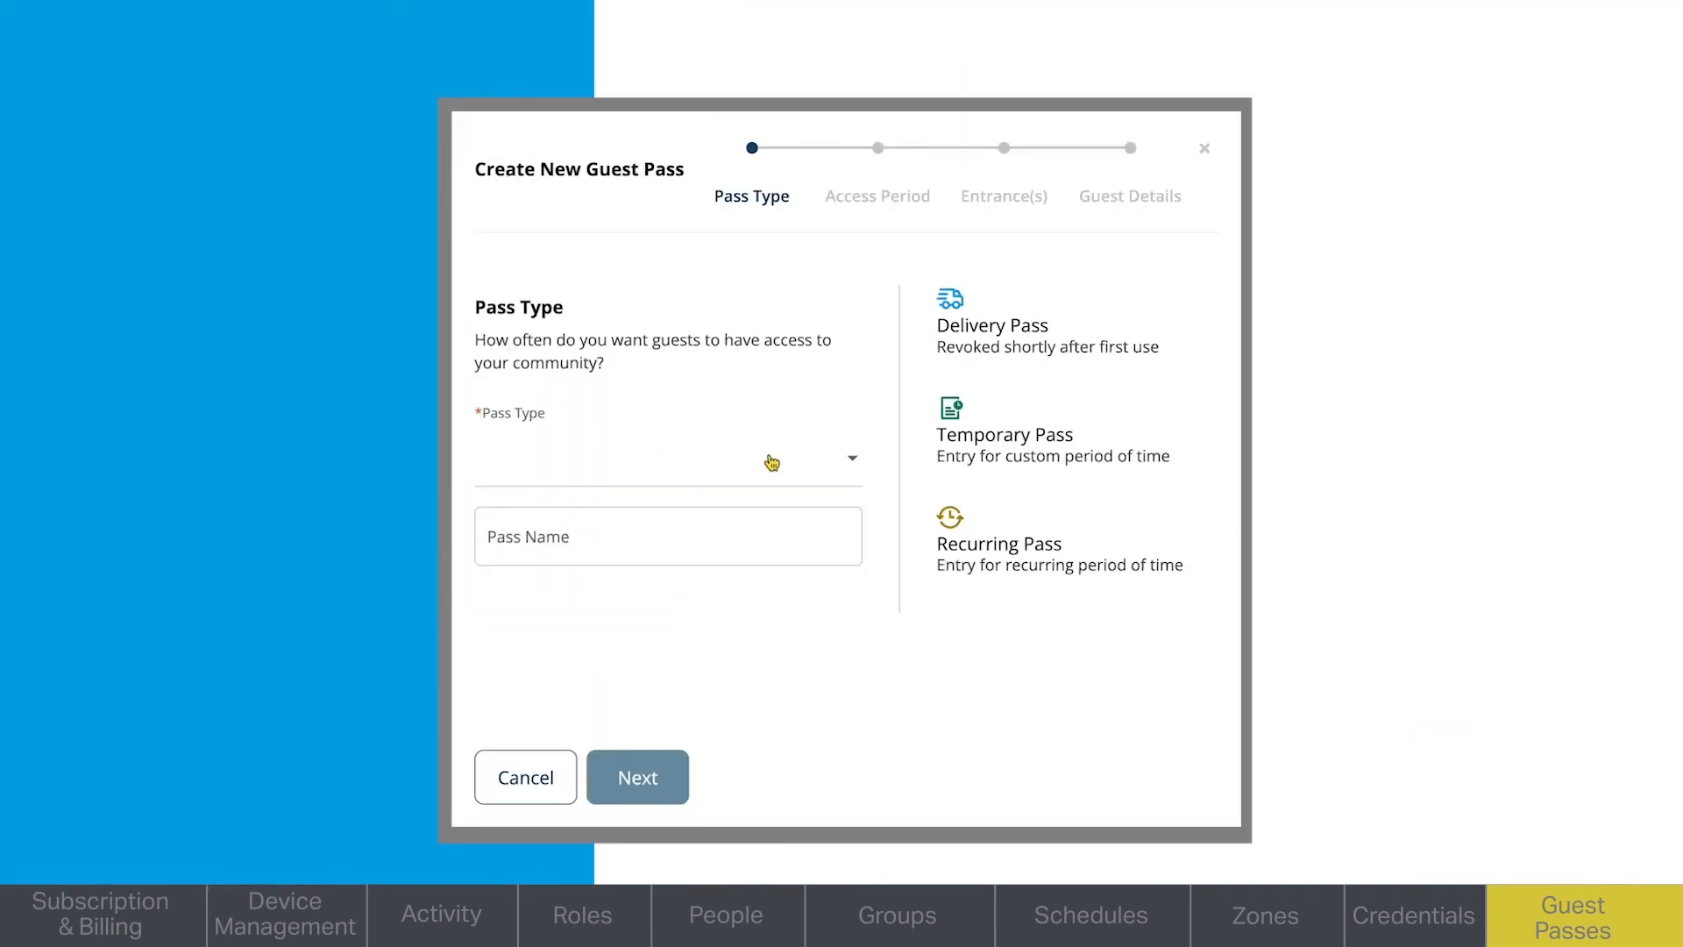
- Create a Recurring guest pass named Community Landscapers and continue to its access period
{"action": "left_click", "coordinate": [854, 466]}
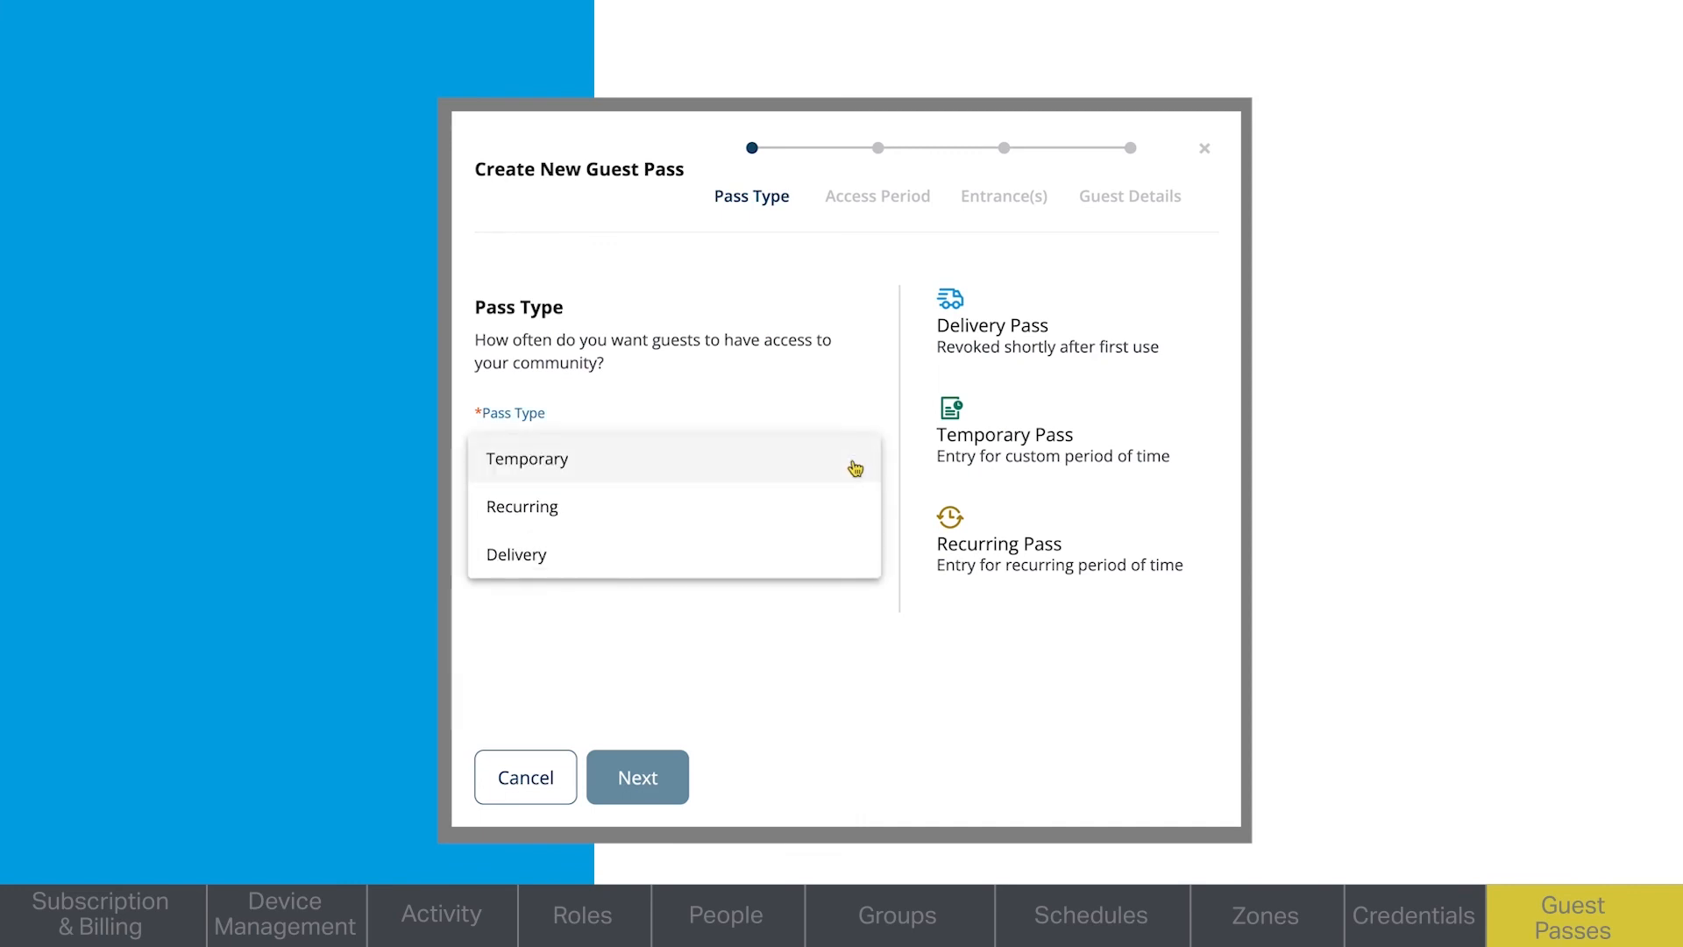
{"action": "left_click", "coordinate": [768, 512]}
{"action": "left_click", "coordinate": [732, 534]}
{"action": "type", "text": "Co"}
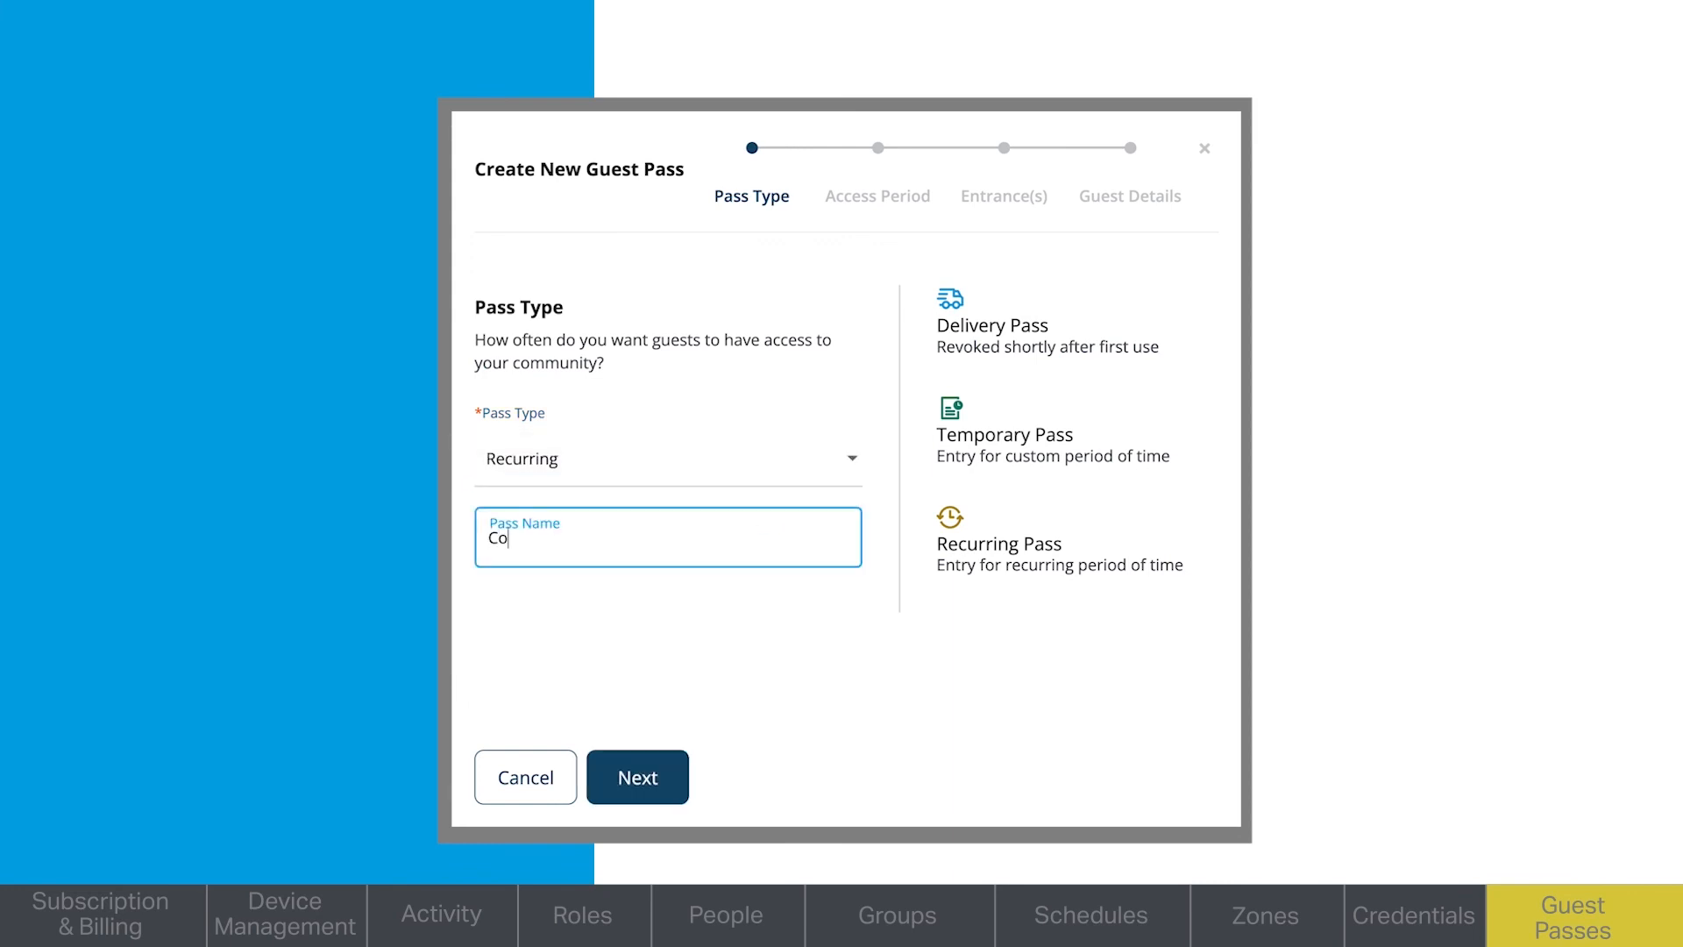
{"action": "type", "text": "mmunity Landscapers"}
{"action": "left_click", "coordinate": [649, 783]}
- Set the guest pass to start on 8/17/2022 at 08:00 AM
{"action": "left_click", "coordinate": [615, 544]}
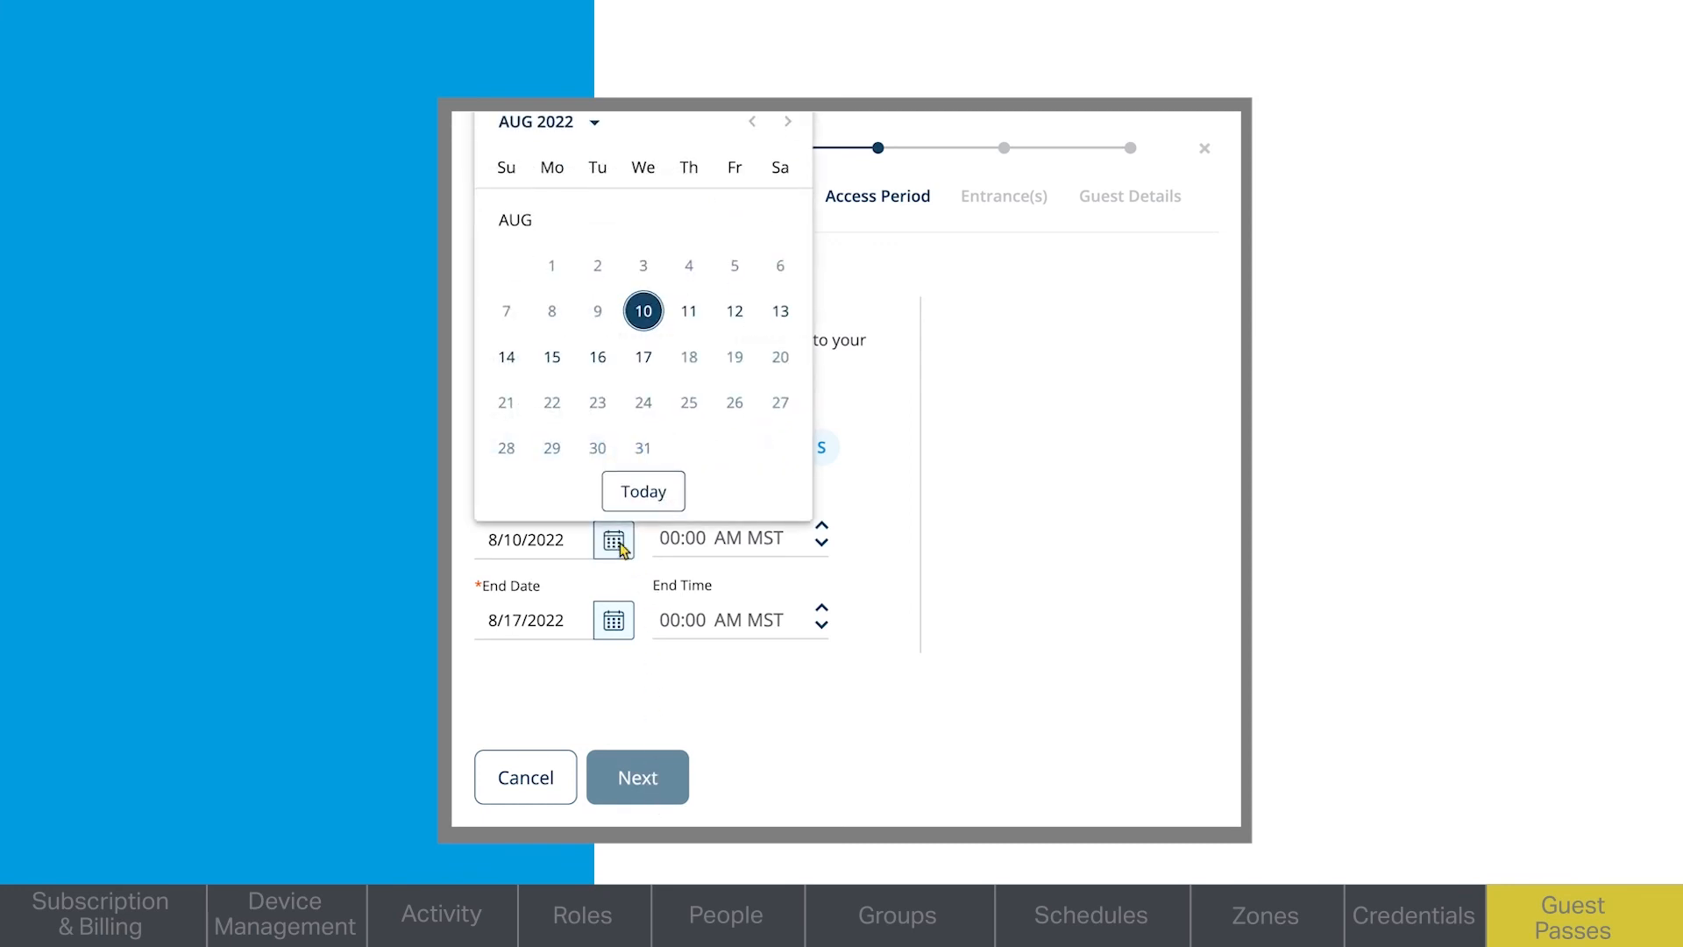
{"action": "left_click", "coordinate": [645, 361]}
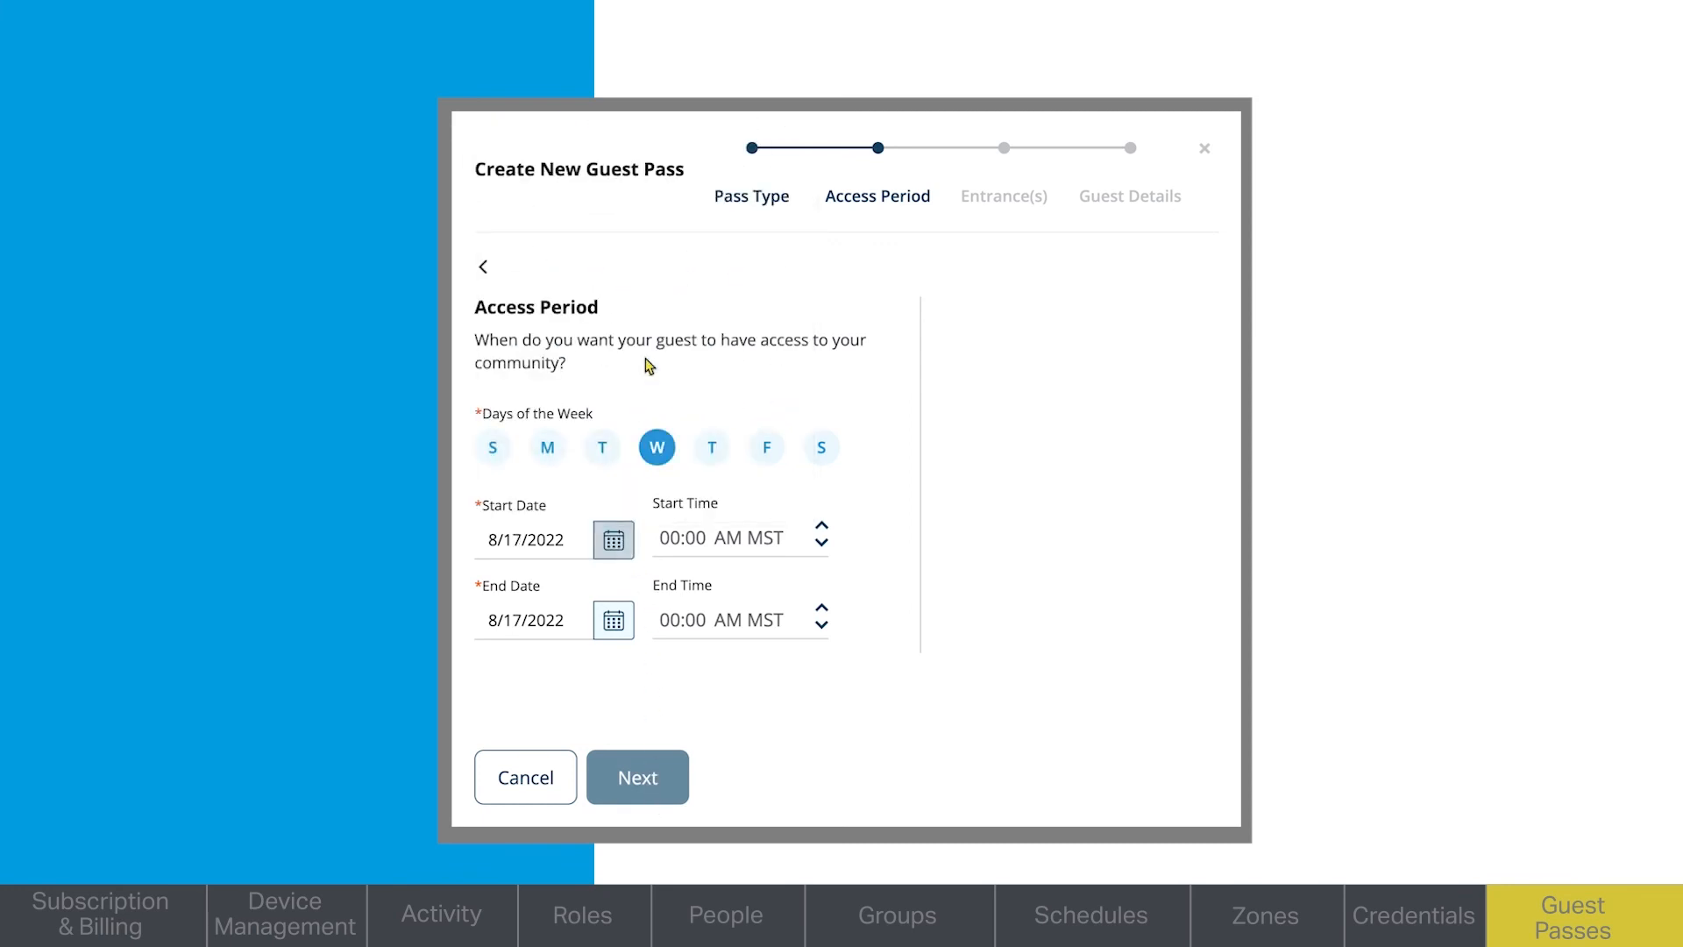
{"action": "left_click", "coordinate": [683, 541]}
{"action": "type", "text": "8"}
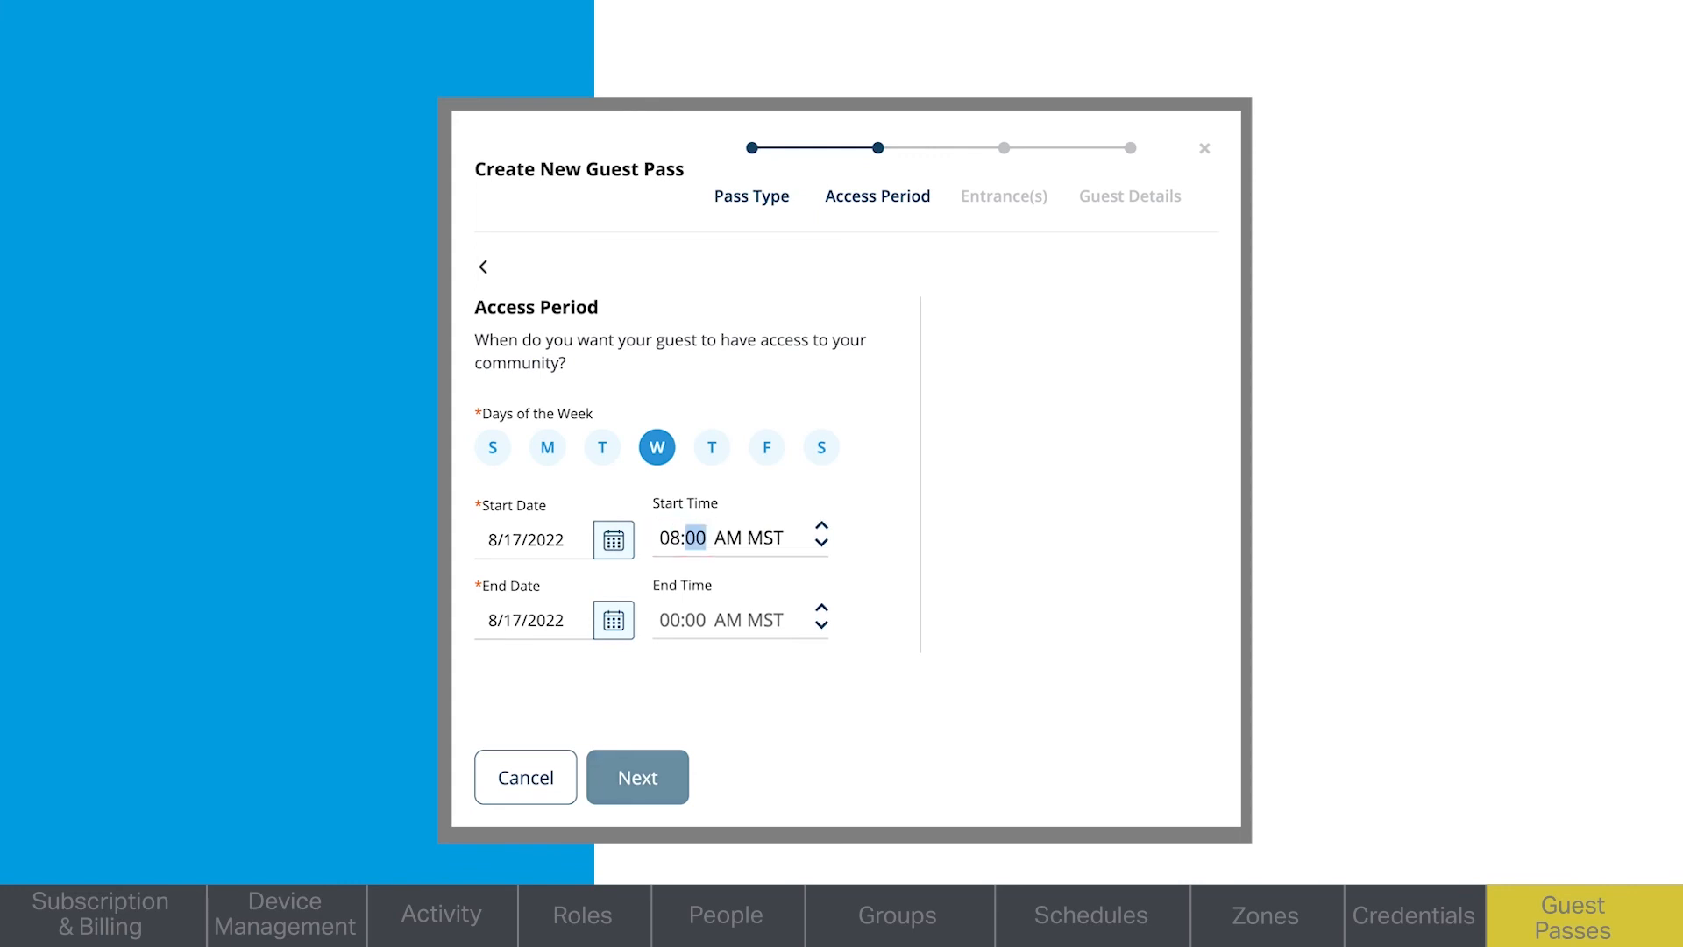
- Set the guest pass end date to 11/23/2022 and continue to the entrance selection
{"action": "left_click", "coordinate": [614, 621]}
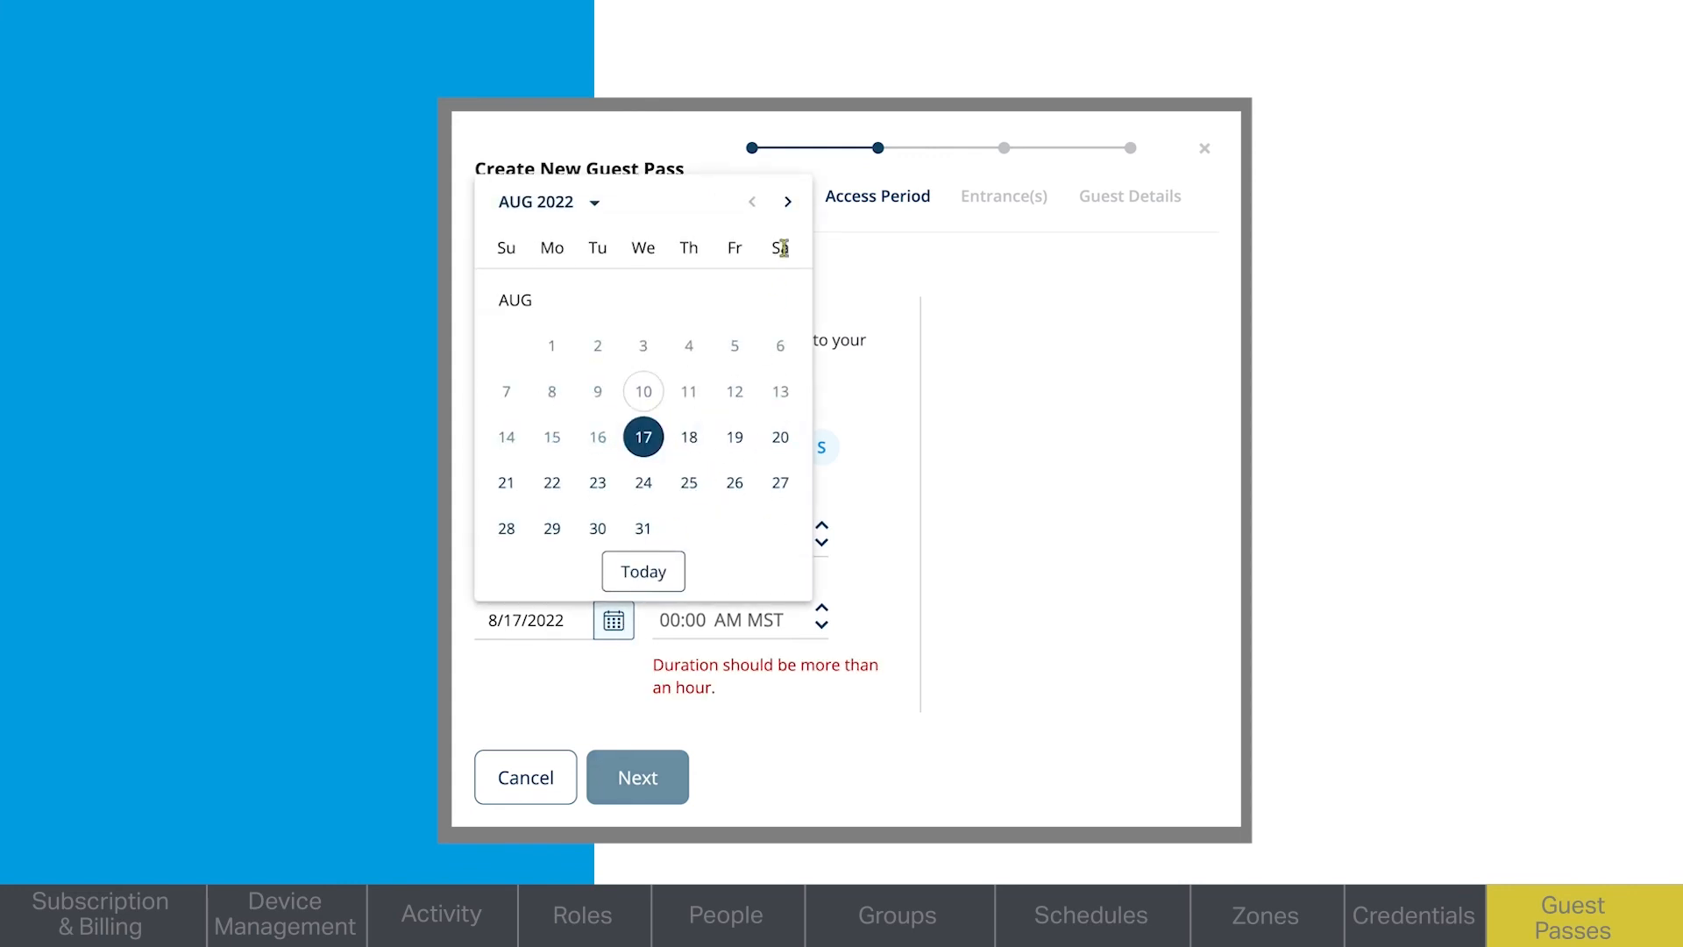
{"action": "left_click", "coordinate": [788, 201]}
{"action": "left_click", "coordinate": [788, 202]}
{"action": "left_click", "coordinate": [788, 202]}
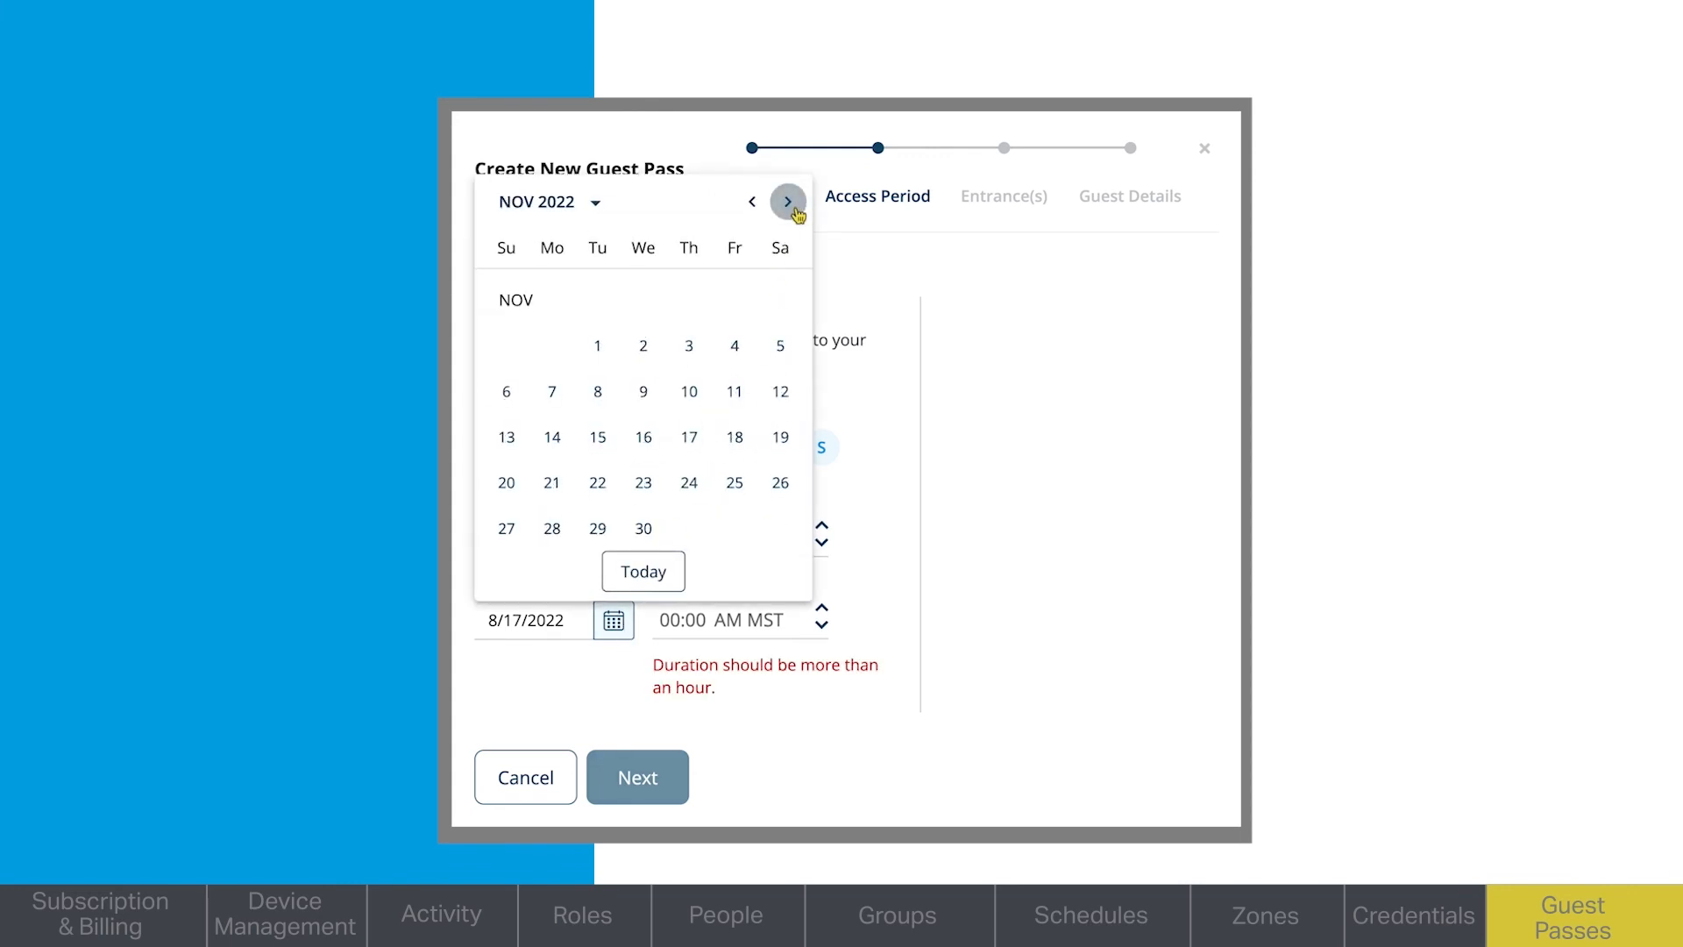
{"action": "left_click", "coordinate": [656, 478]}
{"action": "left_click", "coordinate": [675, 779]}
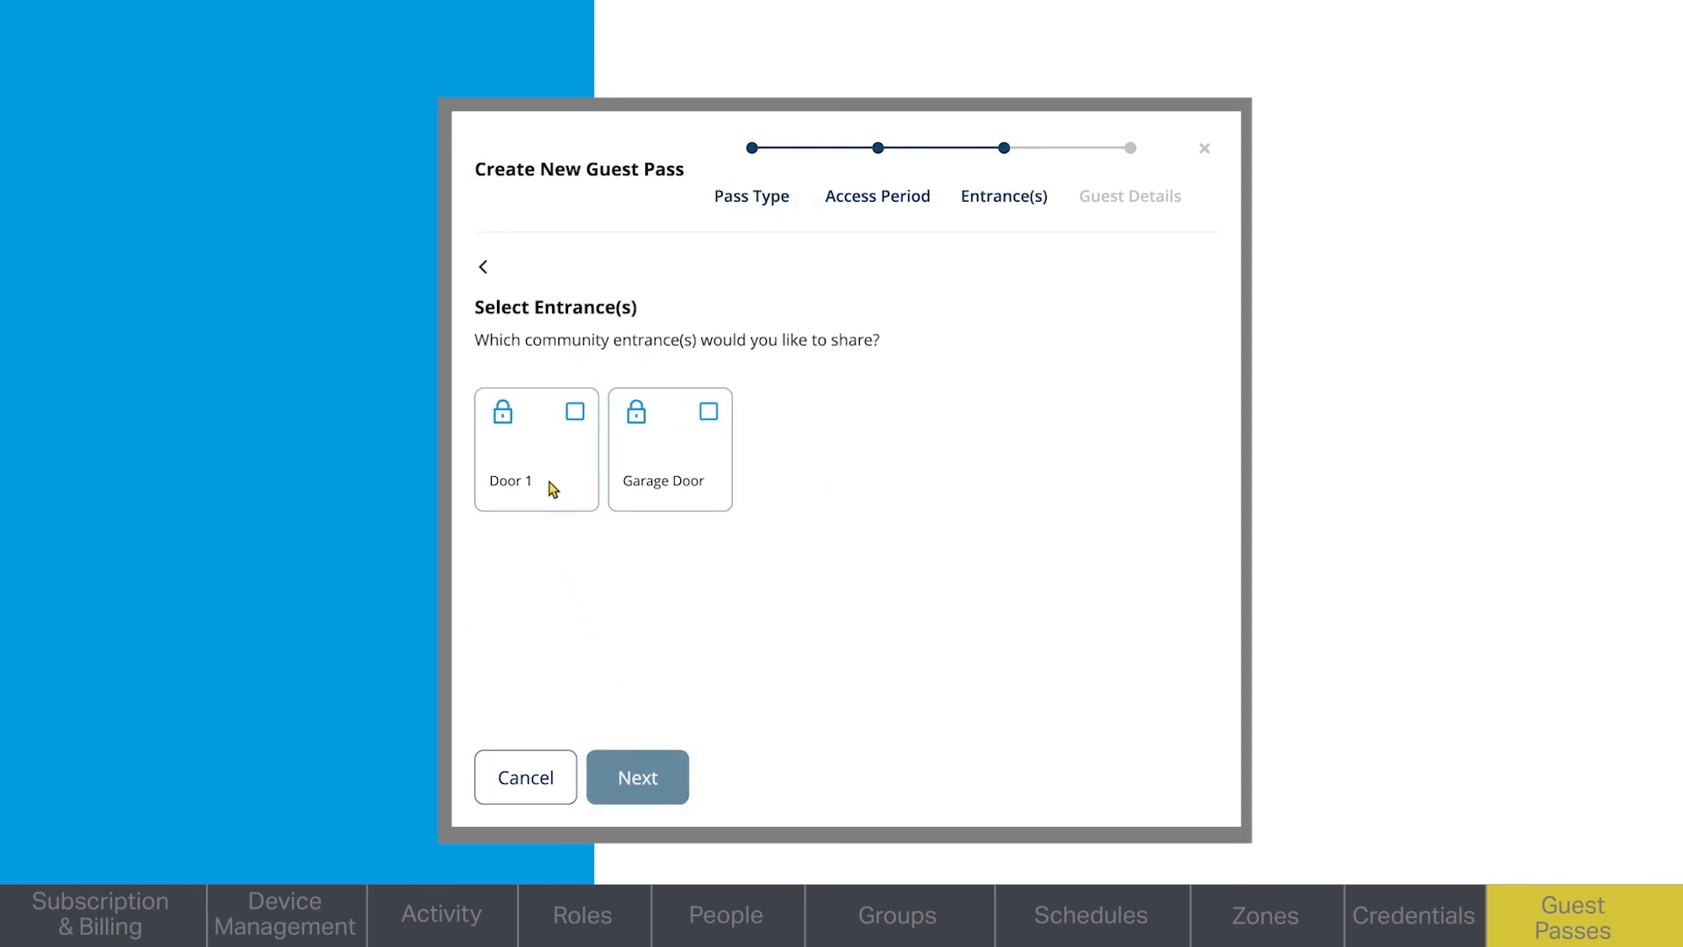
- Share the Door 1 entrance, and save the pass with the guest name Landscaping and the guest's email
{"action": "left_click", "coordinate": [575, 411]}
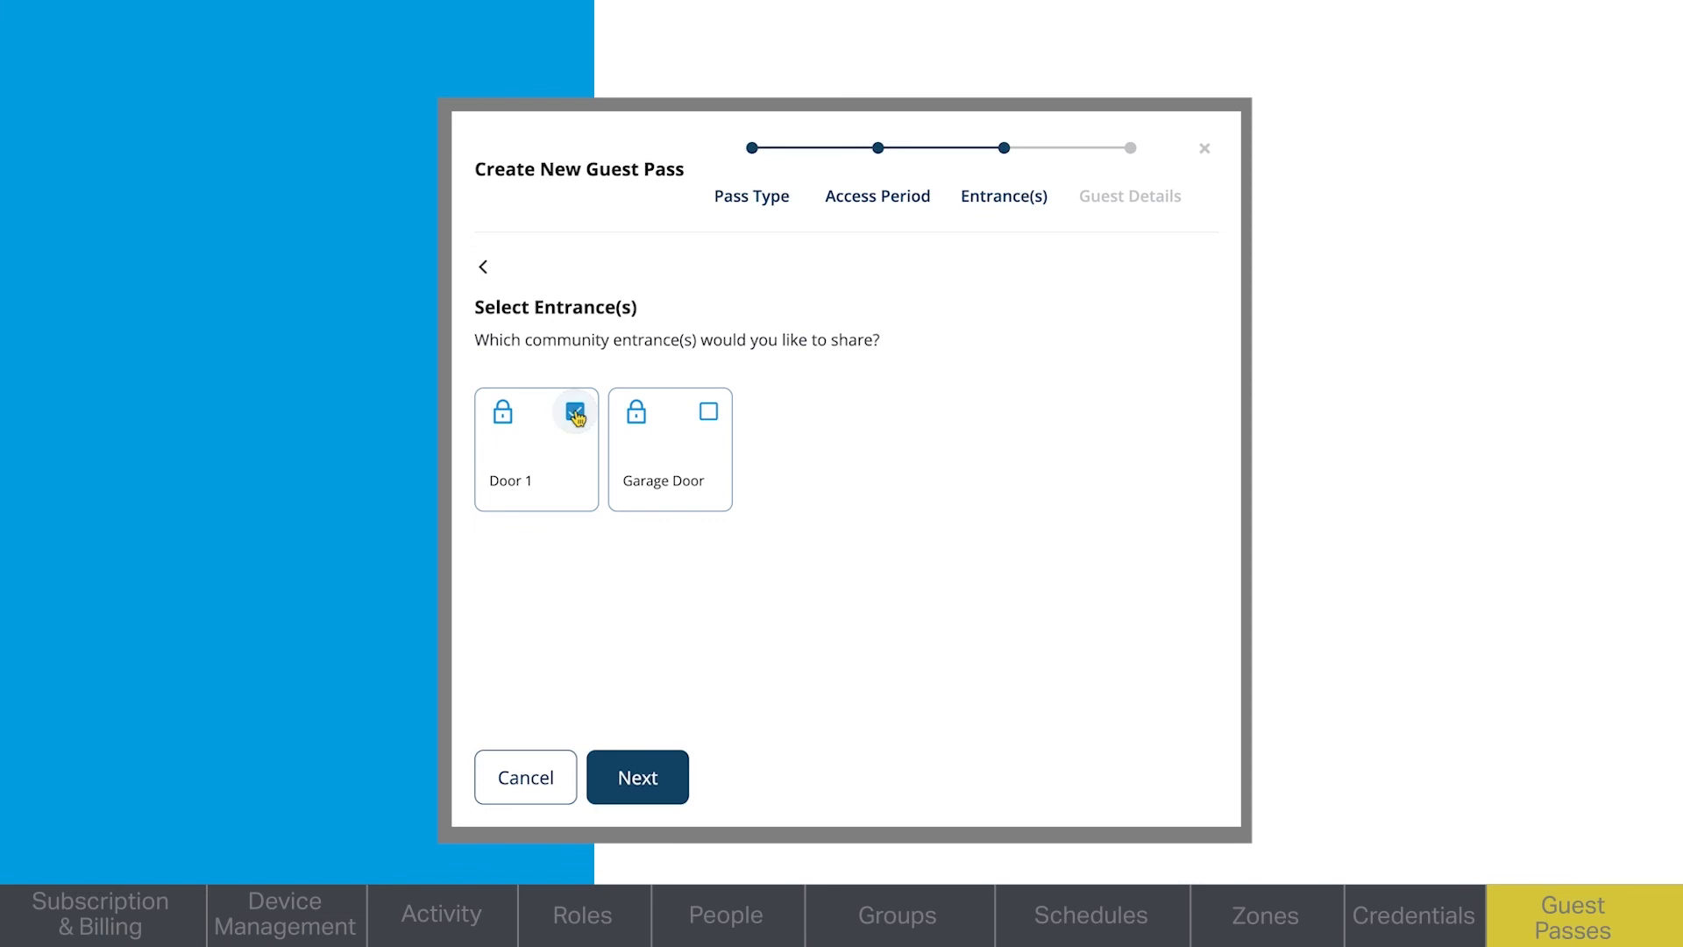
{"action": "left_click", "coordinate": [650, 775]}
{"action": "left_click", "coordinate": [661, 410]}
{"action": "type", "text": "Landscaping"}
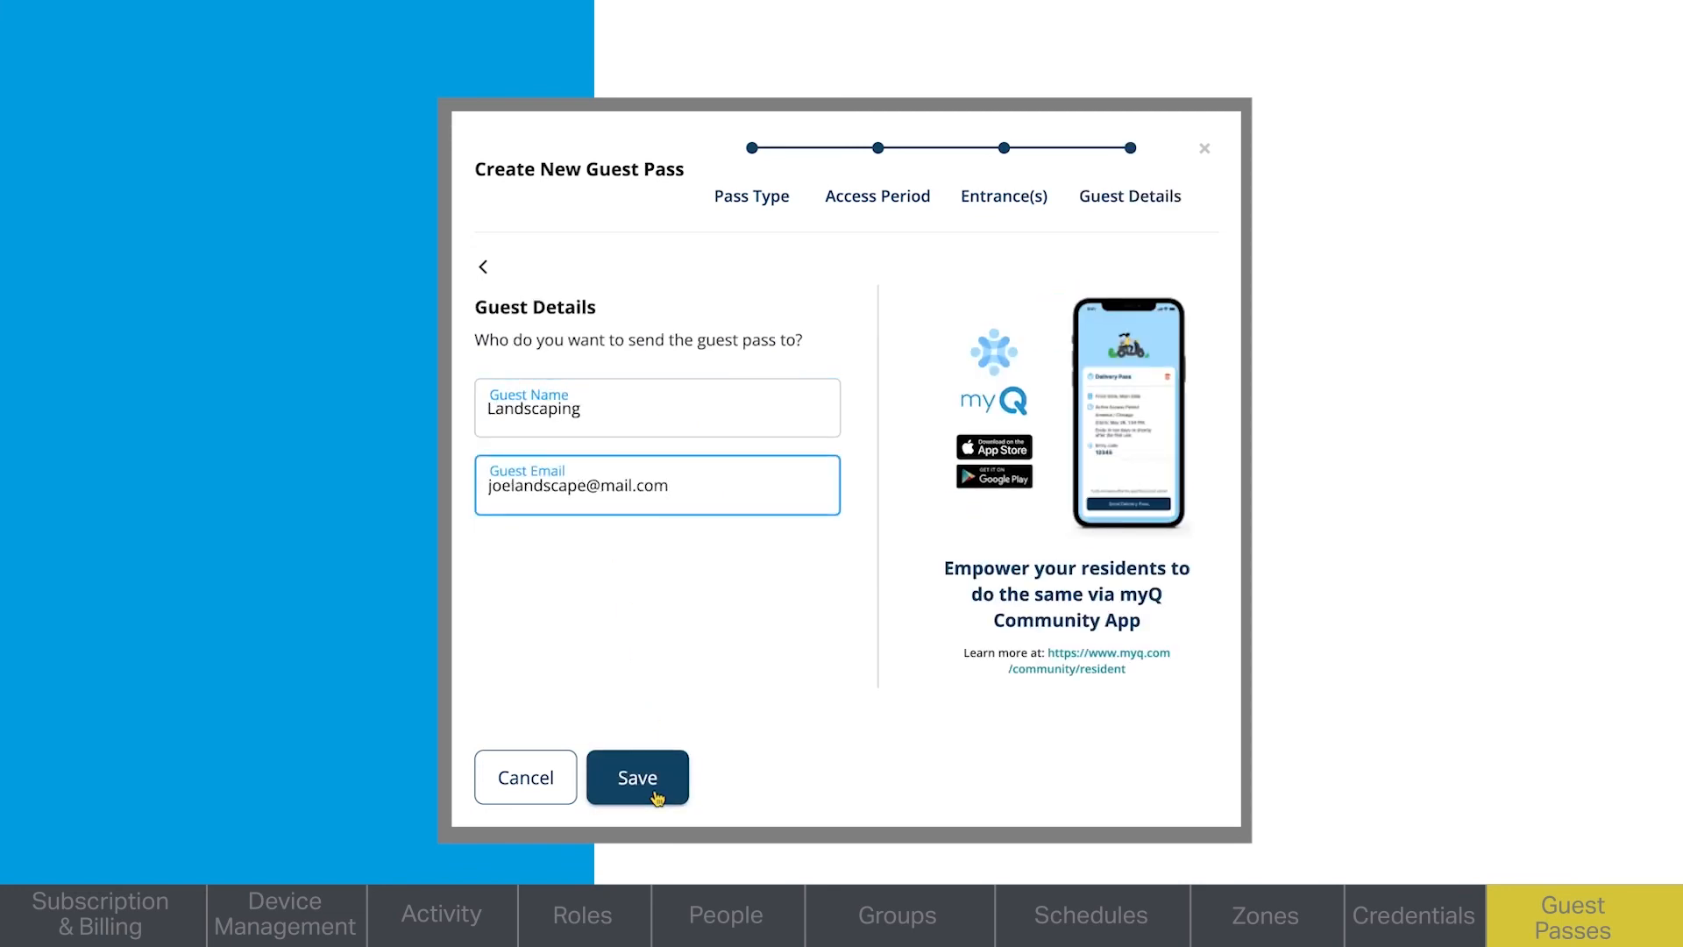
{"action": "left_click", "coordinate": [654, 793]}
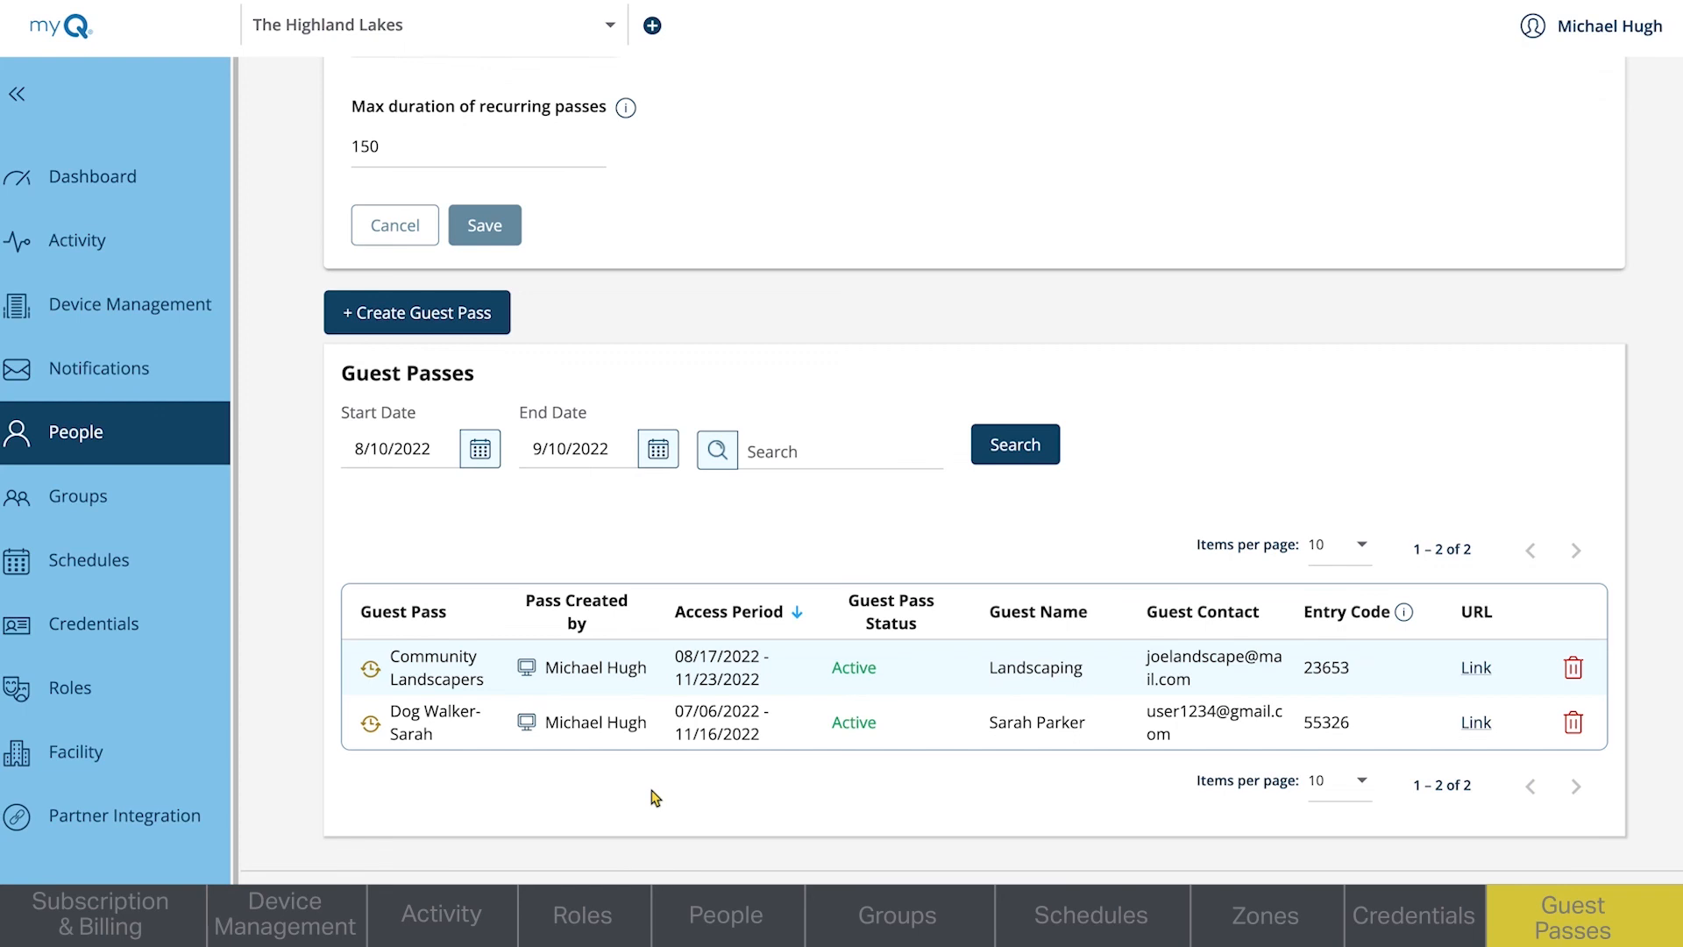
- View the Community Landscapers pass link and expand the shareable entrances in the guest management settings
{"action": "left_click", "coordinate": [1477, 668]}
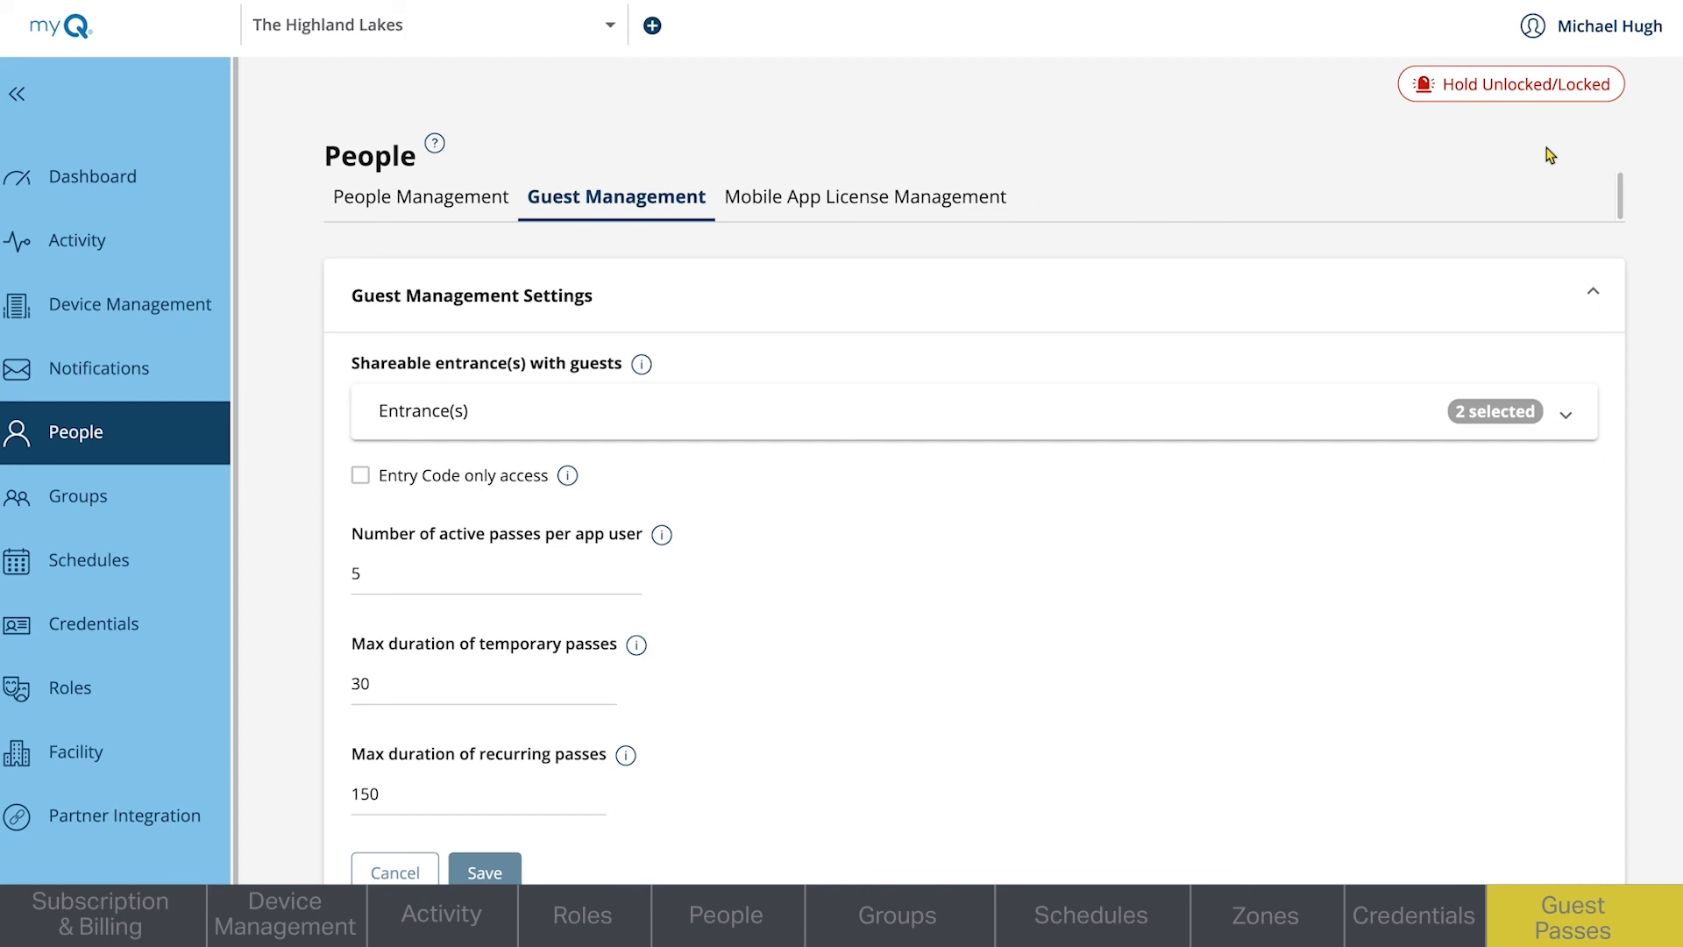
{"action": "left_click", "coordinate": [1567, 419]}
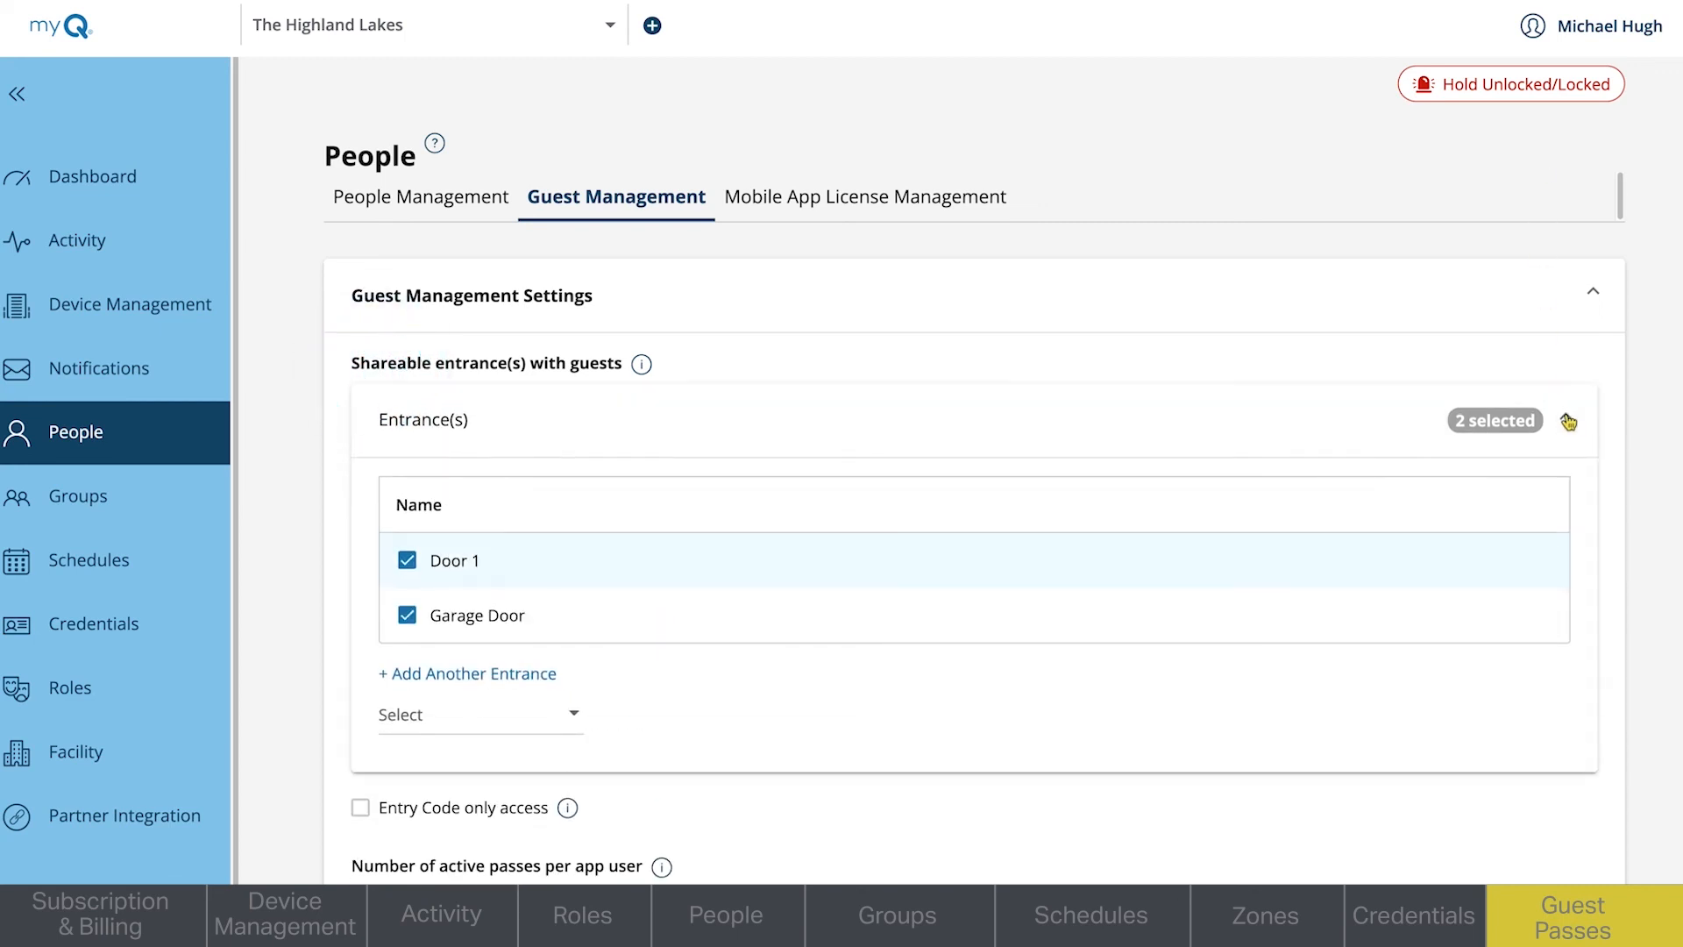